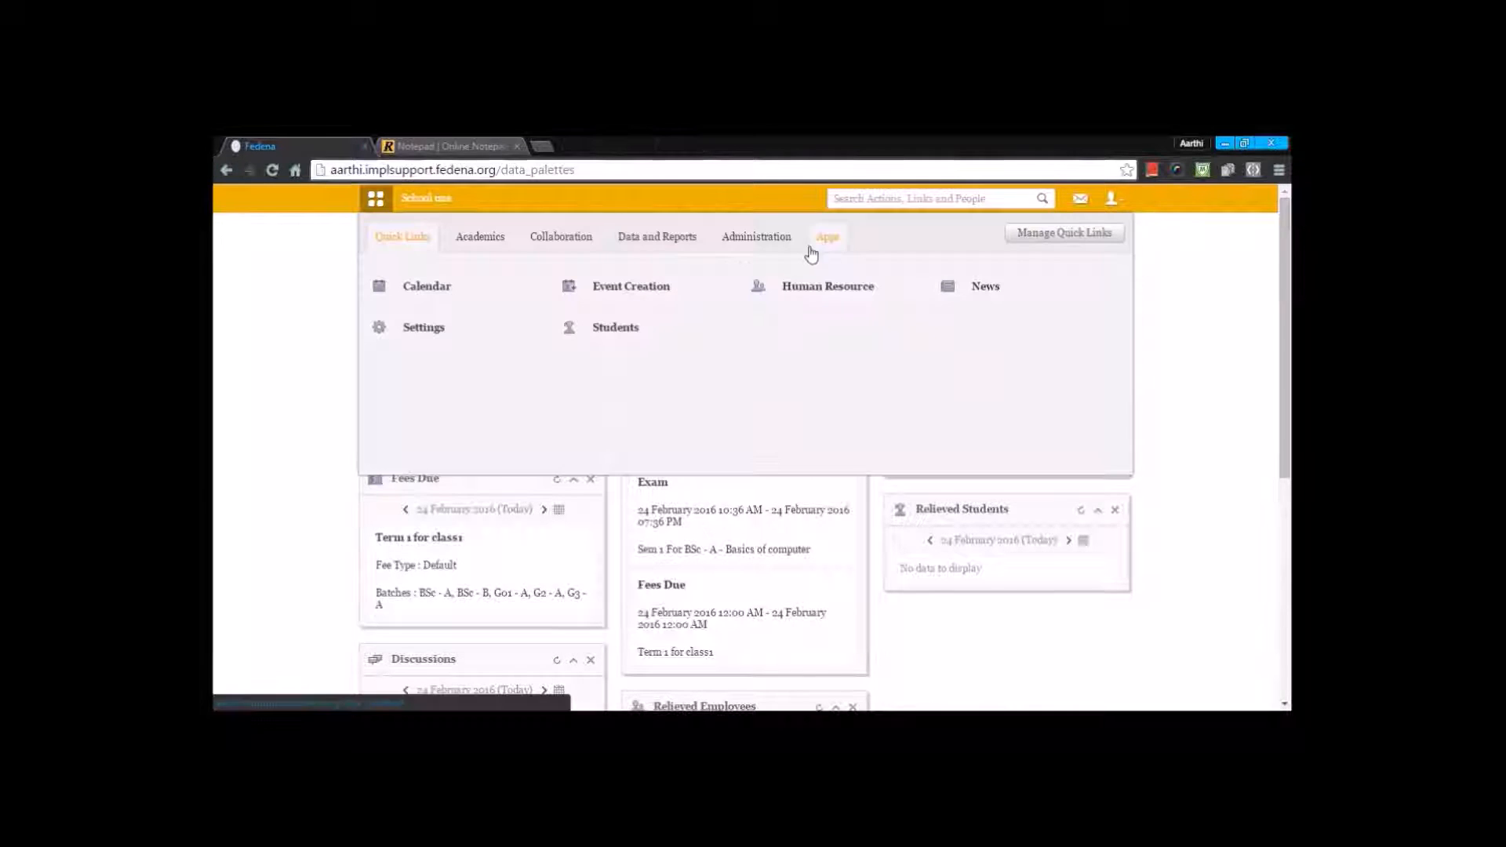
Step: Go to the Create Fees page in the fees section of the Finance module
left_click(756, 240)
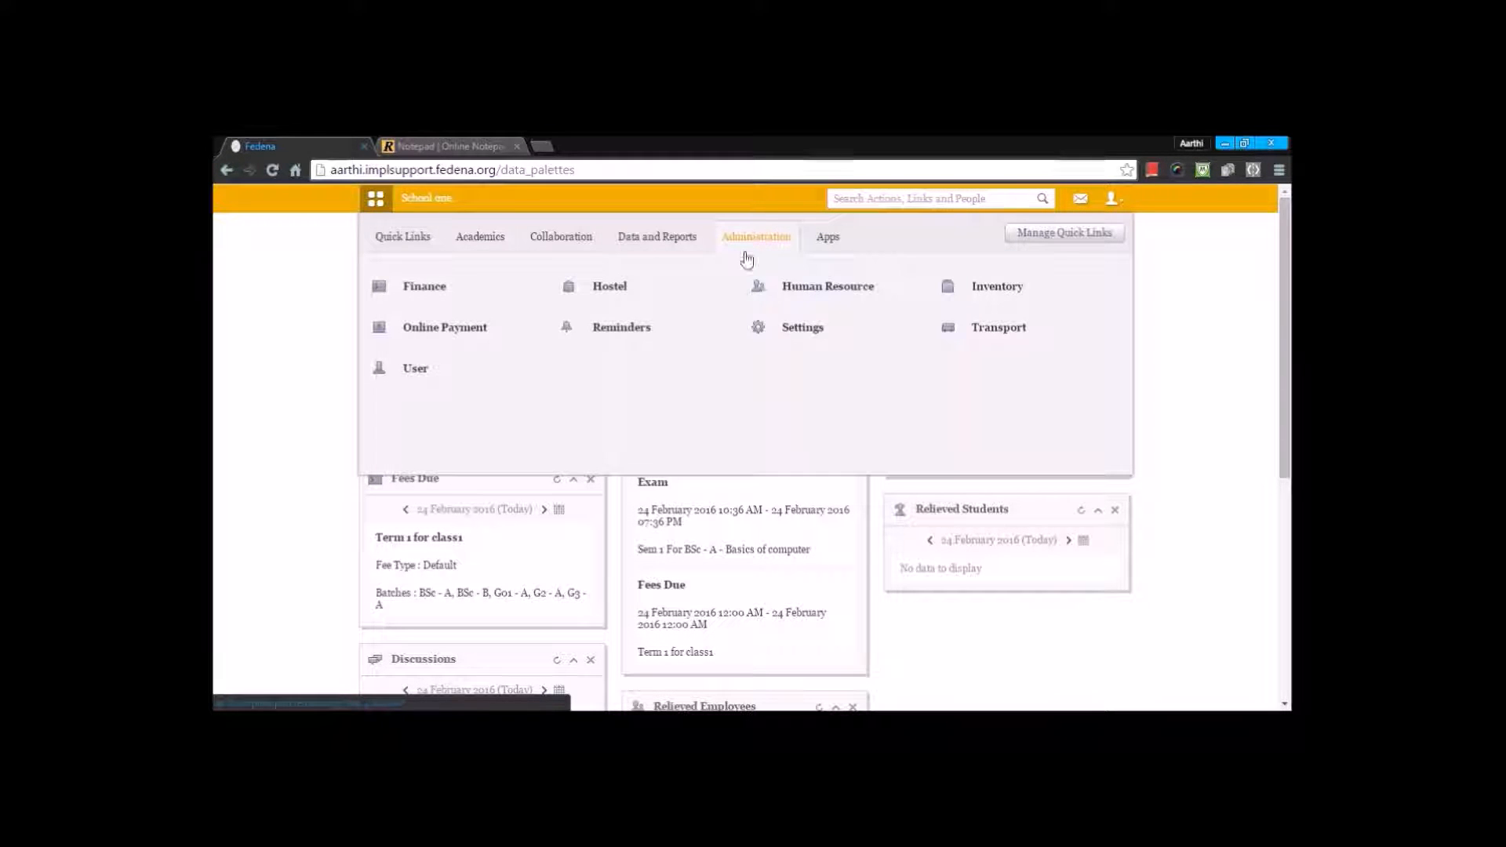
left_click(424, 286)
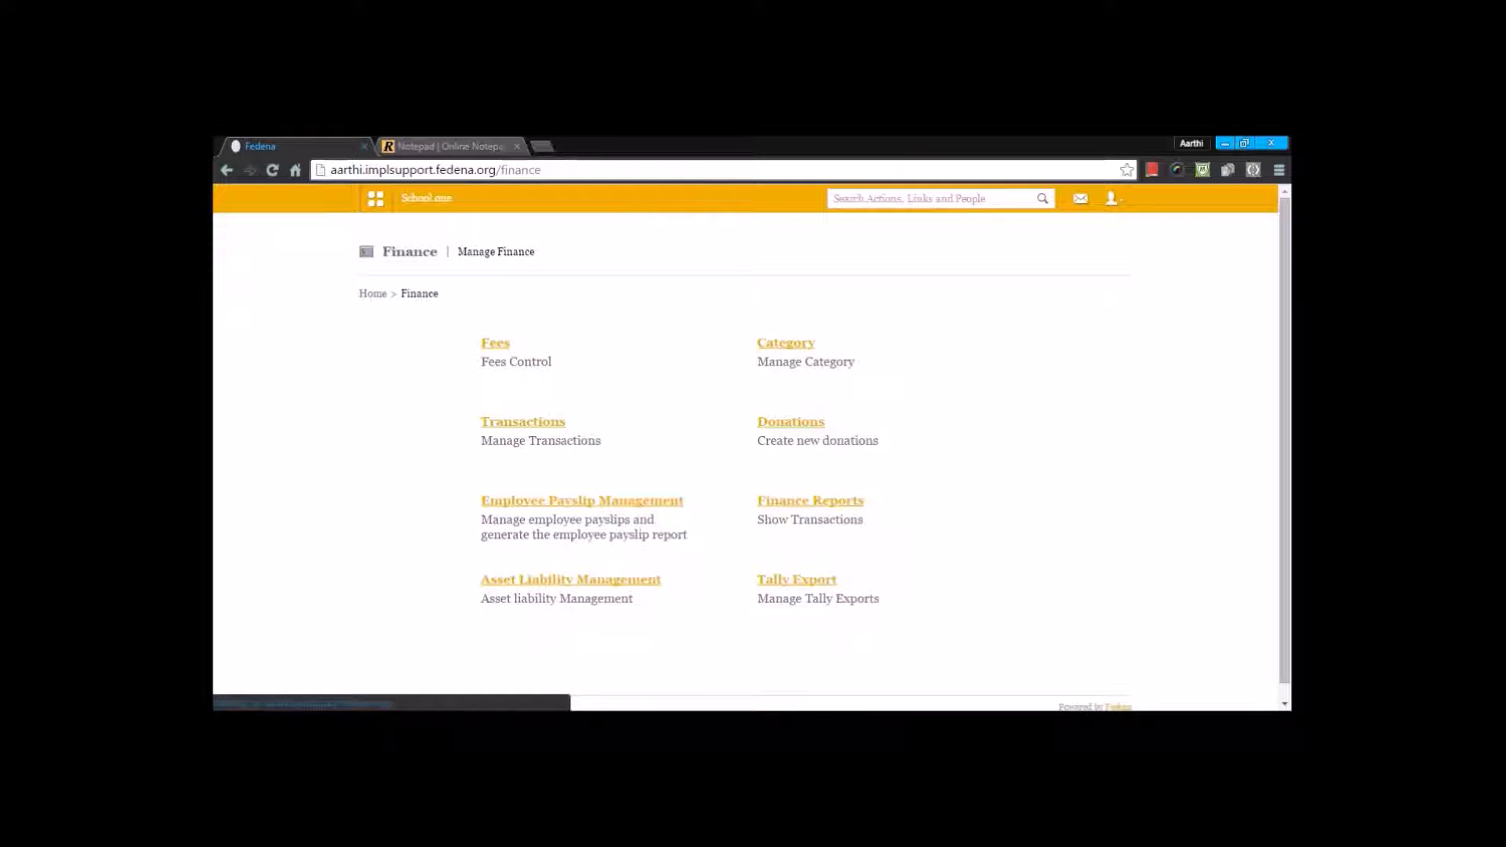
left_click(486, 343)
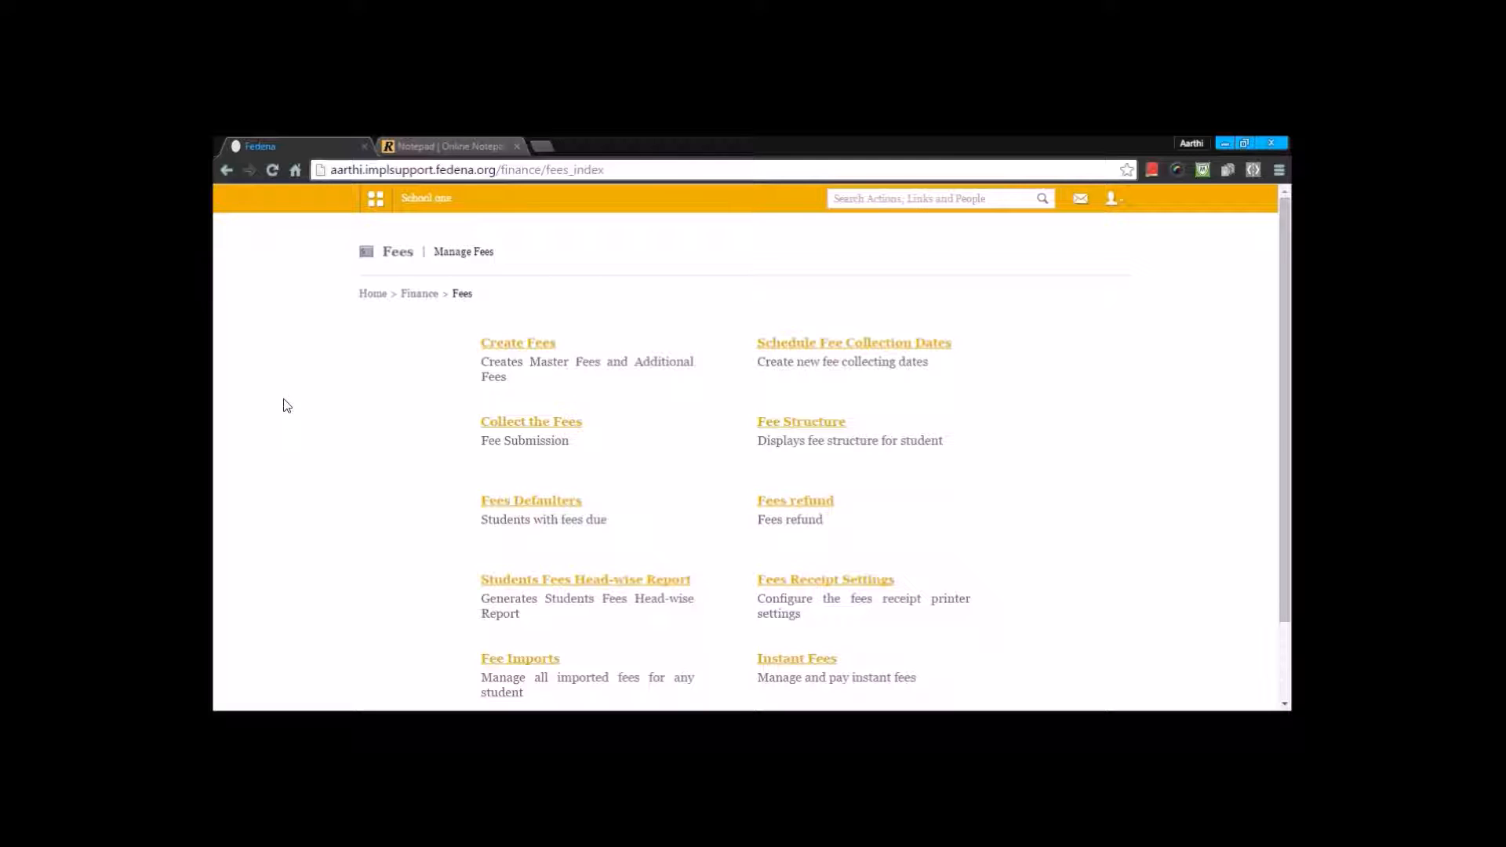
left_click(505, 349)
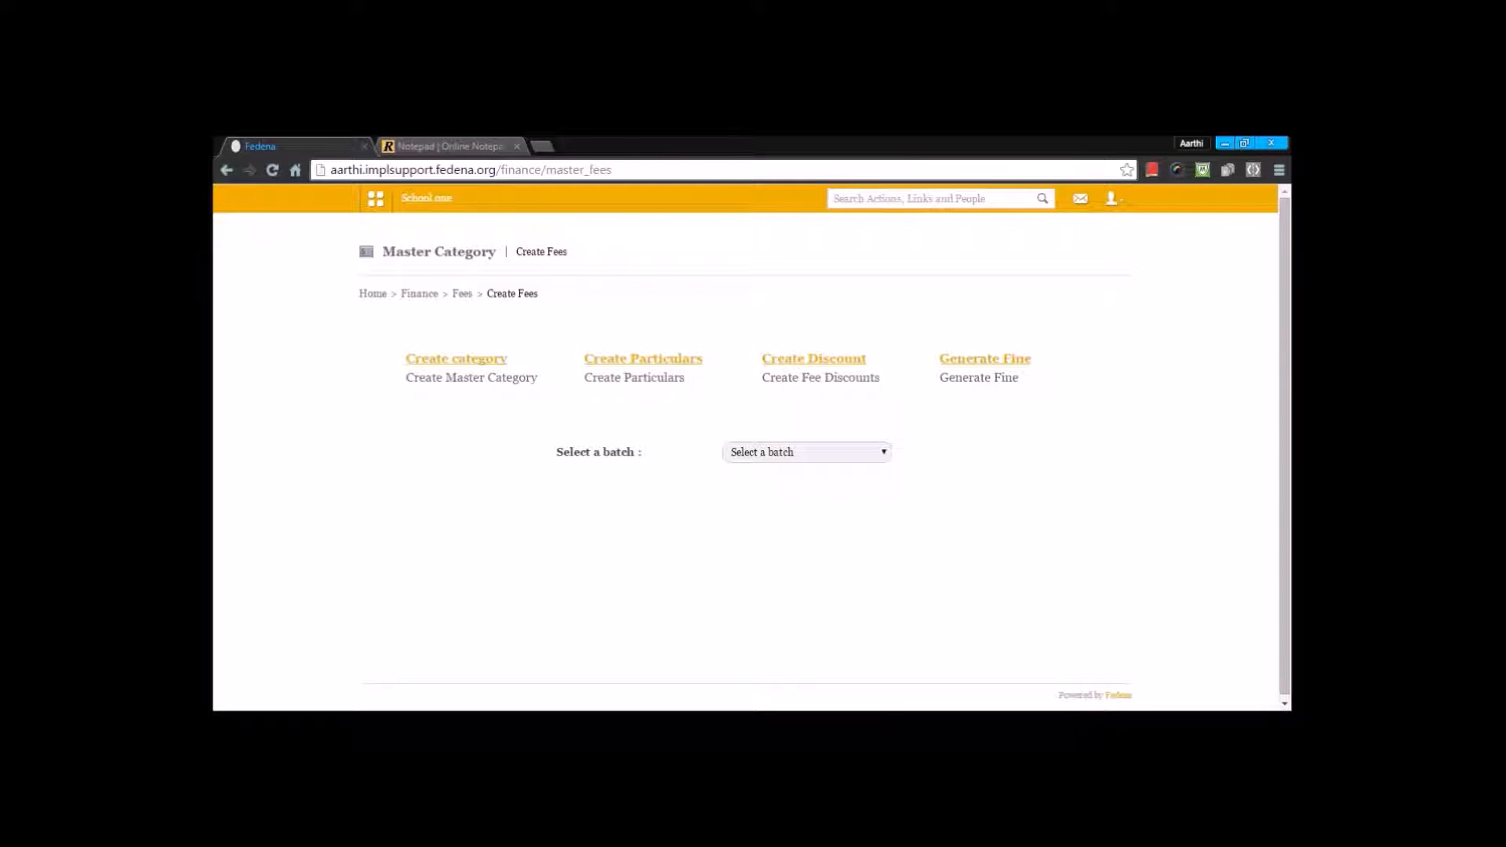
Step: Start a new master fee category with Term 2 Fee as both its name and description
left_click(484, 361)
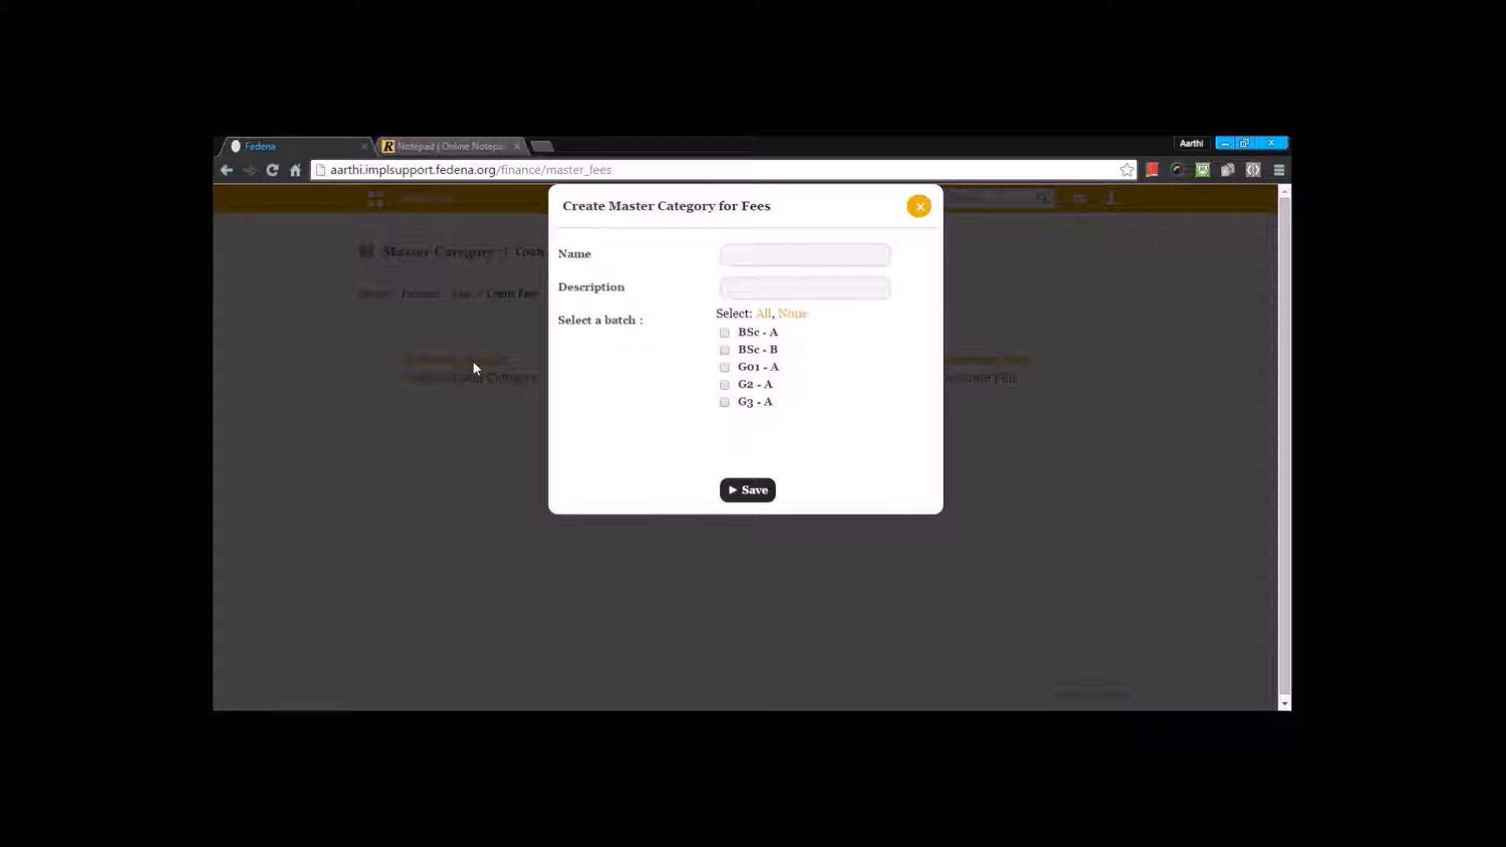
left_click(744, 250)
type("T")
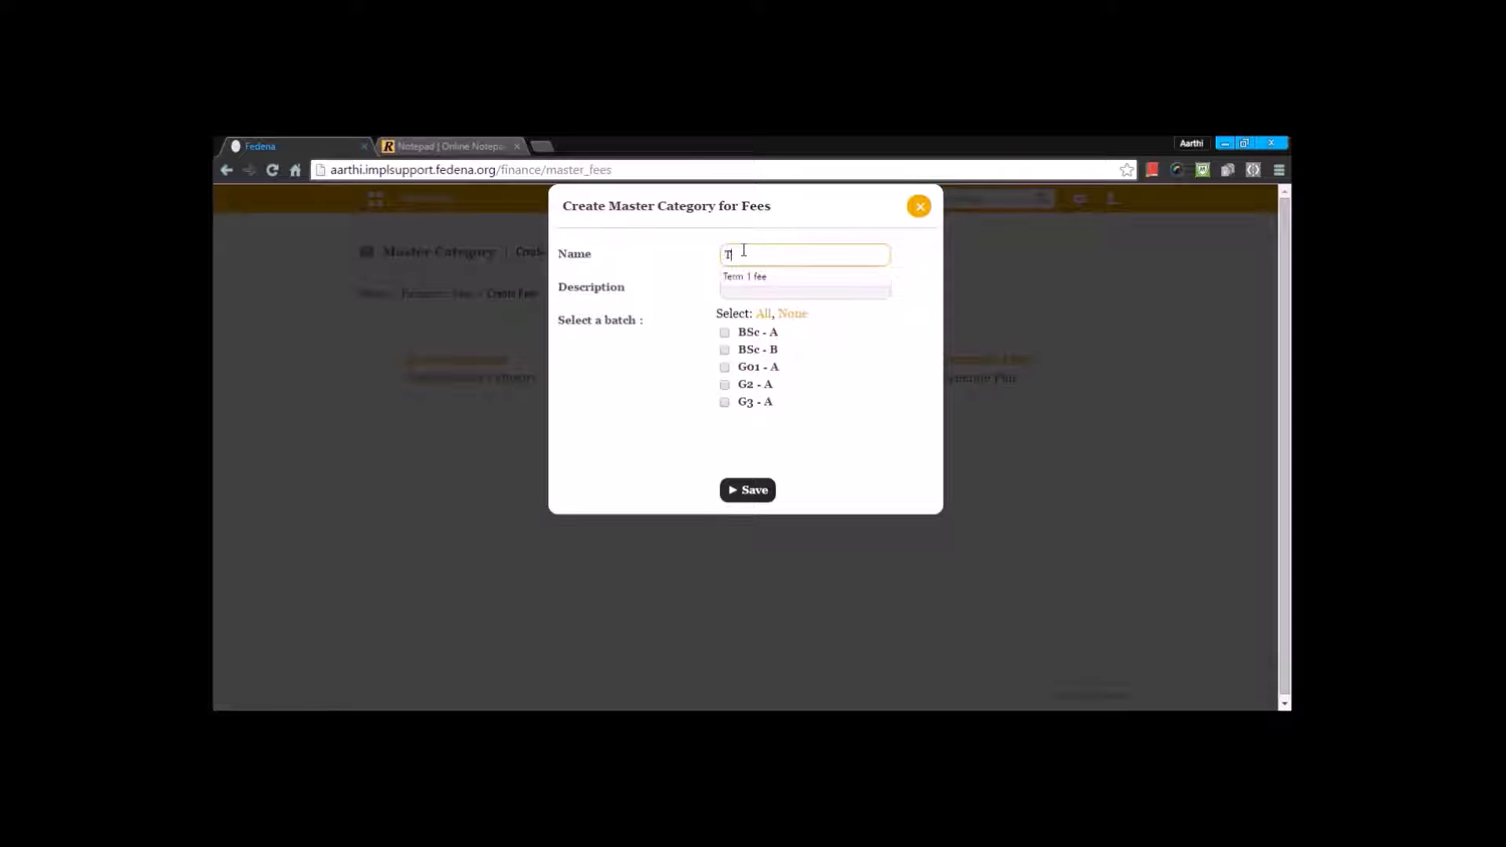
type("erm 2 Fee")
left_click(765, 283)
left_click_drag(807, 252, 608, 249)
key("ctrl+c")
left_click(745, 291)
key("ctrl+v")
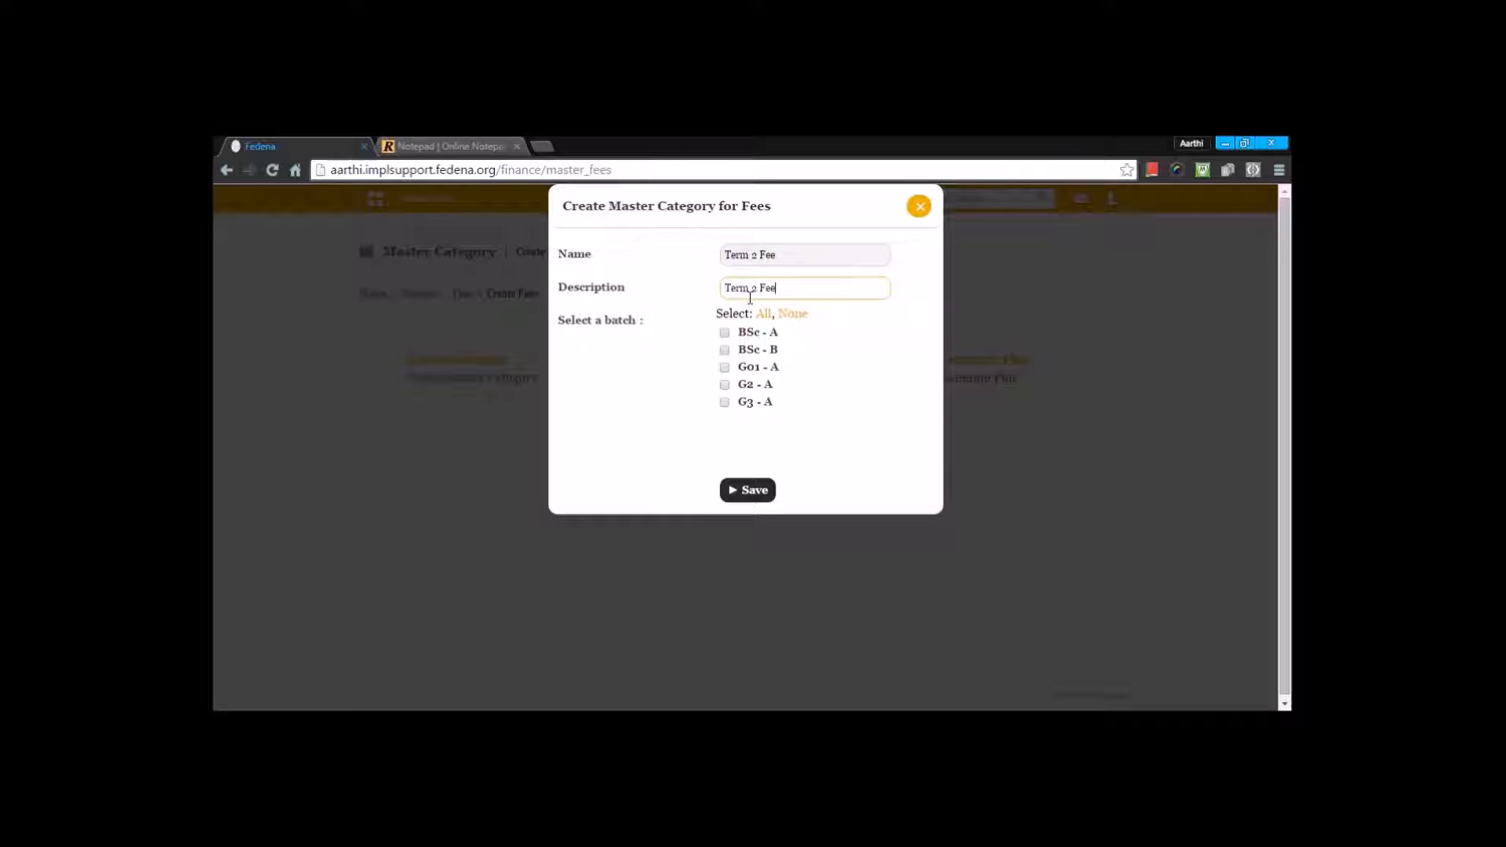
Step: Assign the new master category to all batches and save it
left_click(625, 354)
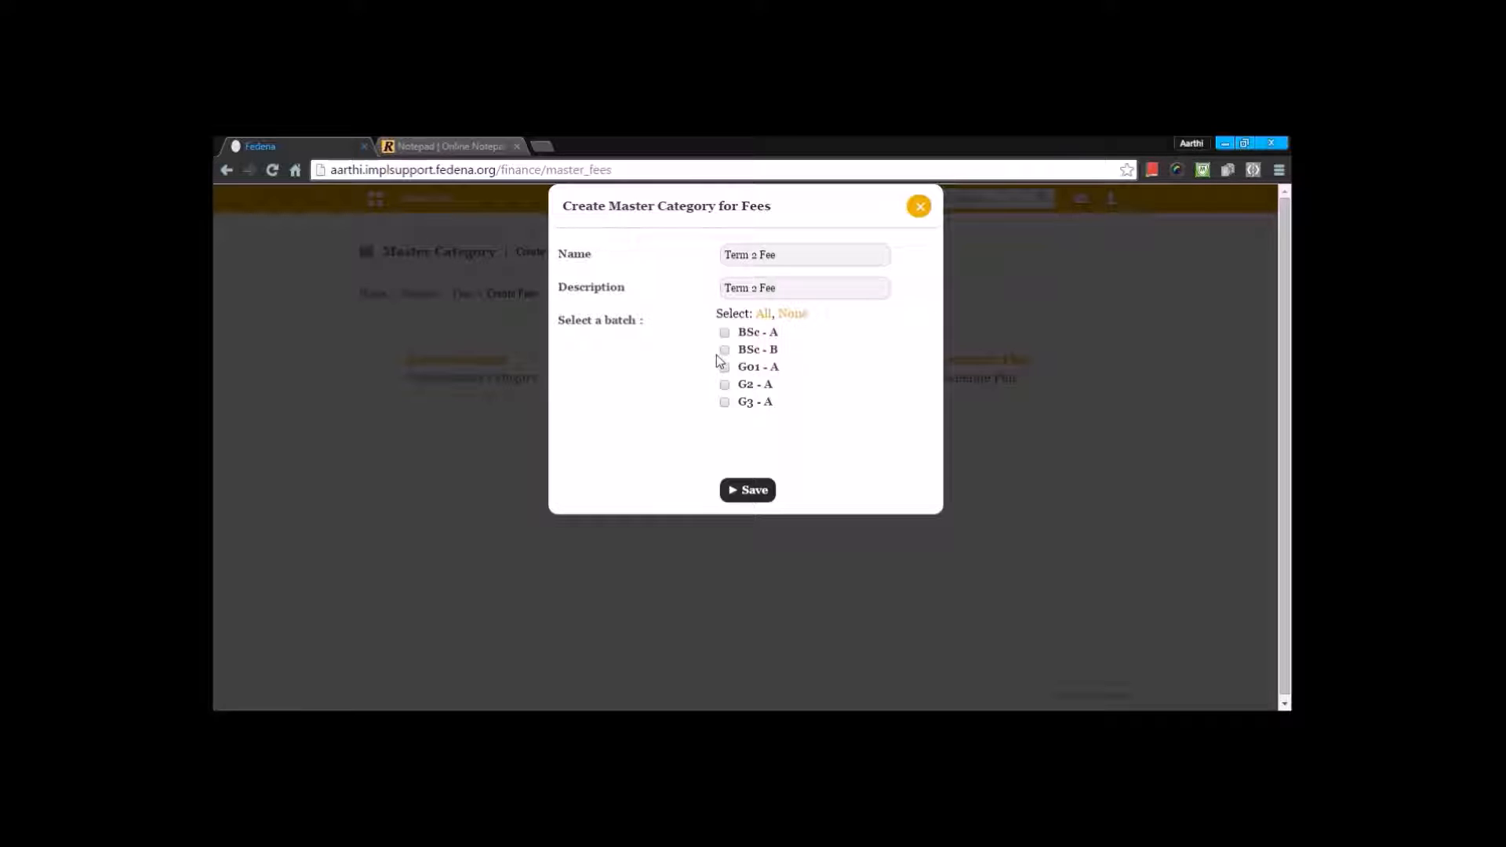
left_click(768, 314)
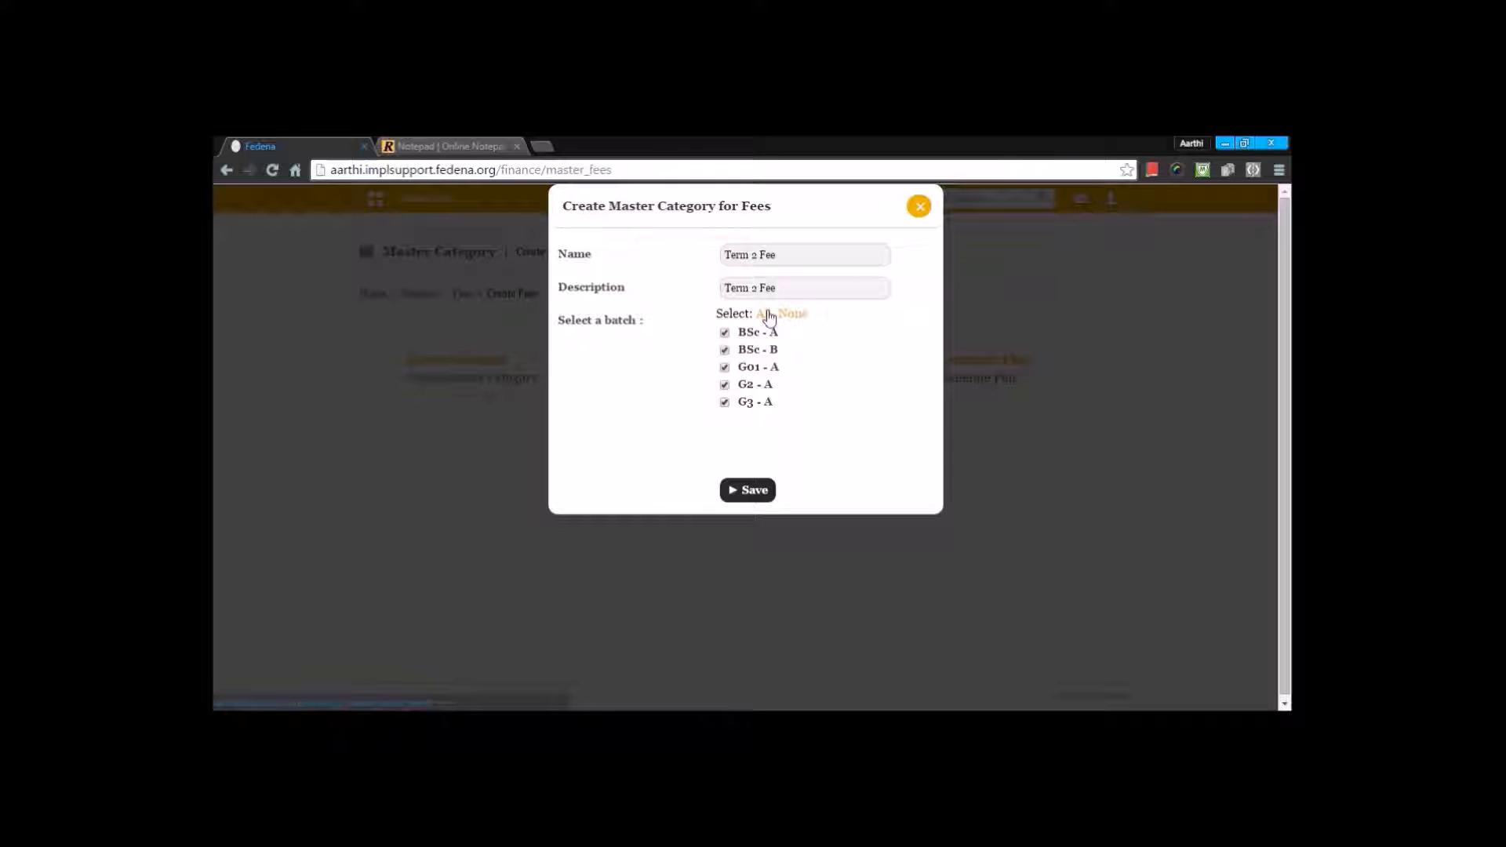
left_click(749, 490)
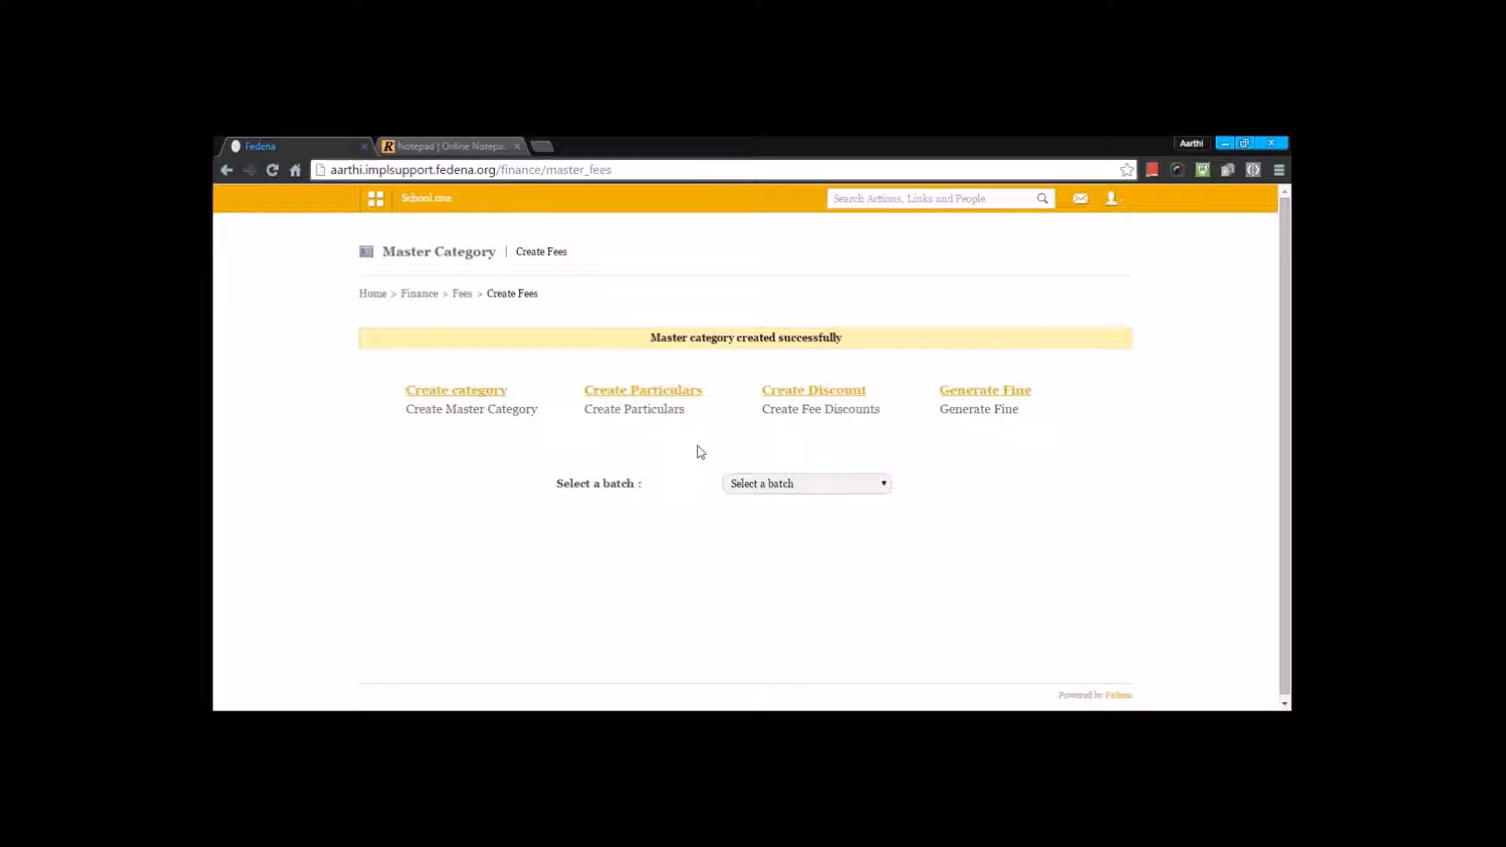
Step: Start a new fee particular named Admission fee in the Term 2 Fee category, covering all batches
left_click(671, 391)
left_click(648, 351)
type("ad")
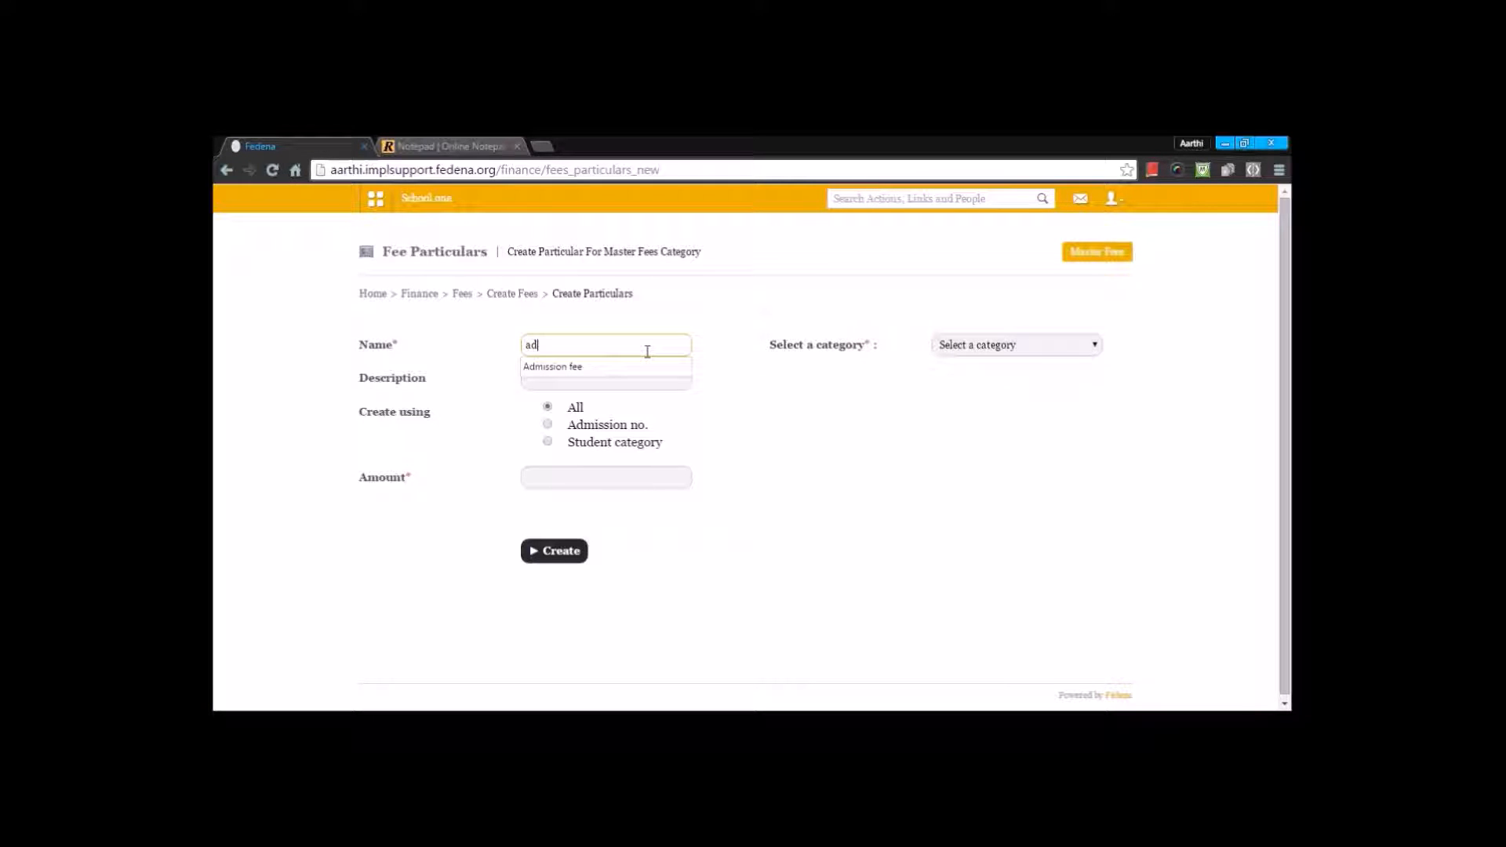
left_click(578, 367)
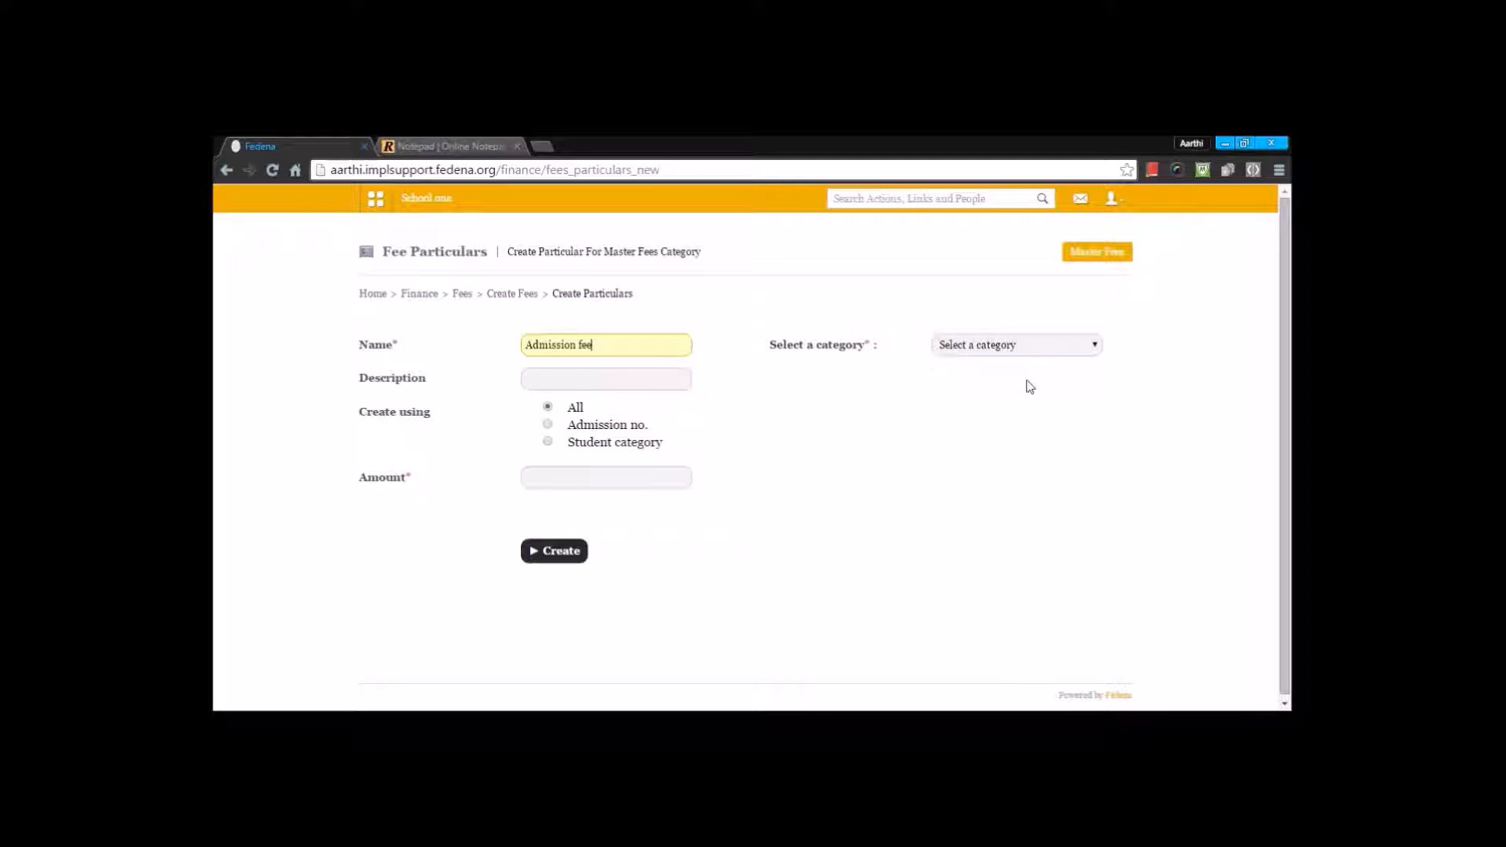
left_click(1011, 345)
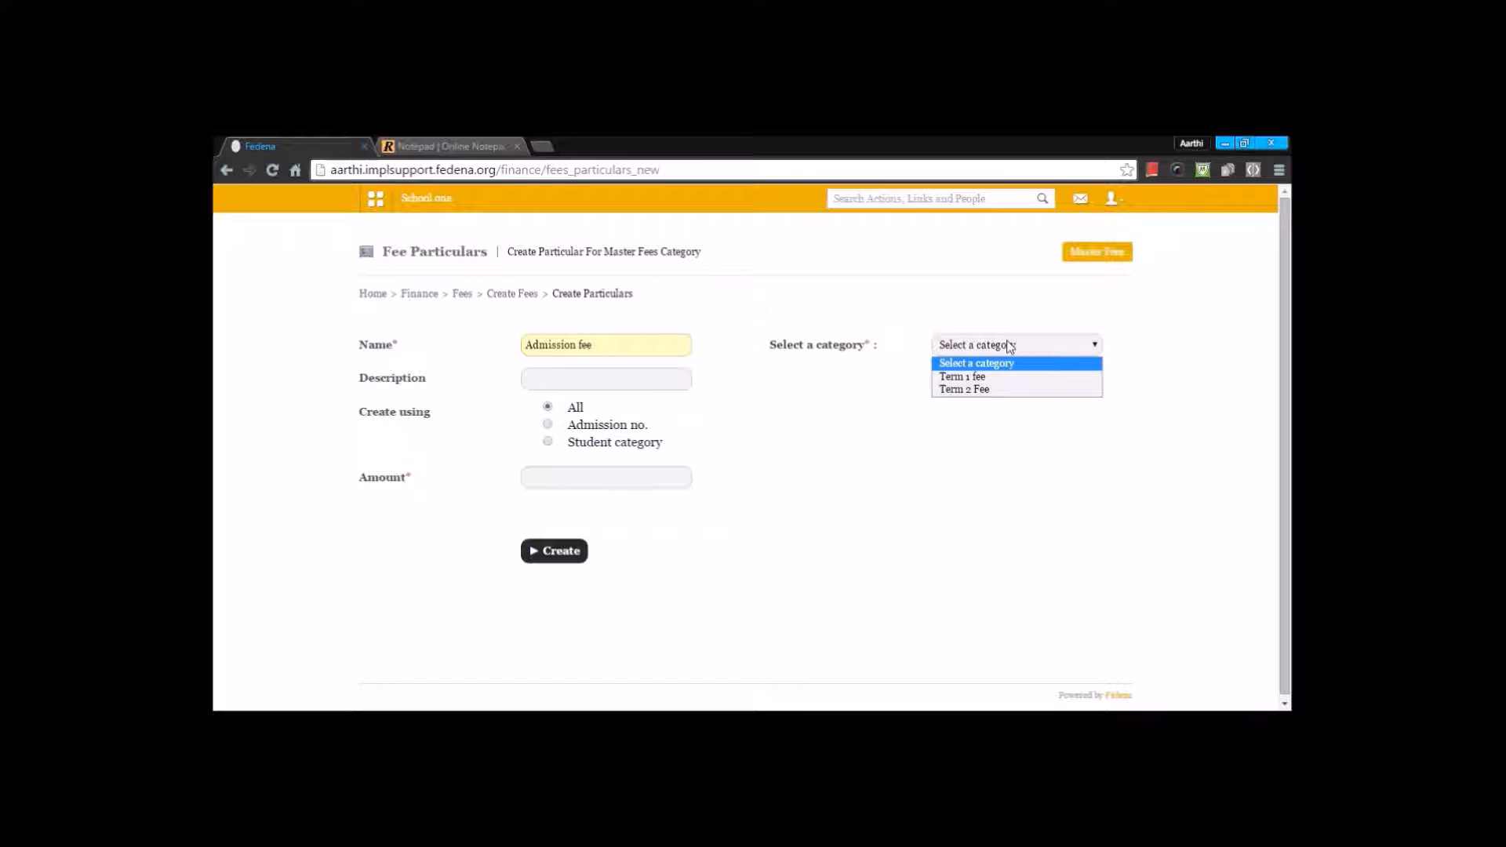
left_click(991, 390)
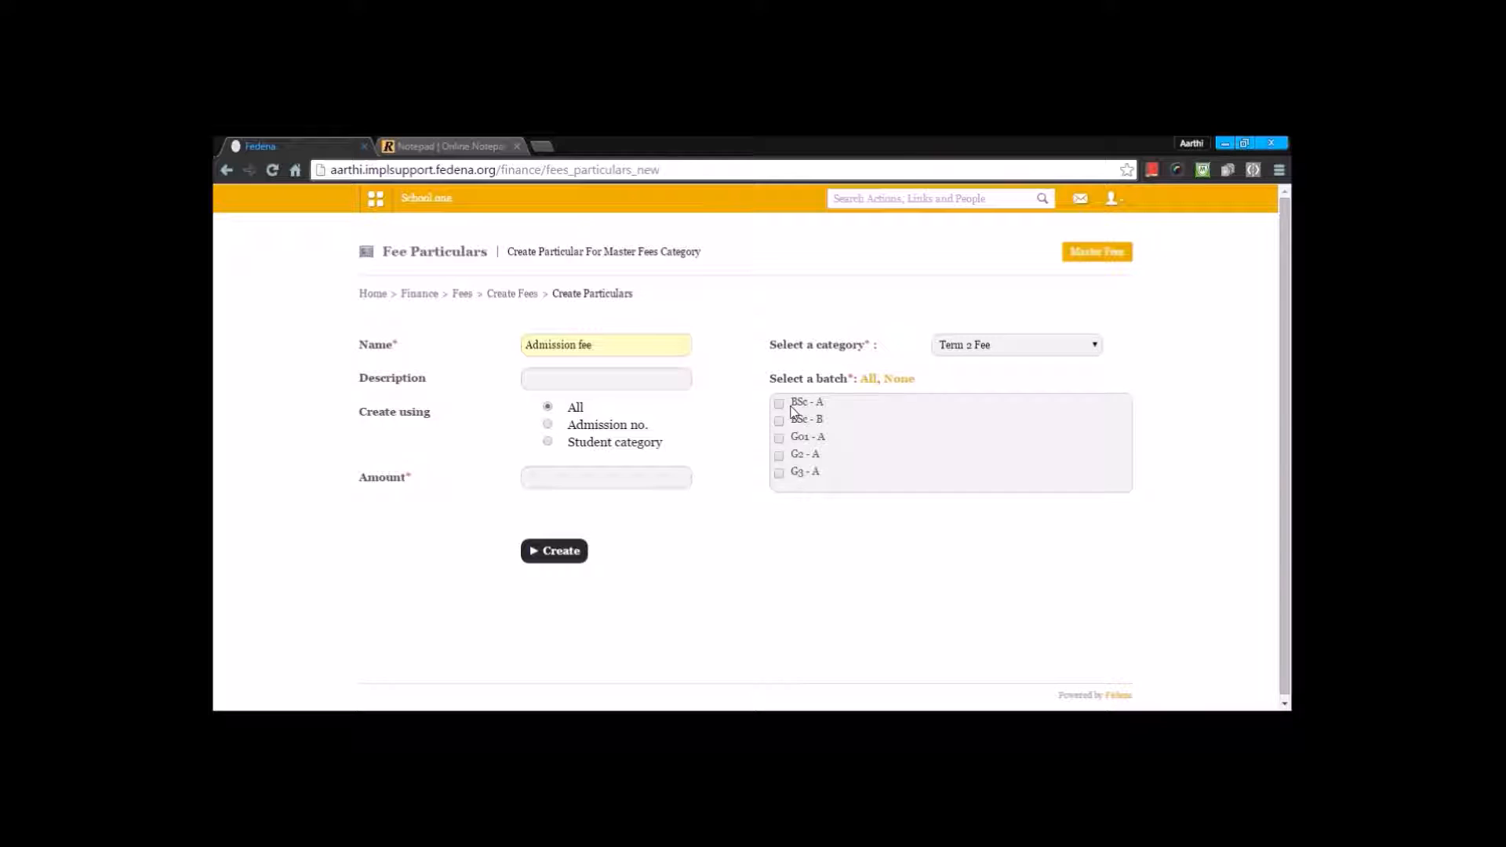
left_click(868, 380)
Step: Reuse the particular's name, Admission fee, as its description
left_click(553, 375)
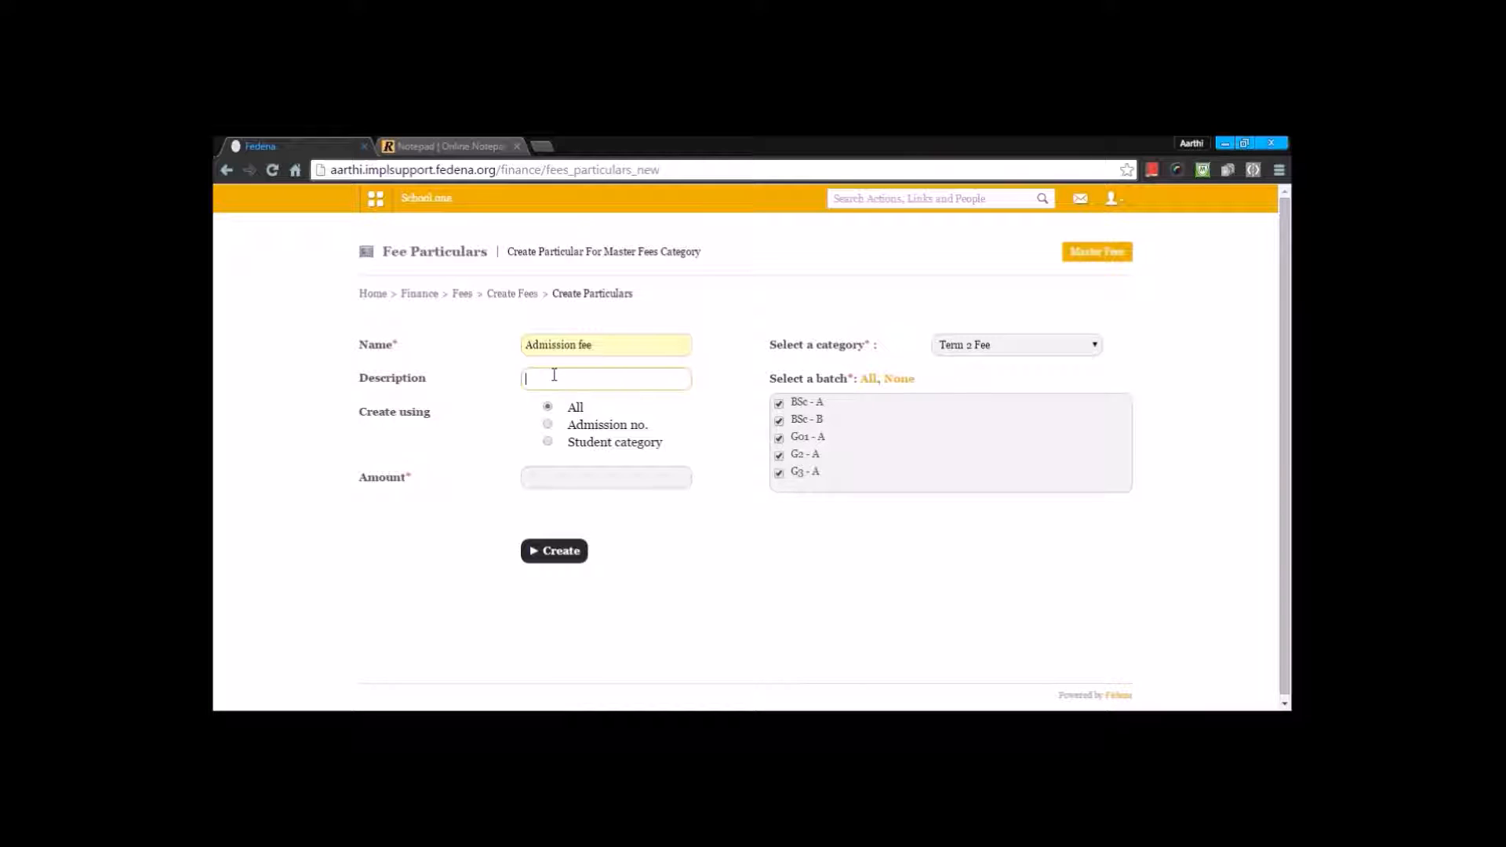
key("shift+Tab")
key("ctrl+c")
key("Tab")
key("ctrl+v")
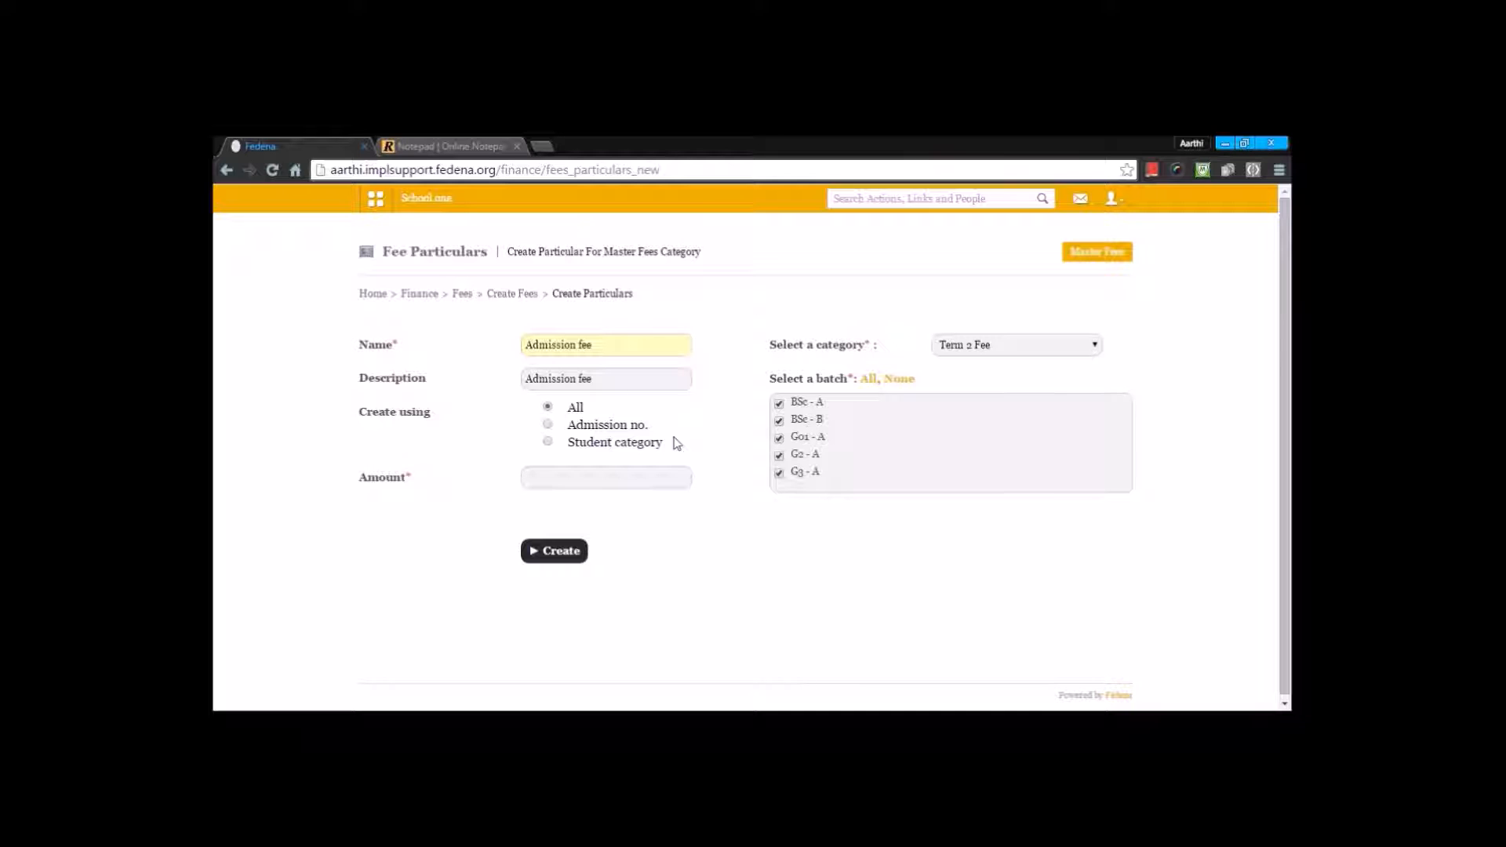
Step: Try basing the particular on admission number, and on student category with Siblings chosen
left_click(547, 425)
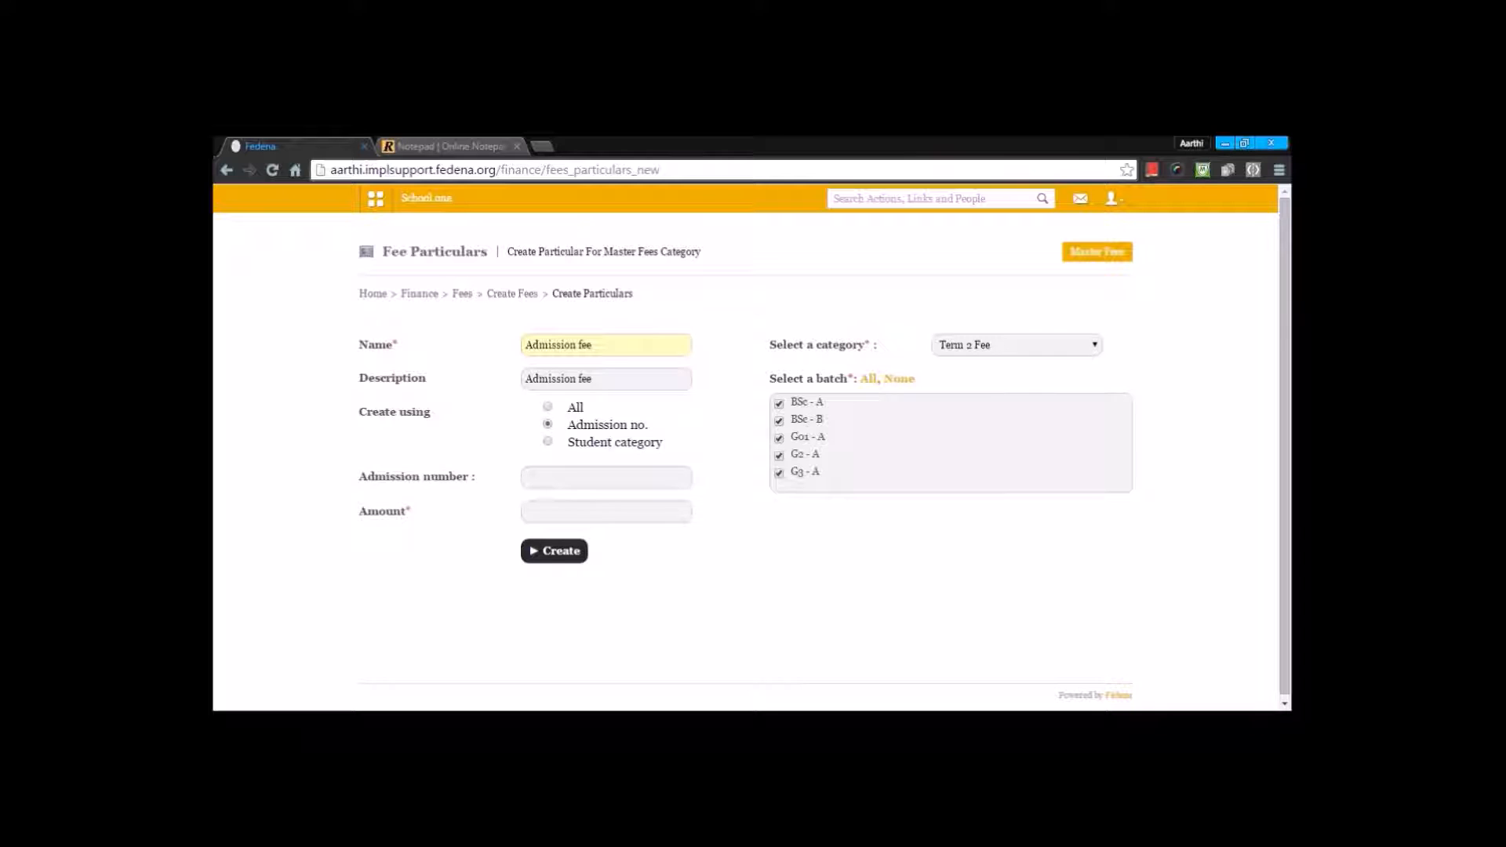
left_click(535, 480)
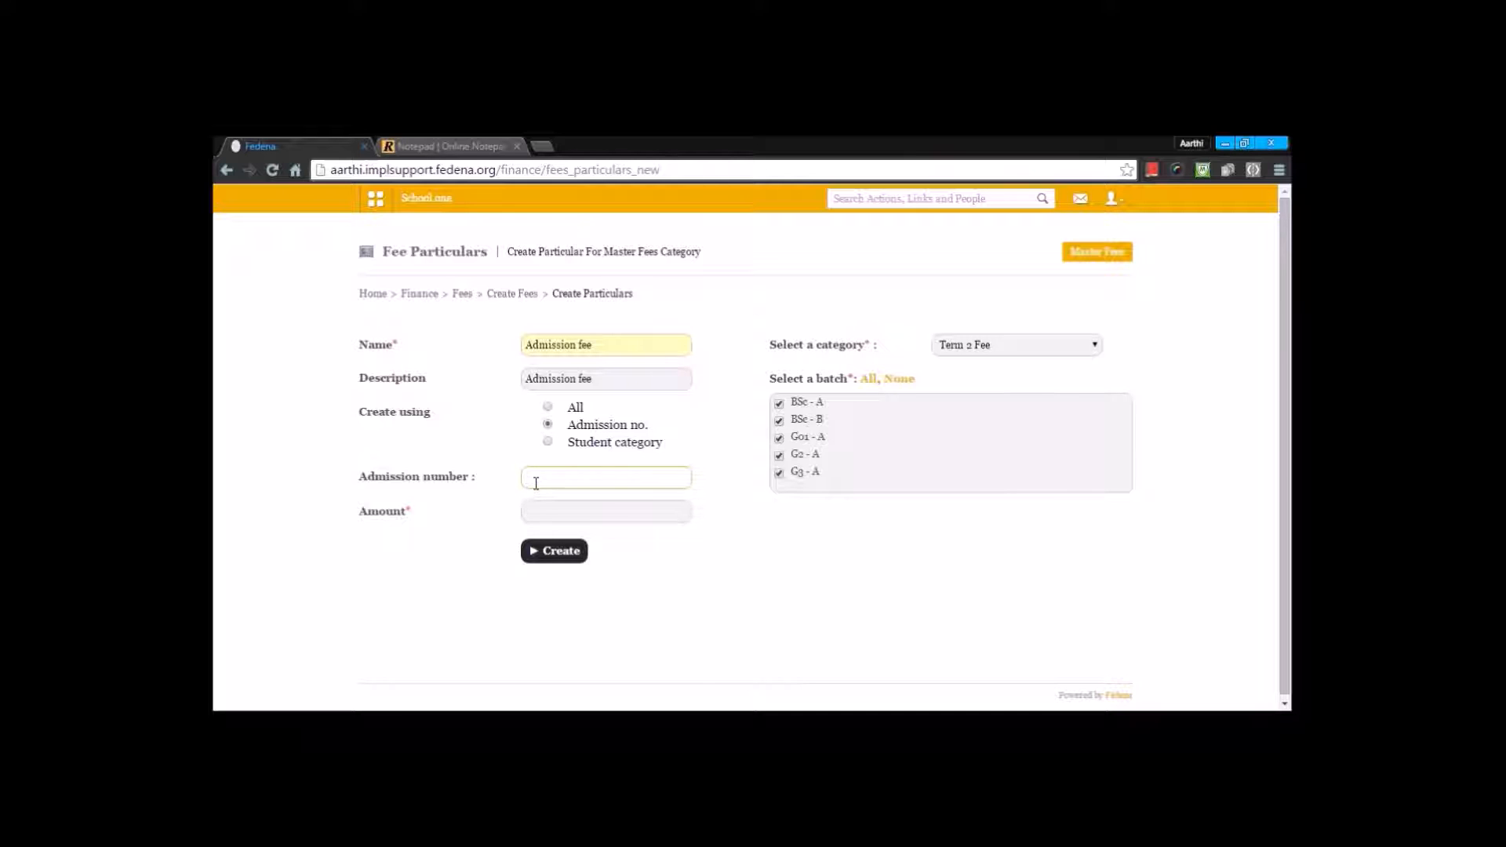
left_click(548, 442)
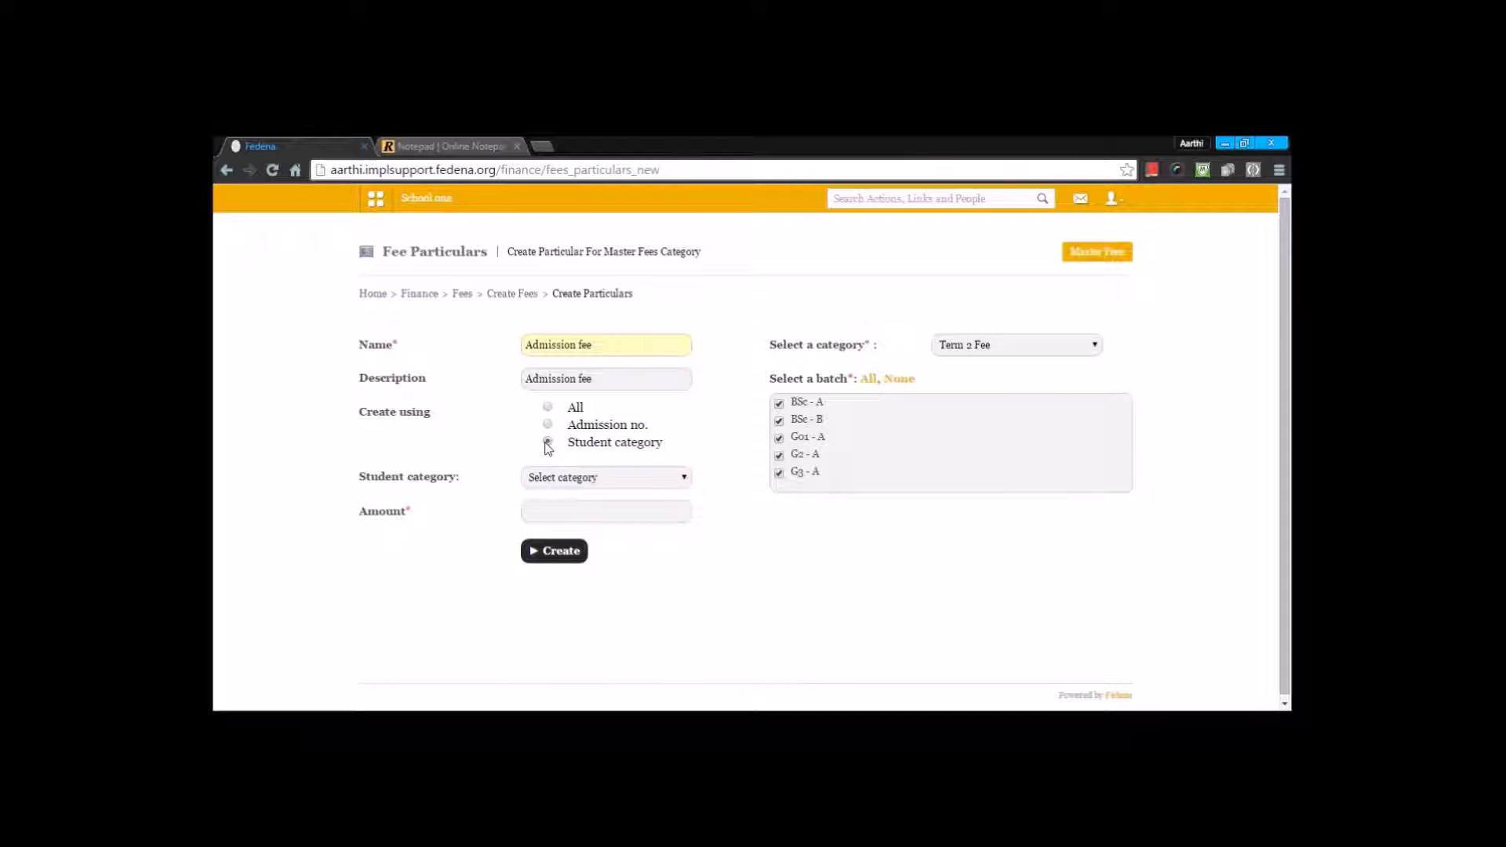
left_click(554, 480)
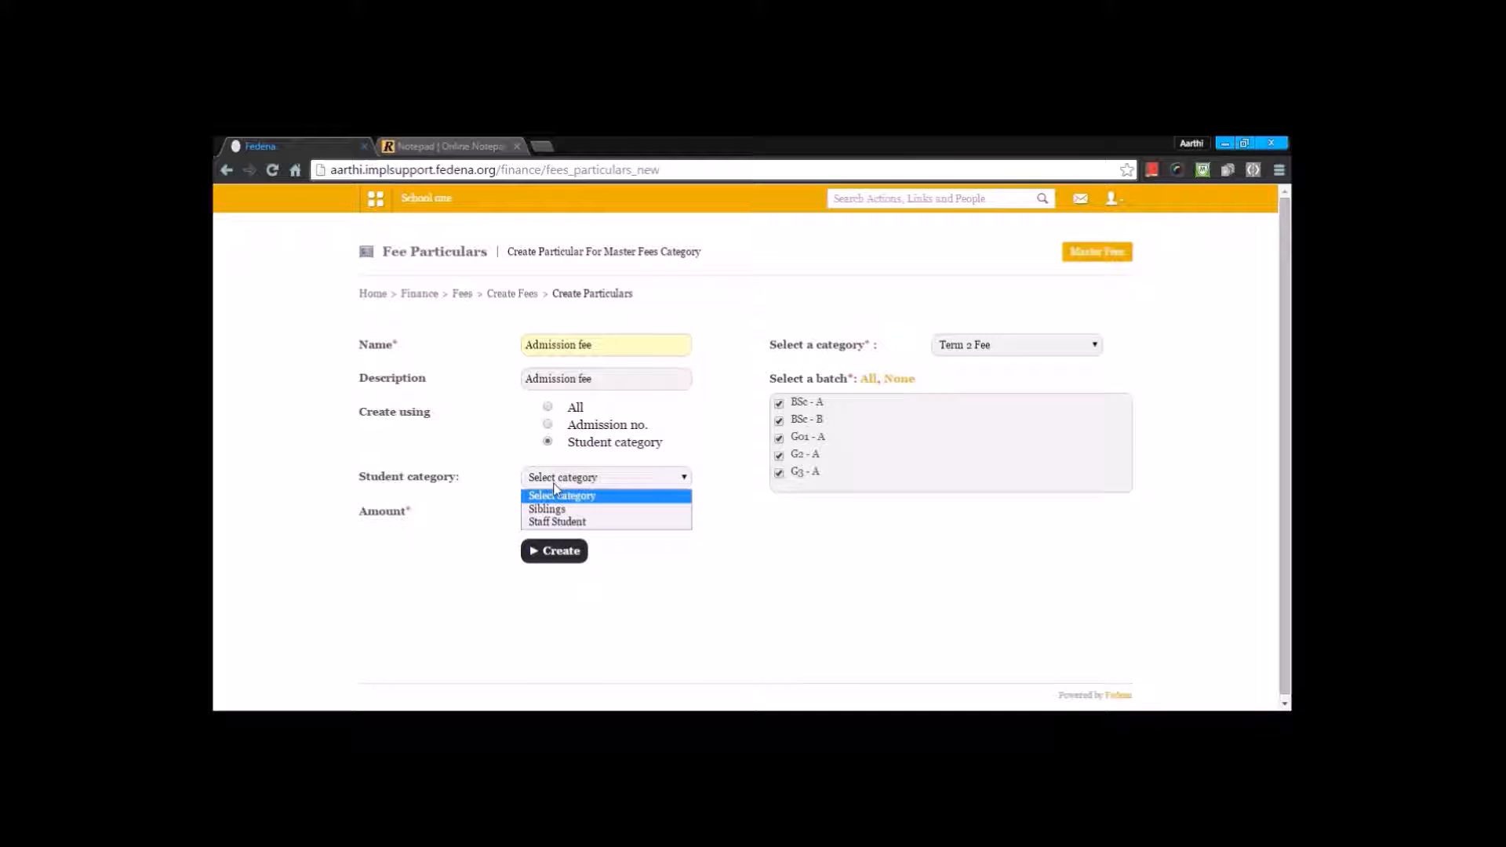
left_click(550, 509)
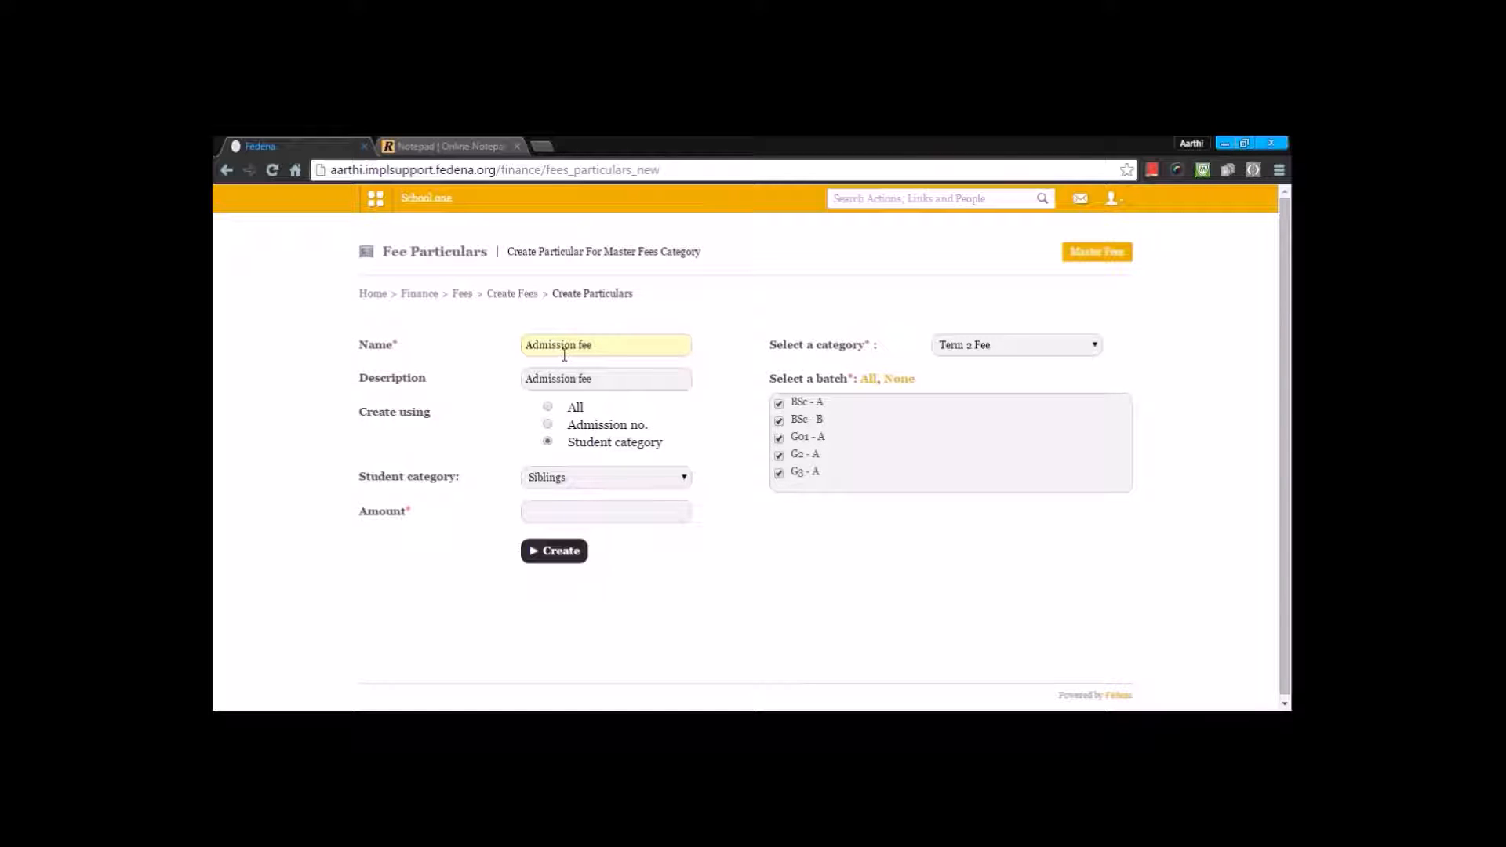
Step: Apply the admission fee particular to all students with an amount of 3000 and create it
left_click(549, 408)
left_click(547, 473)
type("3000")
left_click(551, 500)
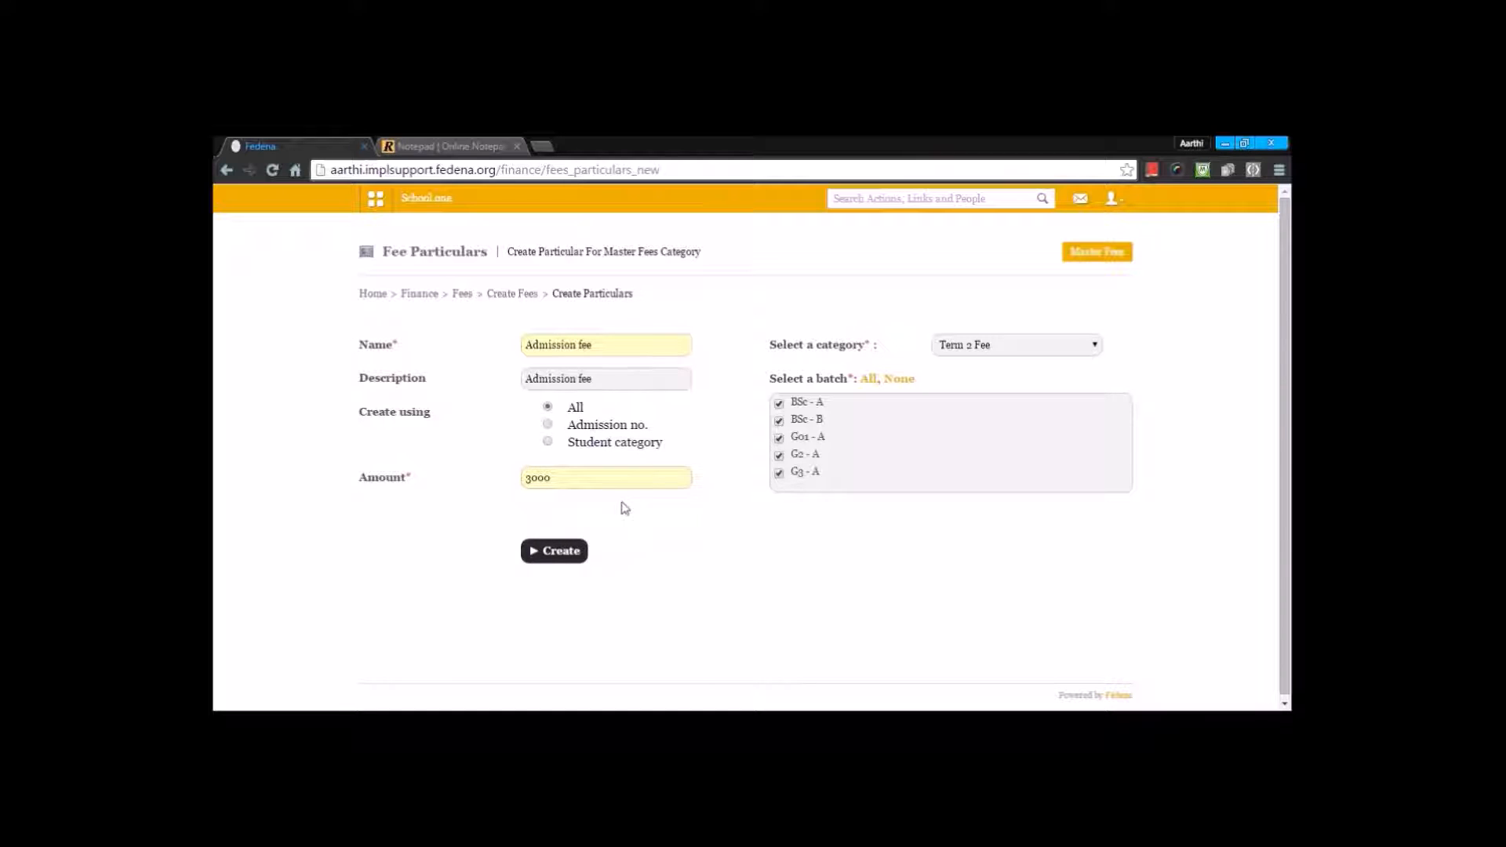
left_click(558, 557)
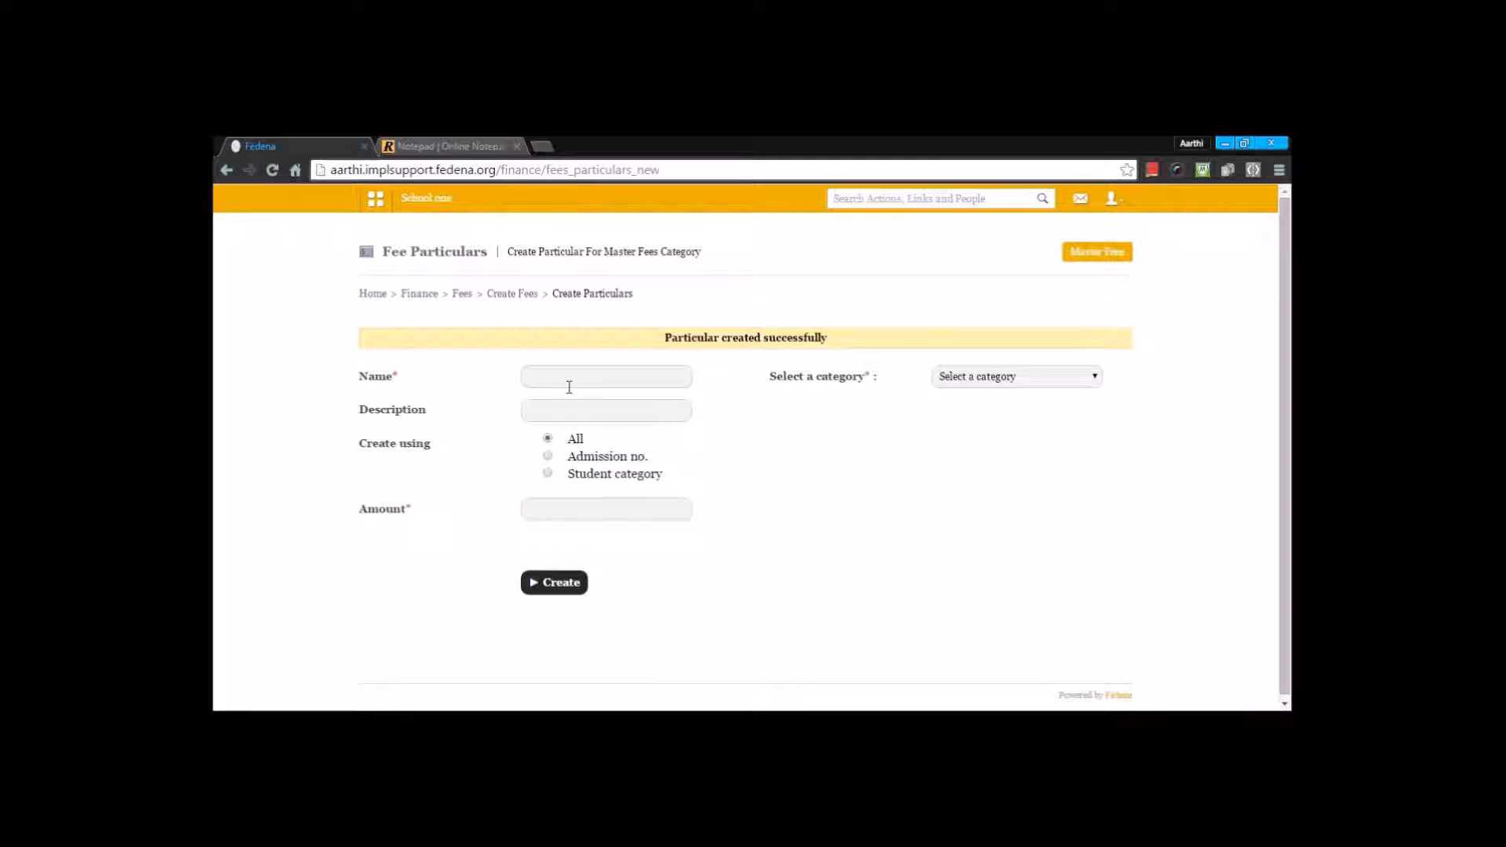
Step: Start another particular named Tuition Fees in the Term 2 Fee category, covering all batches
left_click(570, 385)
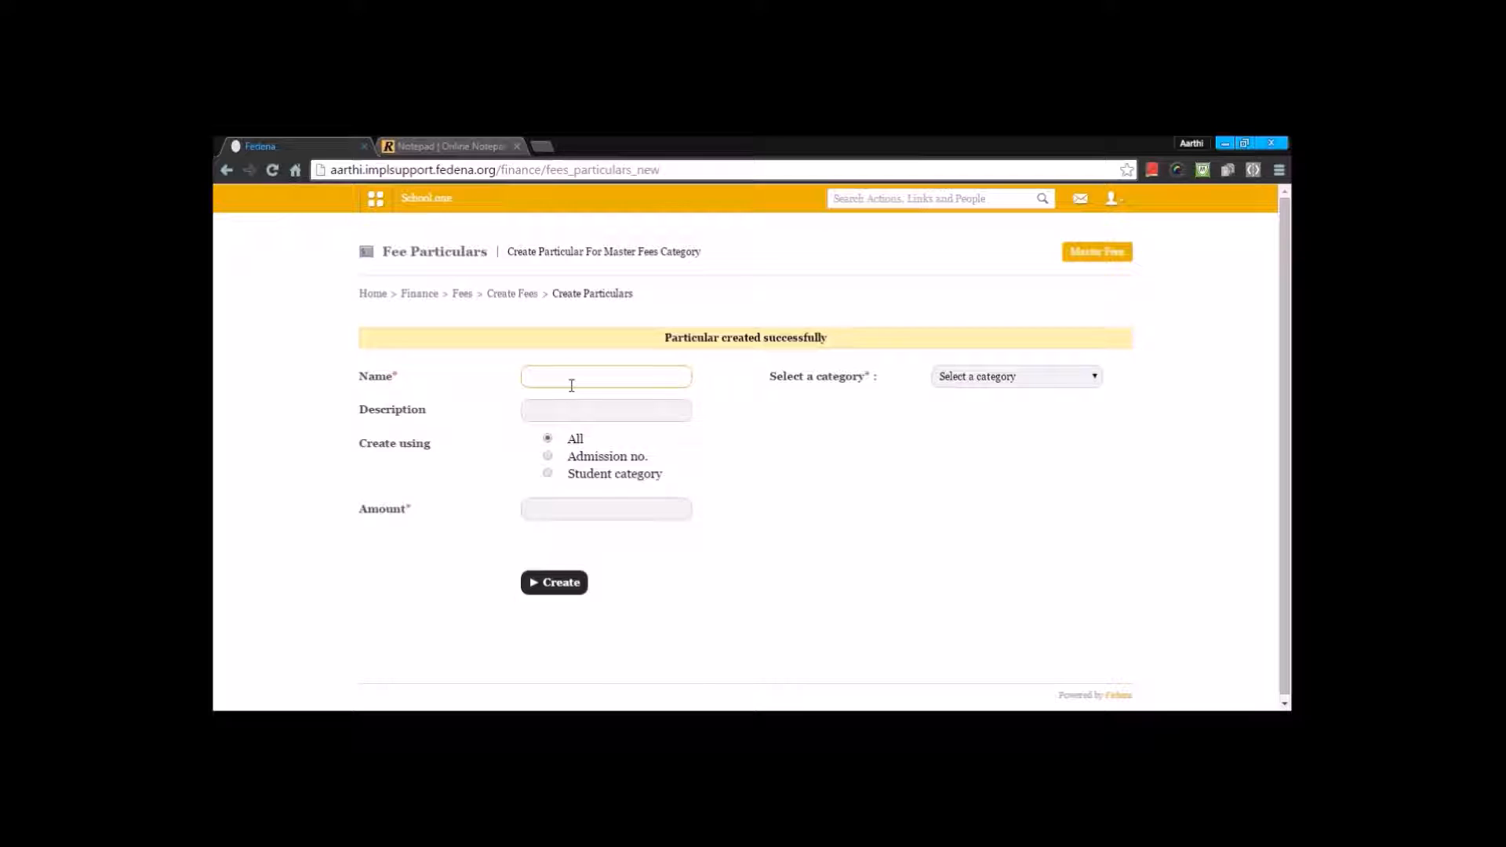
type("Tu")
key("Down")
key("Return")
left_click(1073, 390)
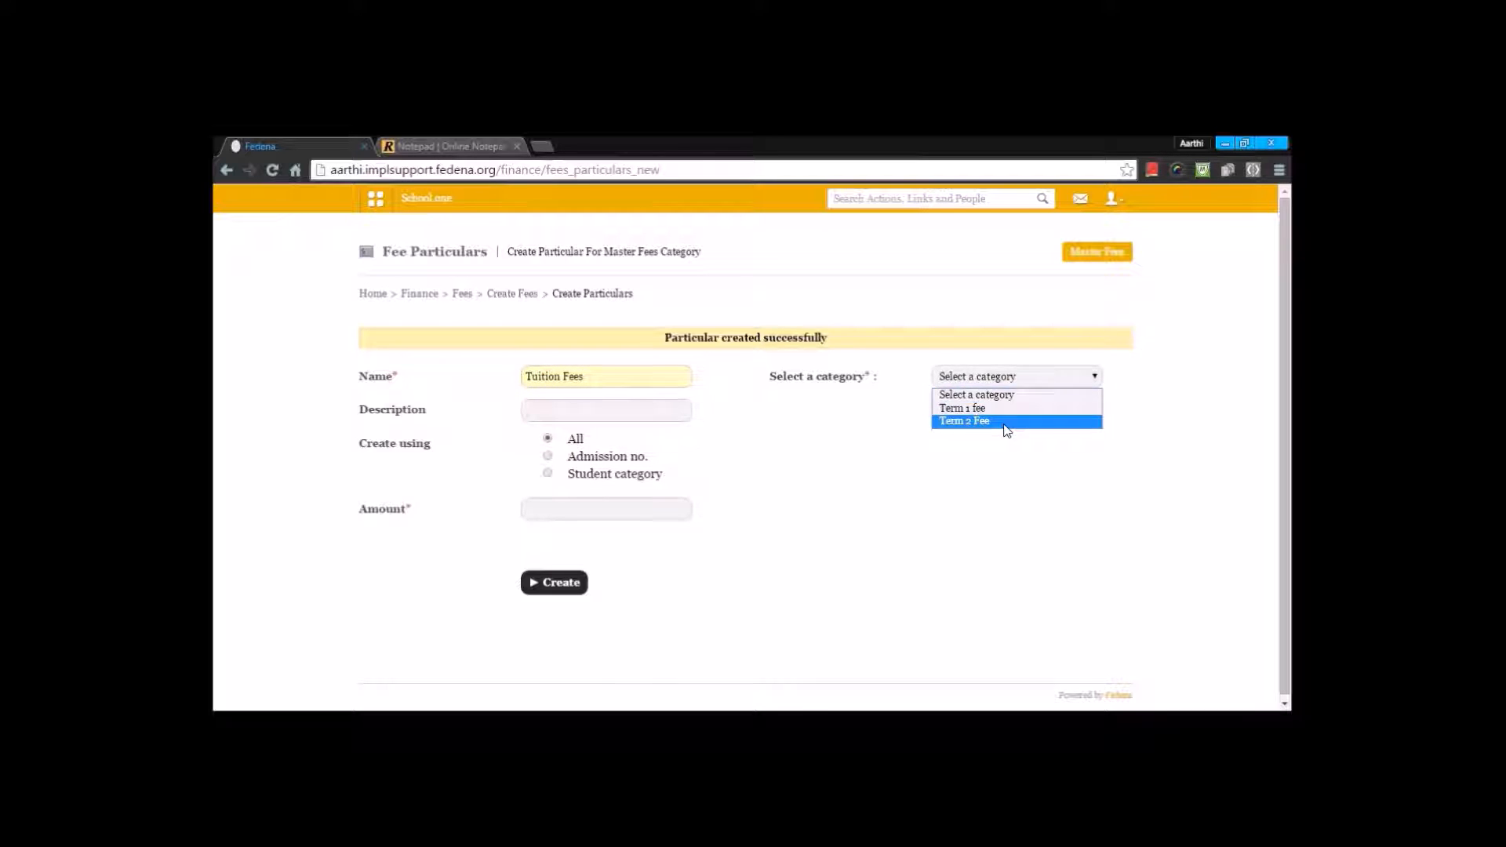
left_click(1005, 428)
left_click(867, 410)
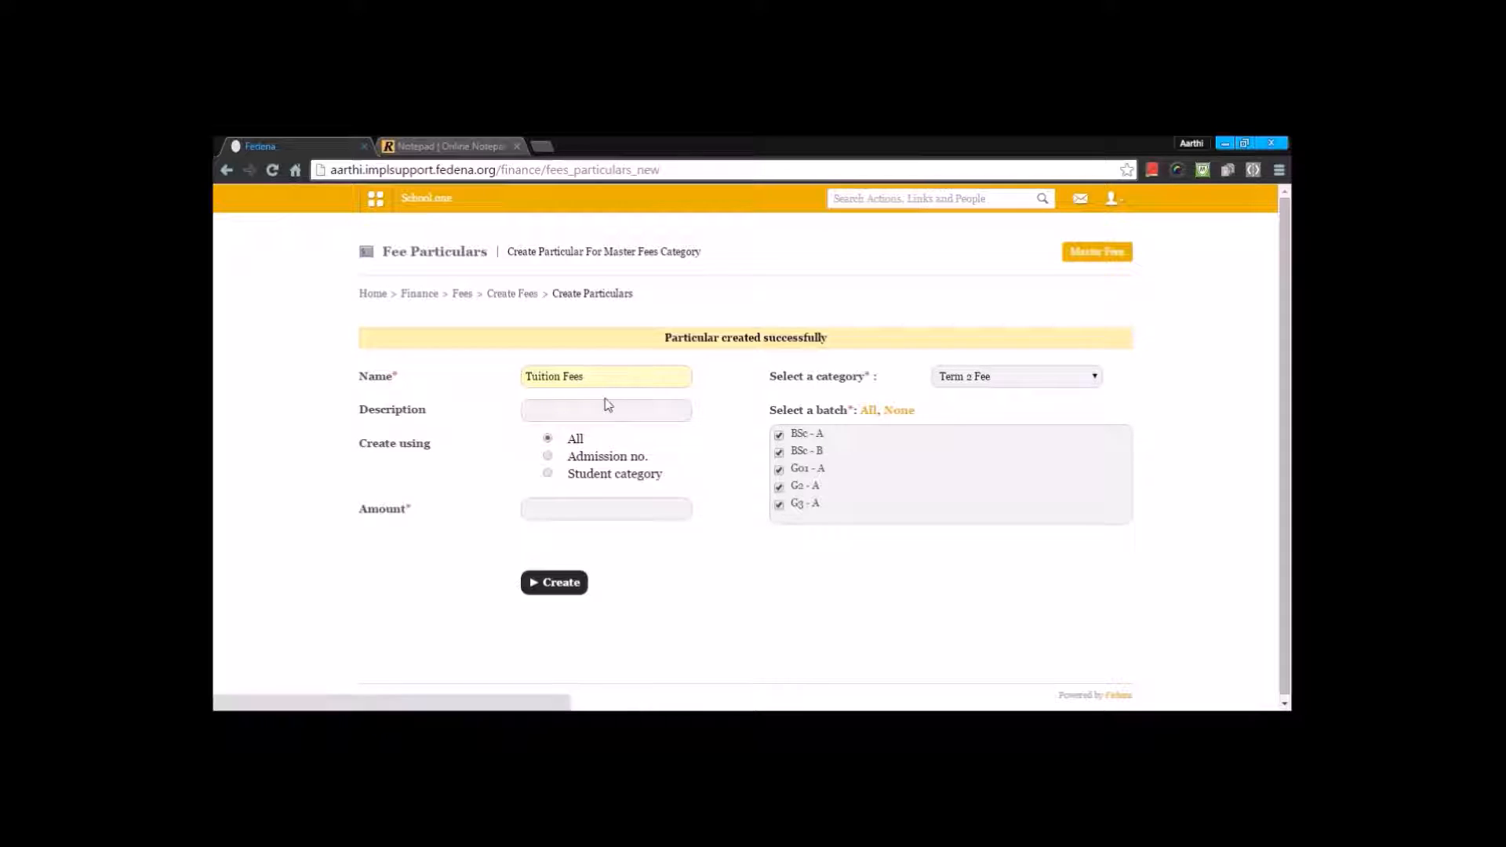
Step: Set the description to Tuition Fees and the amount to 4000, and create the particular
left_click_drag(596, 376, 427, 380)
key("ctrl+c")
left_click(562, 407)
key("ctrl+v")
left_click(516, 461)
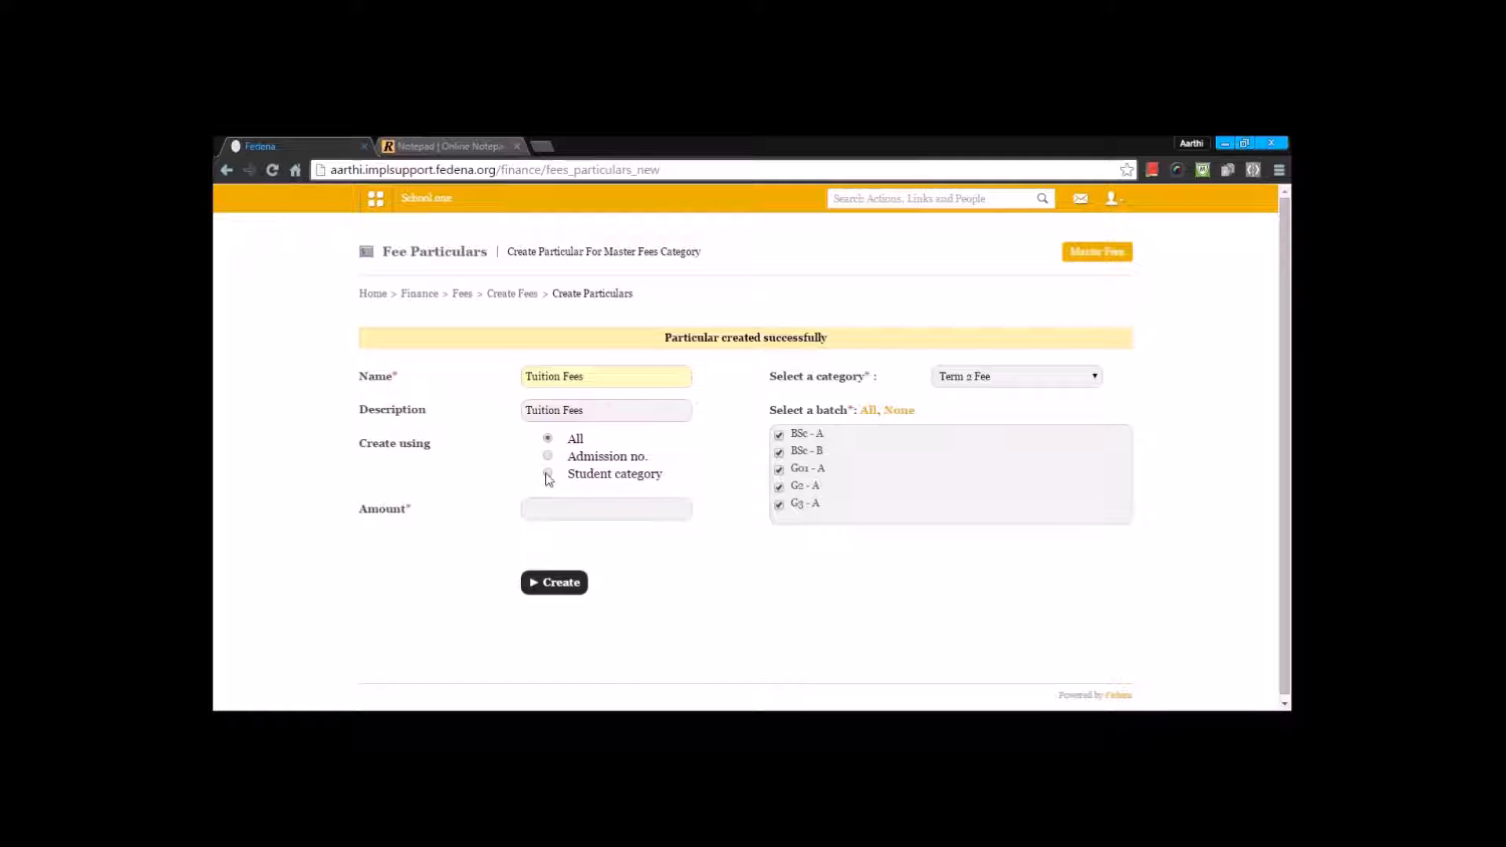
left_click(541, 504)
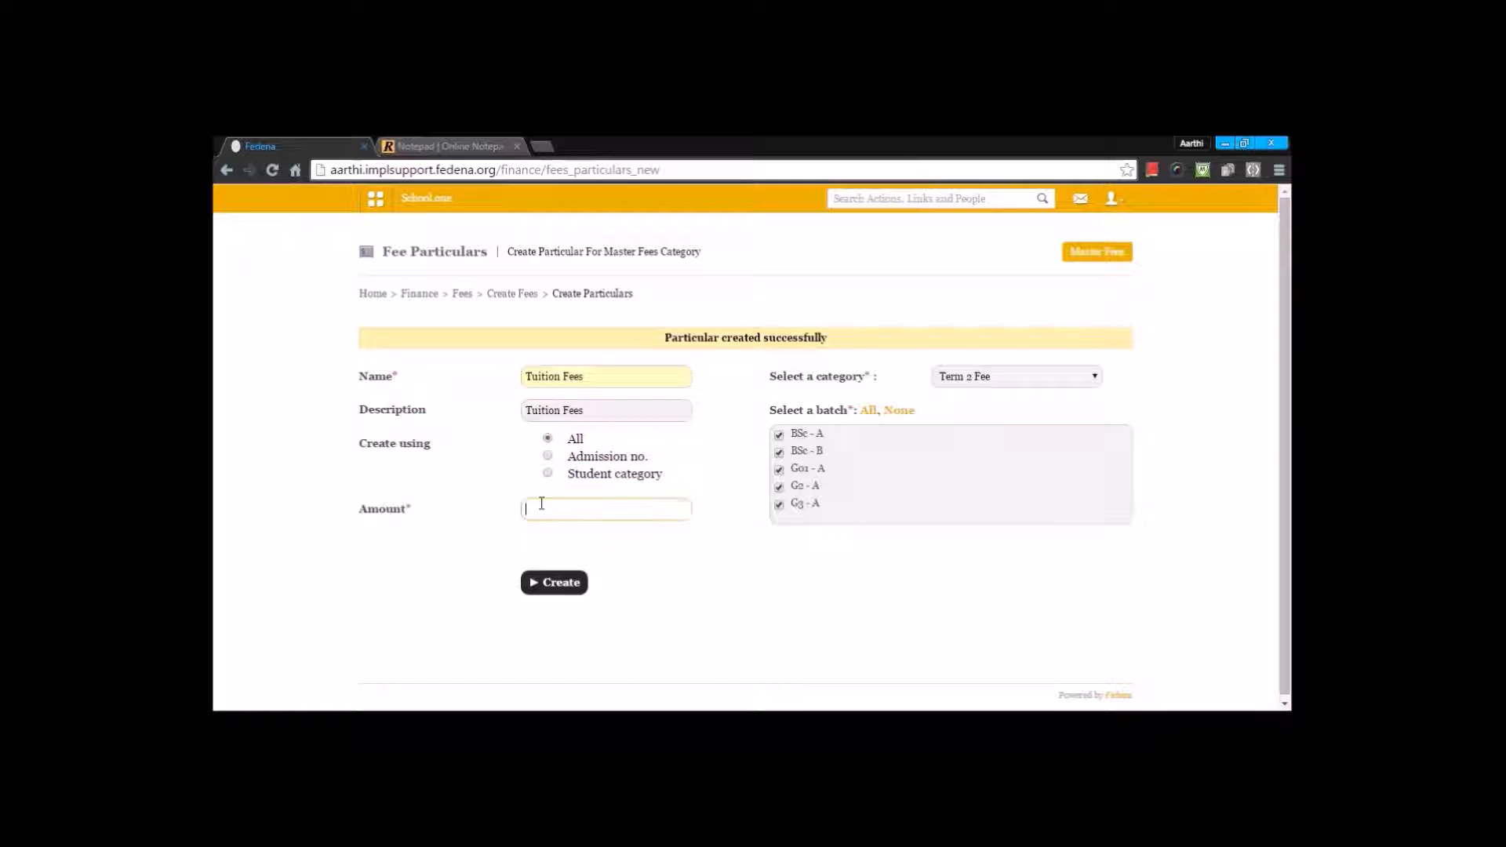
type("4000")
left_click(554, 582)
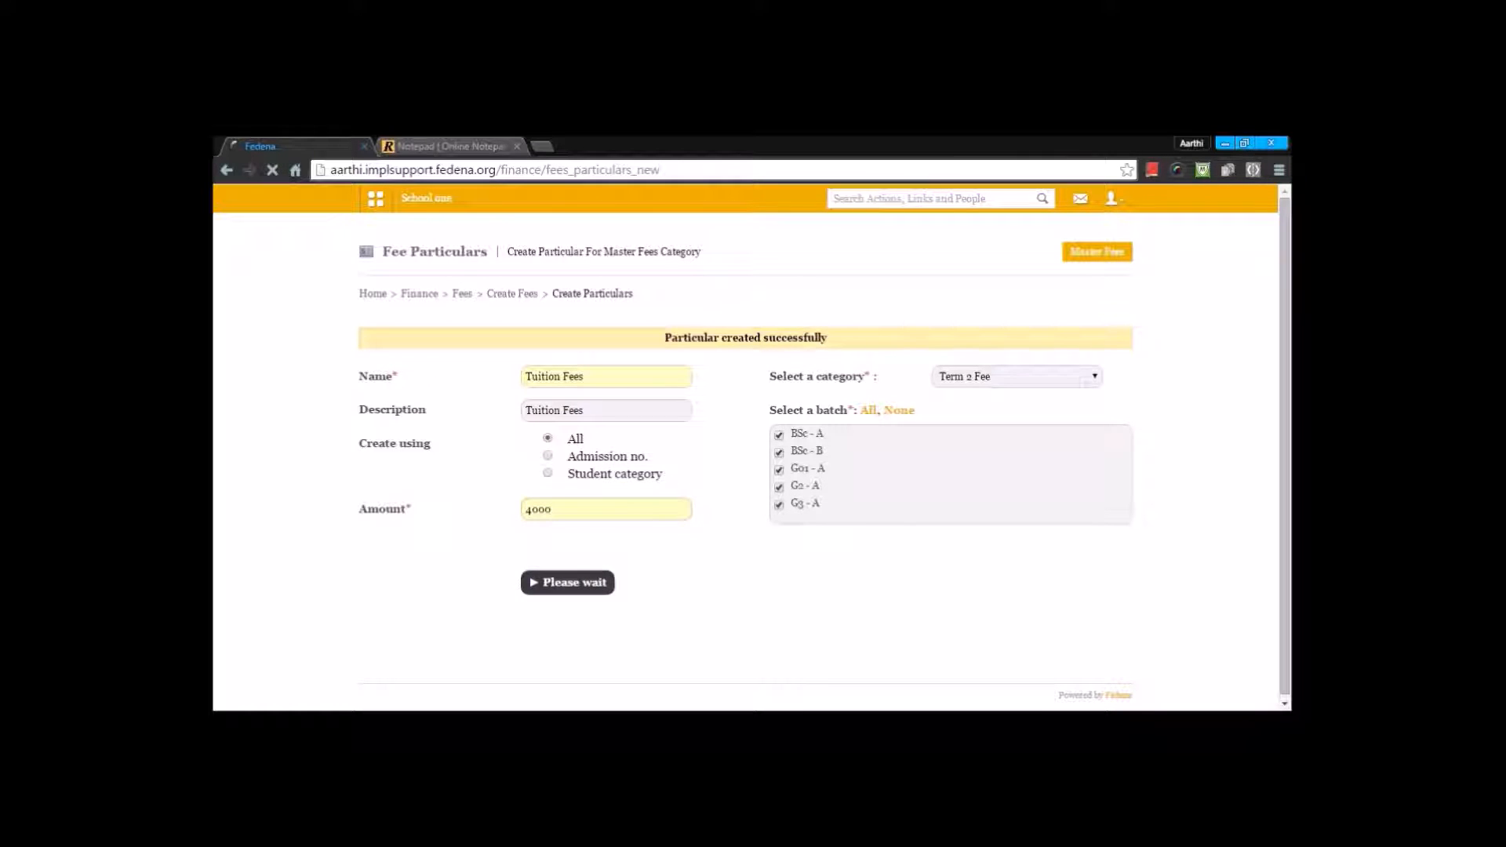
Step: Start a third particular named Monthly Tuition Fee in the Term 2 Fee category, covering all batches
left_click(599, 375)
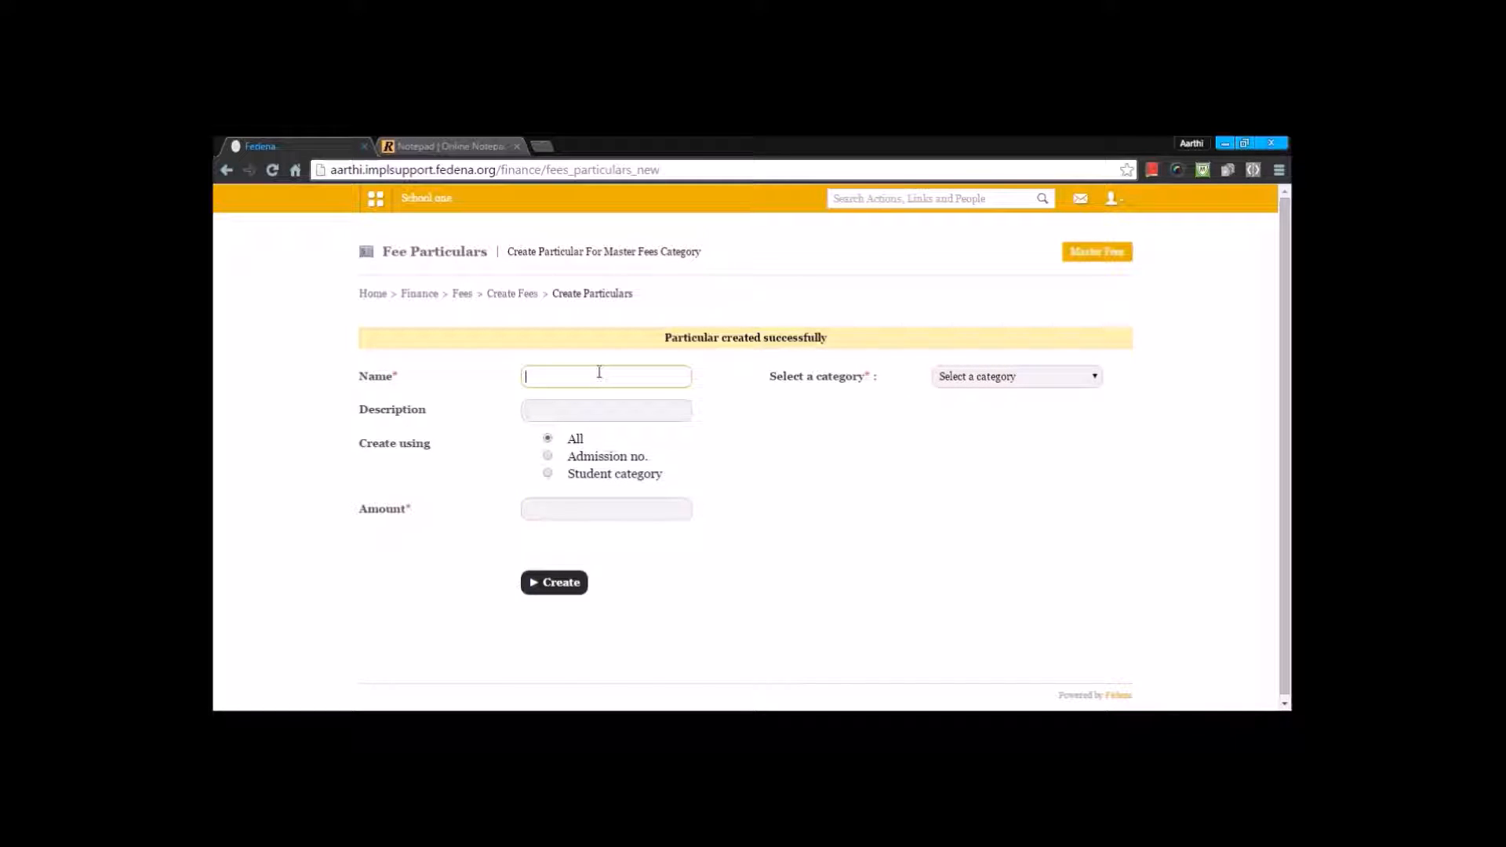
left_click(570, 437)
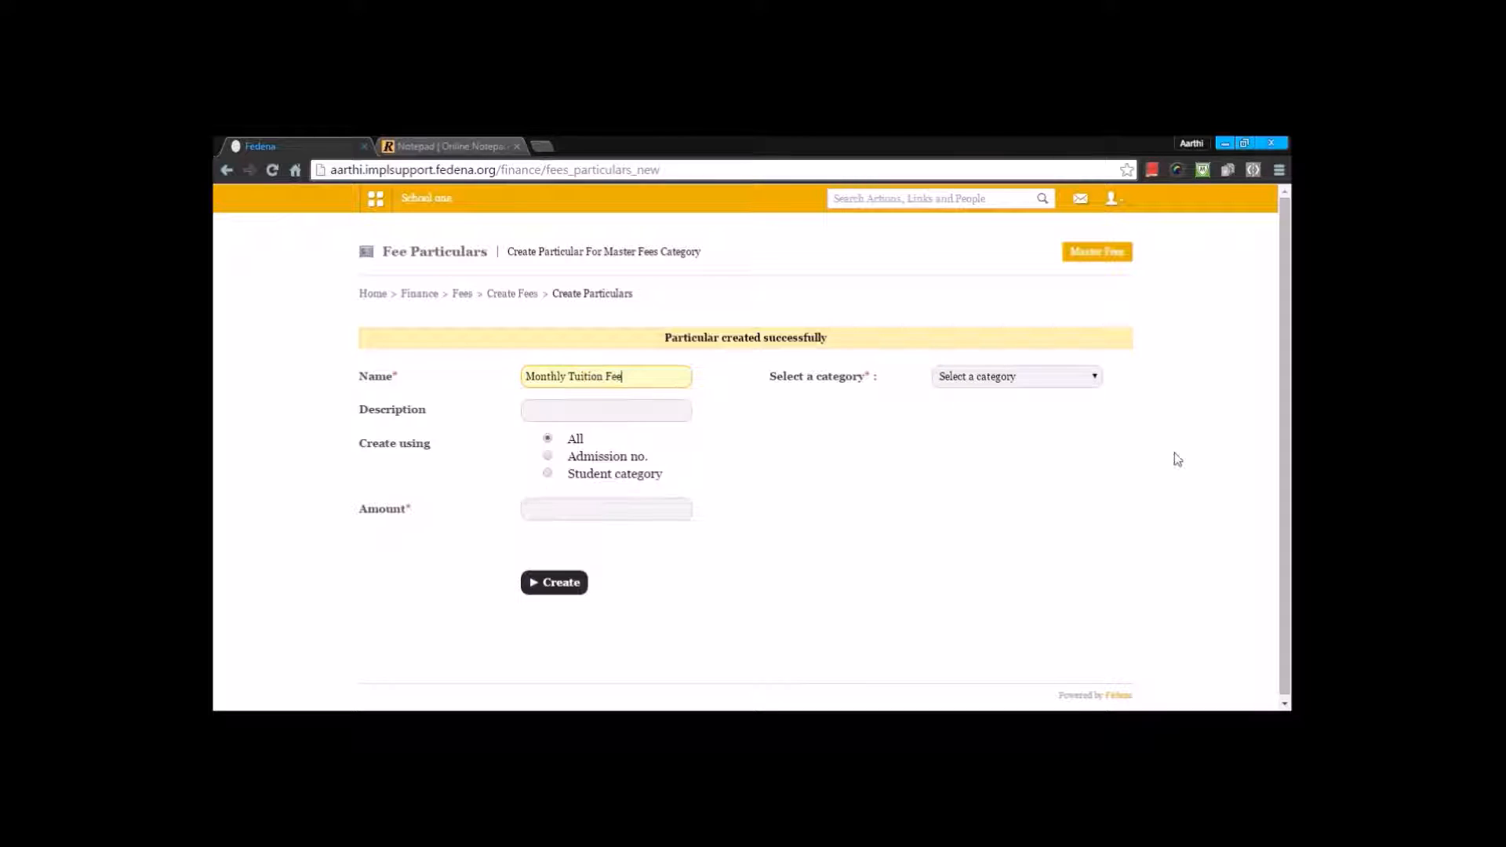
left_click(1027, 375)
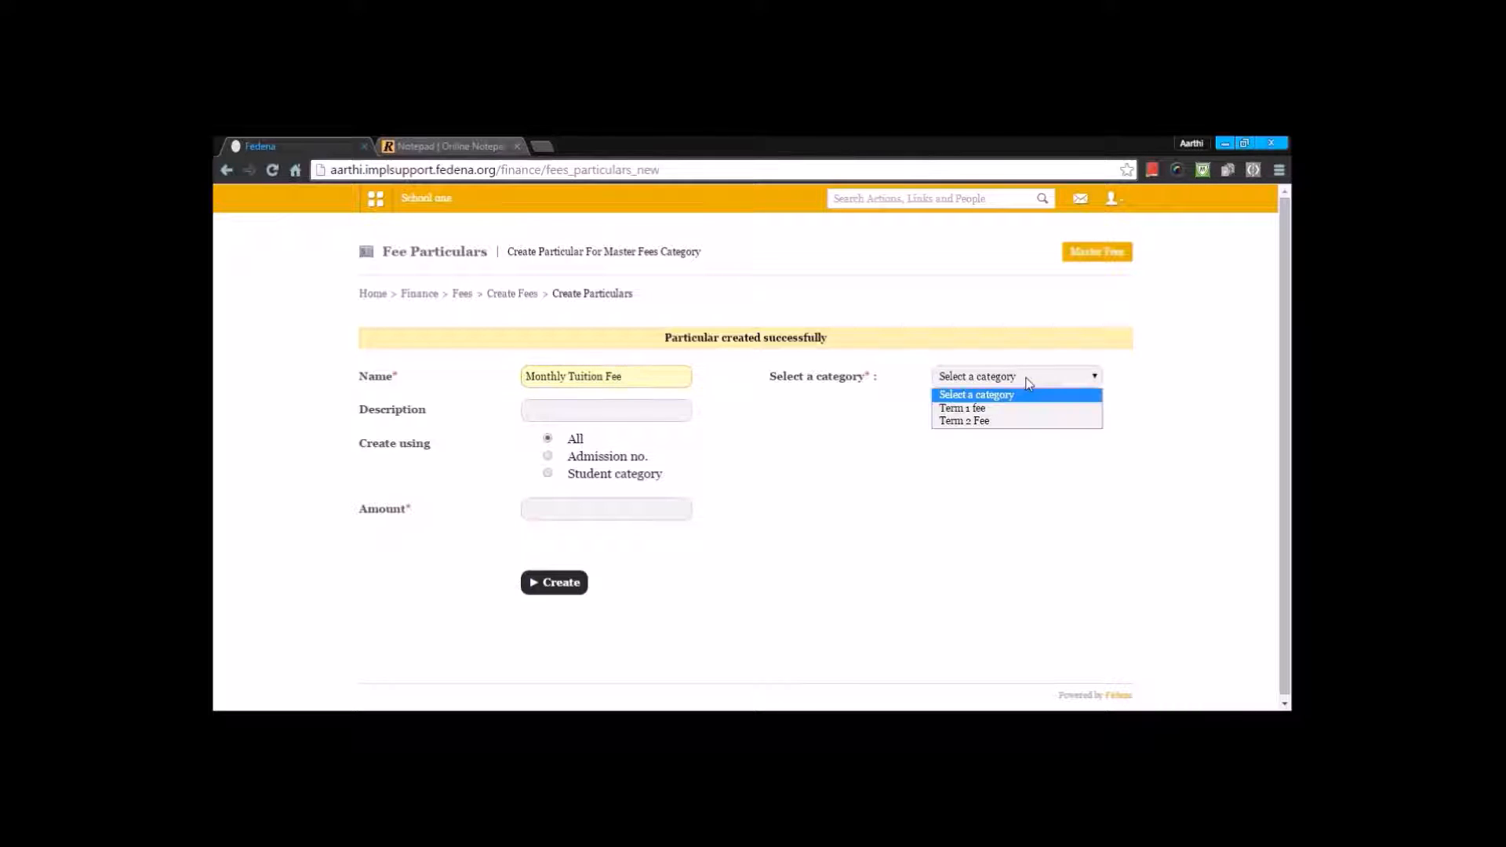
left_click(1010, 422)
left_click(867, 410)
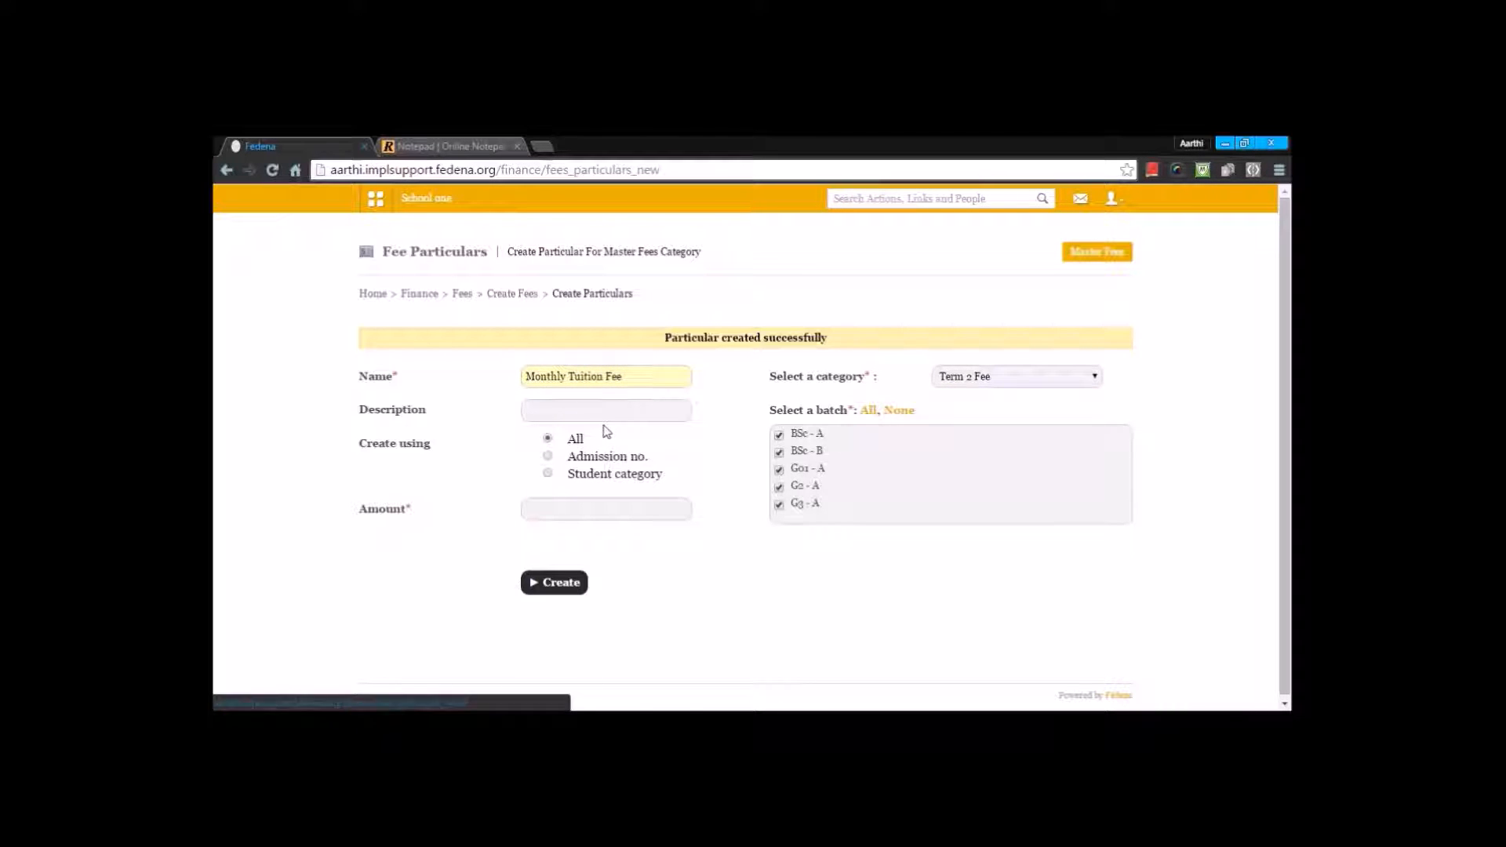
Step: Set the description to Monthly Tuition Fee and the amount to 5000, and create the particular
left_click_drag(625, 376, 390, 376)
left_click(546, 410)
key("ctrl+v")
left_click(560, 510)
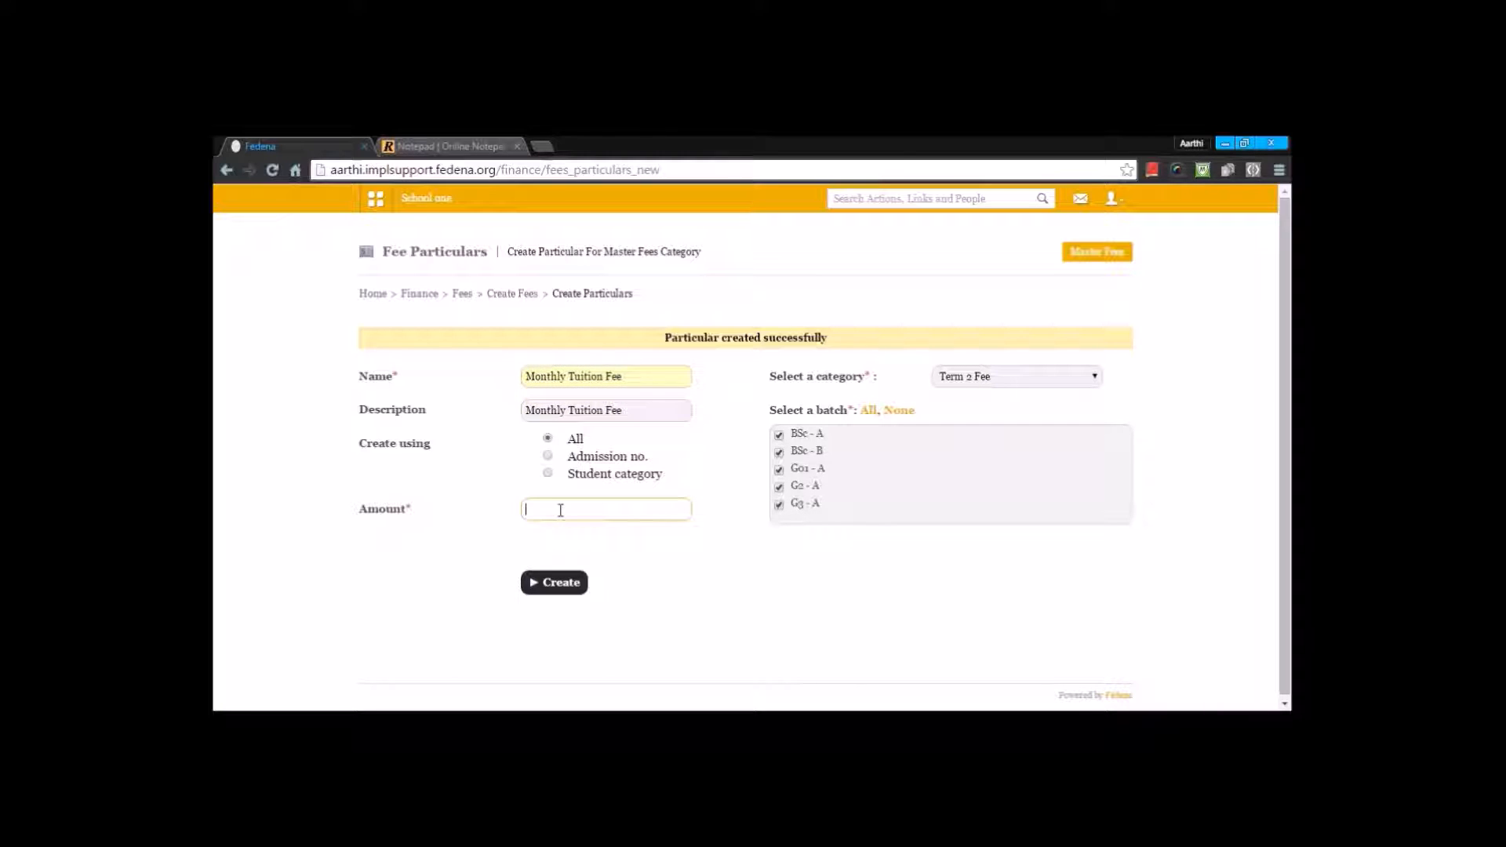
type("5000")
left_click(554, 582)
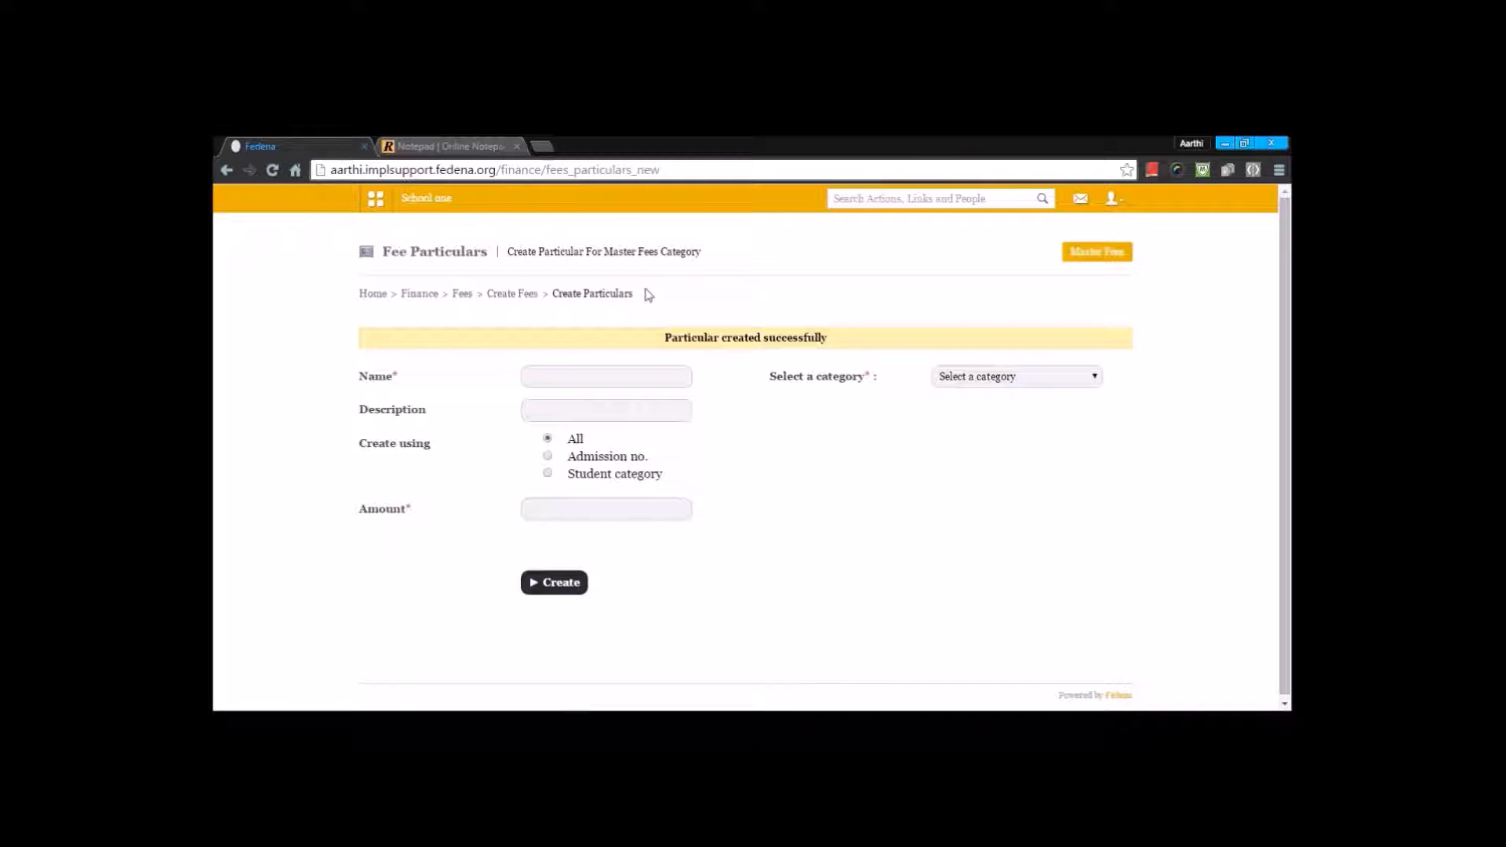
Step: Open the Term 2 Fee category of batch BSc - A to review its fee particulars
left_click(512, 293)
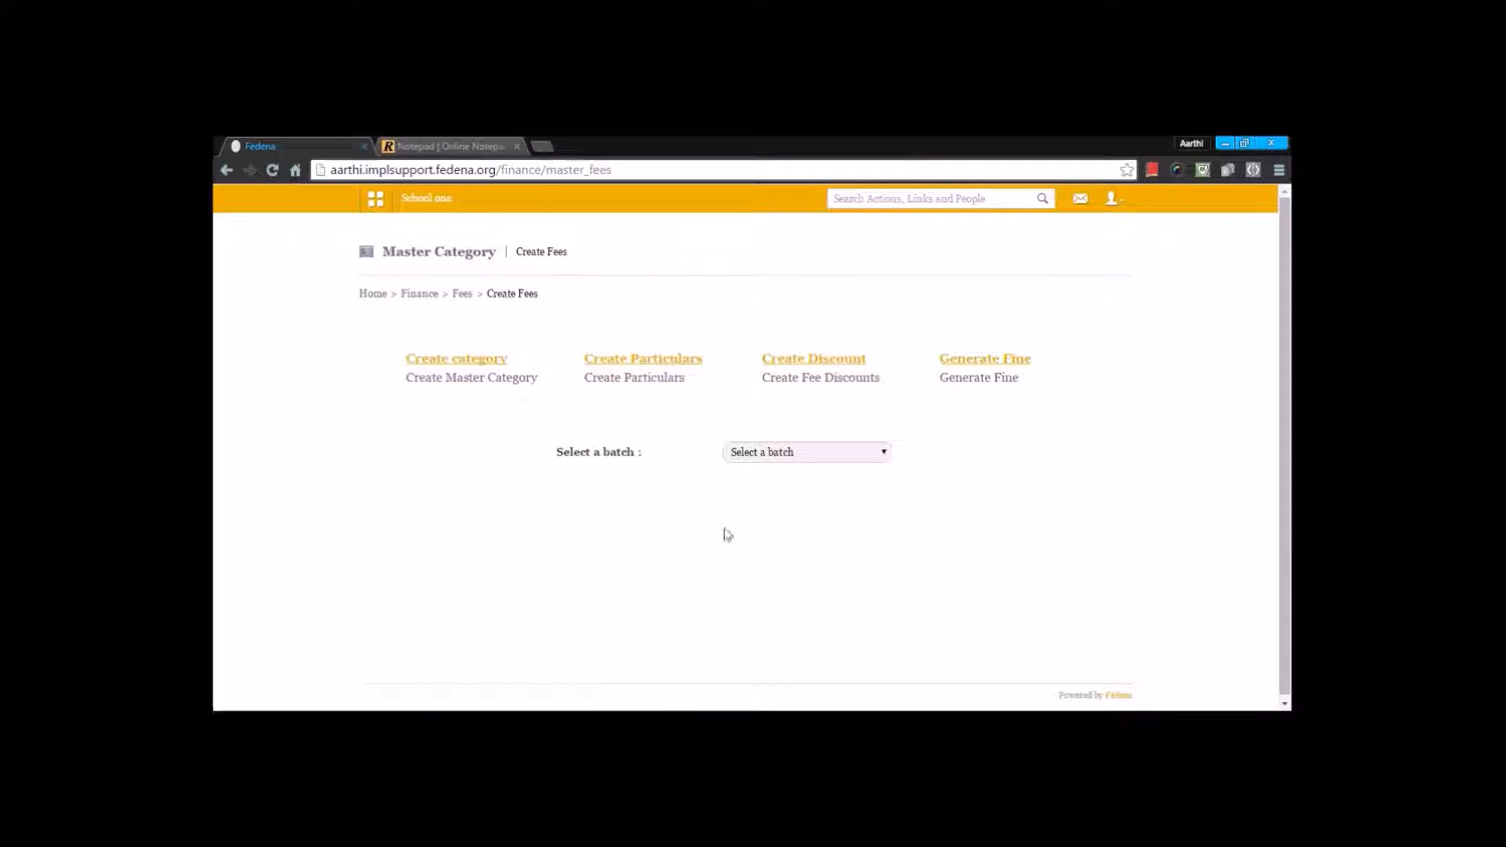
left_click(817, 455)
left_click(802, 487)
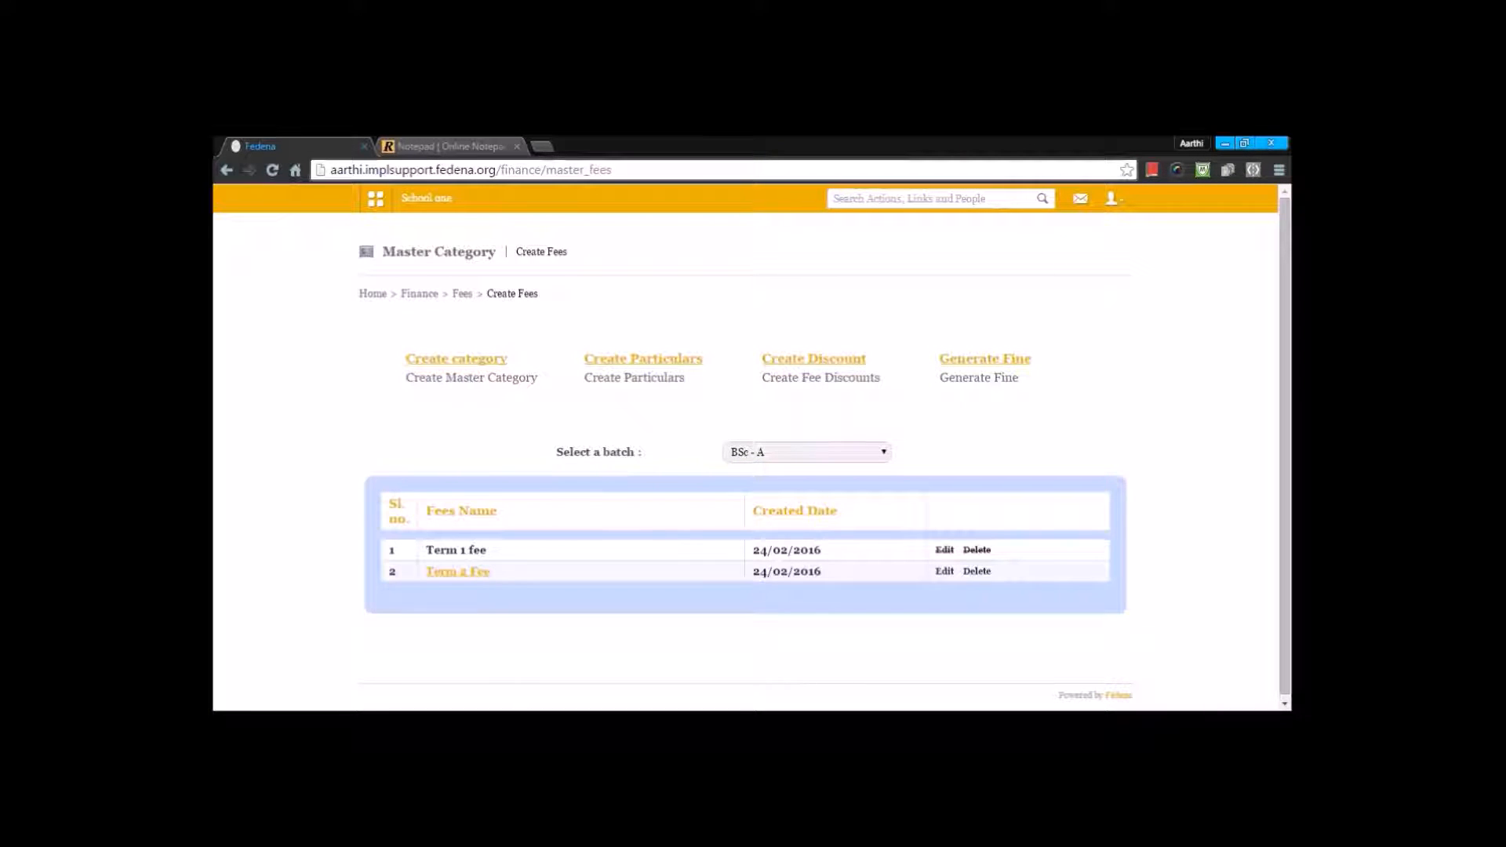
left_click(472, 573)
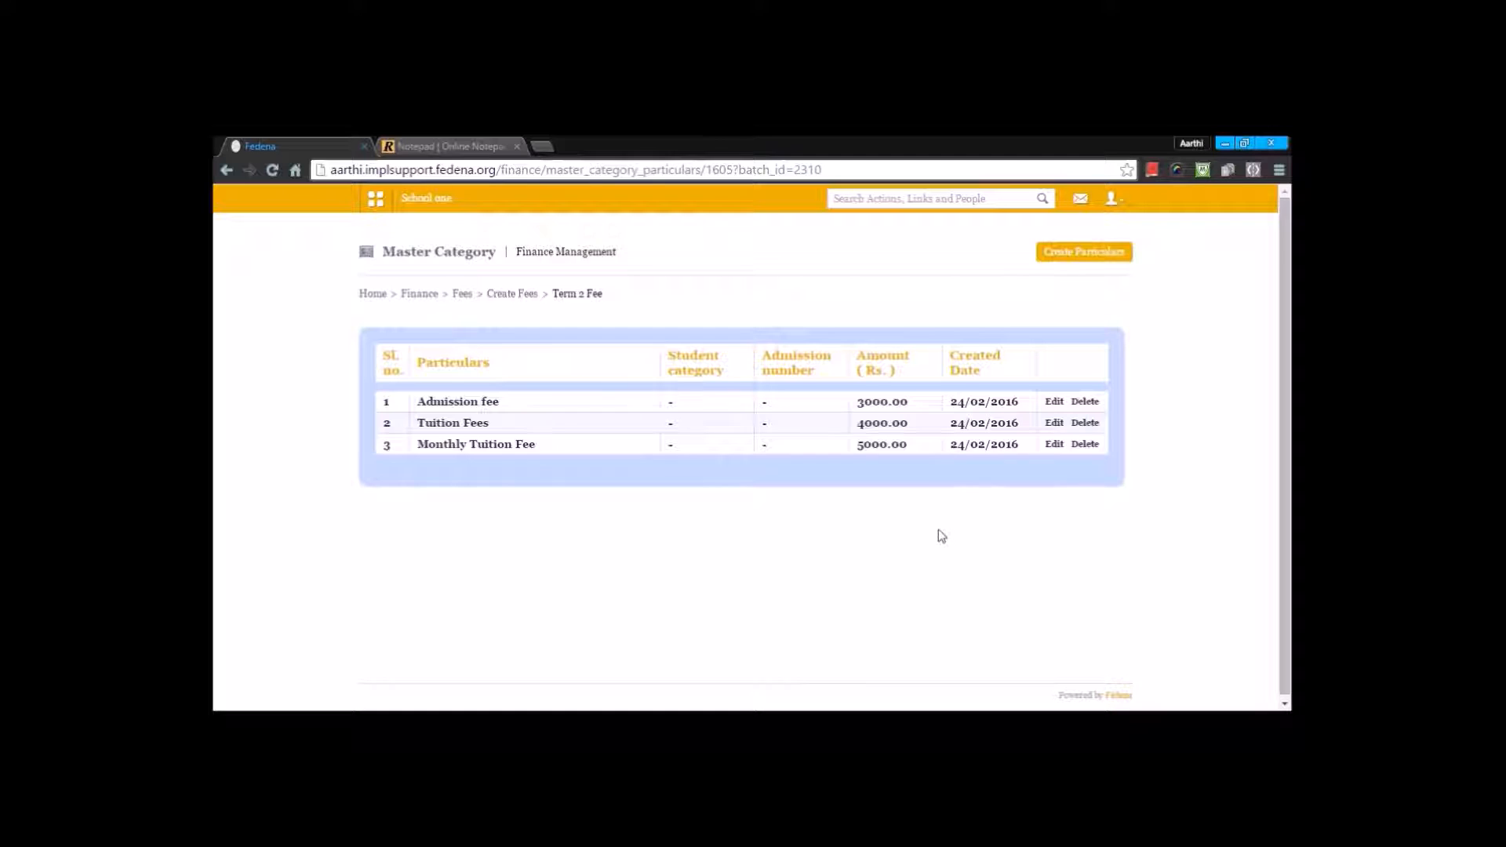
Step: Start a new fee discount of type Batch and name it discount
left_click(510, 297)
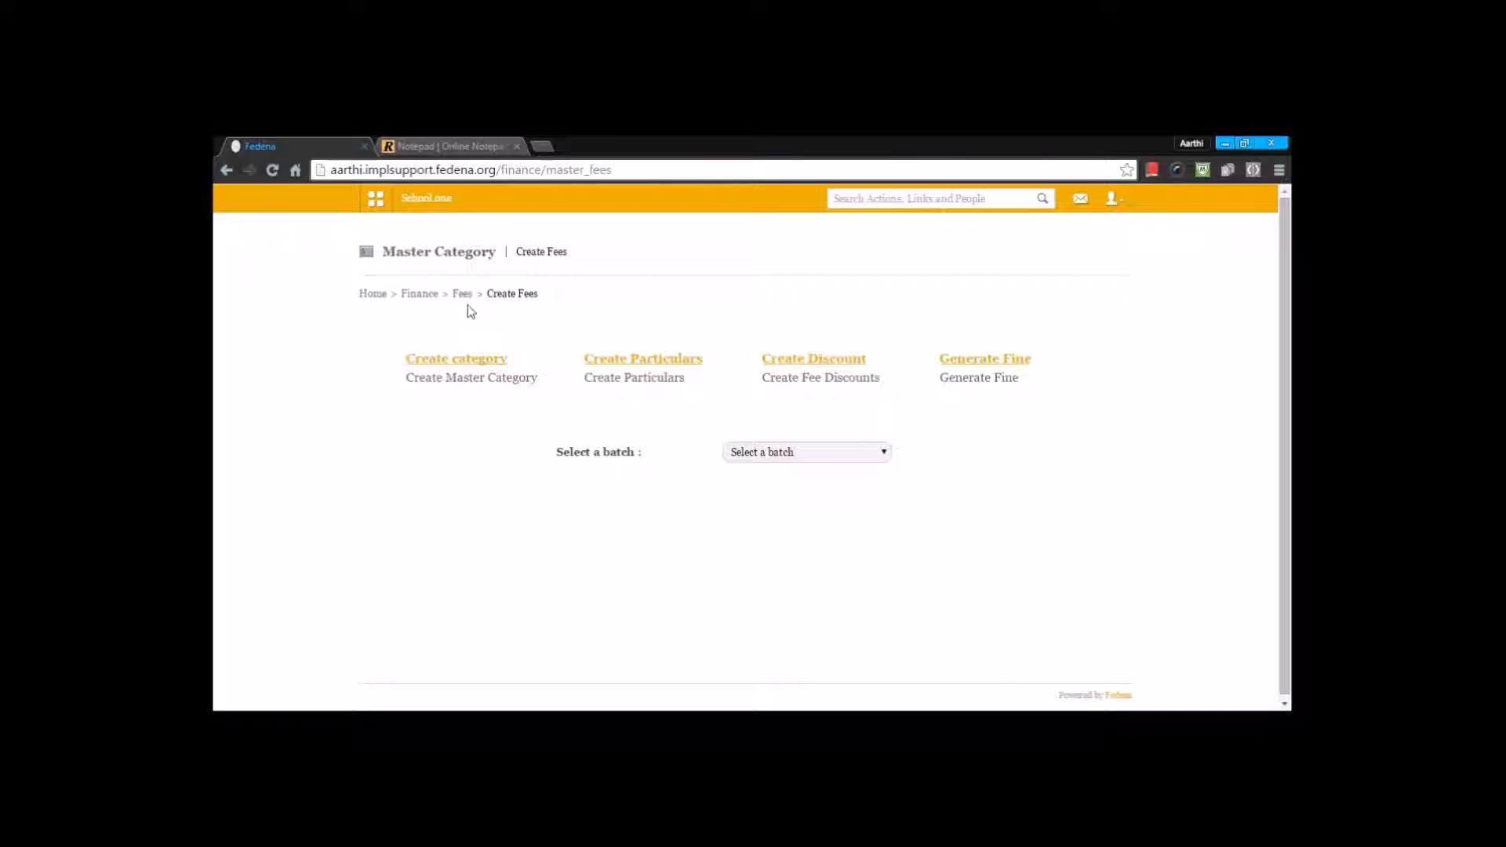
left_click(812, 361)
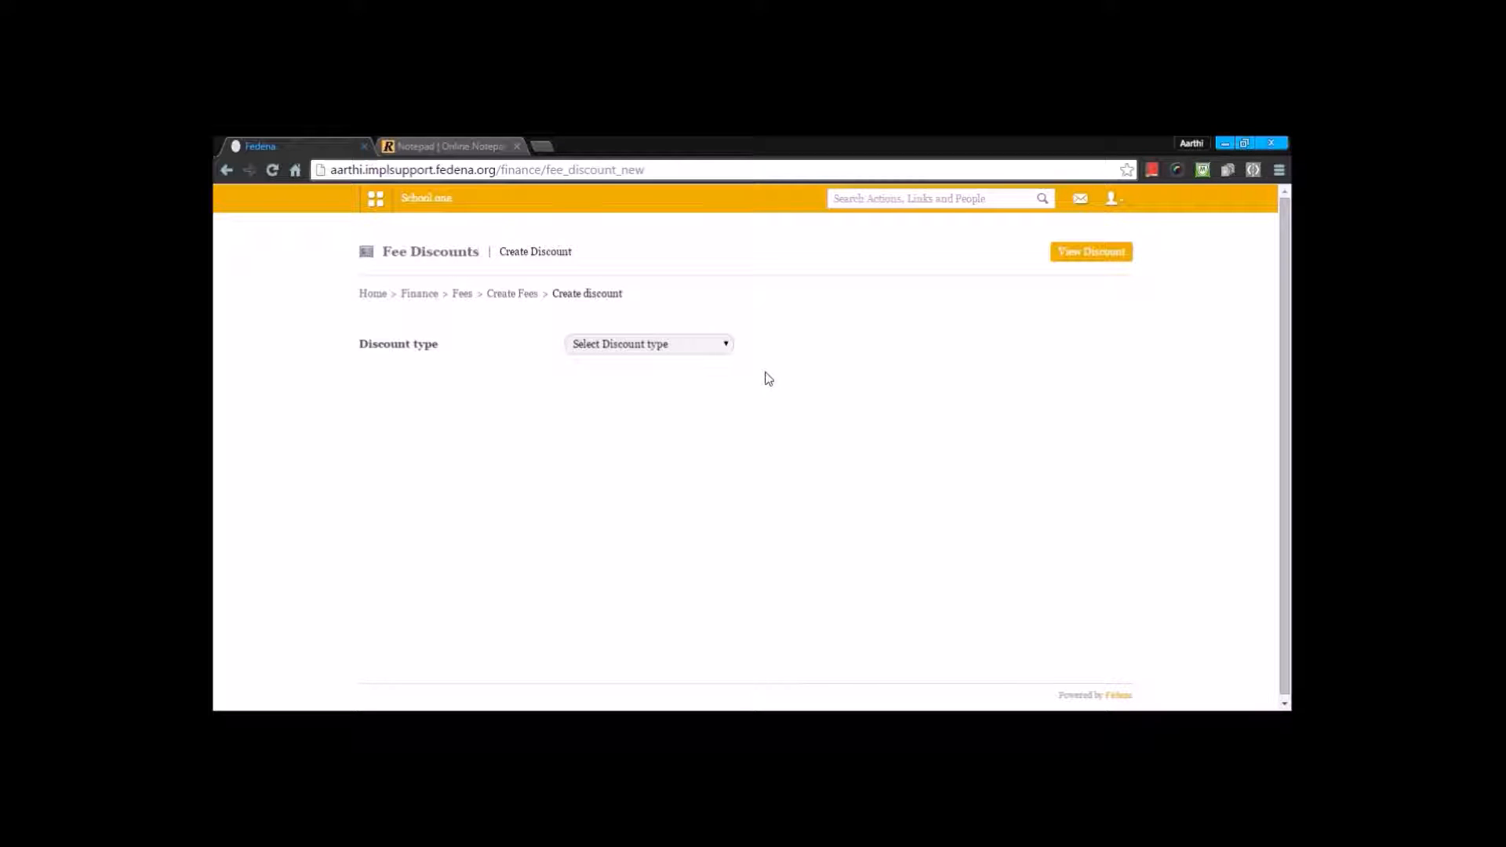
left_click(646, 352)
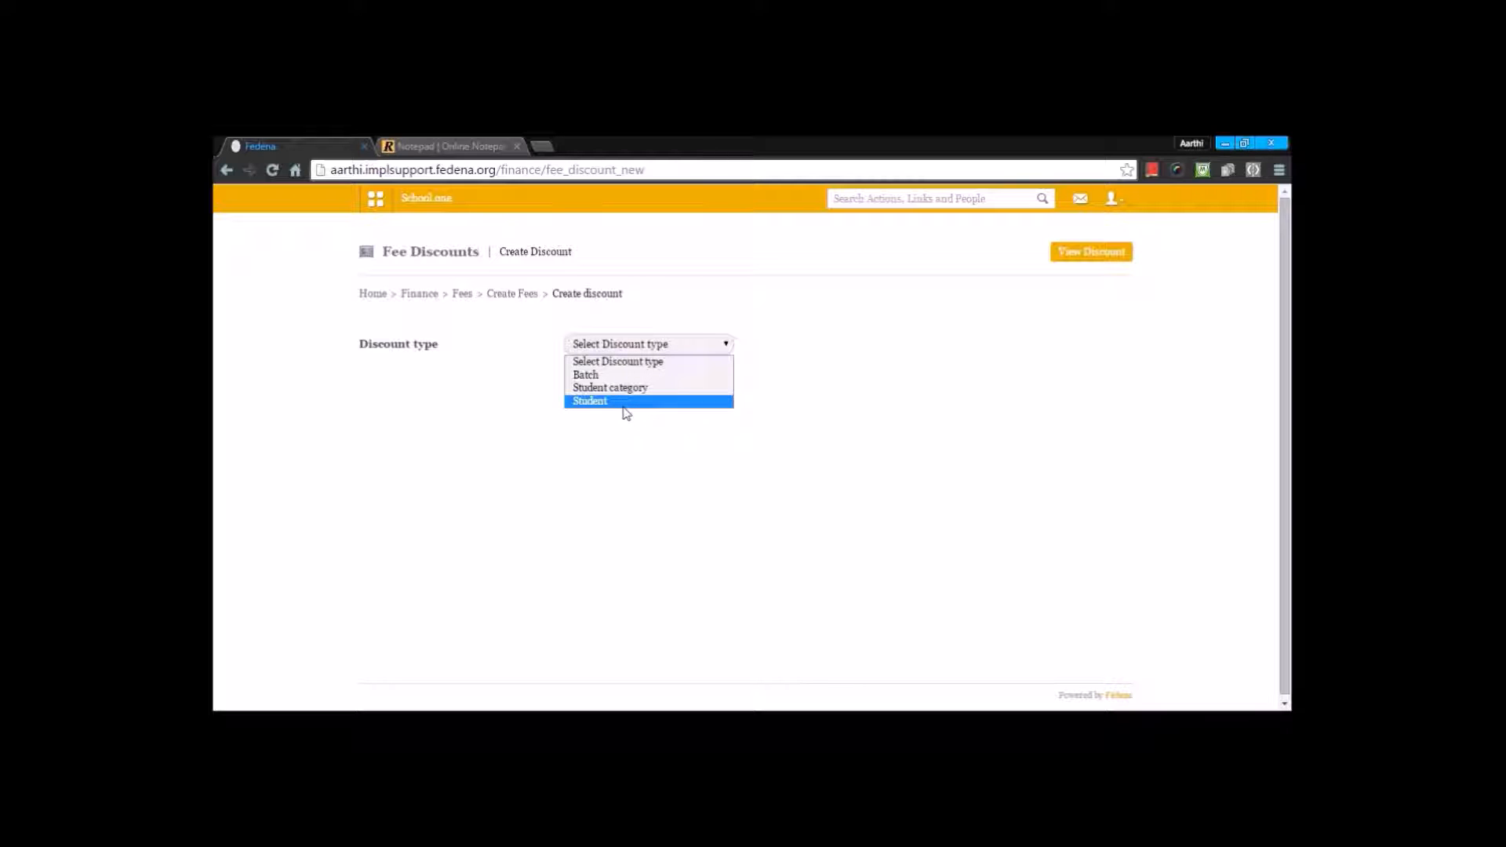
left_click(627, 375)
left_click(632, 375)
type("discout")
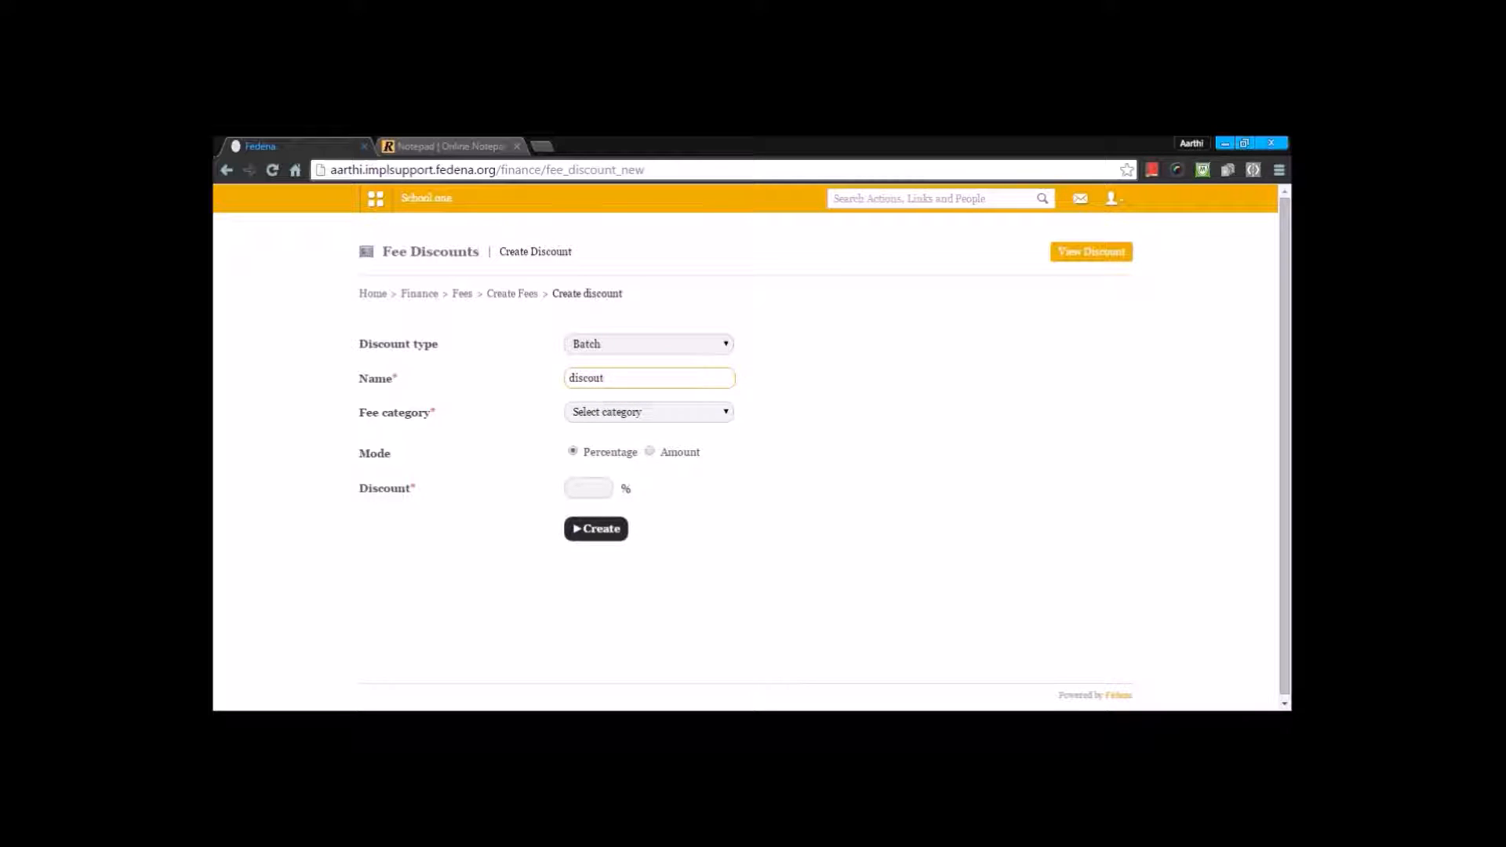
key("BackSpace")
type("nt")
Step: Assign the discount to the Term 2 Fee category and apply it to all batches of the category
left_click(612, 415)
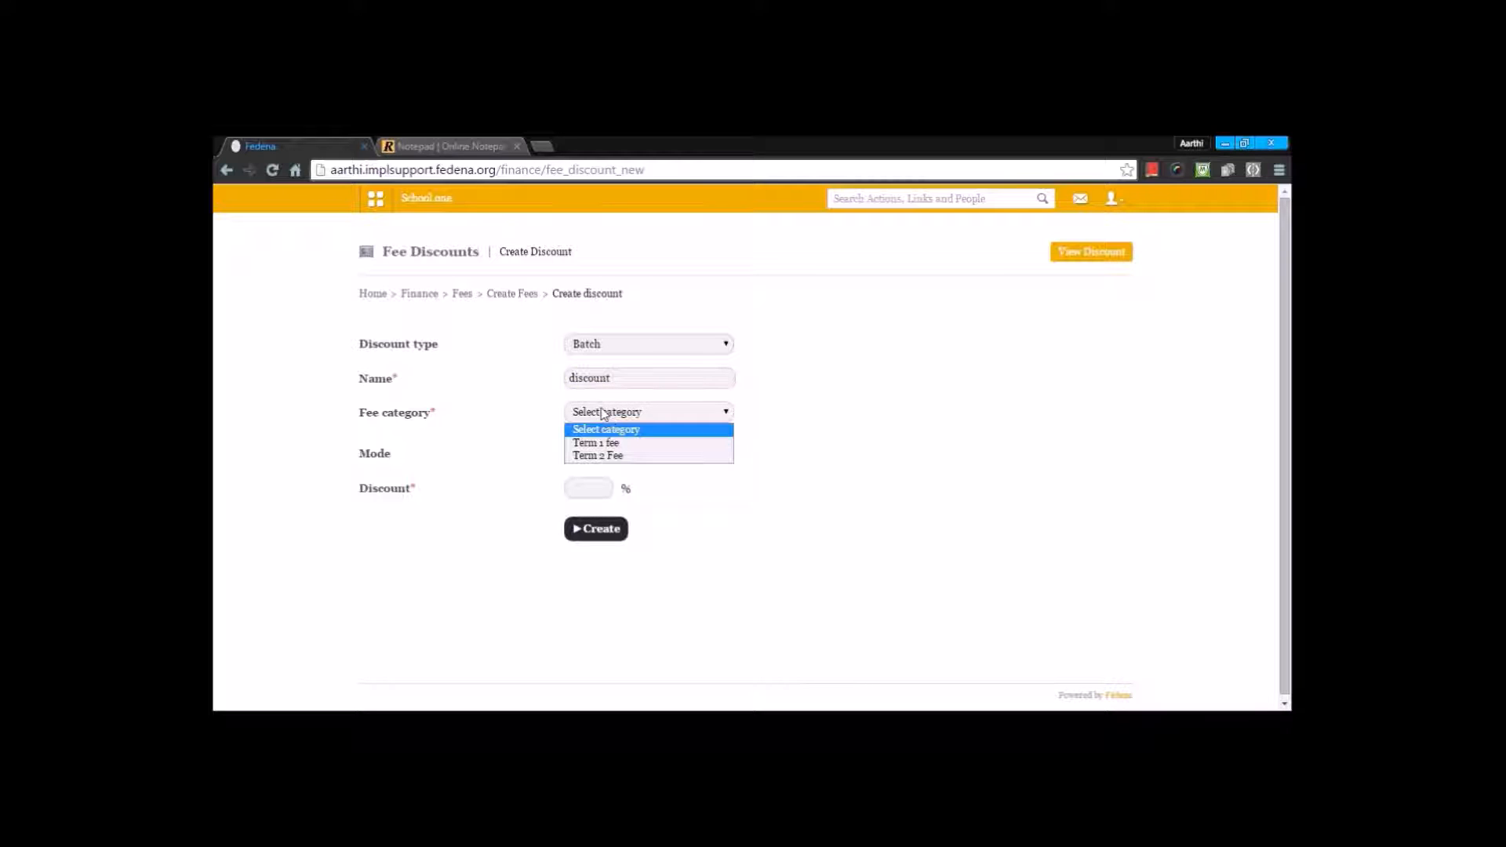
left_click(608, 455)
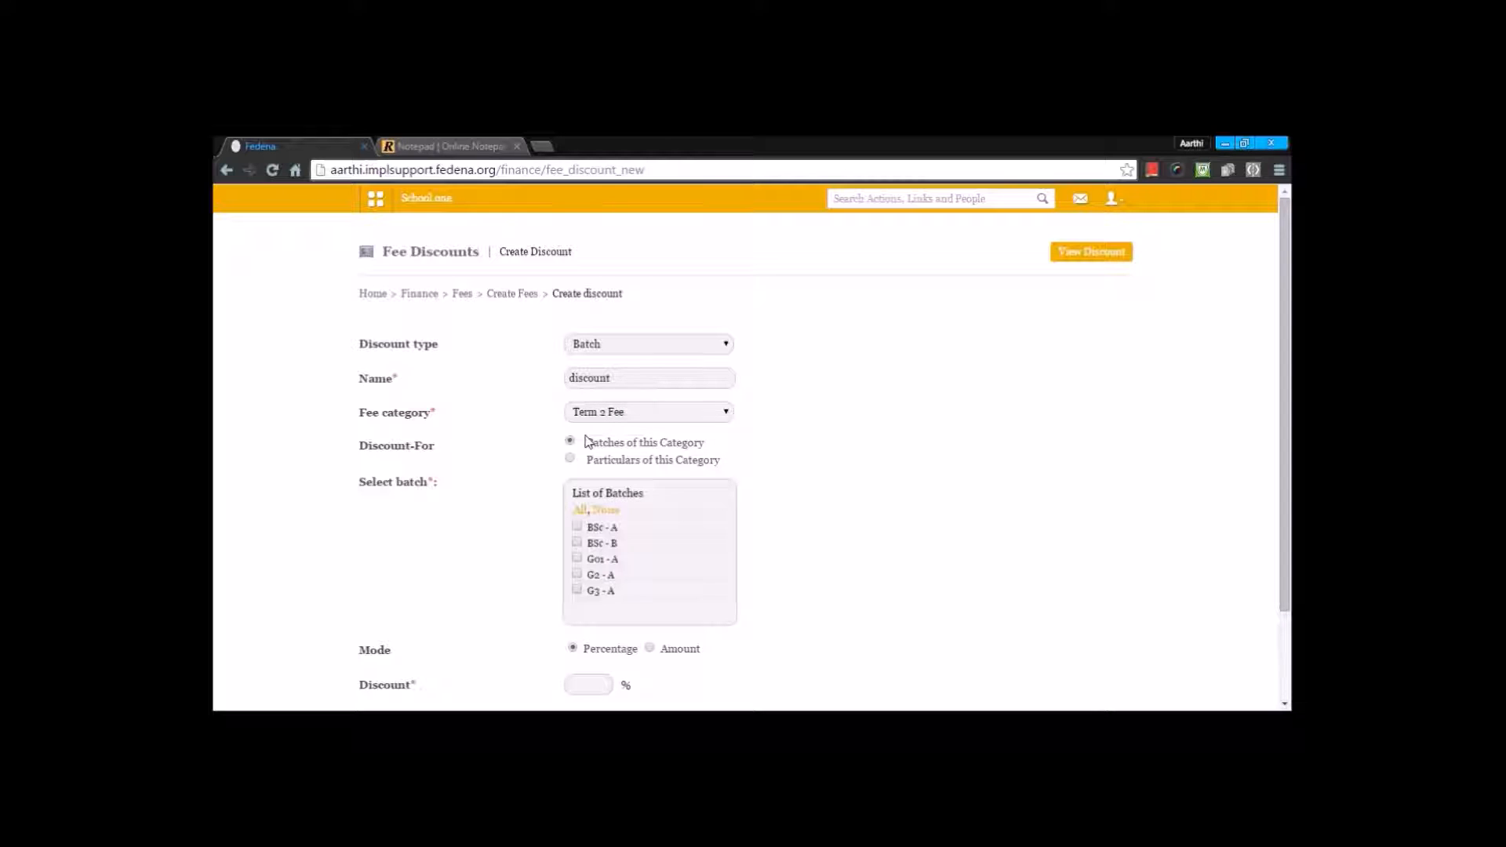
scroll(581, 453, "down", 1)
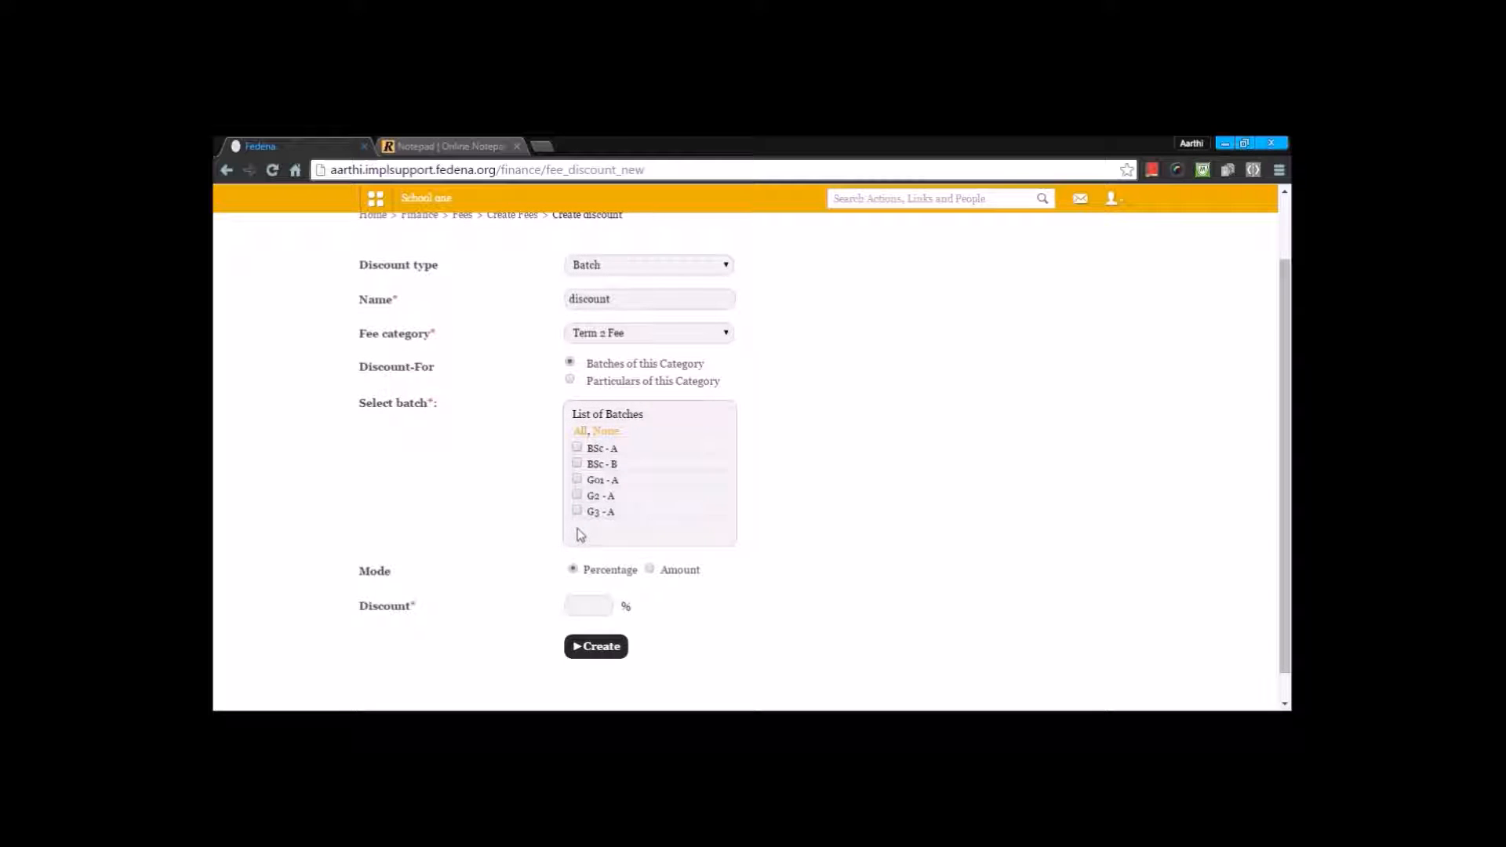
left_click(580, 432)
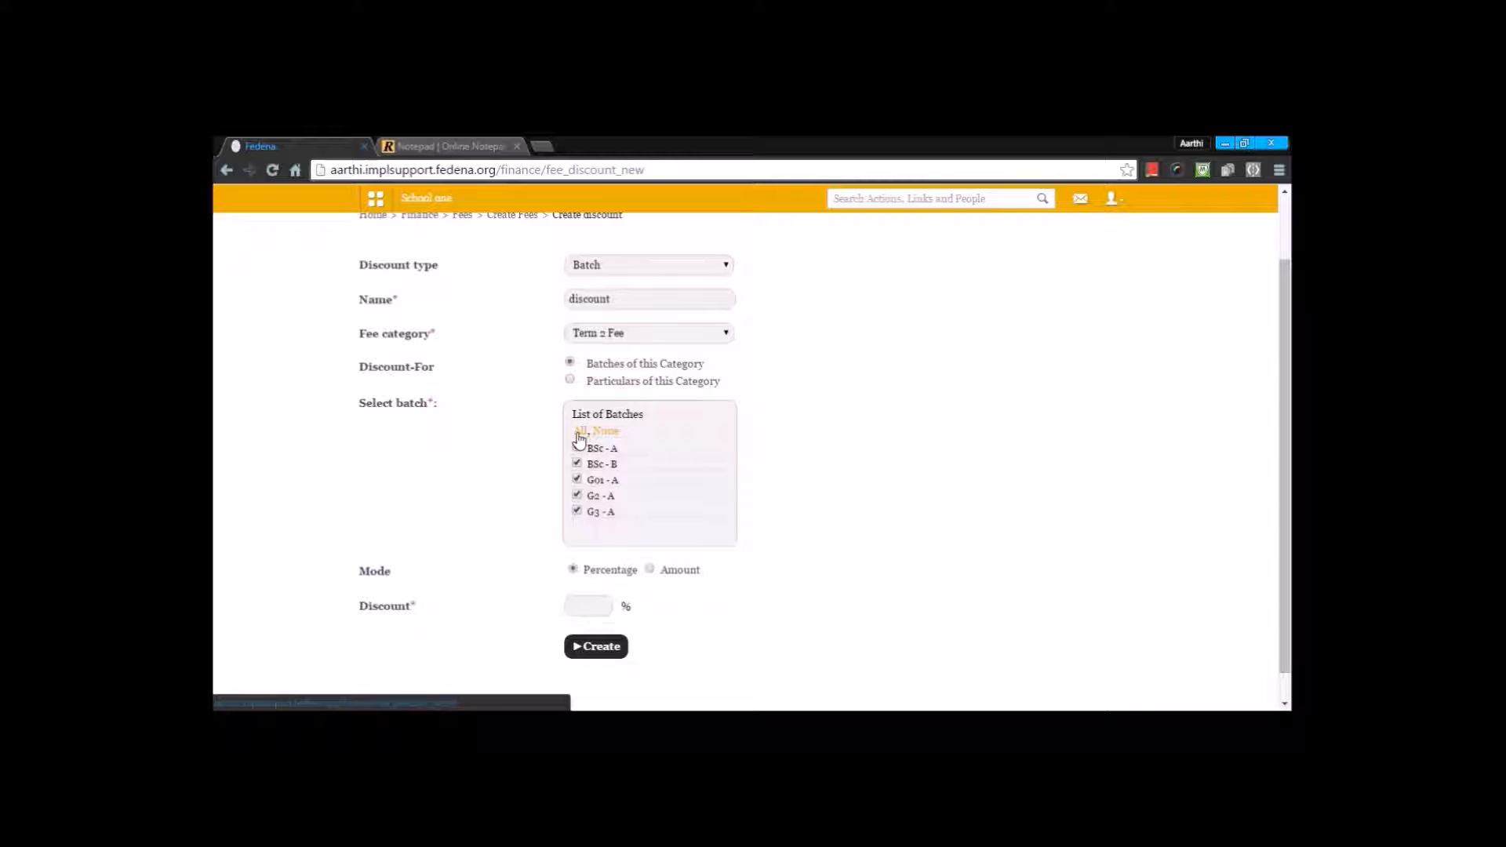
Step: Examine the particulars of this category as a discount target, and return the target to the category's batches
left_click(570, 379)
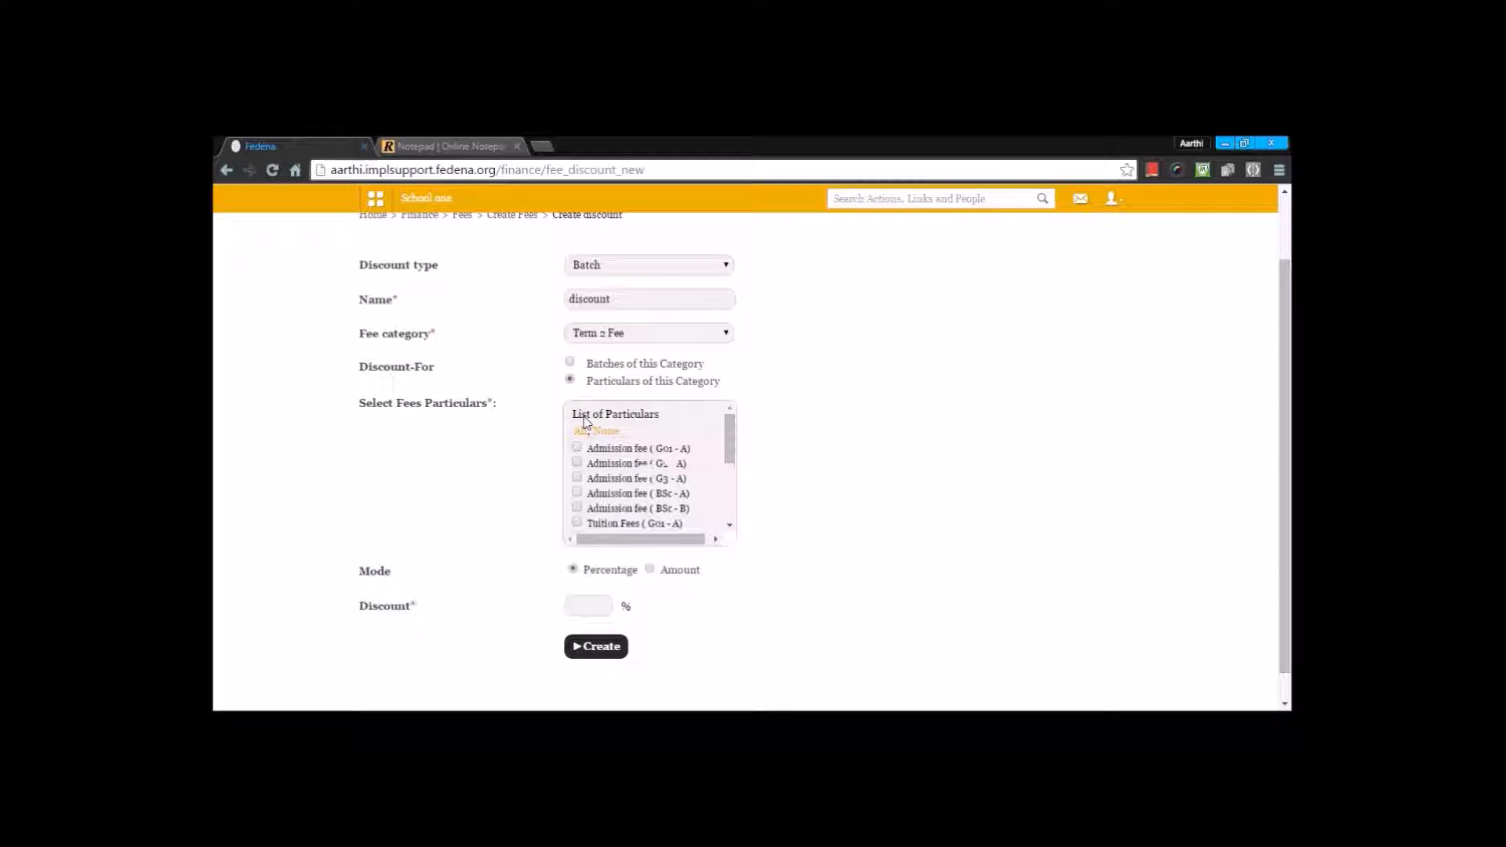
scroll(588, 439, "down", 5)
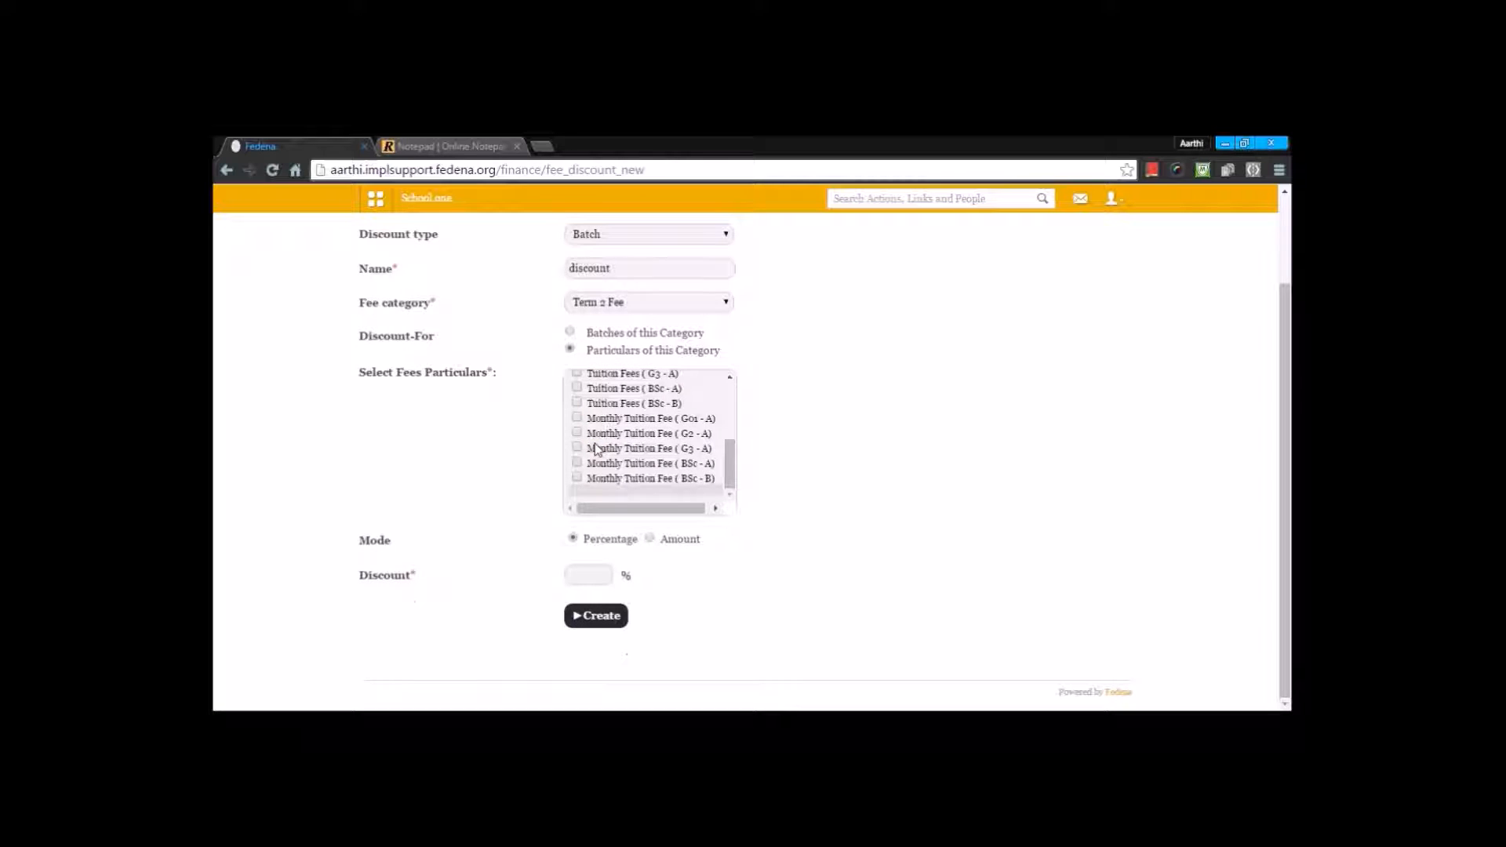
scroll(596, 449, "up", 5)
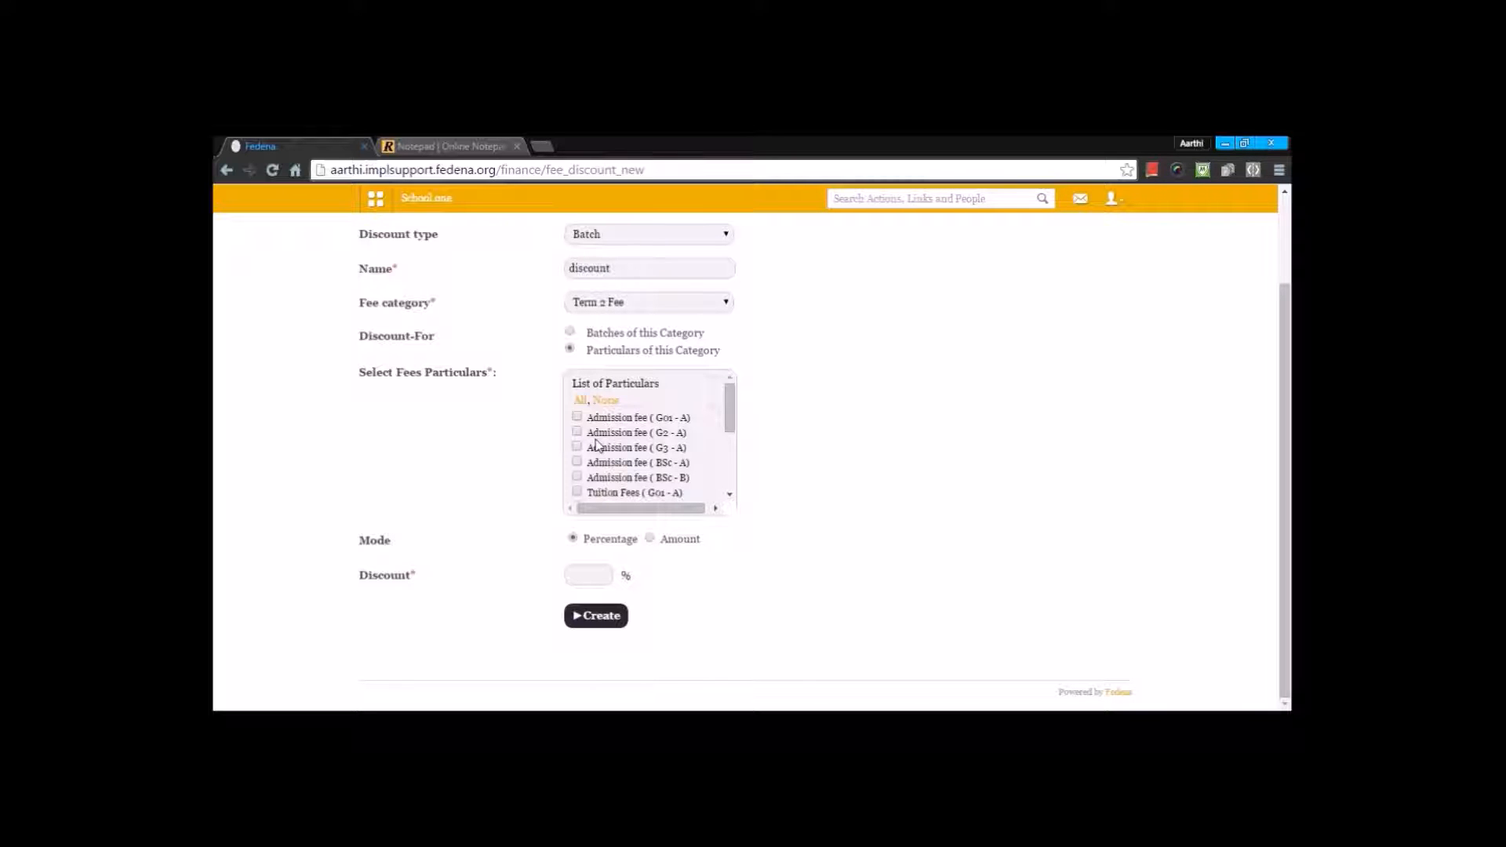
scroll(596, 443, "down", 3)
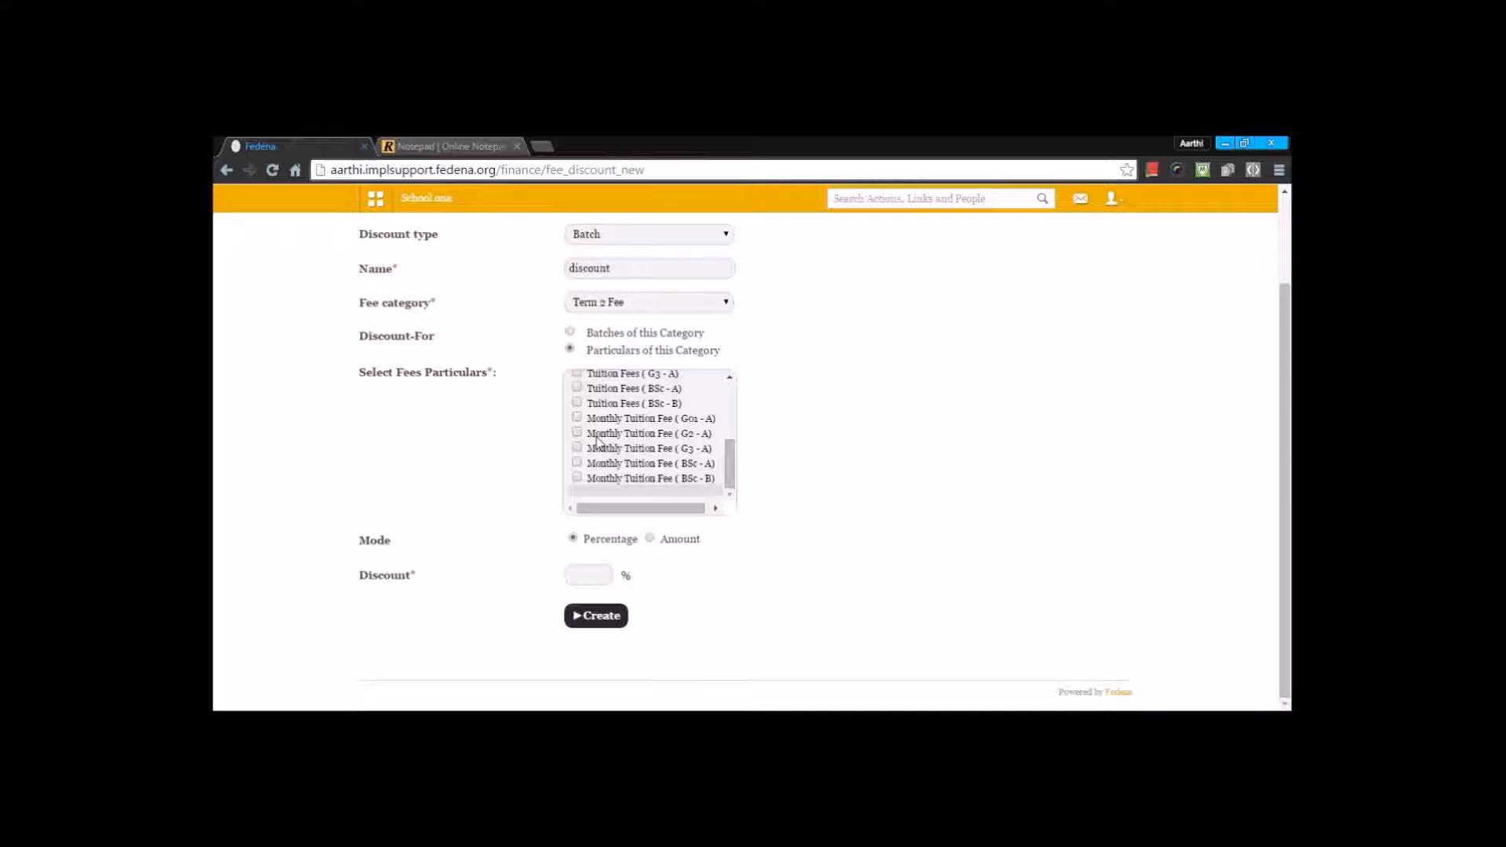
scroll(596, 442, "up", 5)
left_click(572, 442)
scroll(596, 451, "down", 2)
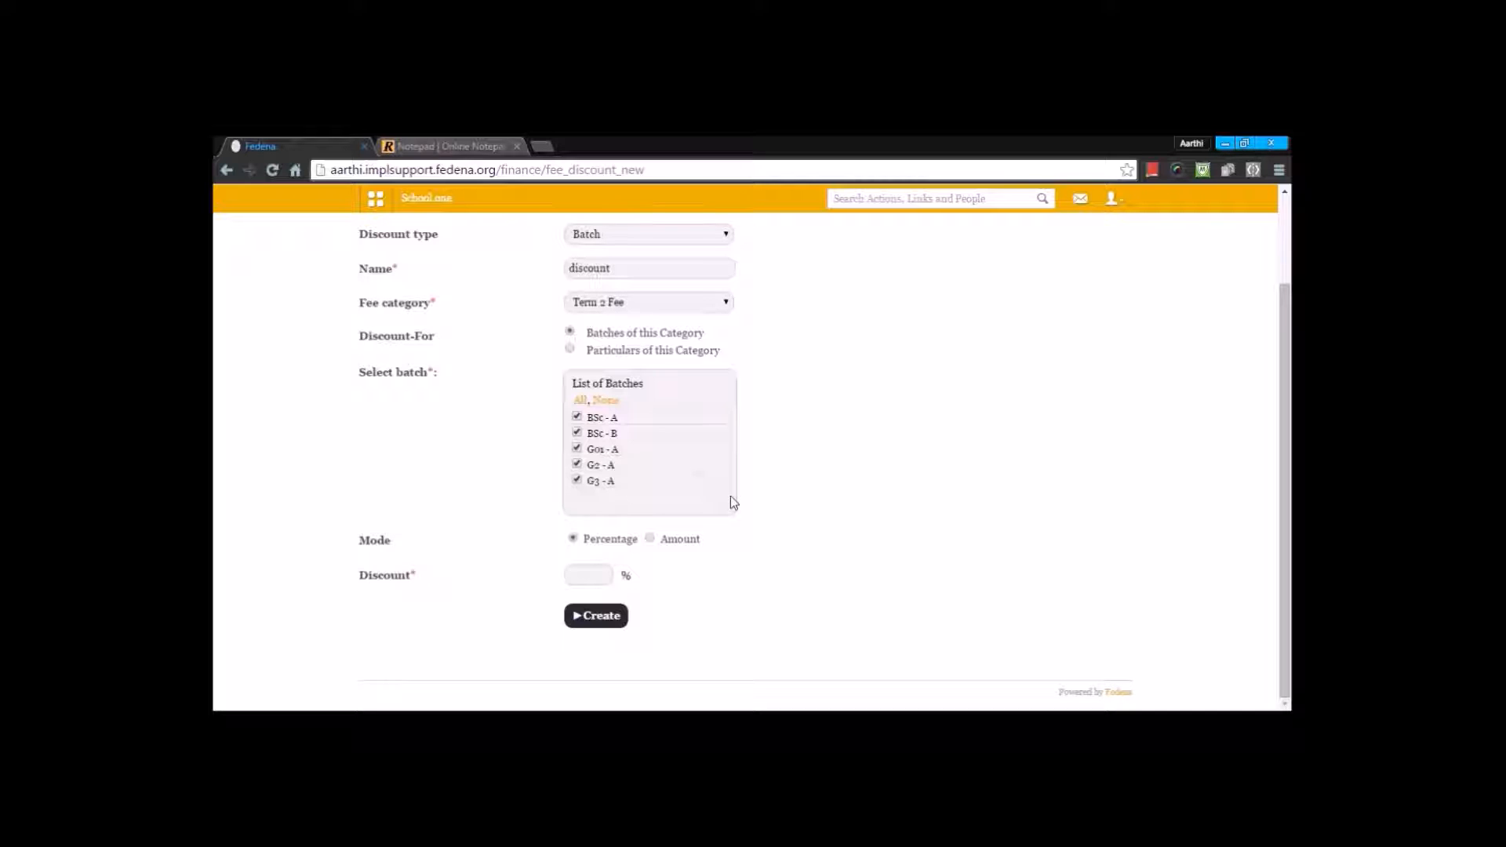
Step: Set the discount to 20 in percentage mode and create the discount
left_click(600, 575)
type("20")
left_click(594, 596)
left_click(649, 538)
type("00")
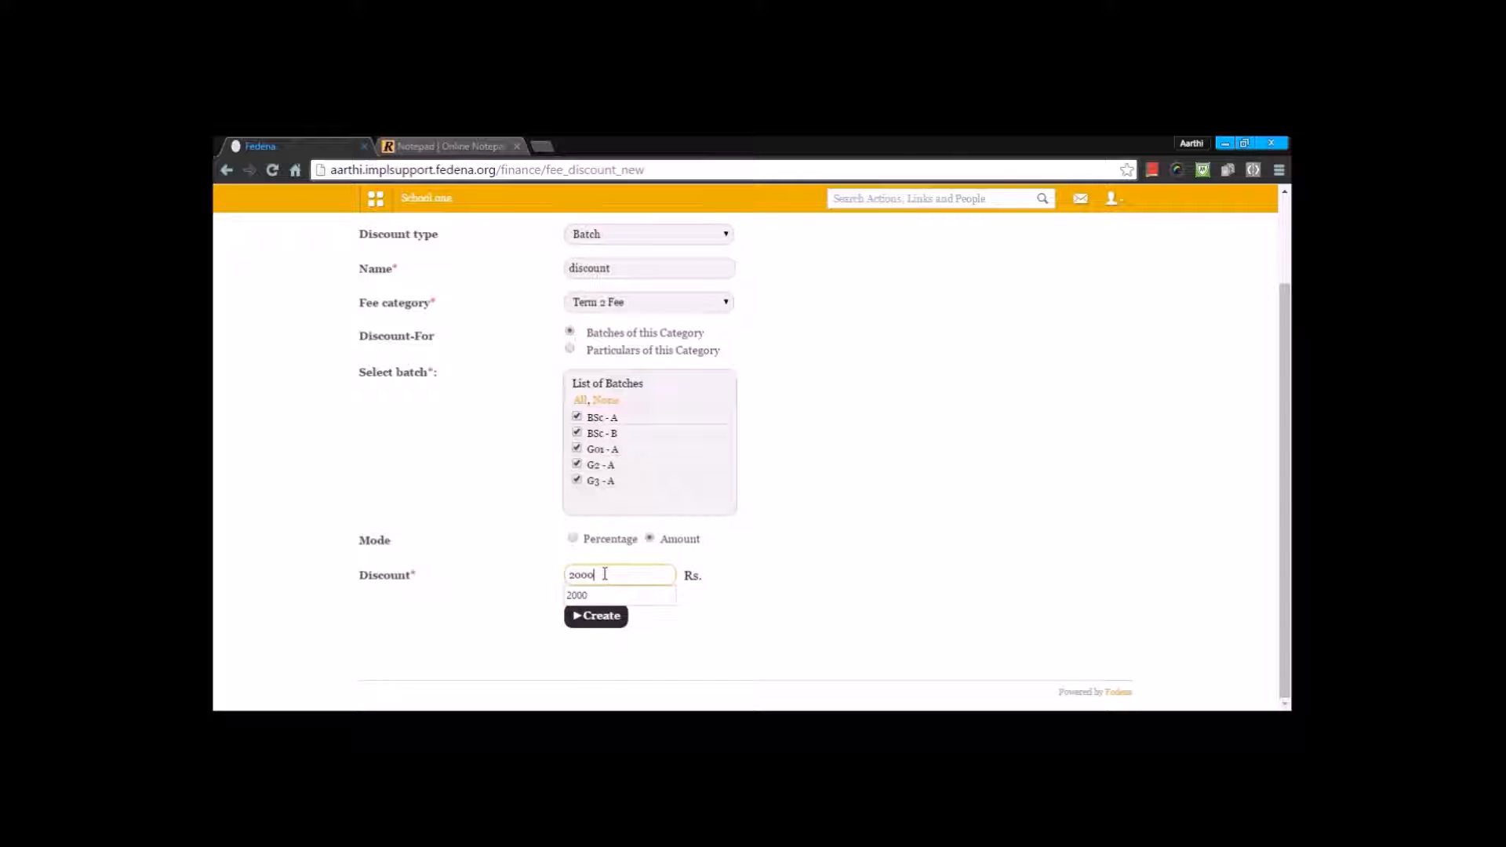
left_click(572, 538)
left_click(603, 576)
key("BackSpace")
key("BackSpace")
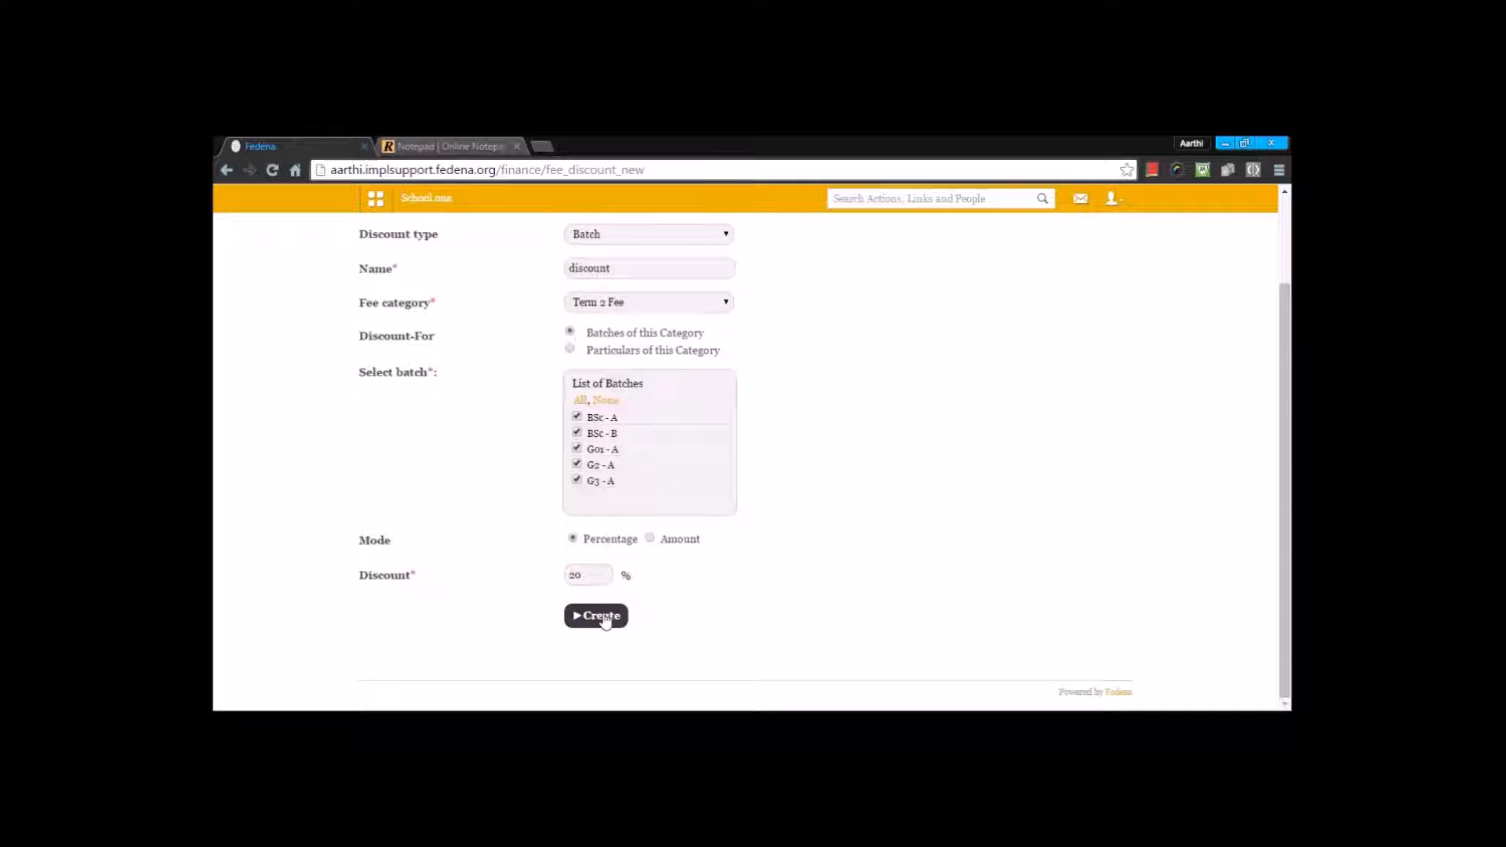
left_click(603, 616)
Step: Load the existing fine named fine in the fine generator and update its slabs
left_click(512, 290)
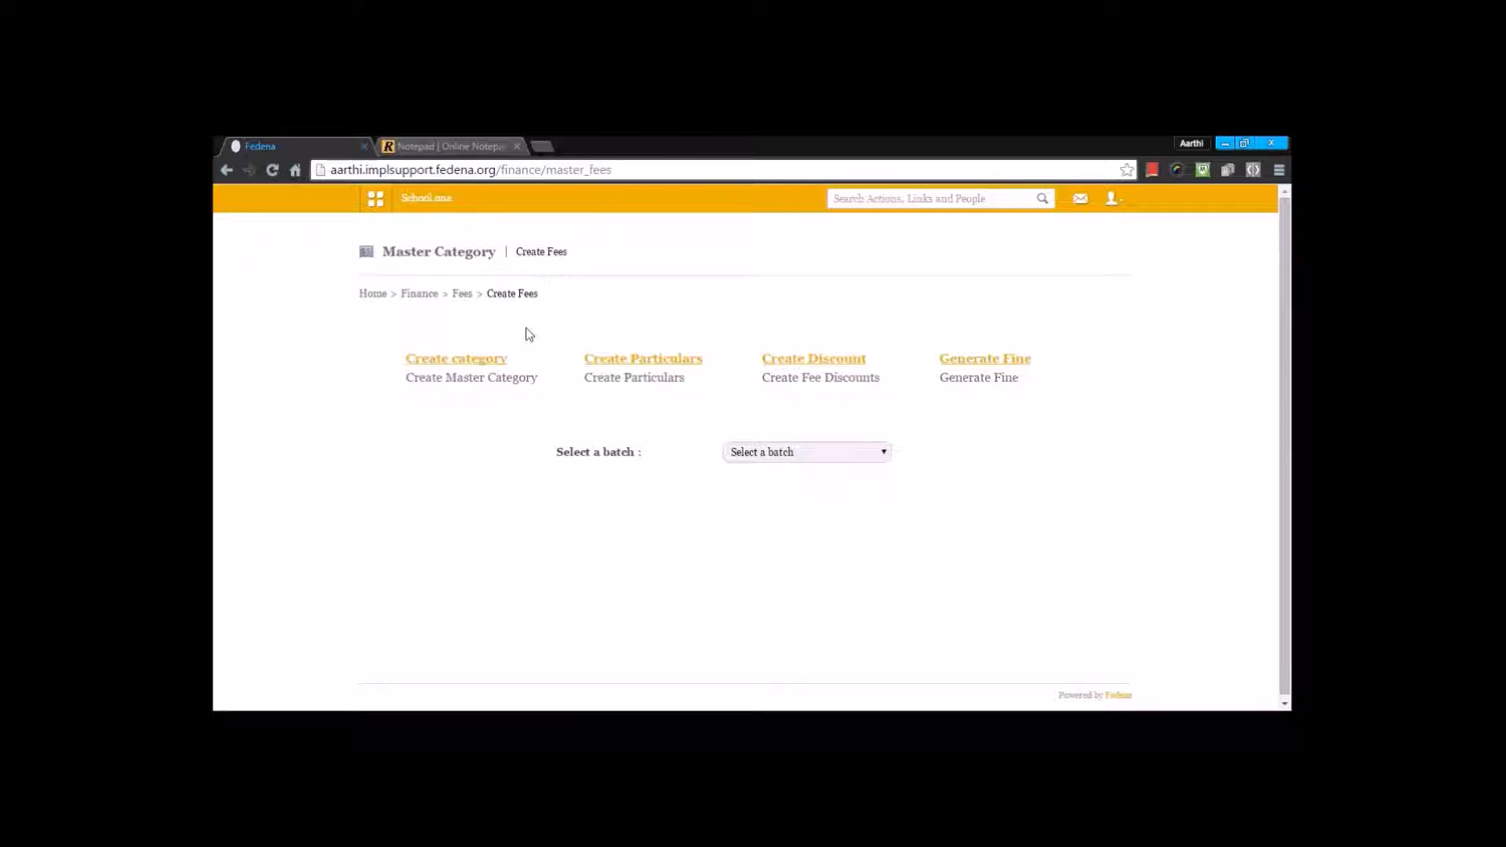
left_click(984, 358)
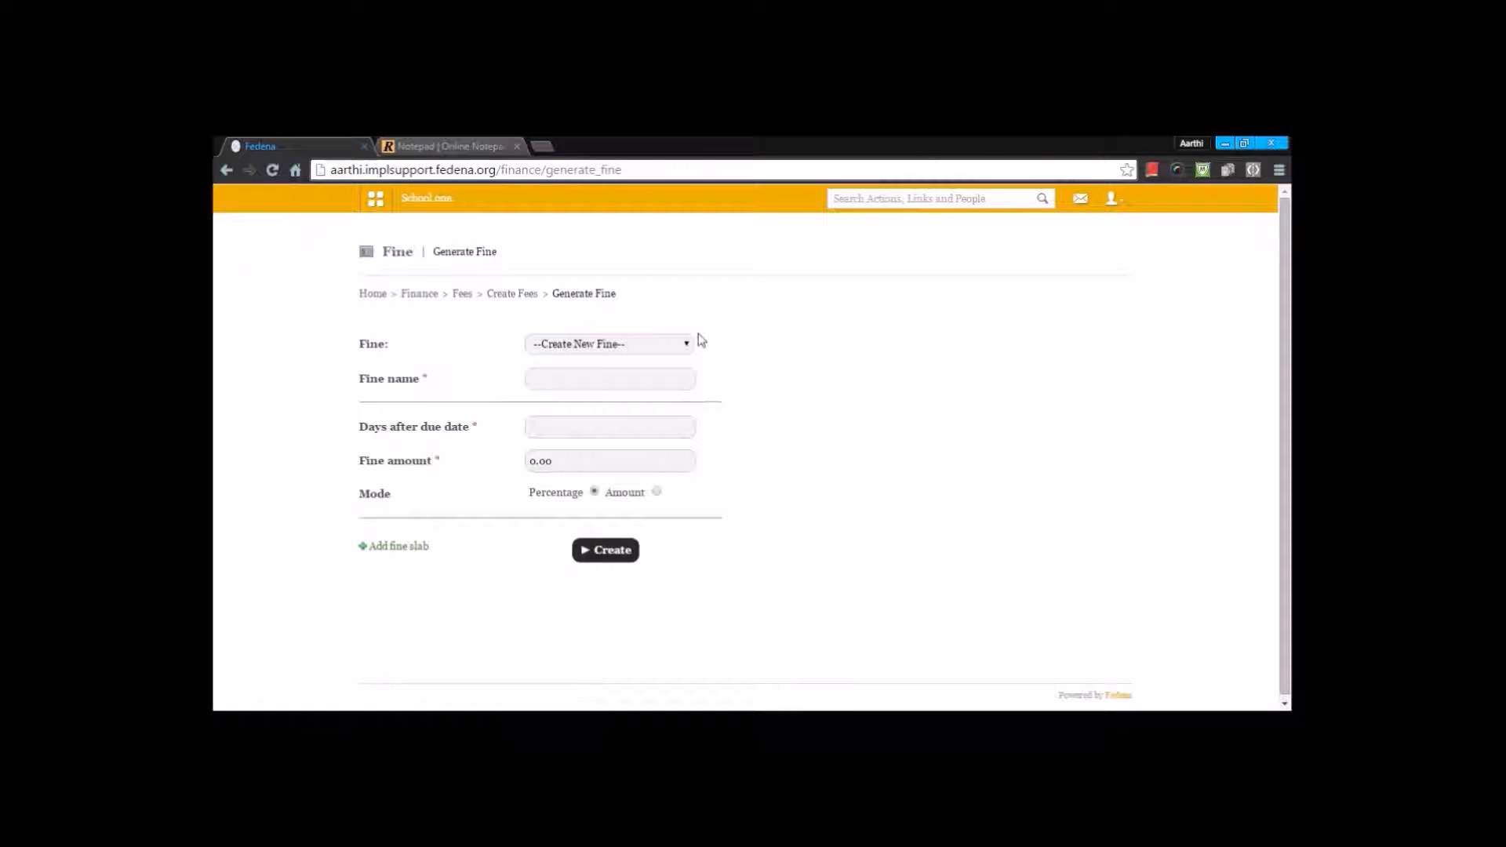
left_click(636, 349)
left_click(808, 373)
left_click(666, 345)
left_click(638, 377)
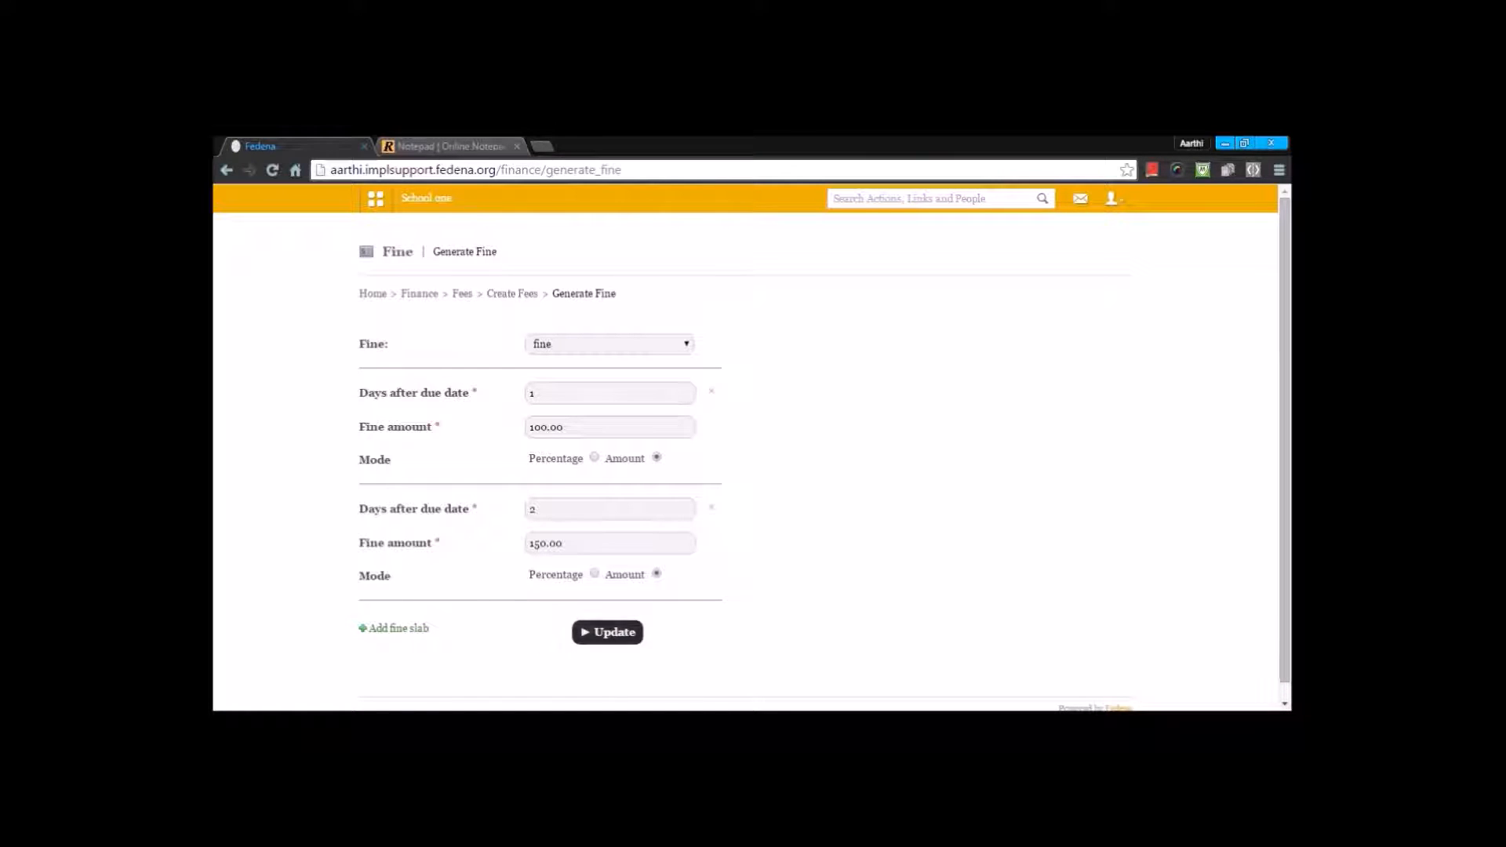
left_click(598, 635)
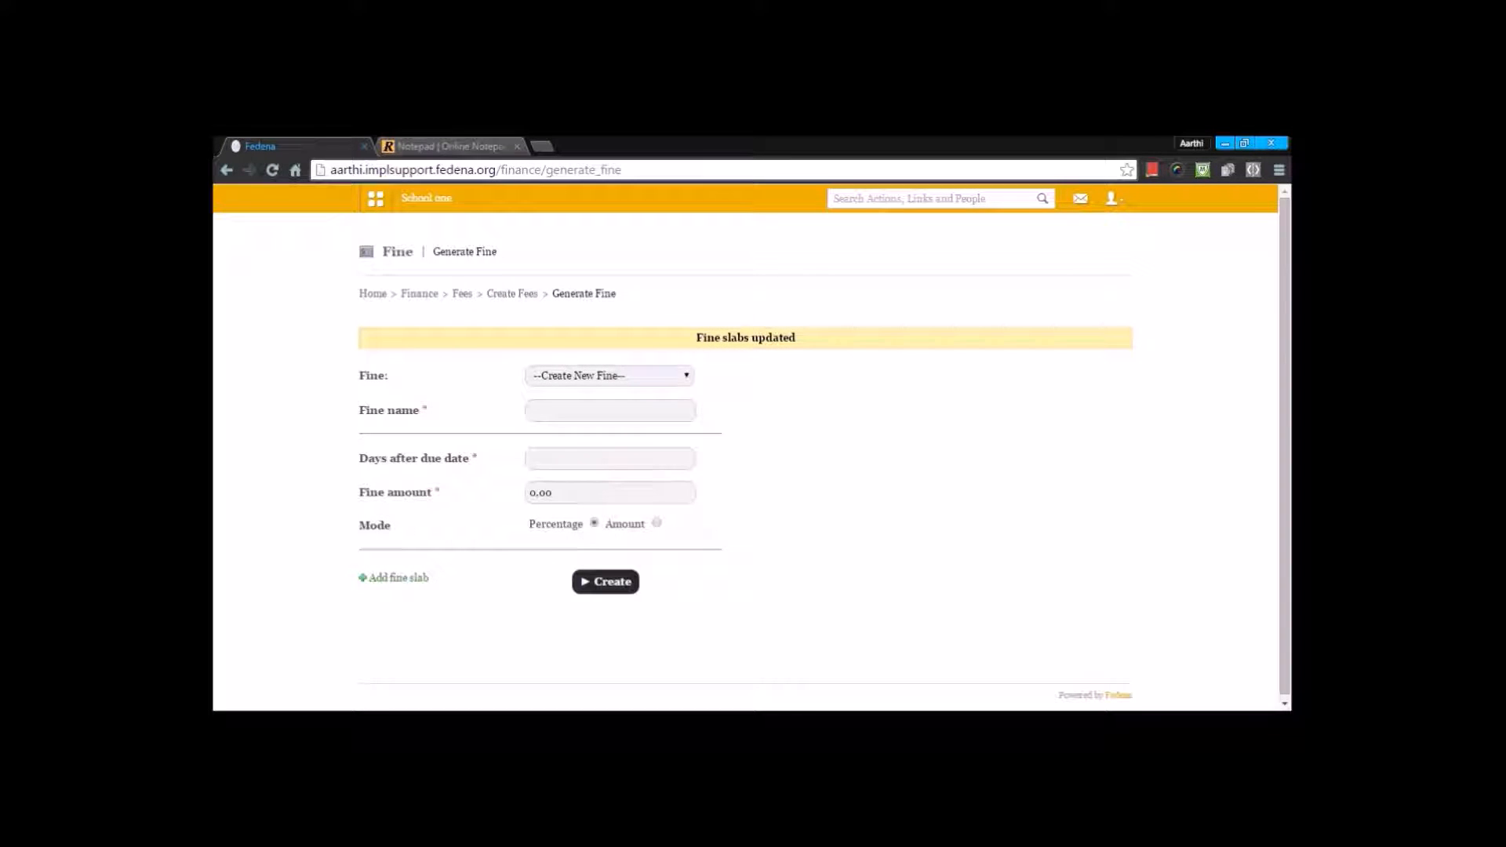
Step: Start scheduling a new fee collection for the Term 2 Fee category
left_click(514, 296)
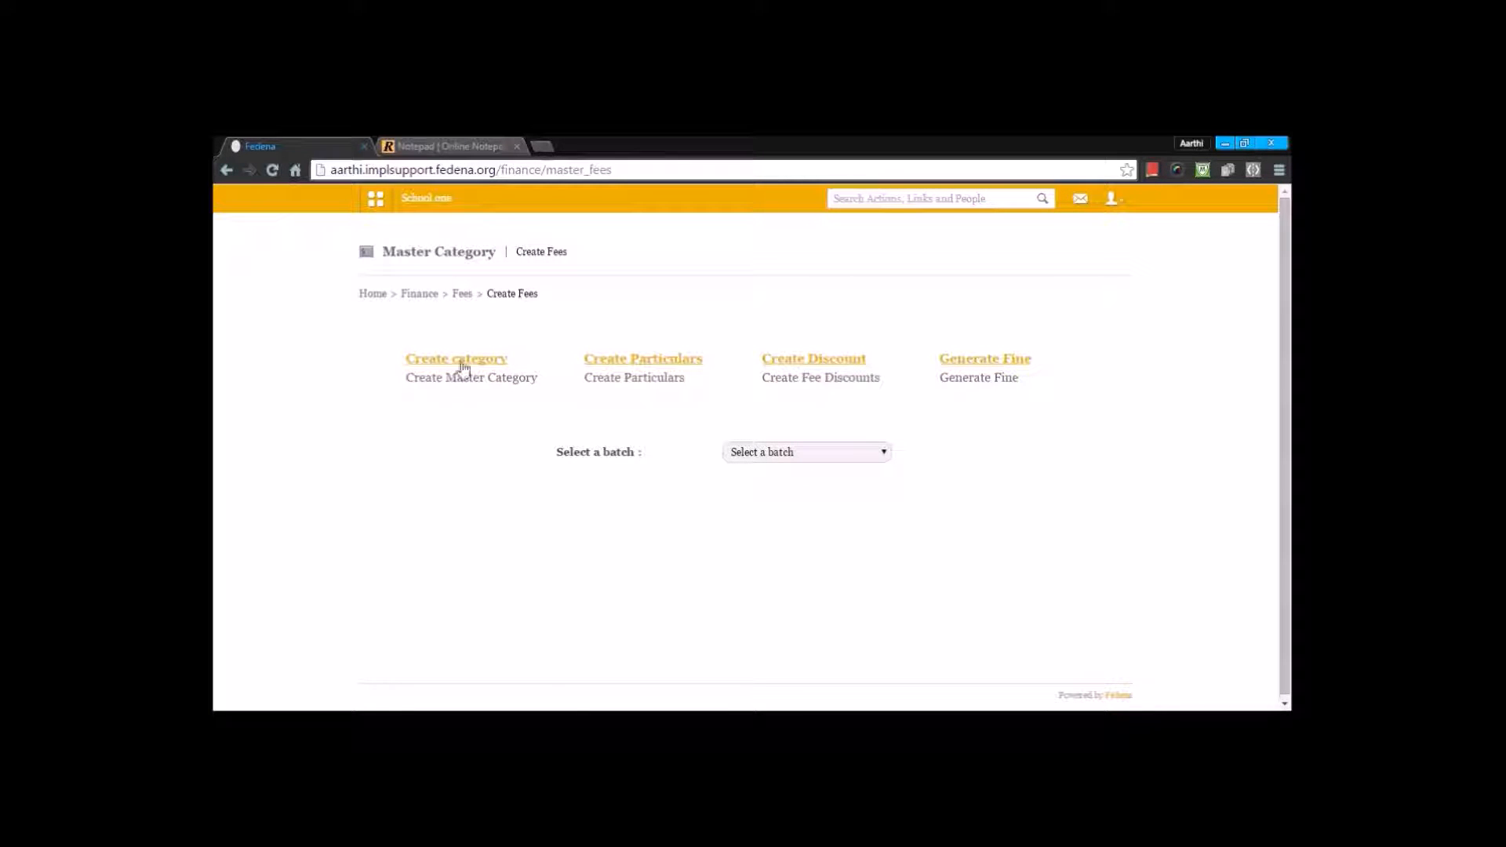
left_click(461, 297)
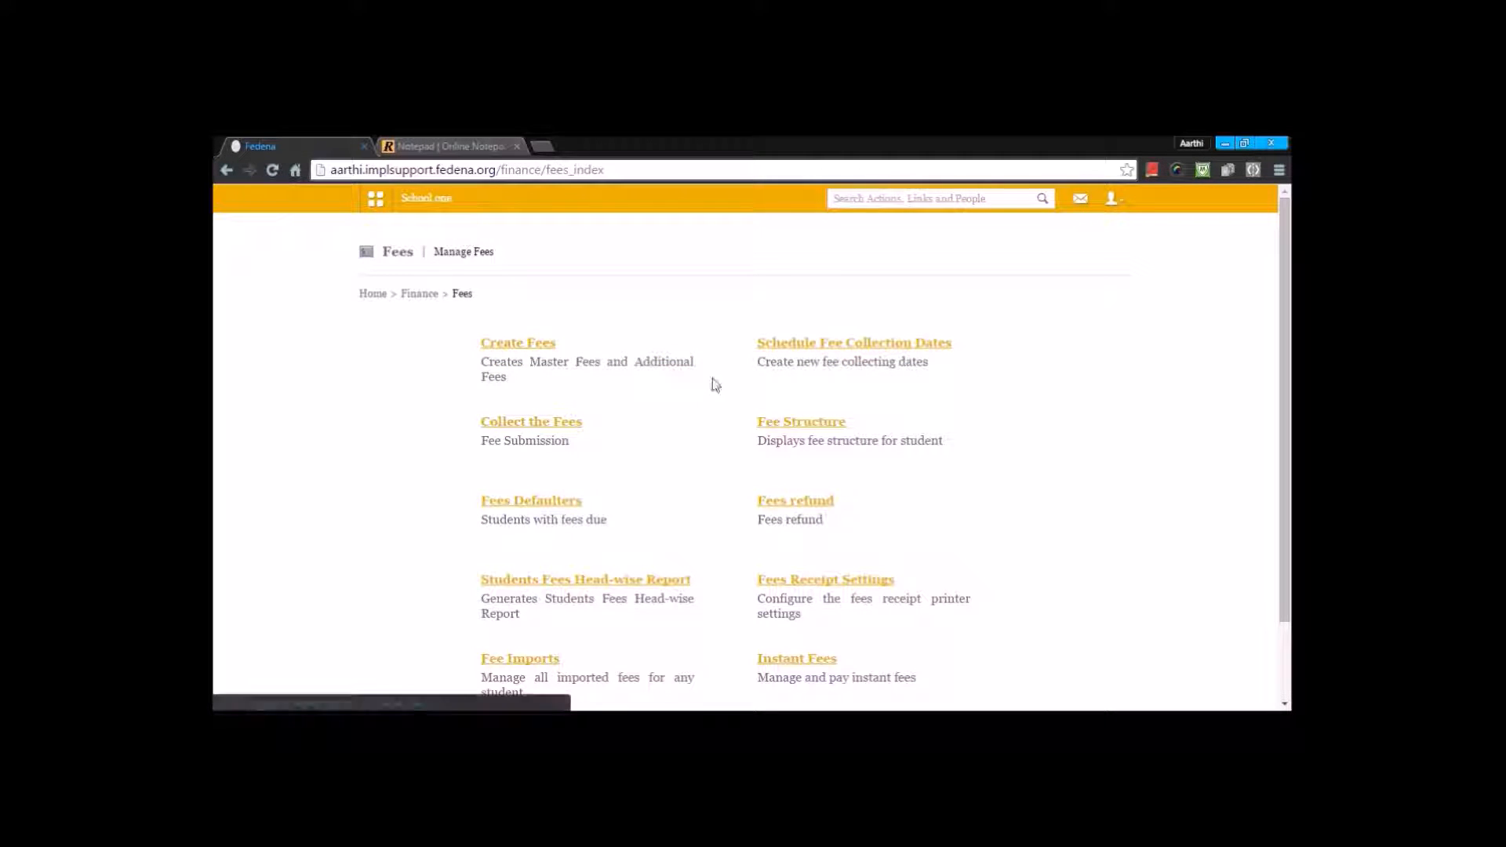
left_click(837, 345)
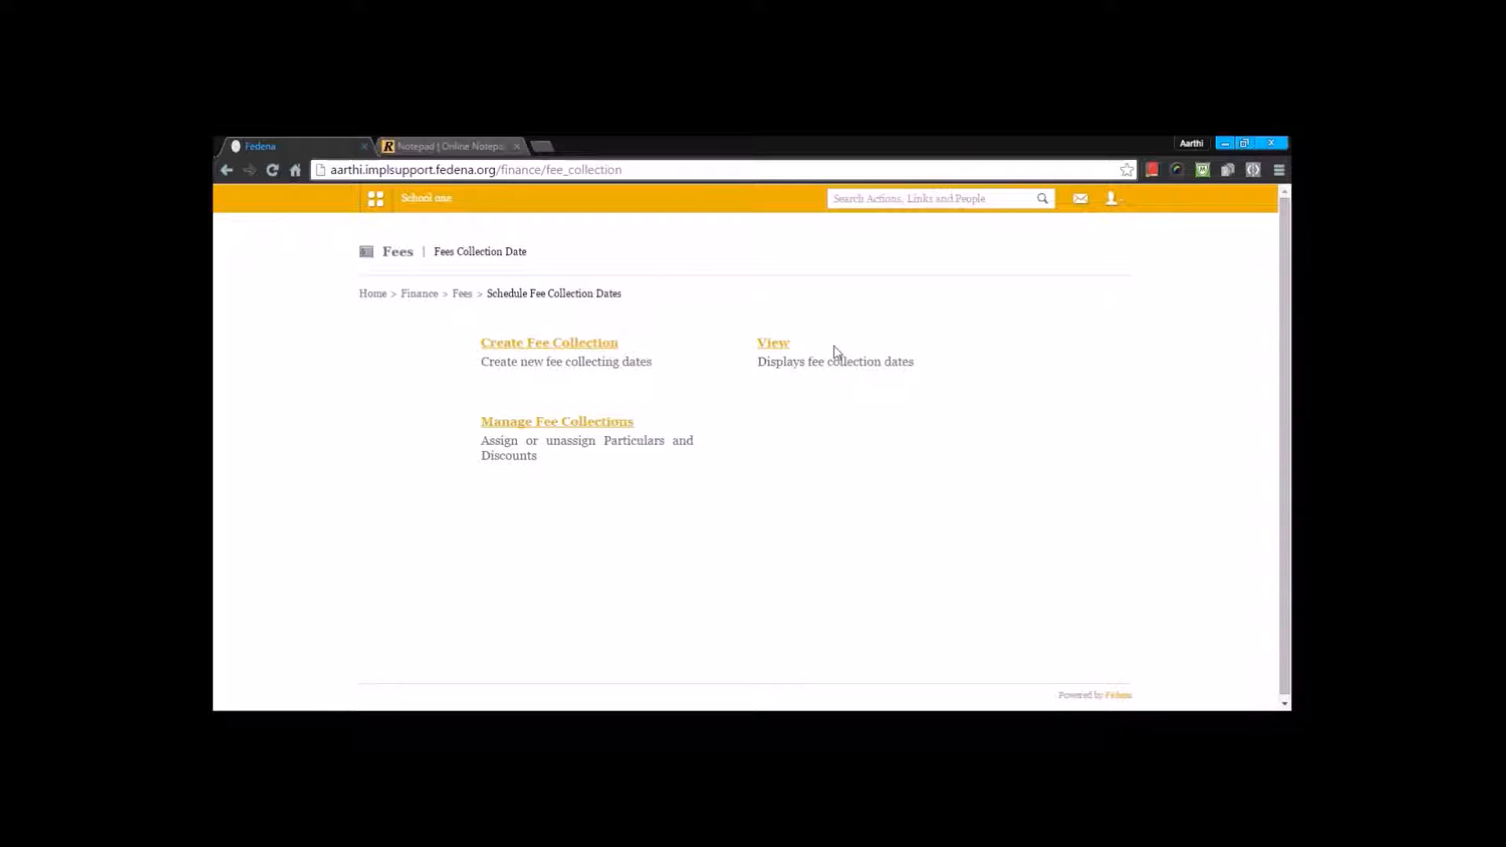
left_click(578, 345)
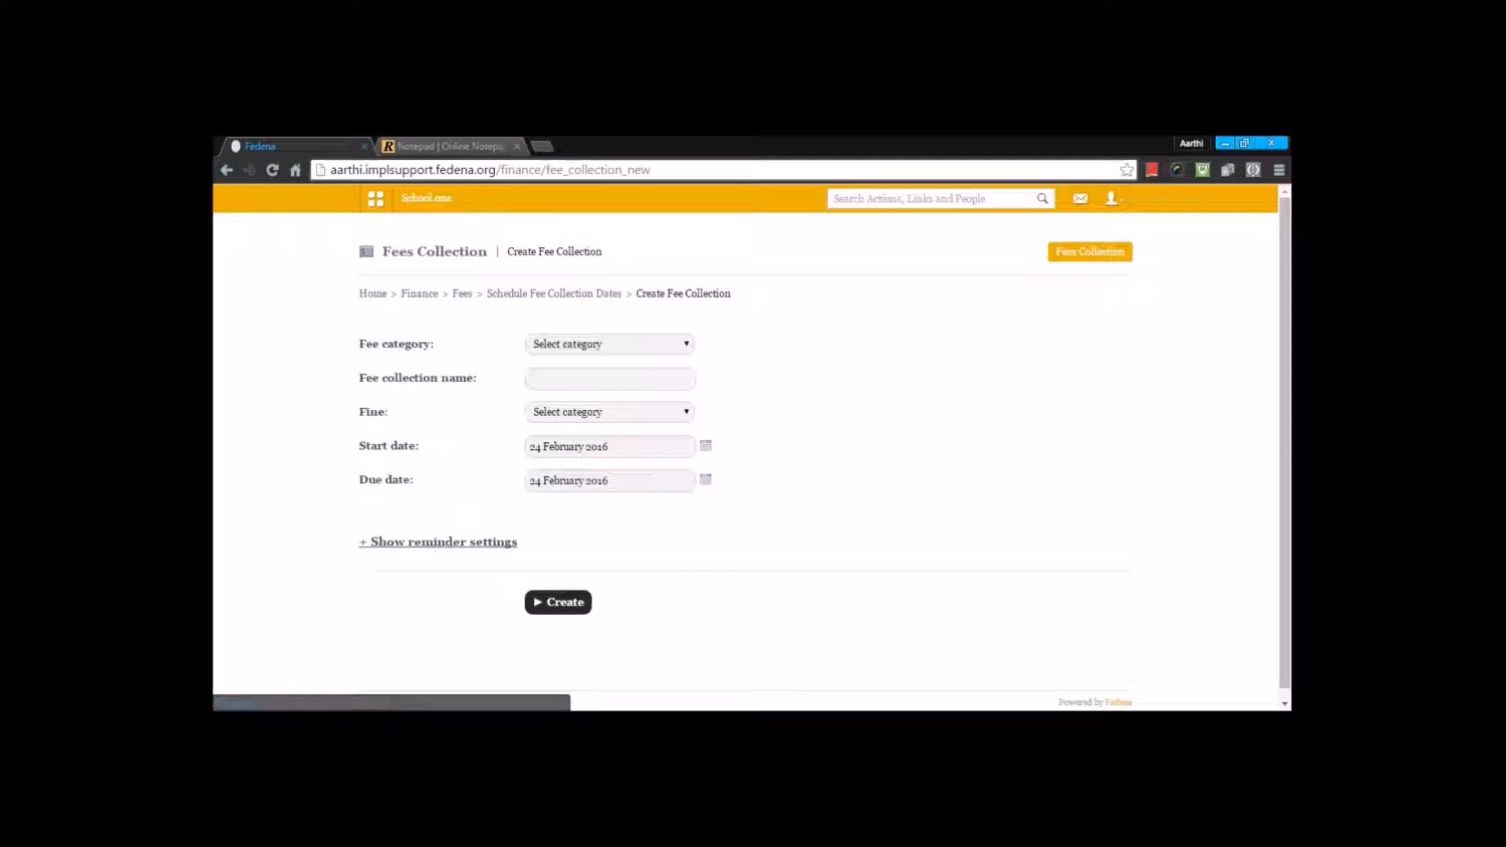
left_click(566, 345)
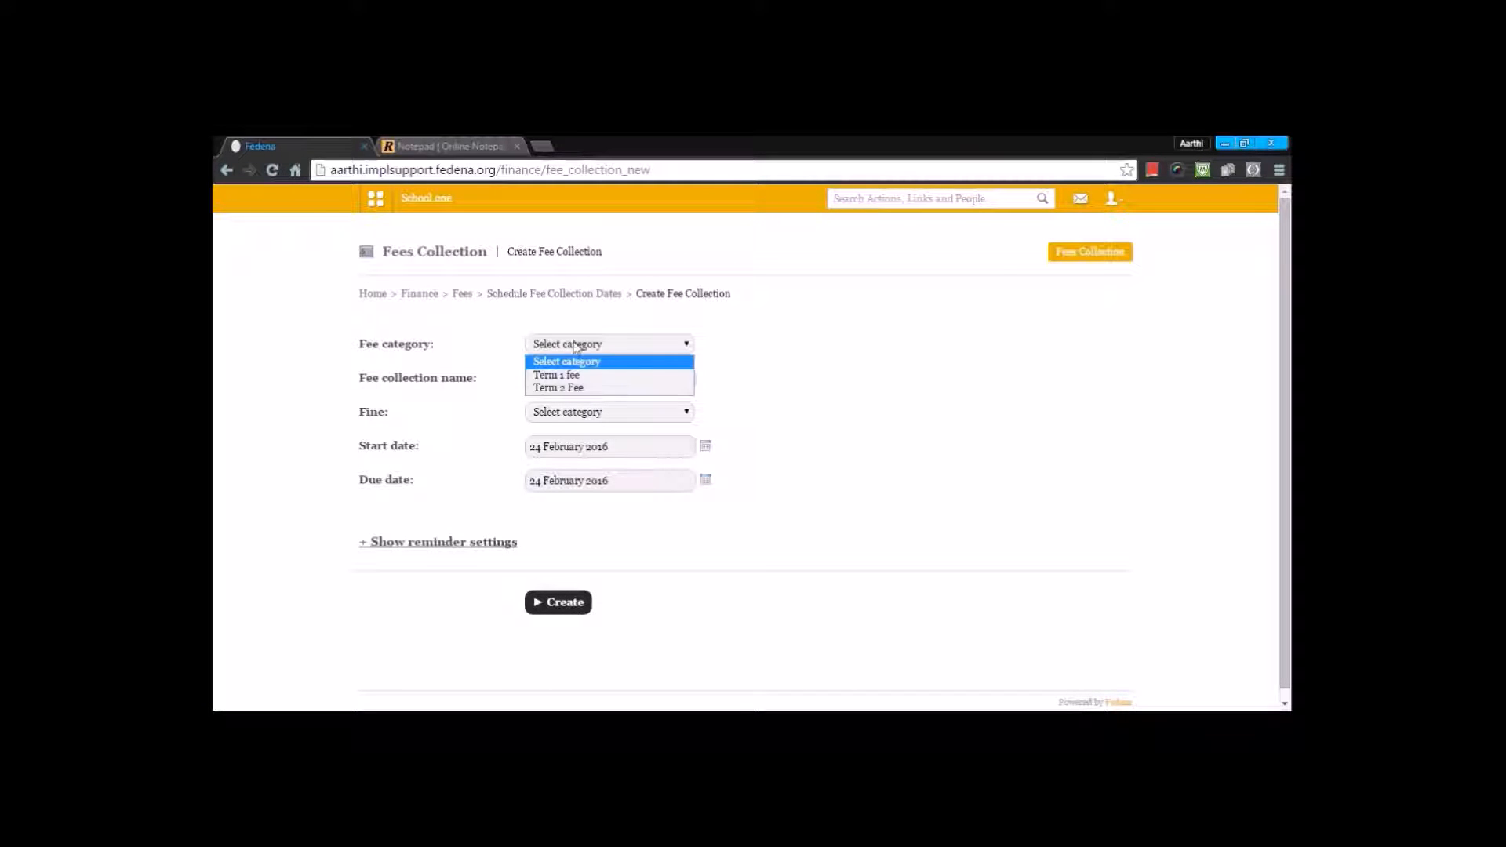
left_click(560, 388)
Step: Name the fee collection "fee for all 2016 feb" and assign the fine named fine to it
left_click(567, 379)
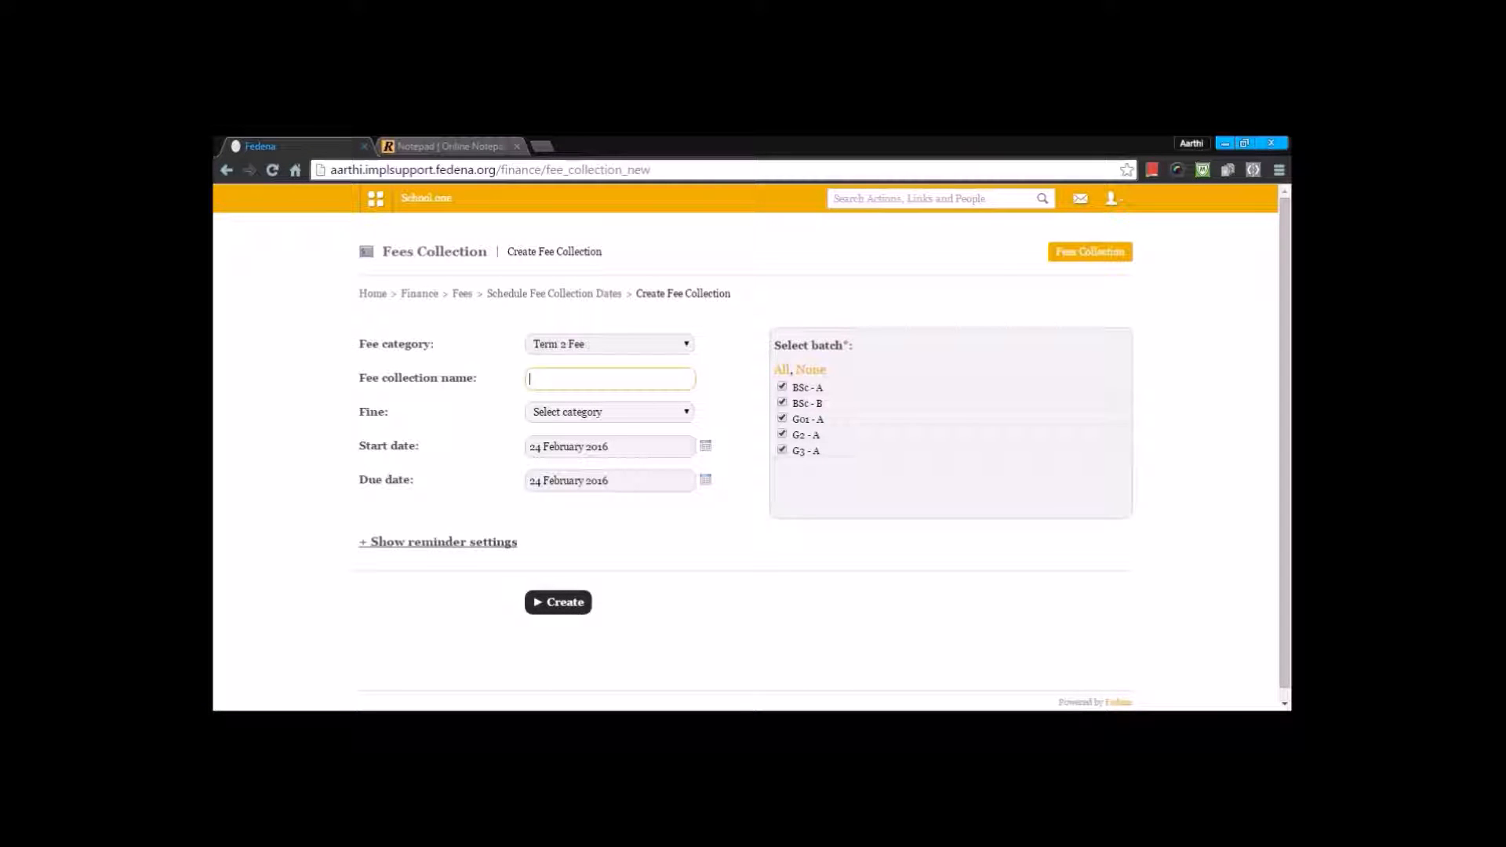
type("fee")
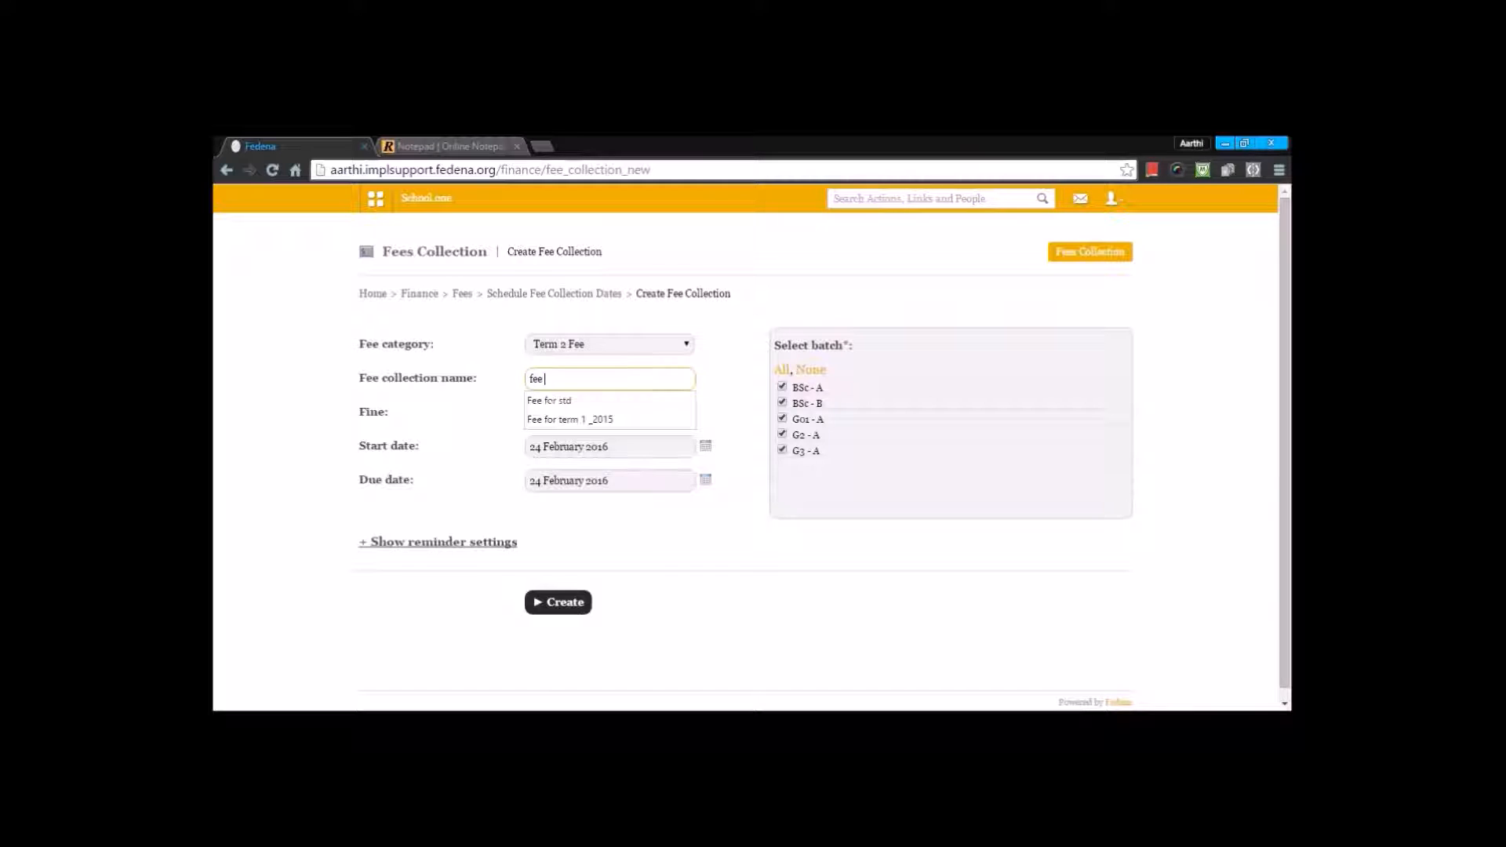
type(" for all 201")
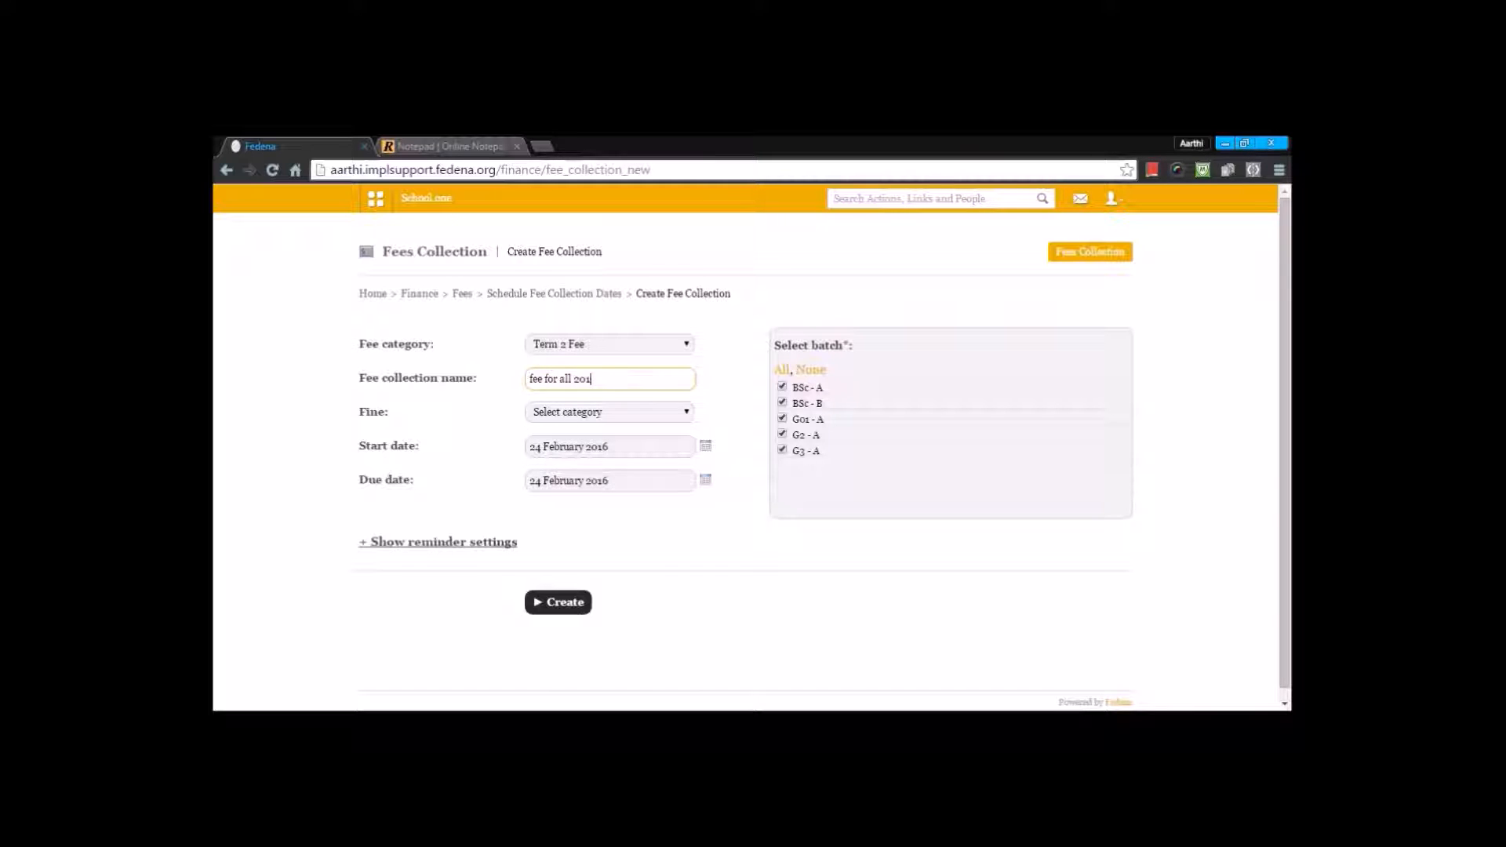
type("6 feb")
left_click(594, 411)
left_click(579, 443)
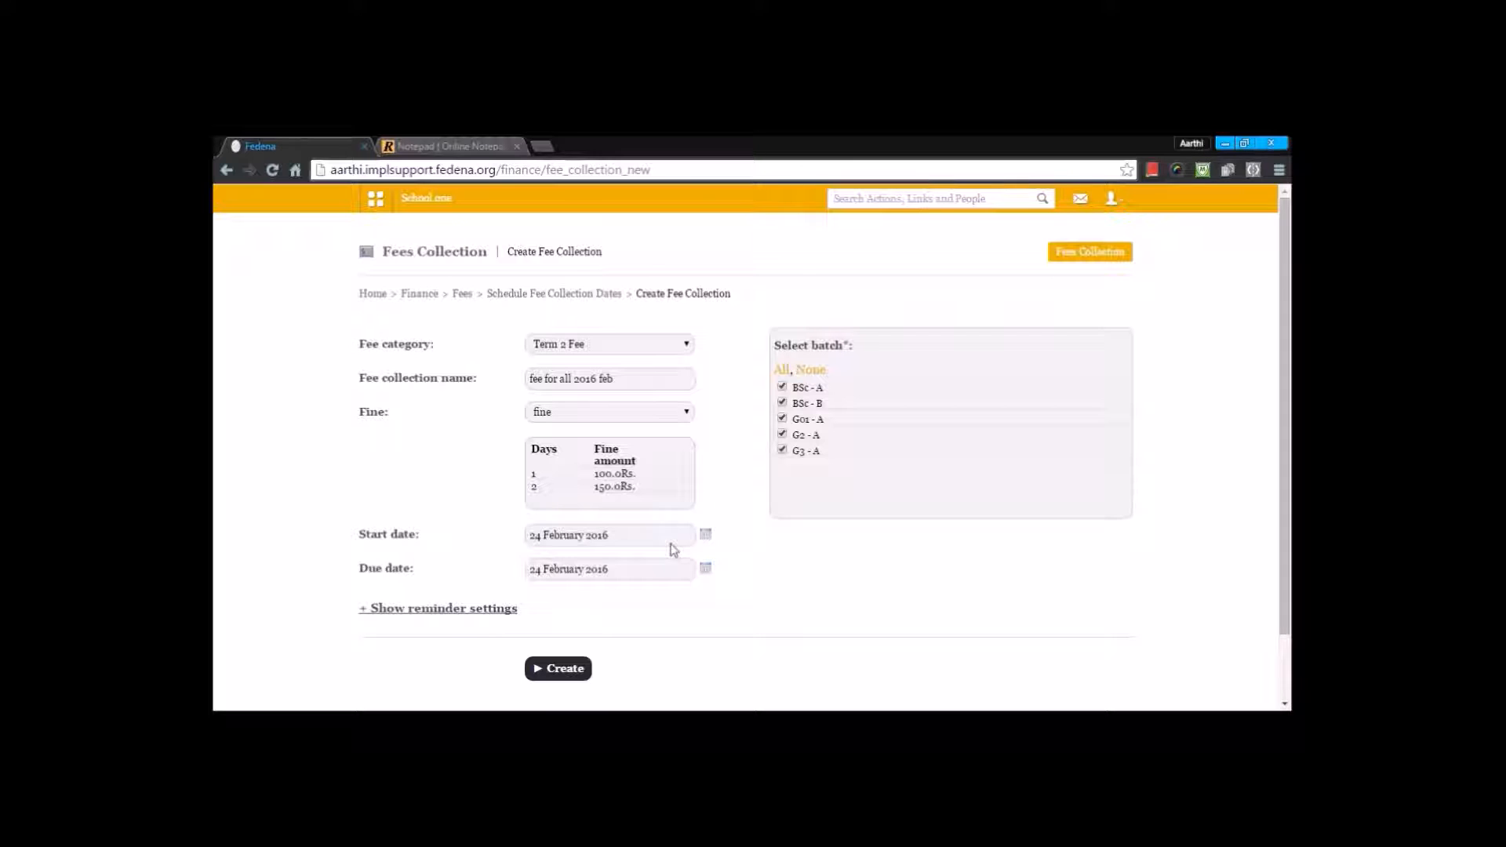
Step: Set the collection's start date to 24 February 2016 and its due date to 25 February 2016
left_click(703, 537)
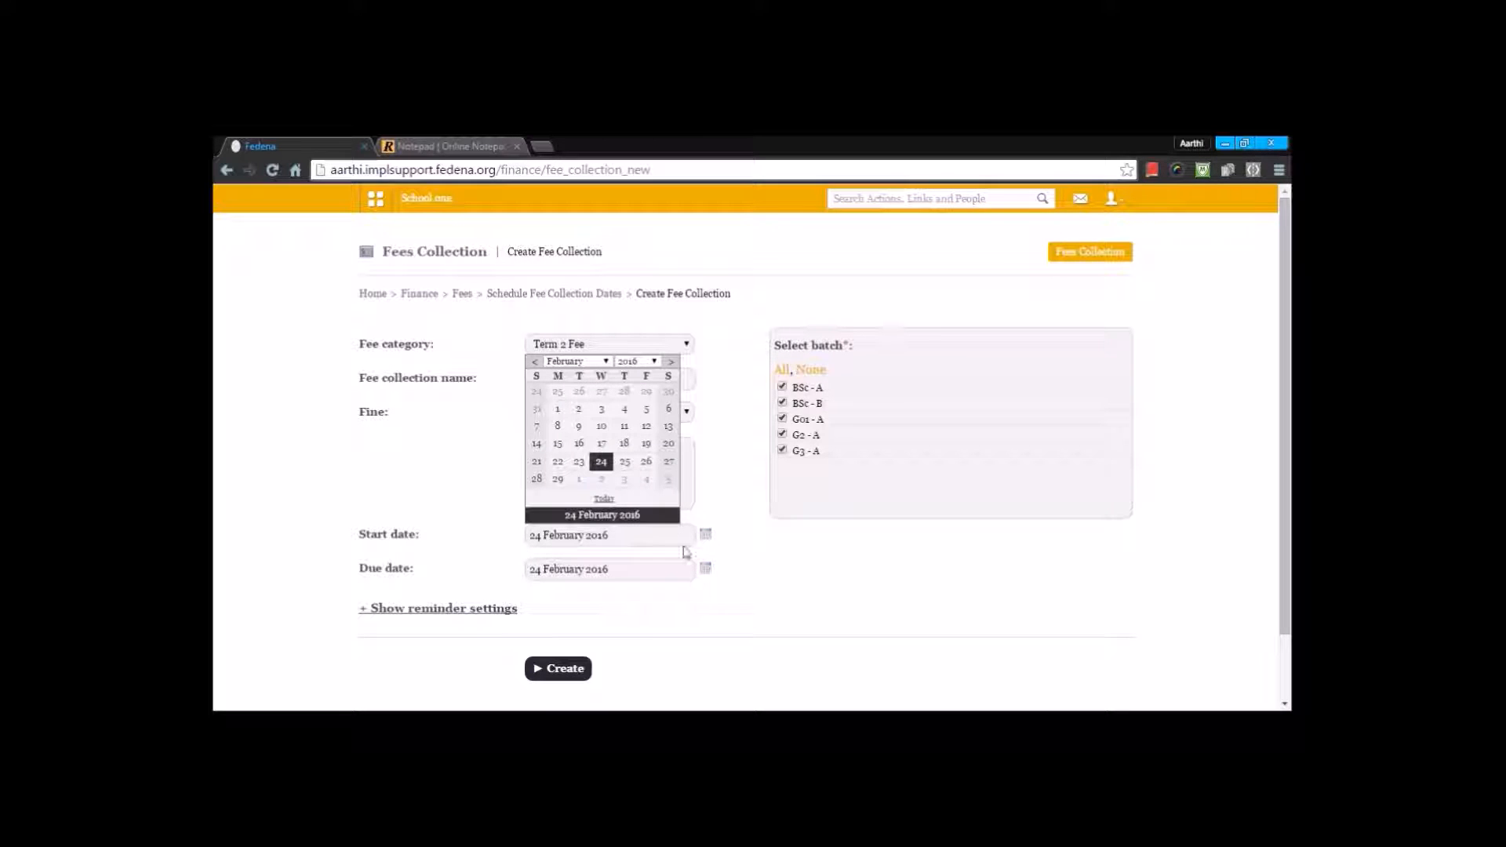
left_click(602, 462)
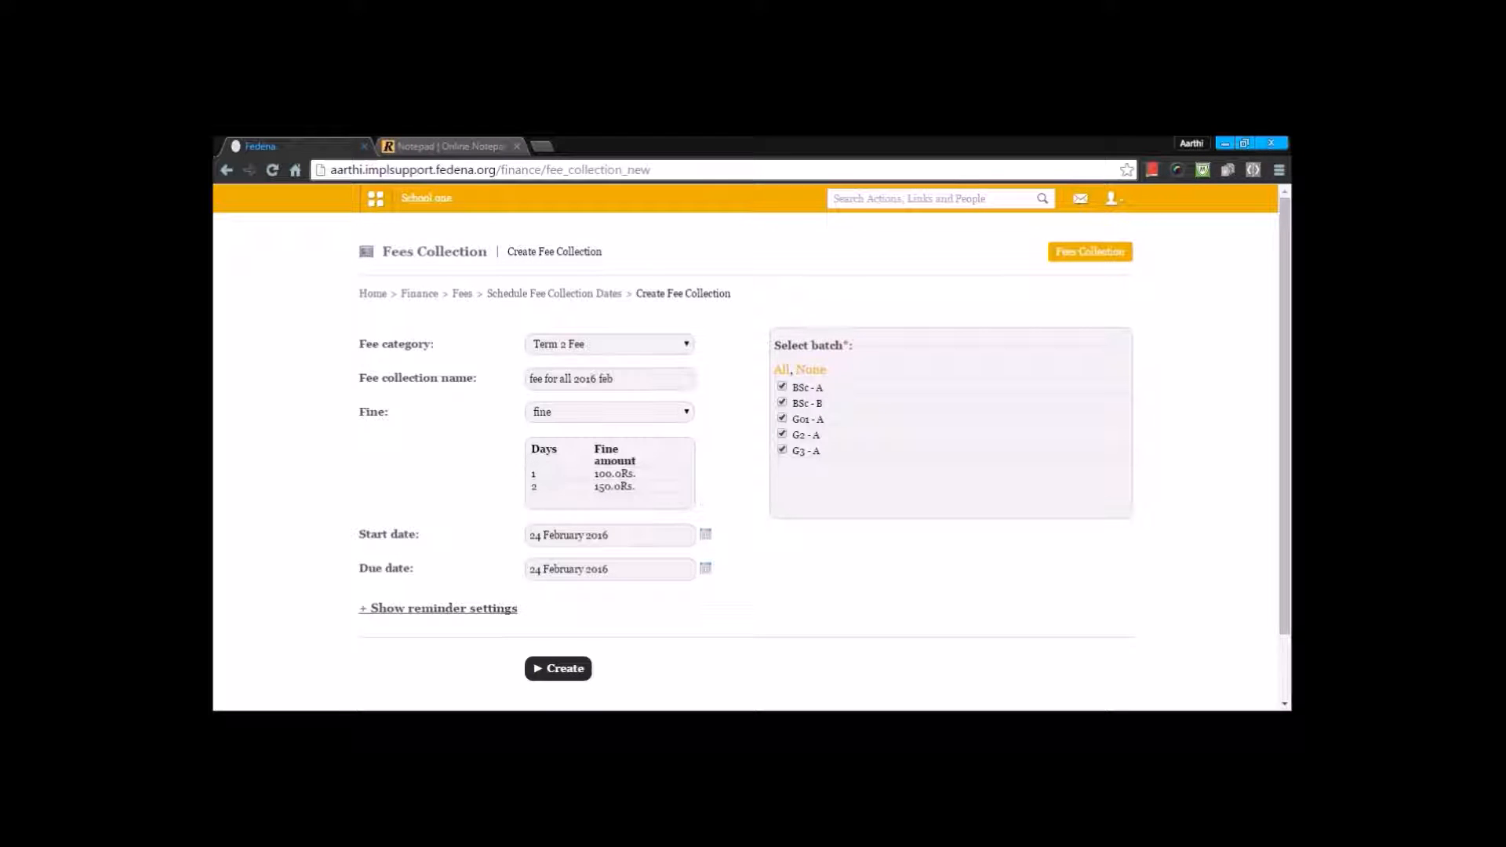
left_click(706, 568)
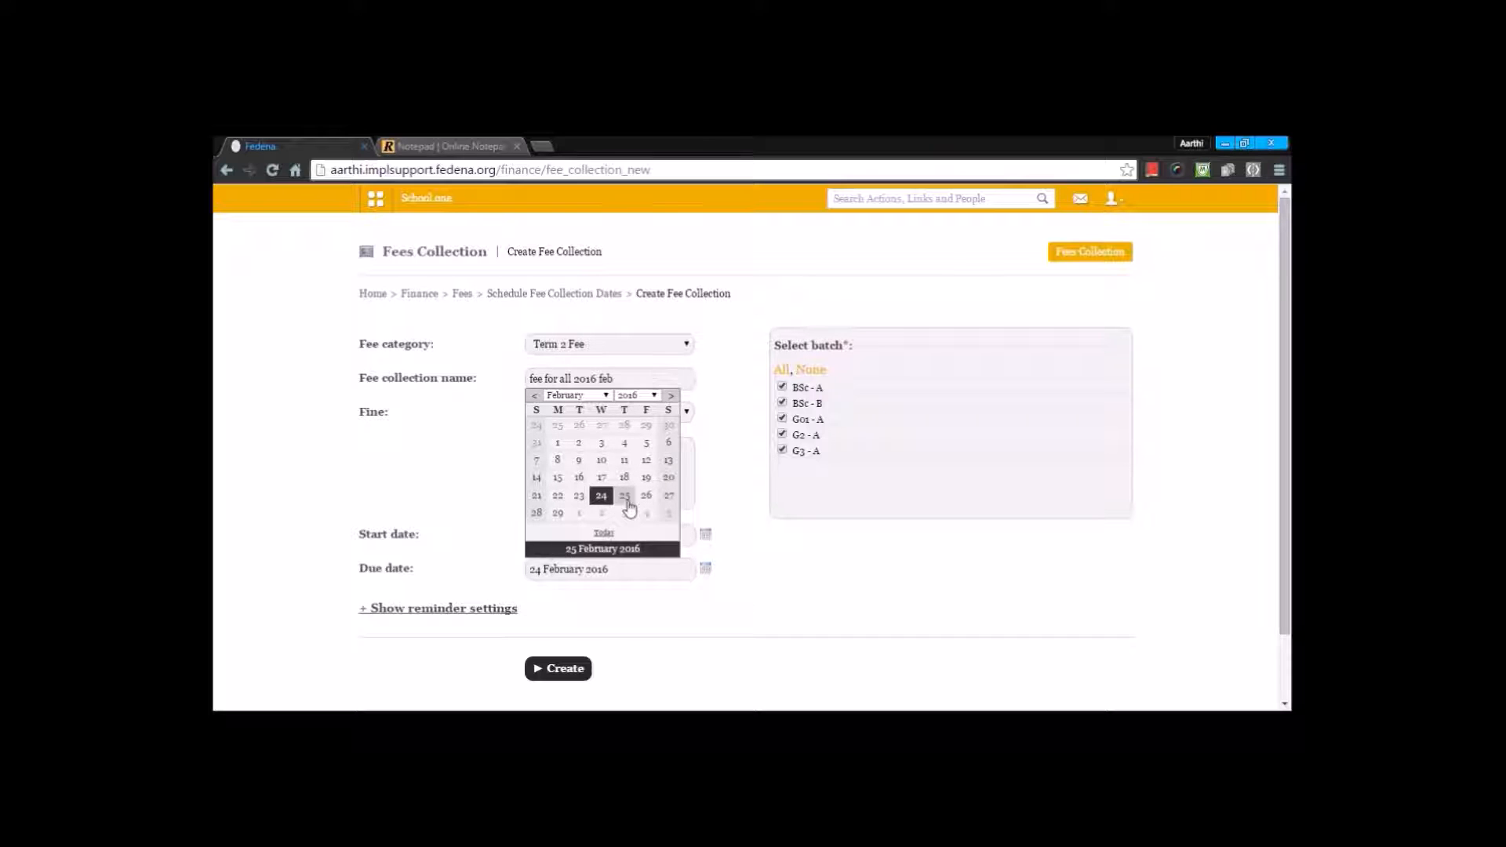
left_click(625, 497)
scroll(706, 581, "down", 2)
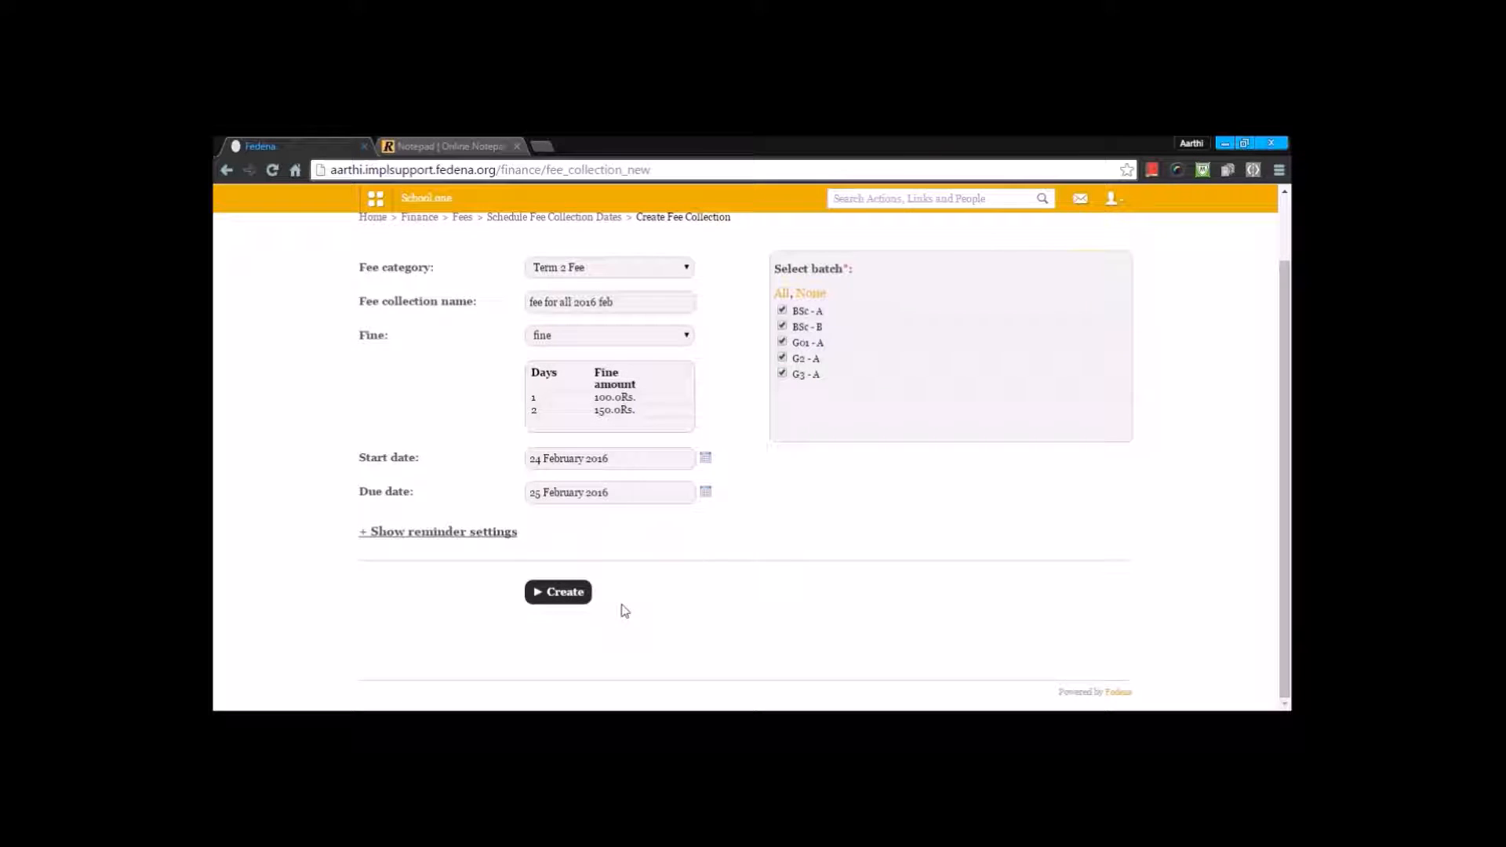
Step: Create the fee collection for all selected batches and check the status of its scheduled job
left_click(566, 595)
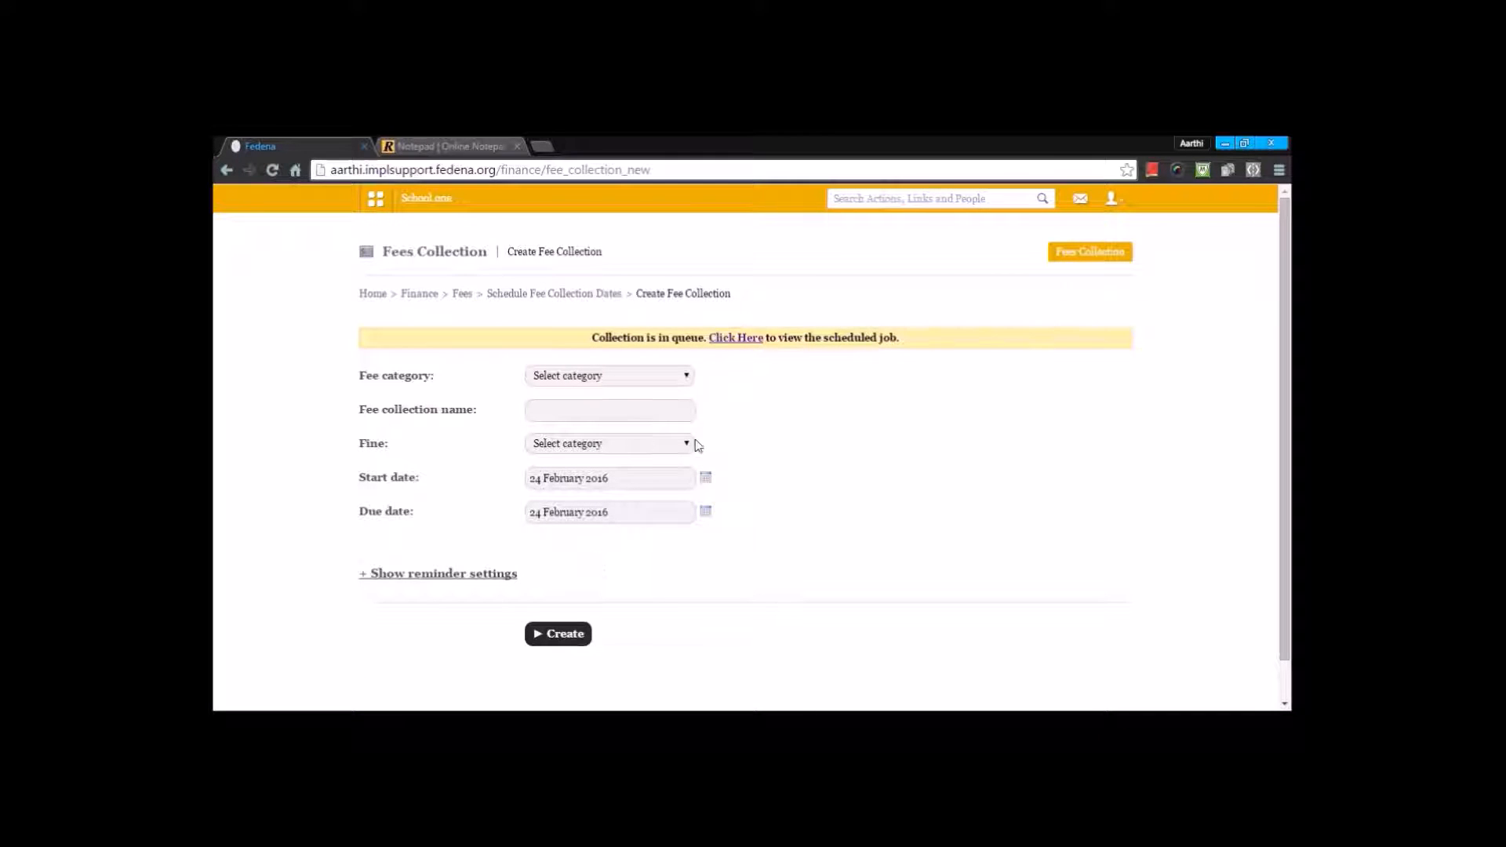
left_click(733, 339)
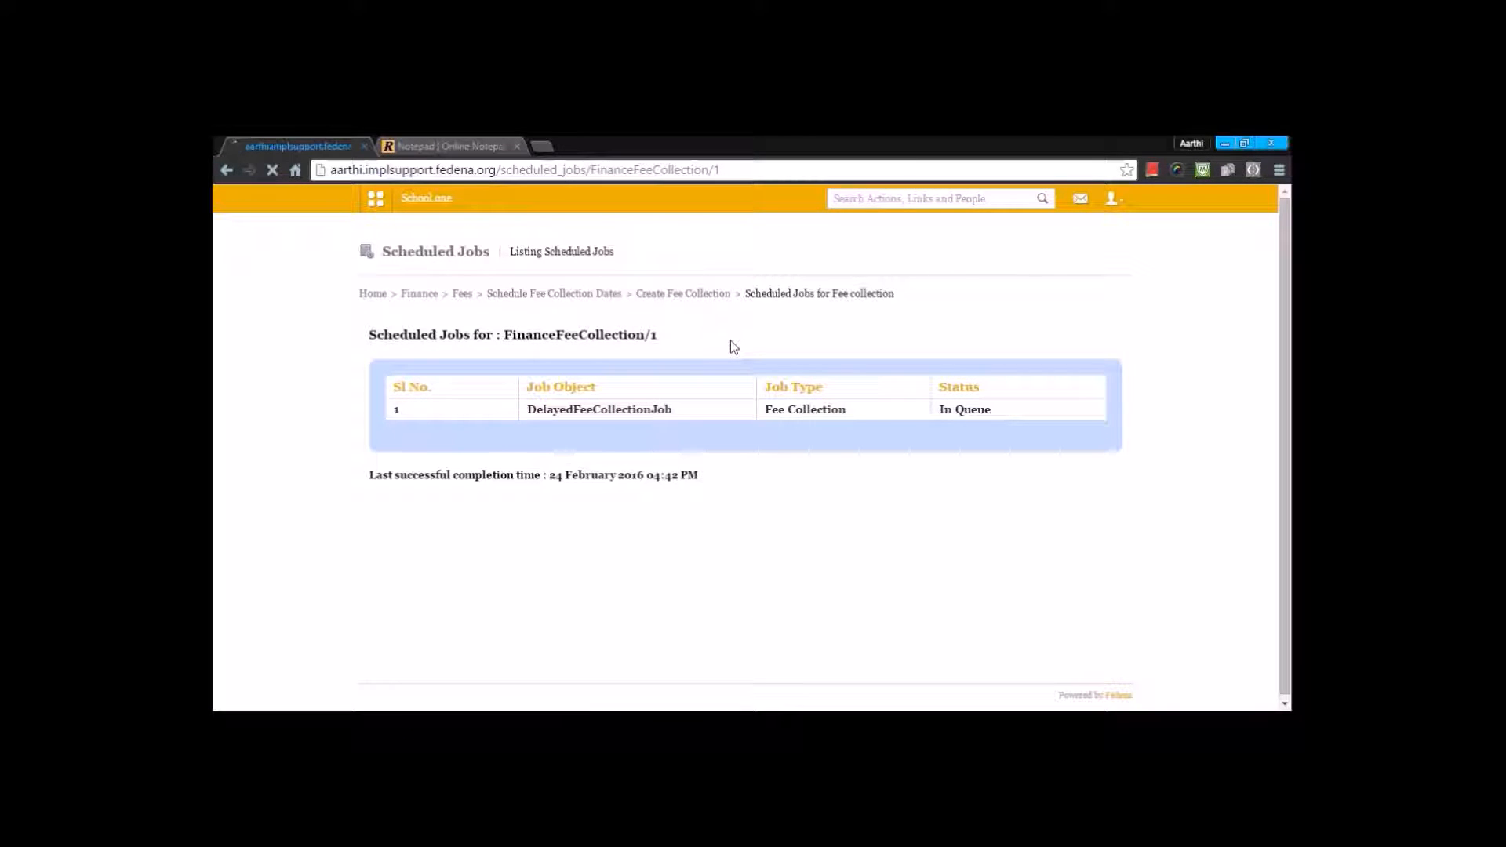
key("F5")
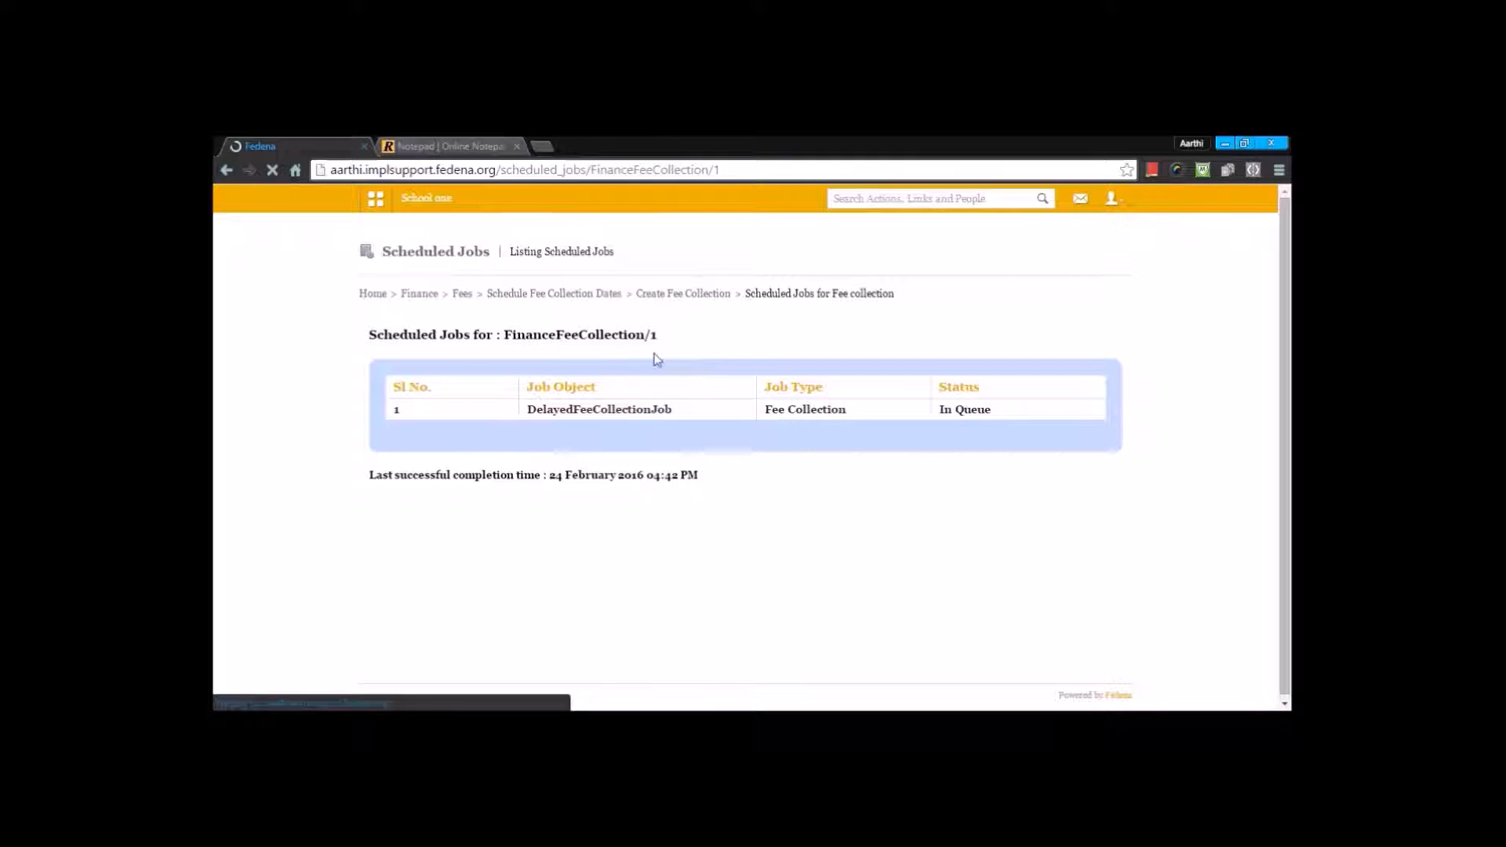
Step: View the details of the "fee for all 2016 feb" collection for batch BSc - A, including its particulars and discounts
left_click(463, 302)
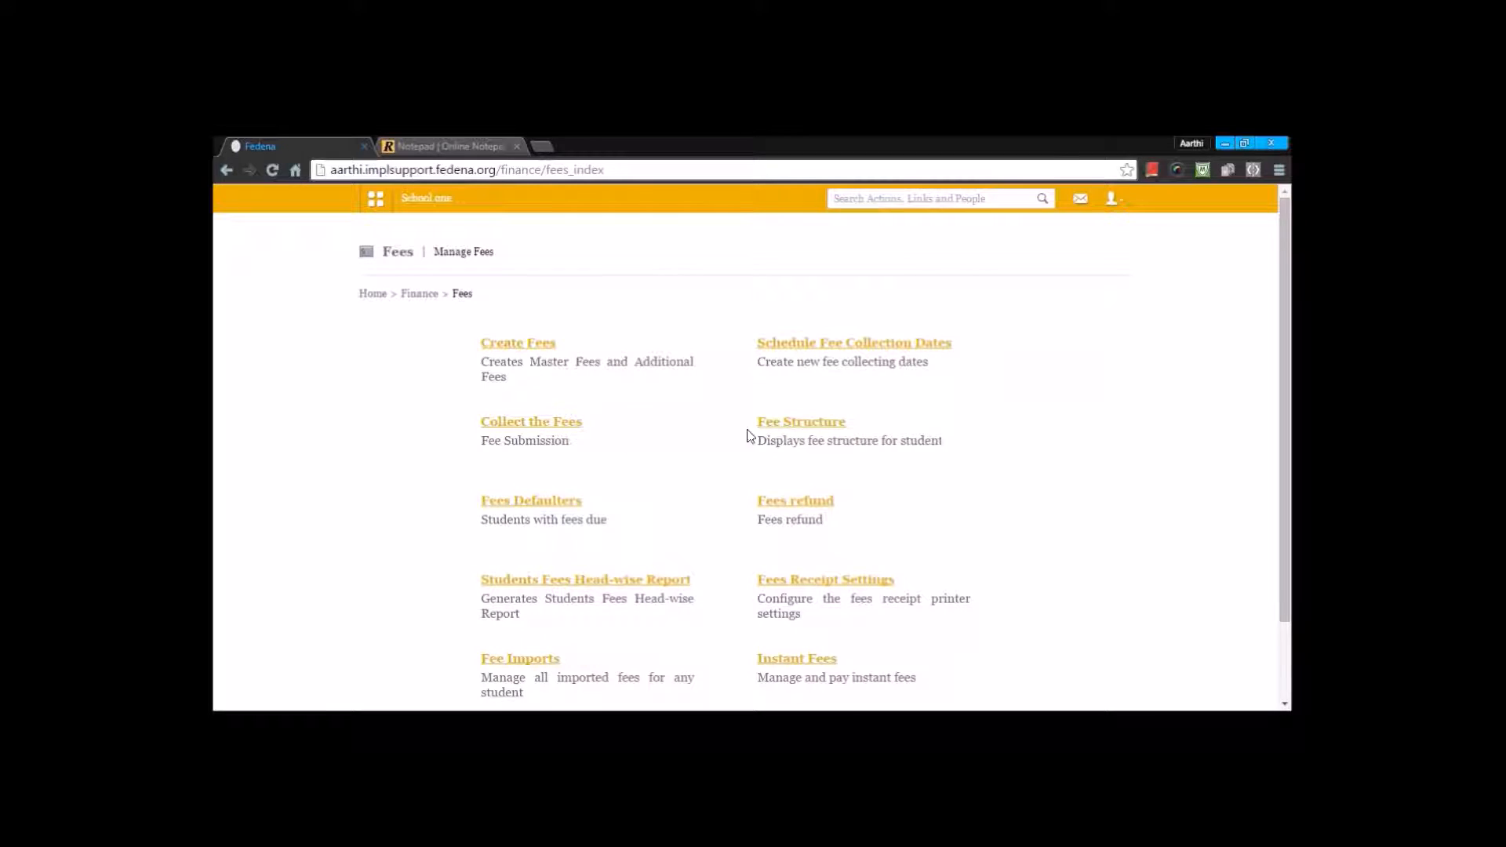
left_click(844, 348)
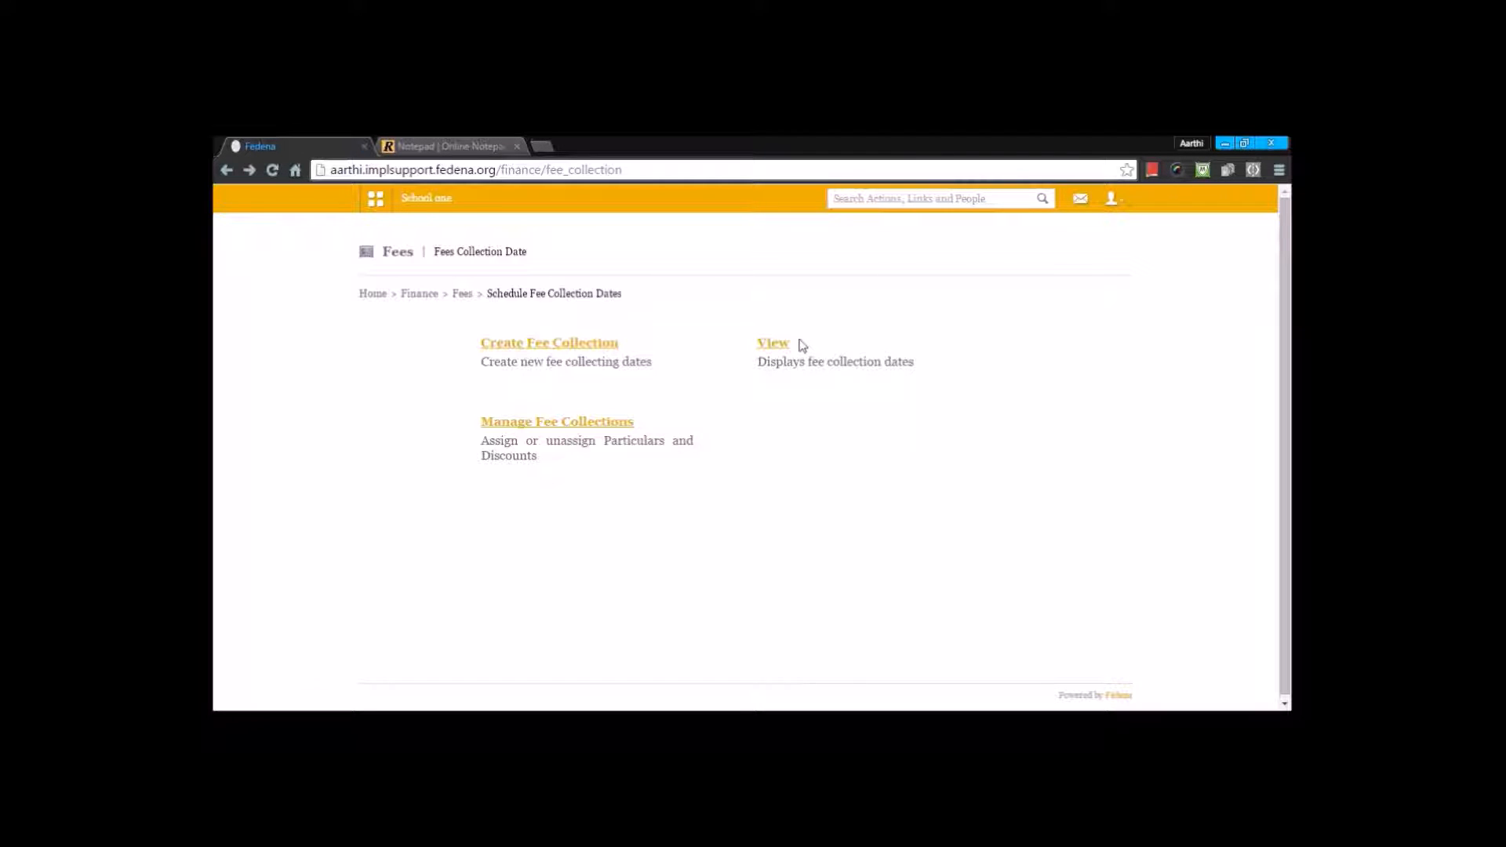
left_click(766, 349)
left_click(639, 347)
left_click(622, 384)
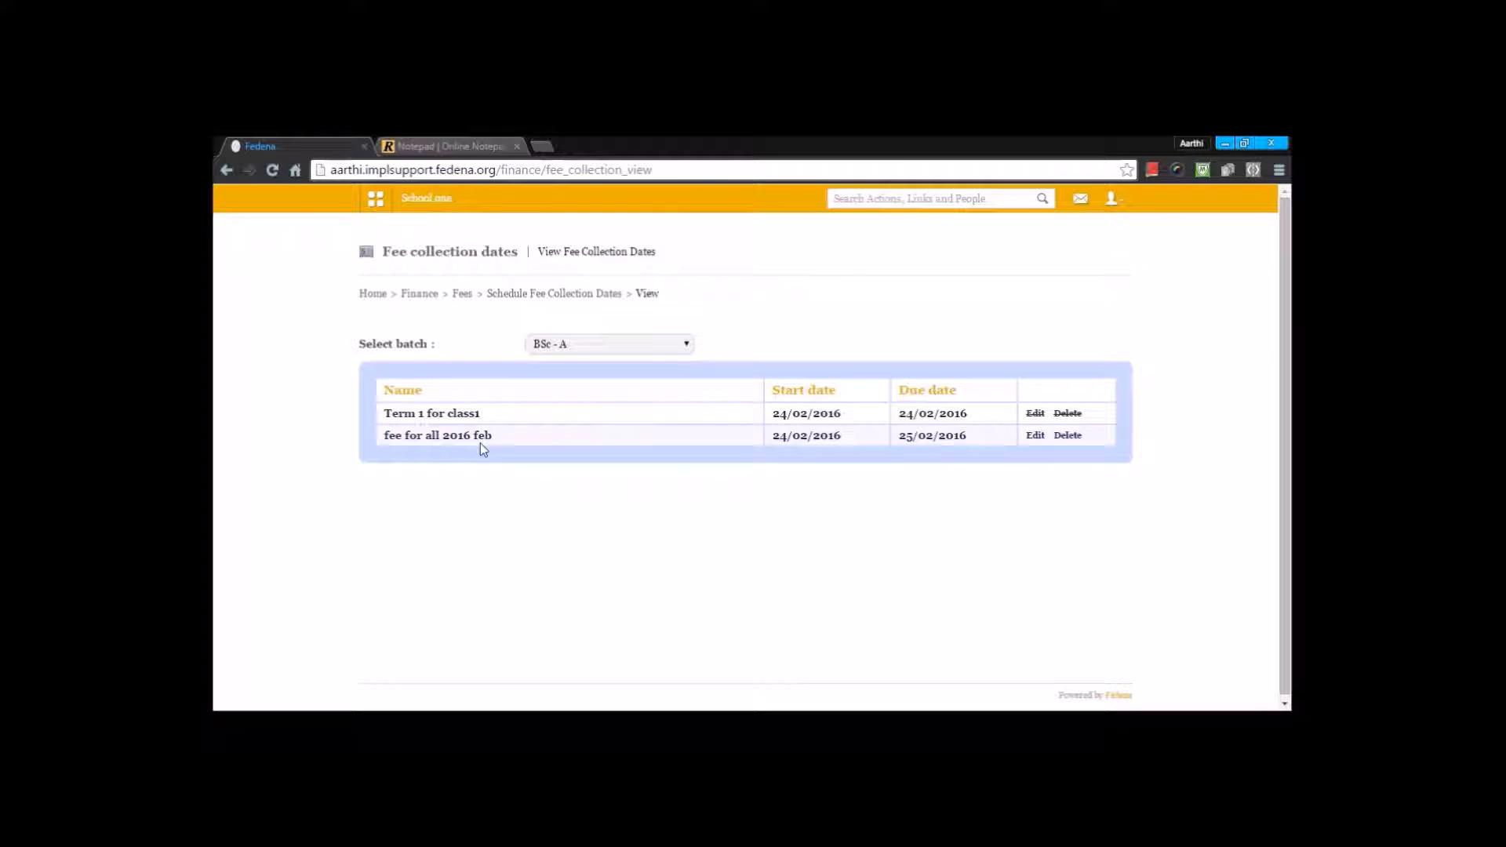
left_click(475, 436)
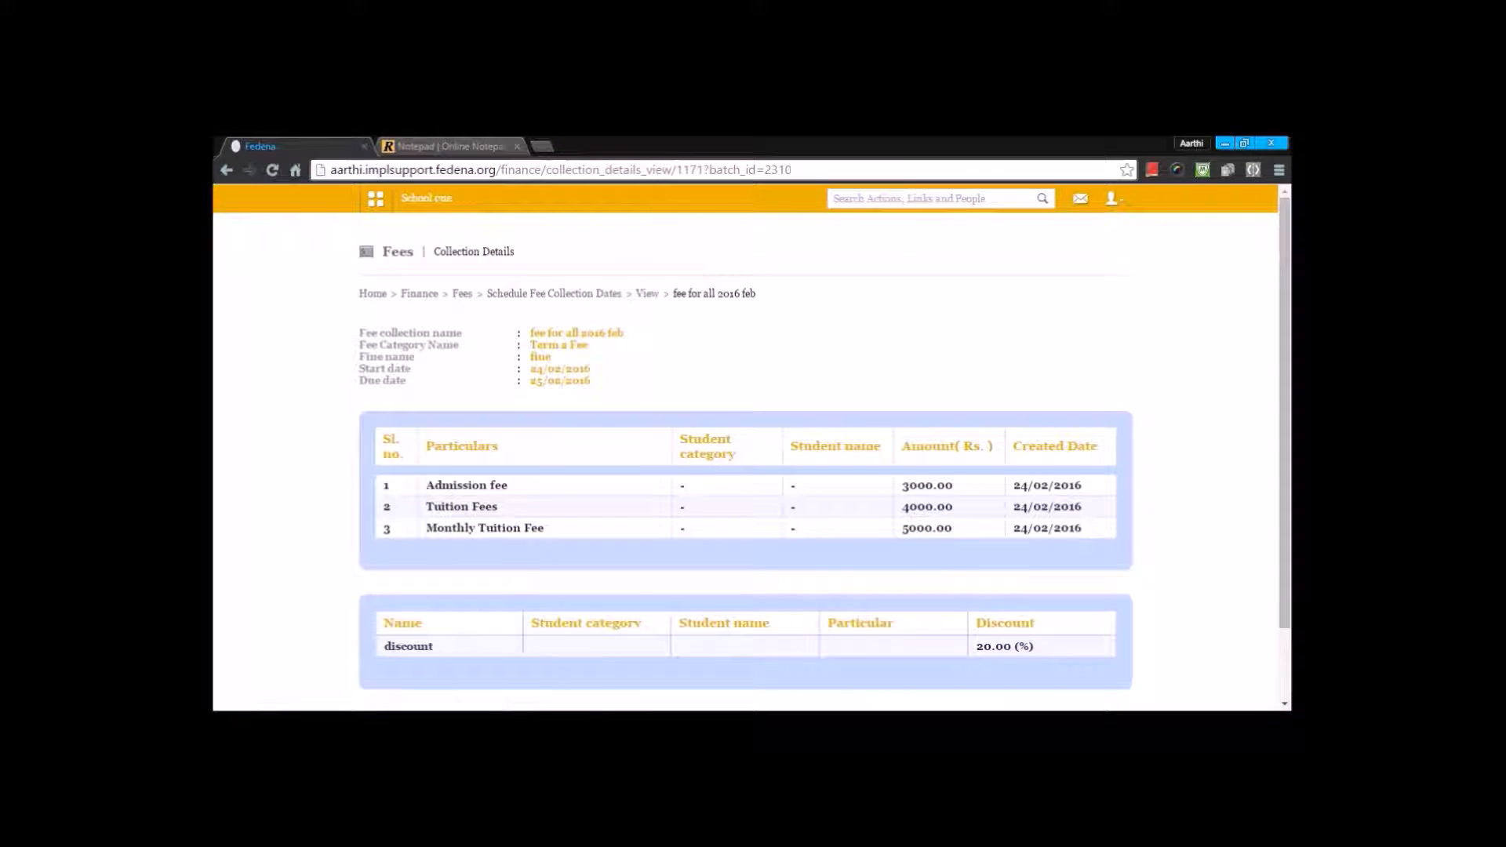
scroll(479, 437, "down", 2)
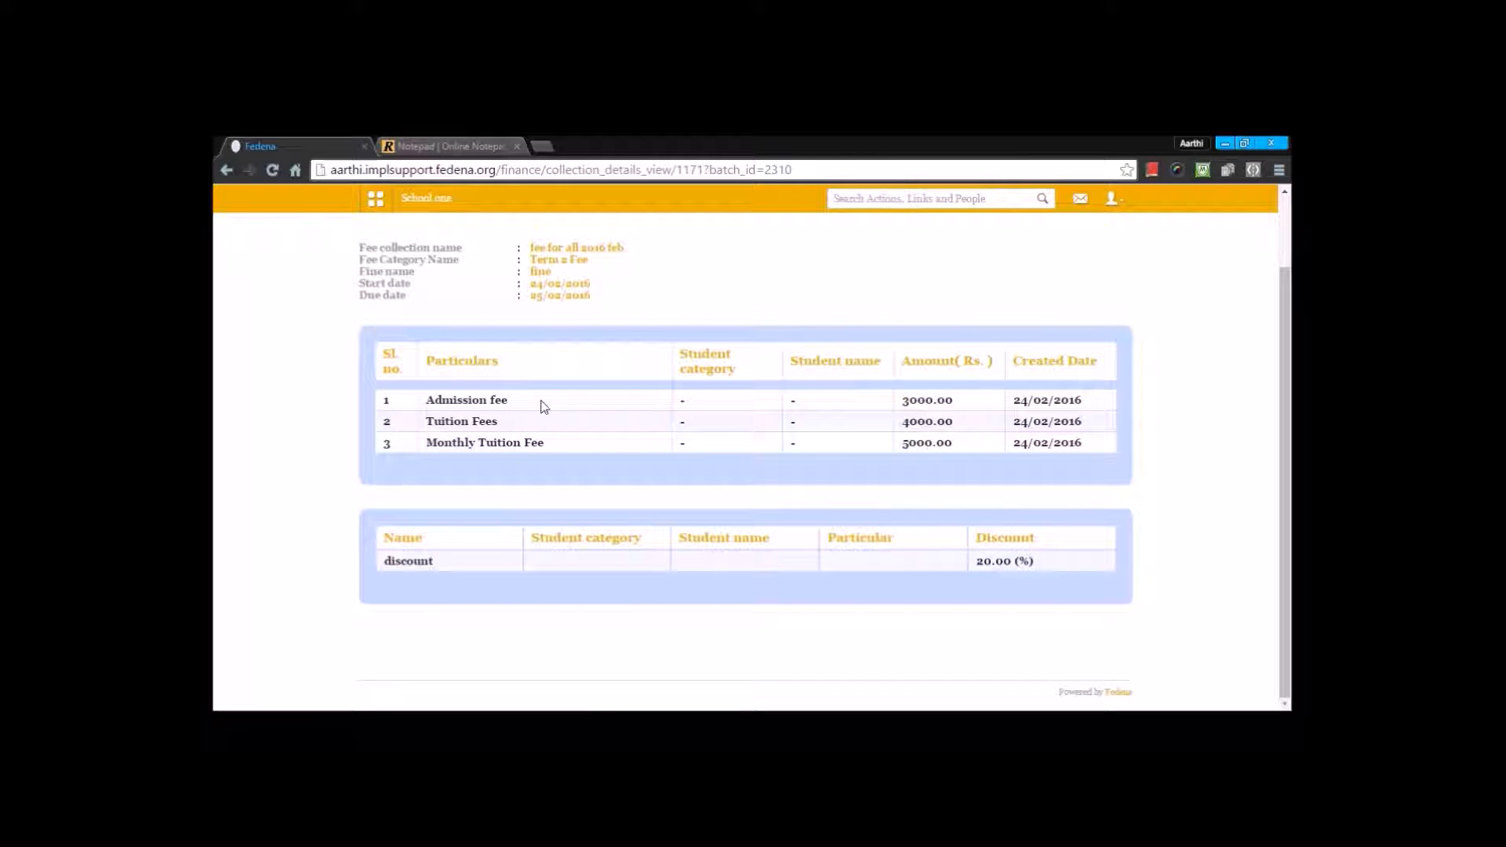
scroll(545, 406, "up", 2)
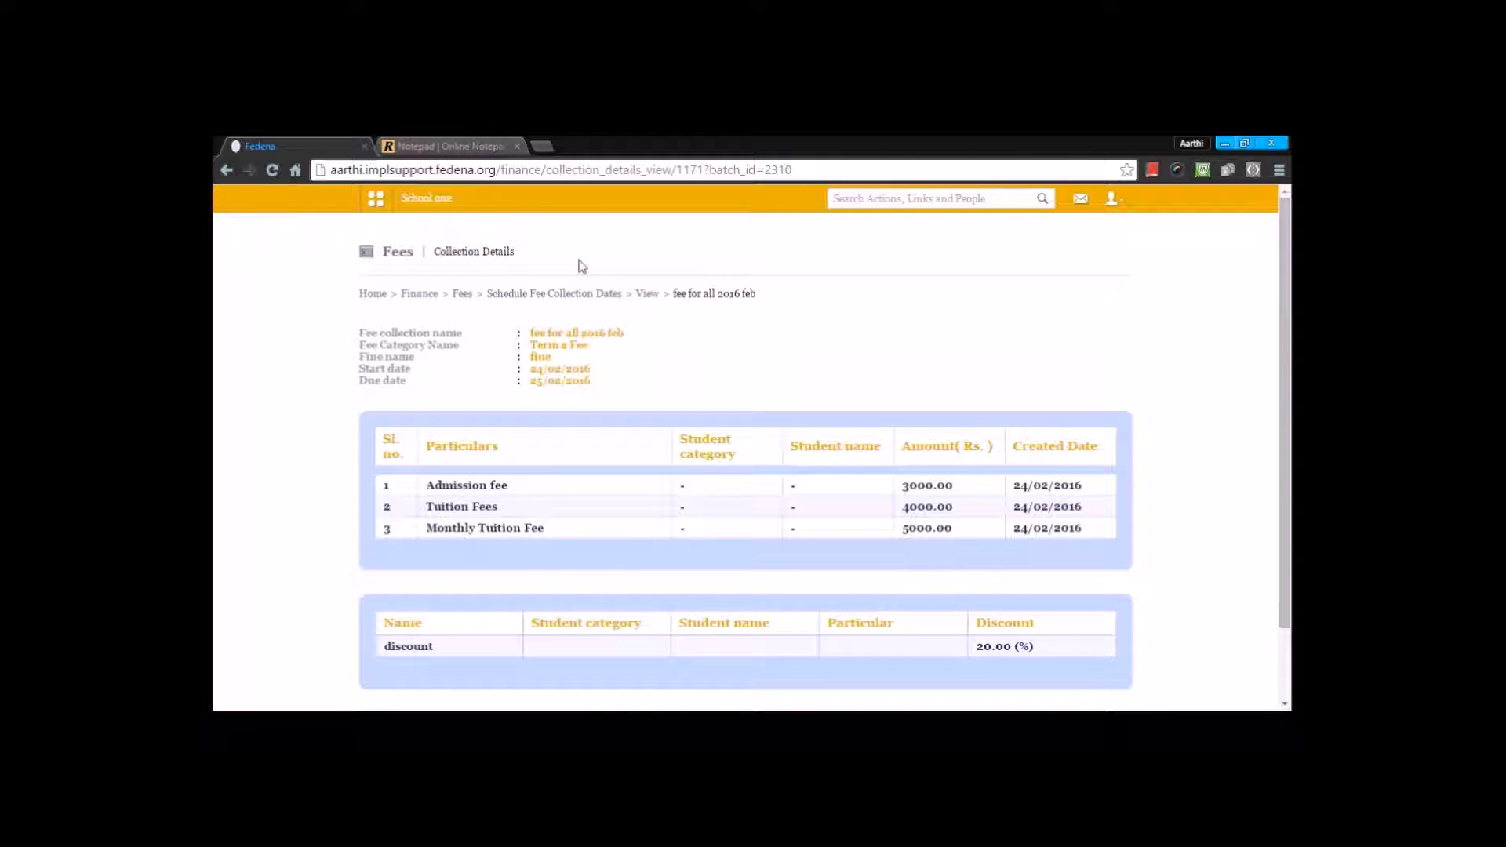
Step: Review the batch-wise particulars and discounts assigned to "fee for all 2016 feb" for batch BSc - B in Manage Fee Collections
left_click(536, 296)
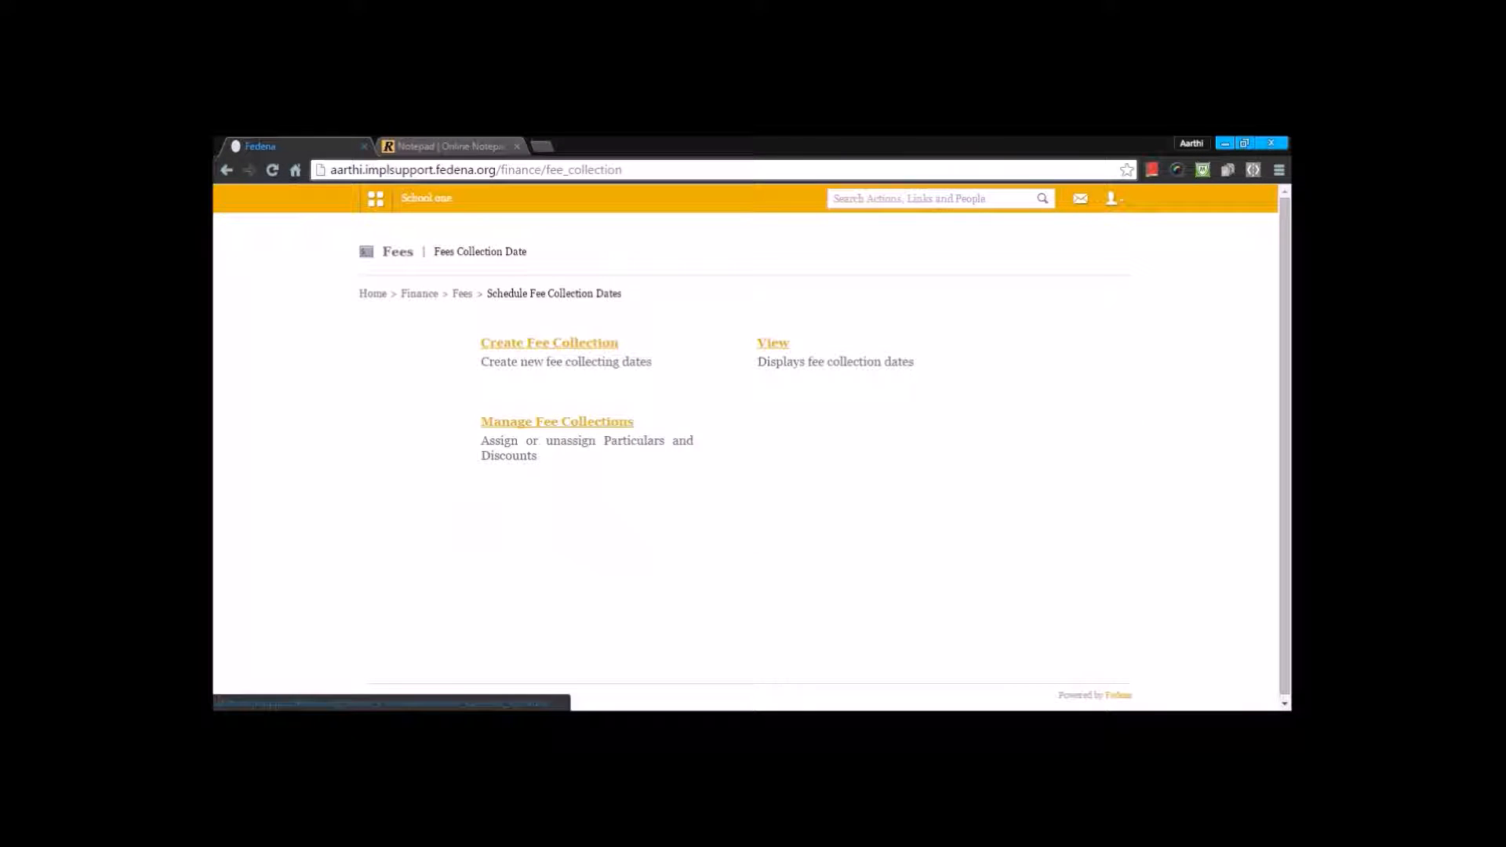
left_click(557, 421)
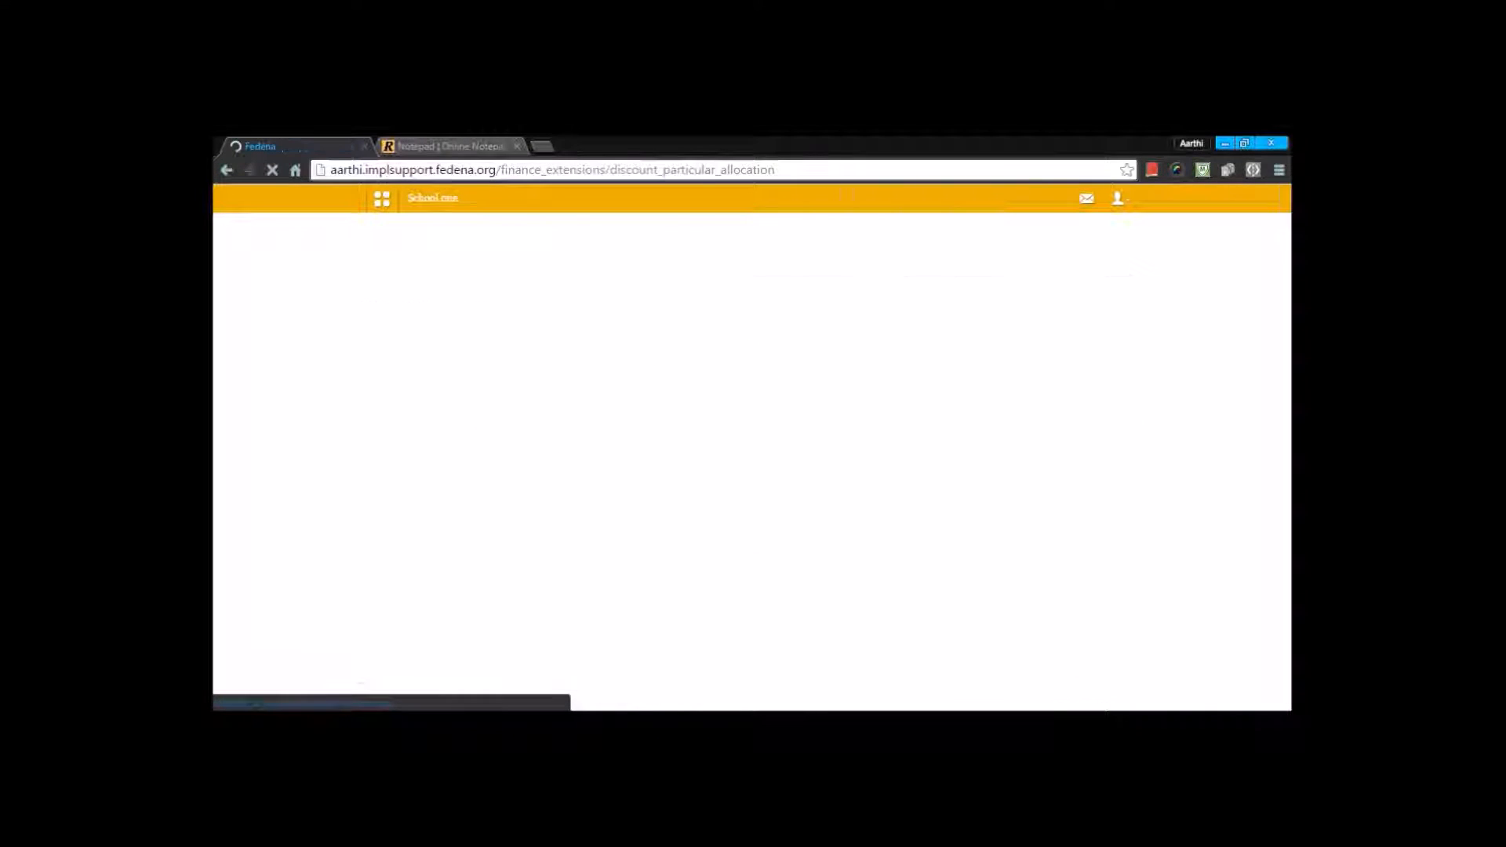
left_click(515, 351)
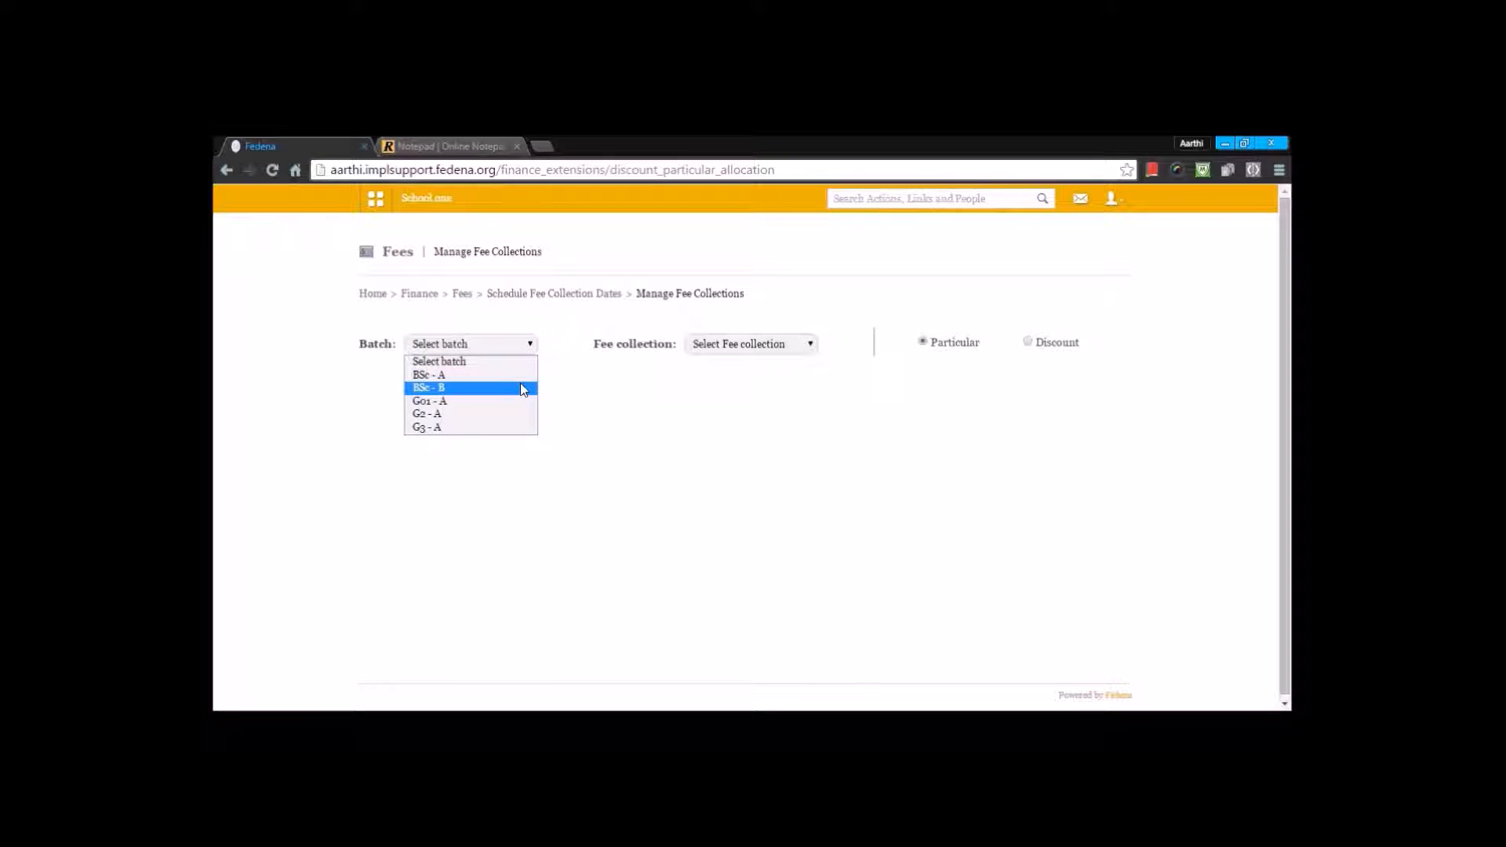
left_click(520, 385)
left_click(800, 346)
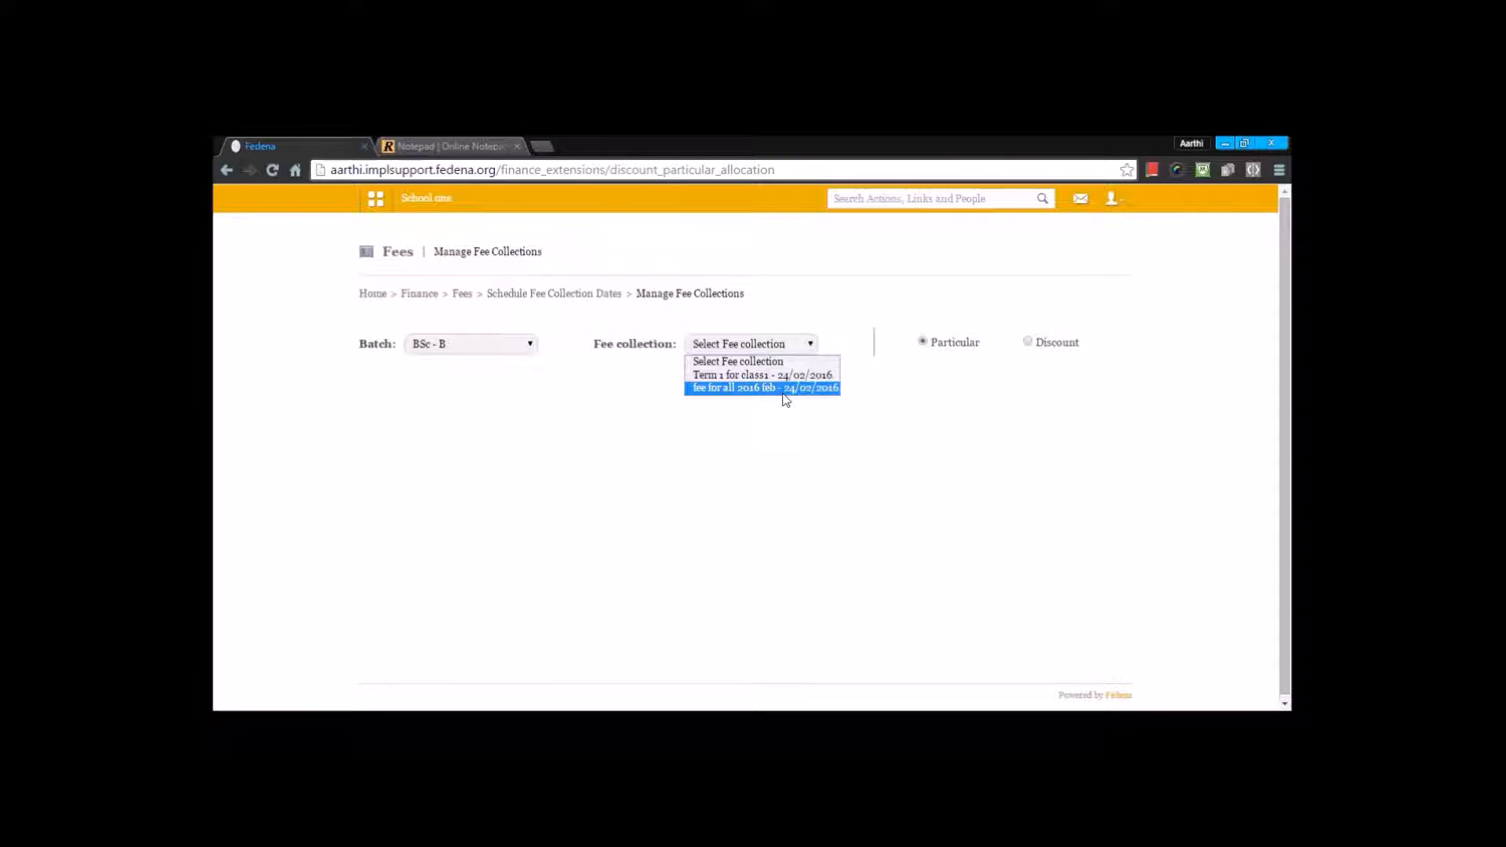
left_click(796, 391)
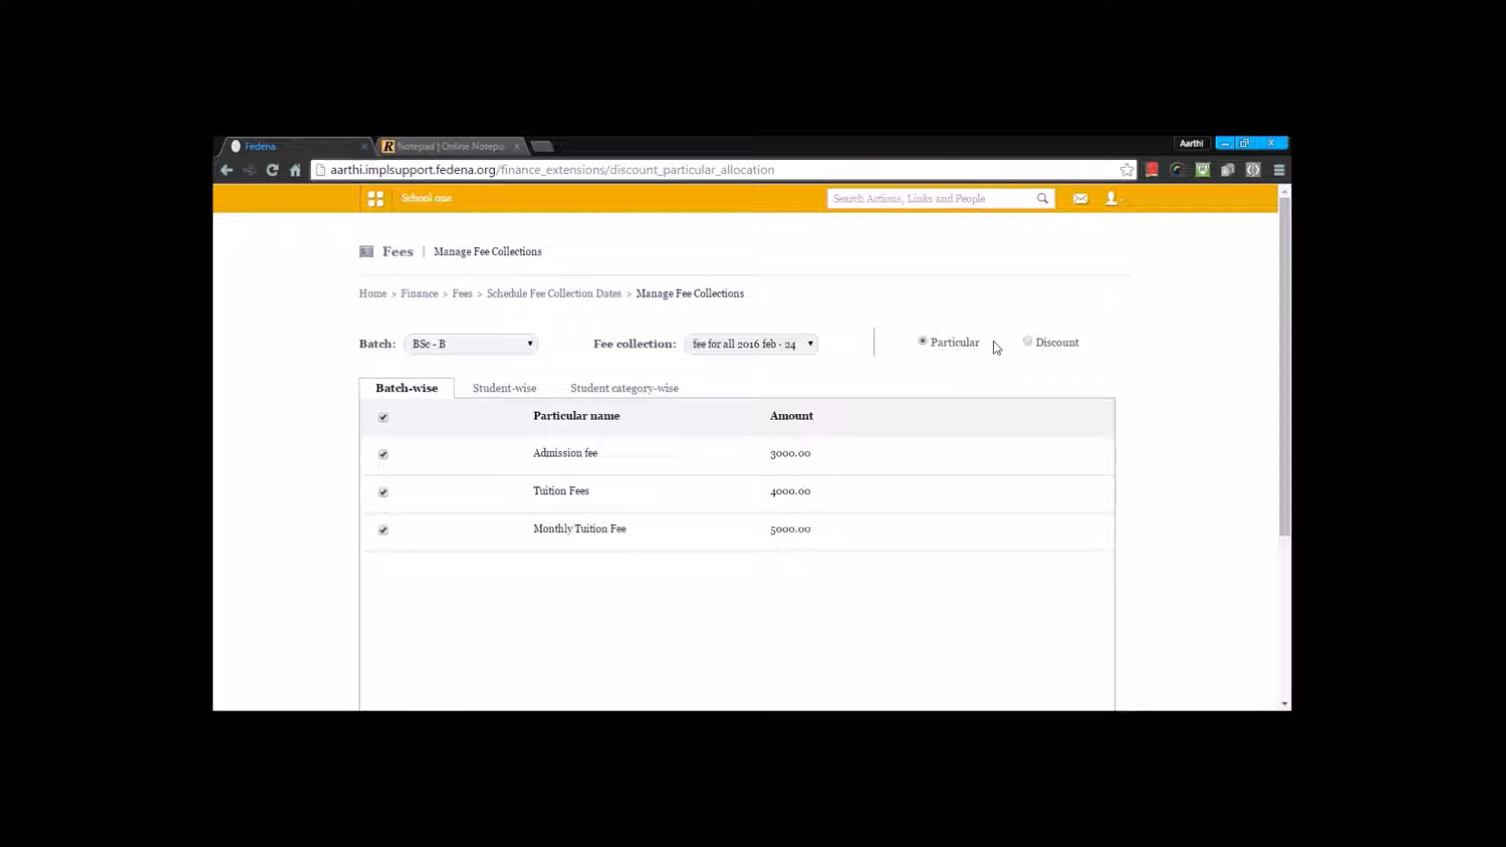
left_click(1030, 343)
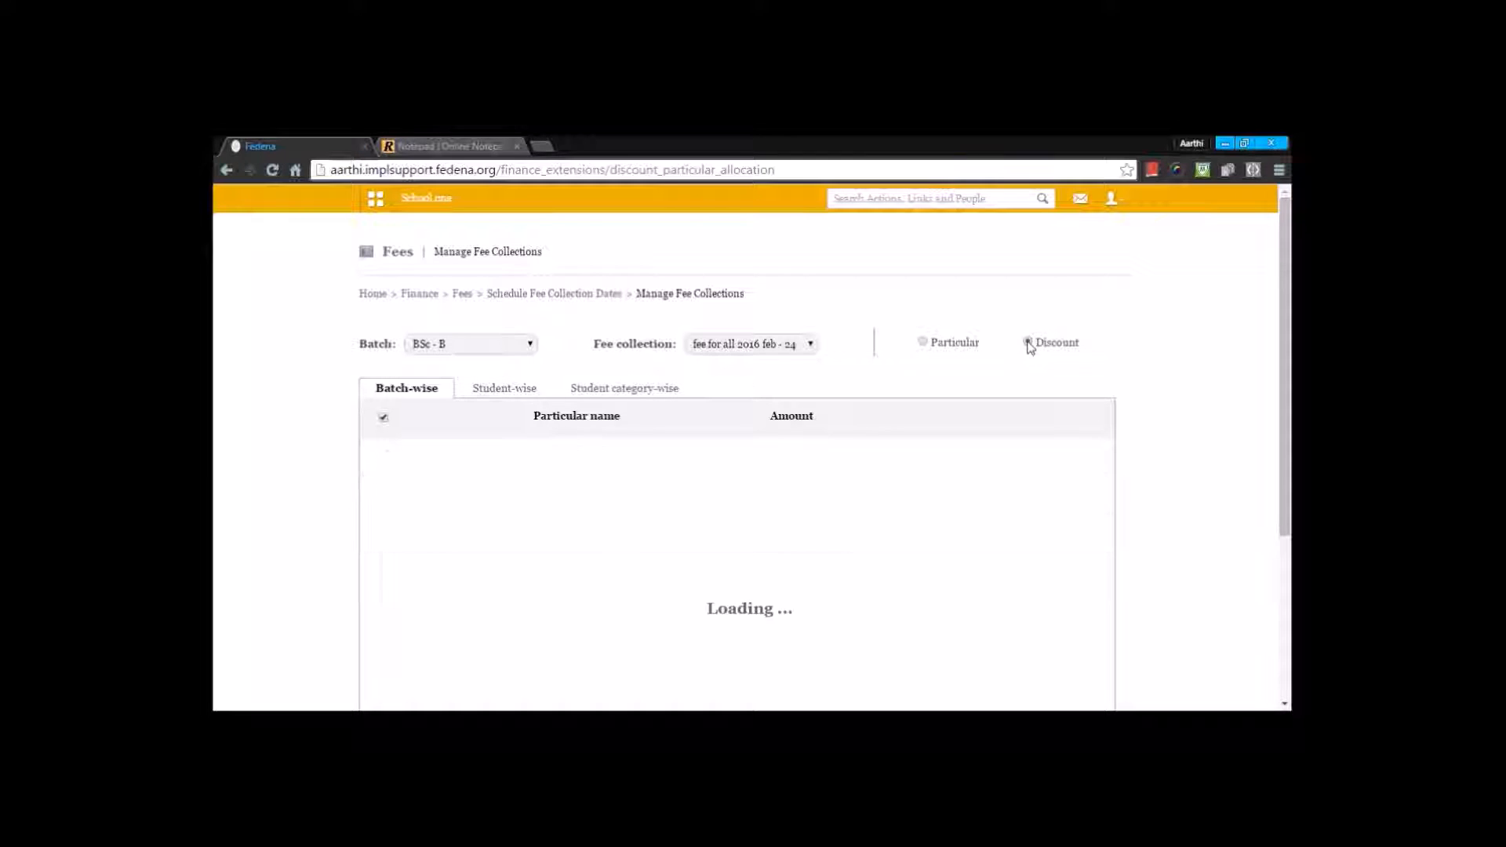
Step: Open fee submission by batch for BSc - A and the "fee for all 2016 feb" collection
left_click(462, 294)
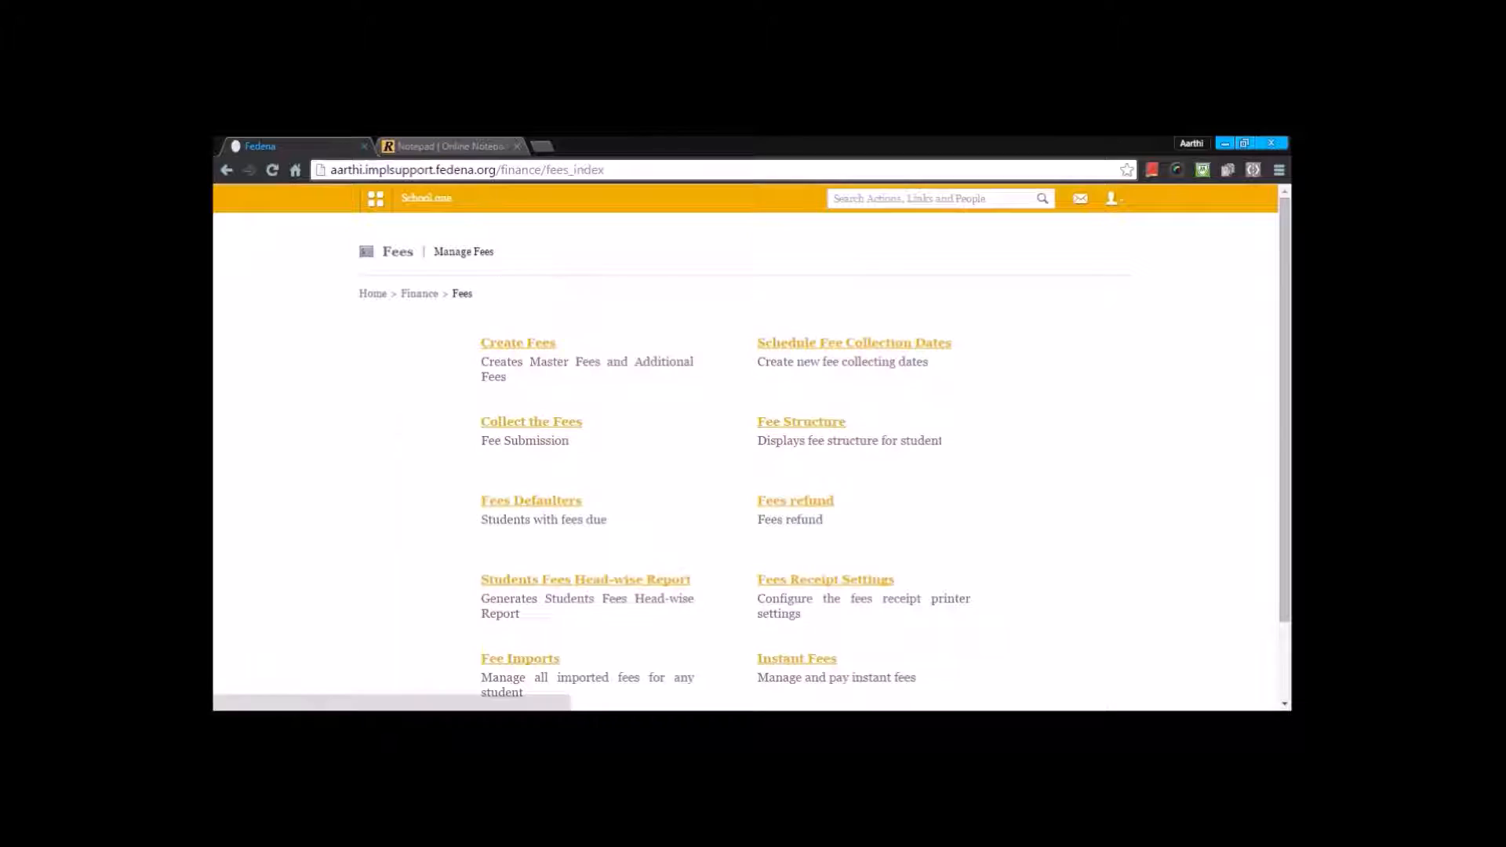
left_click(487, 416)
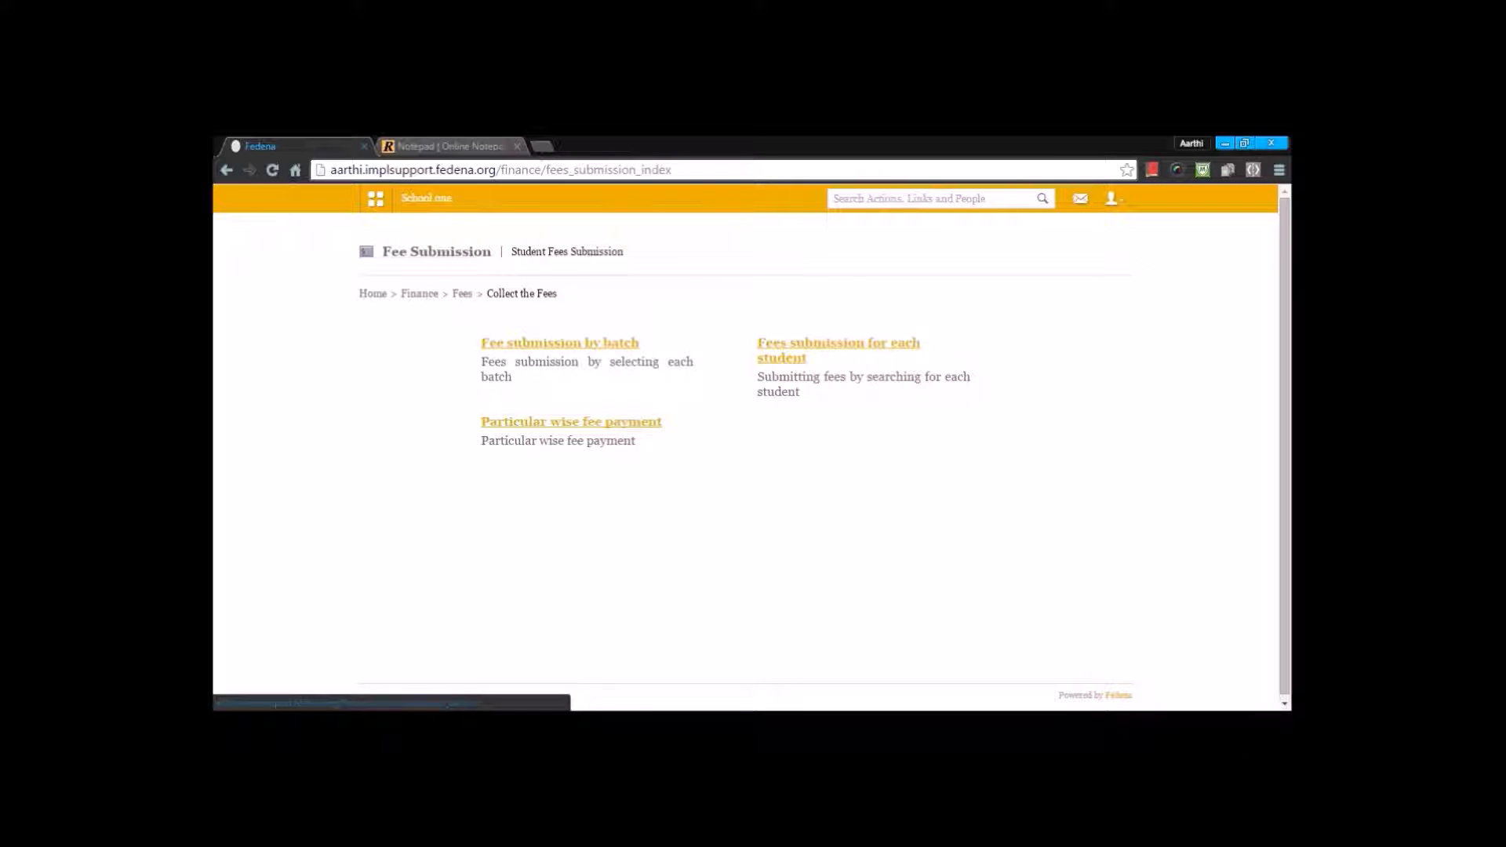
left_click(512, 342)
left_click(510, 343)
left_click(498, 375)
left_click(706, 345)
left_click(679, 400)
Step: Select the first student in the batch and submit that student's full fee payment
left_click(487, 421)
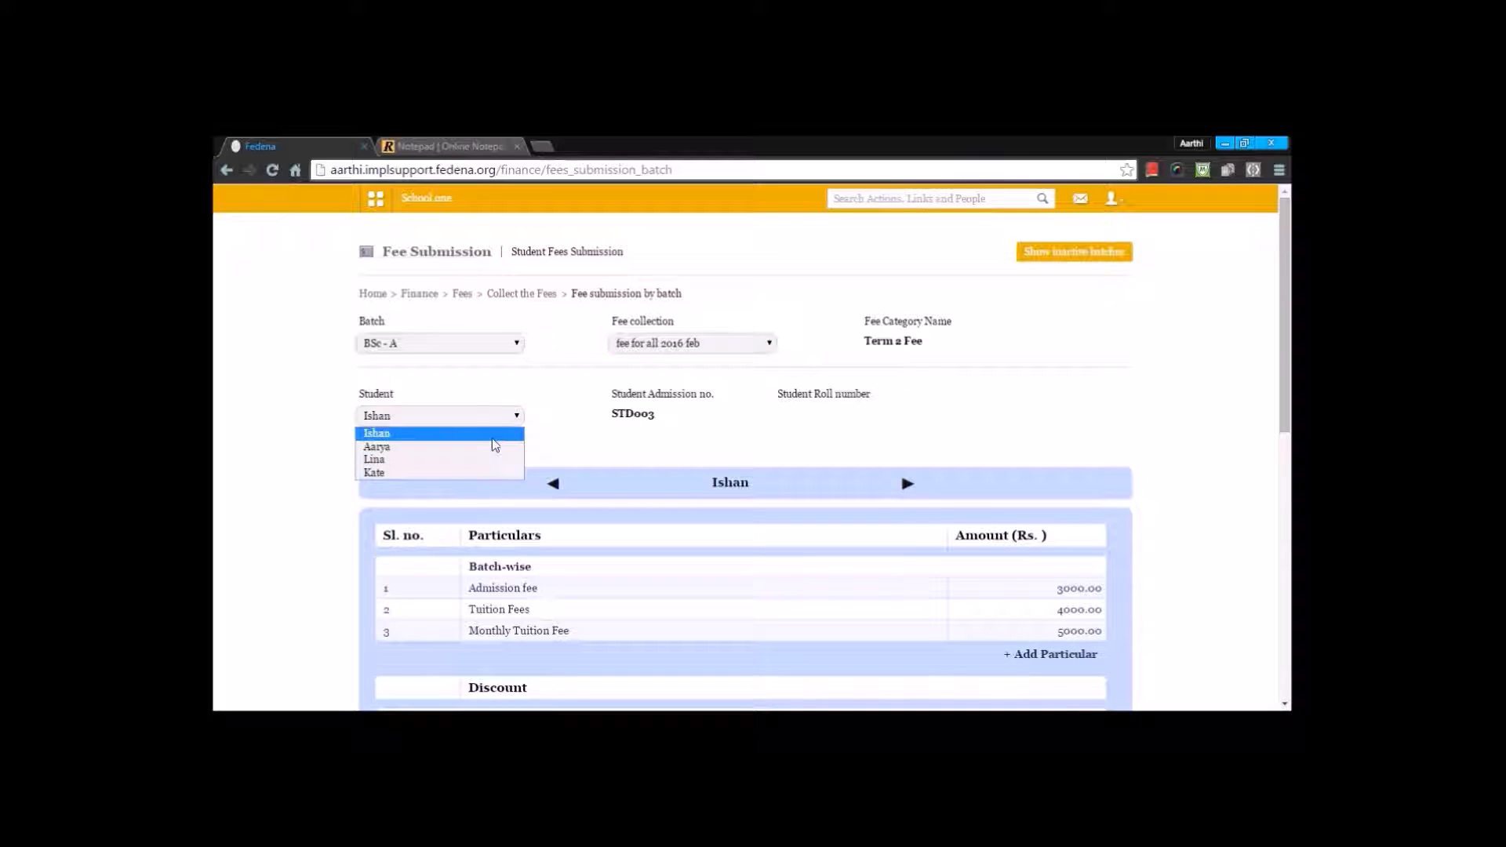
left_click(500, 434)
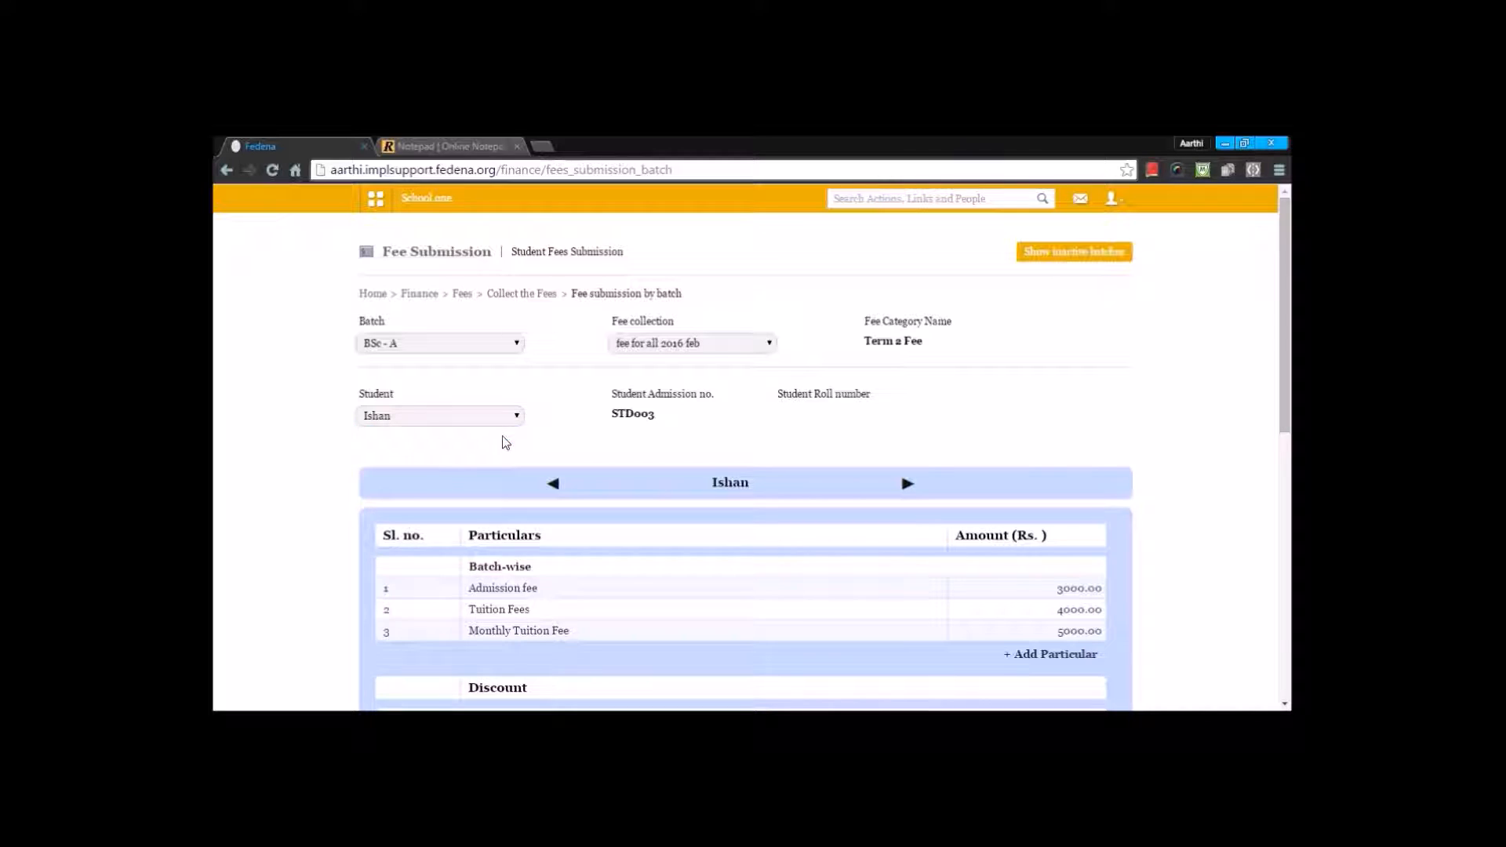
scroll(722, 347, "down", 7)
left_click(1064, 583)
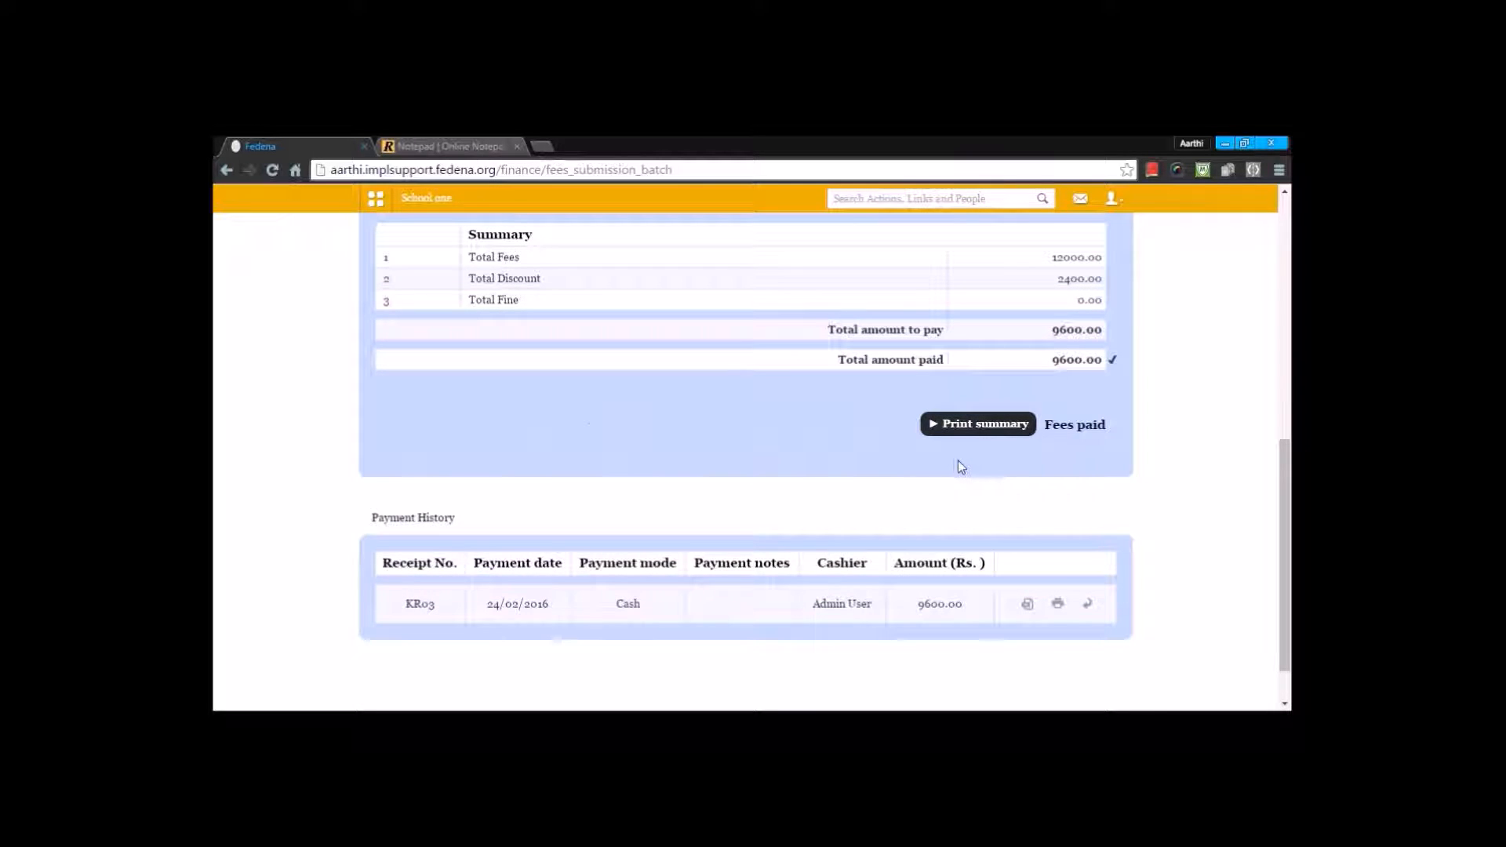
Step: Generate the printable summary of the student's fee payment, review it and return to the fee submission page
left_click(961, 426)
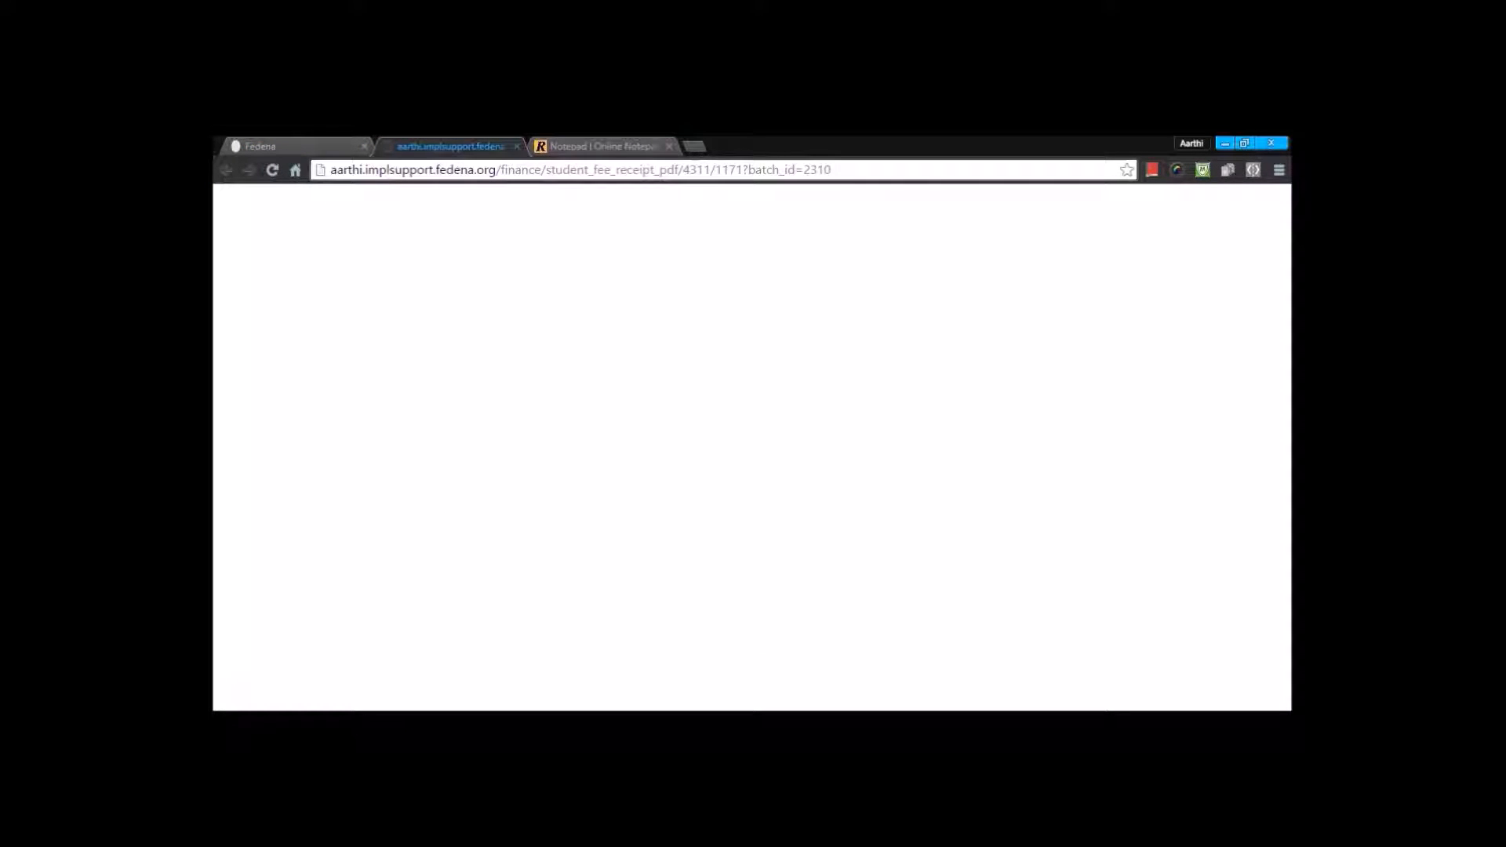
scroll(955, 444, "down", 5)
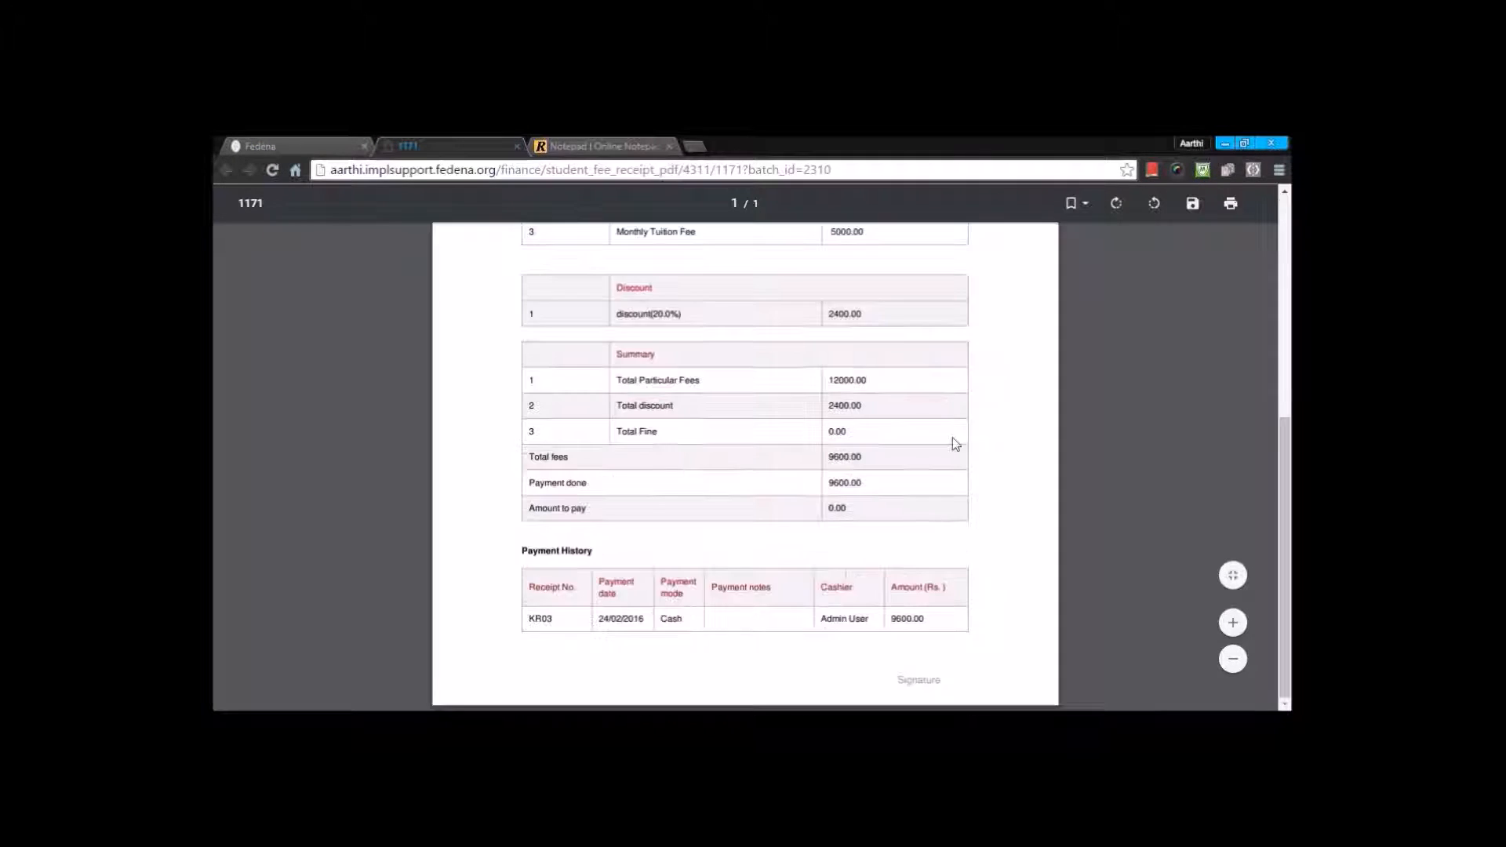
left_click(517, 146)
scroll(372, 314, "up", 10)
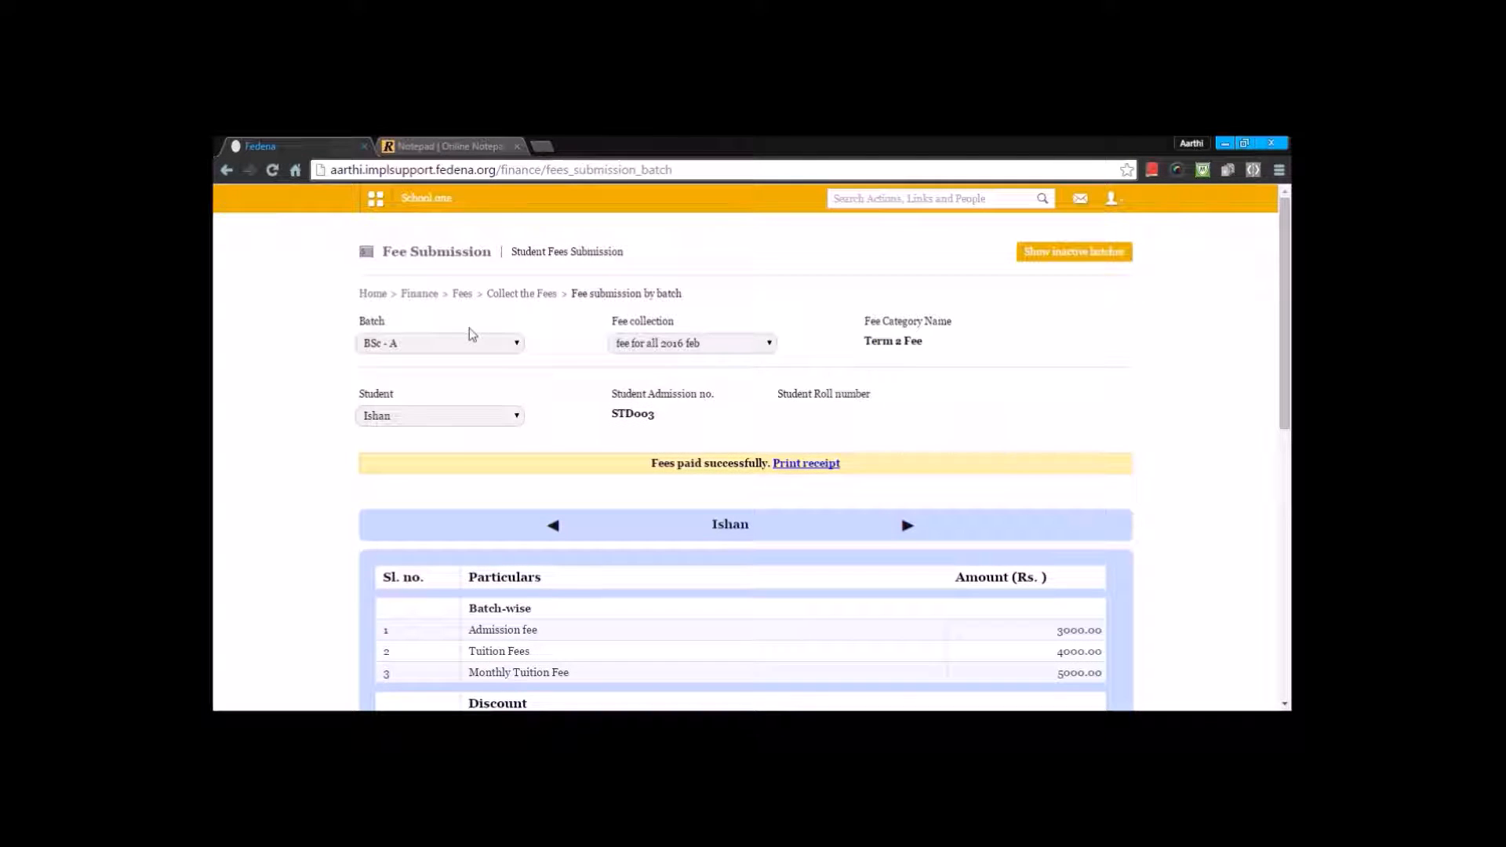
Step: Find the same student by name in fee submission for each student, view the payment options and return to the fee collection methods
left_click(466, 294)
left_click(531, 422)
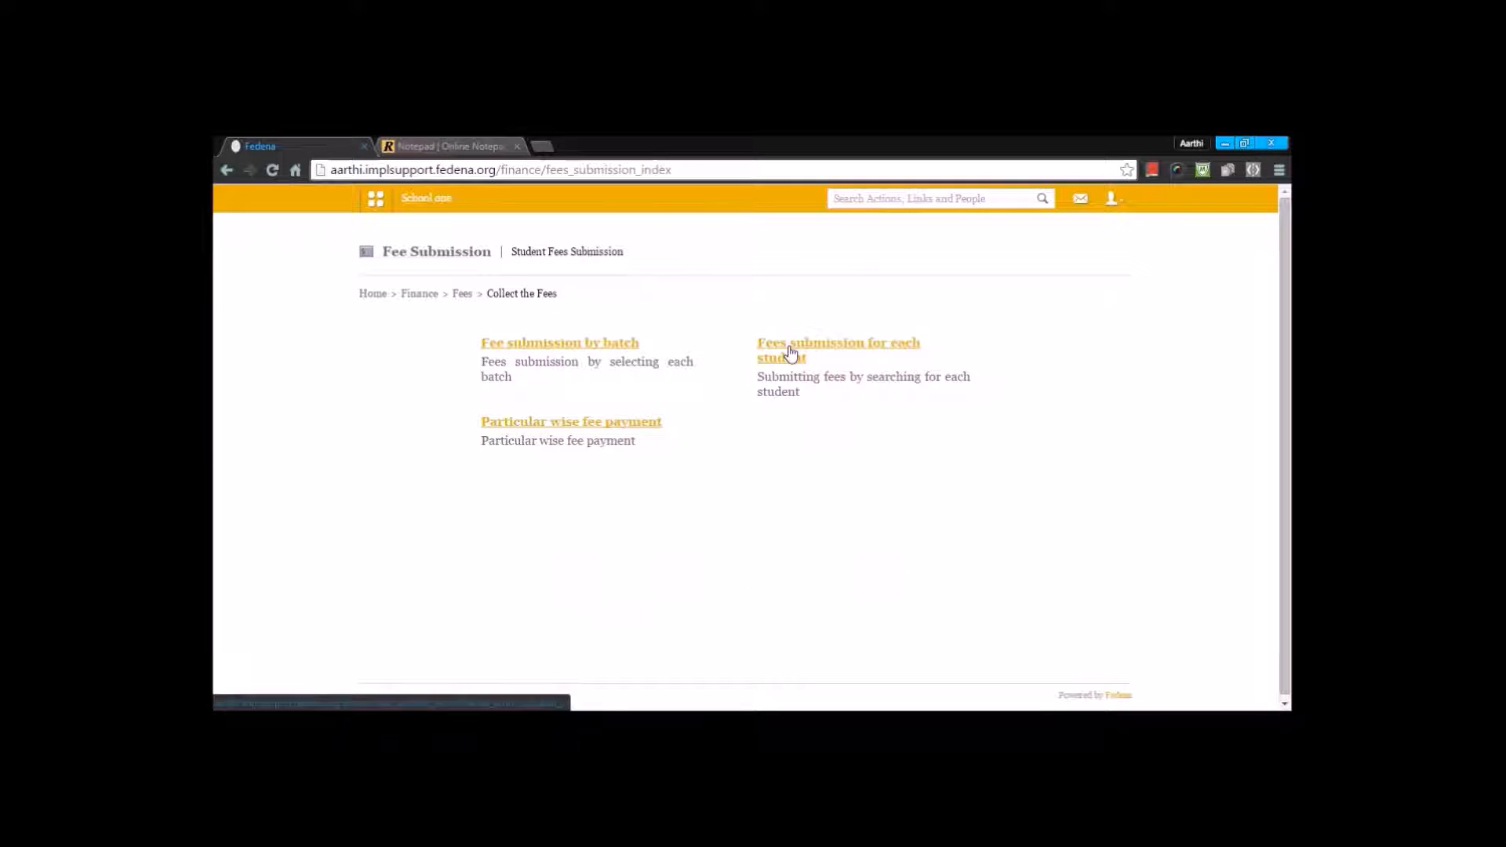
left_click(791, 355)
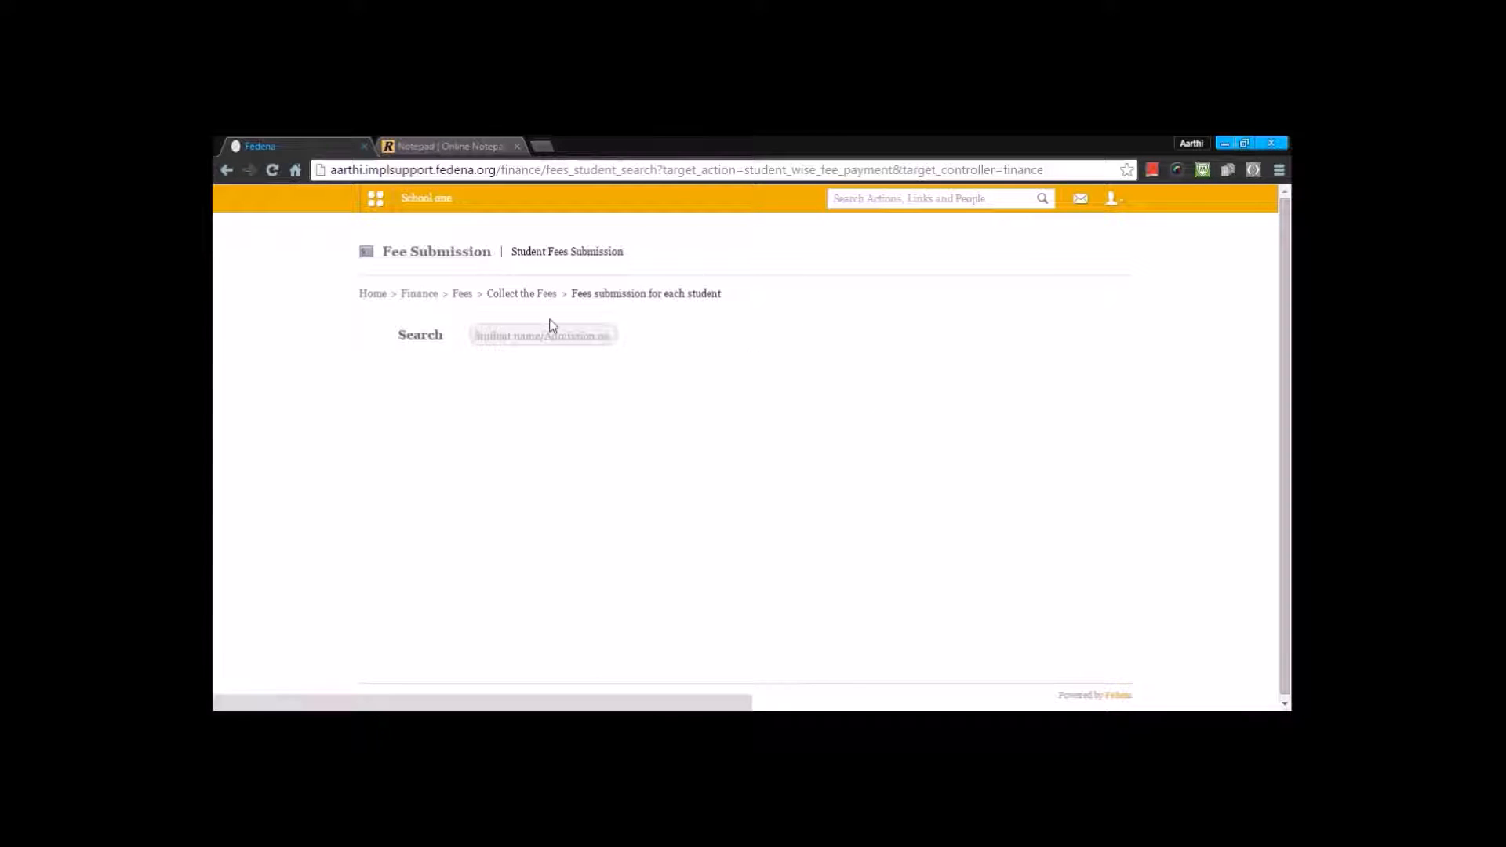
left_click(519, 341)
type("ish")
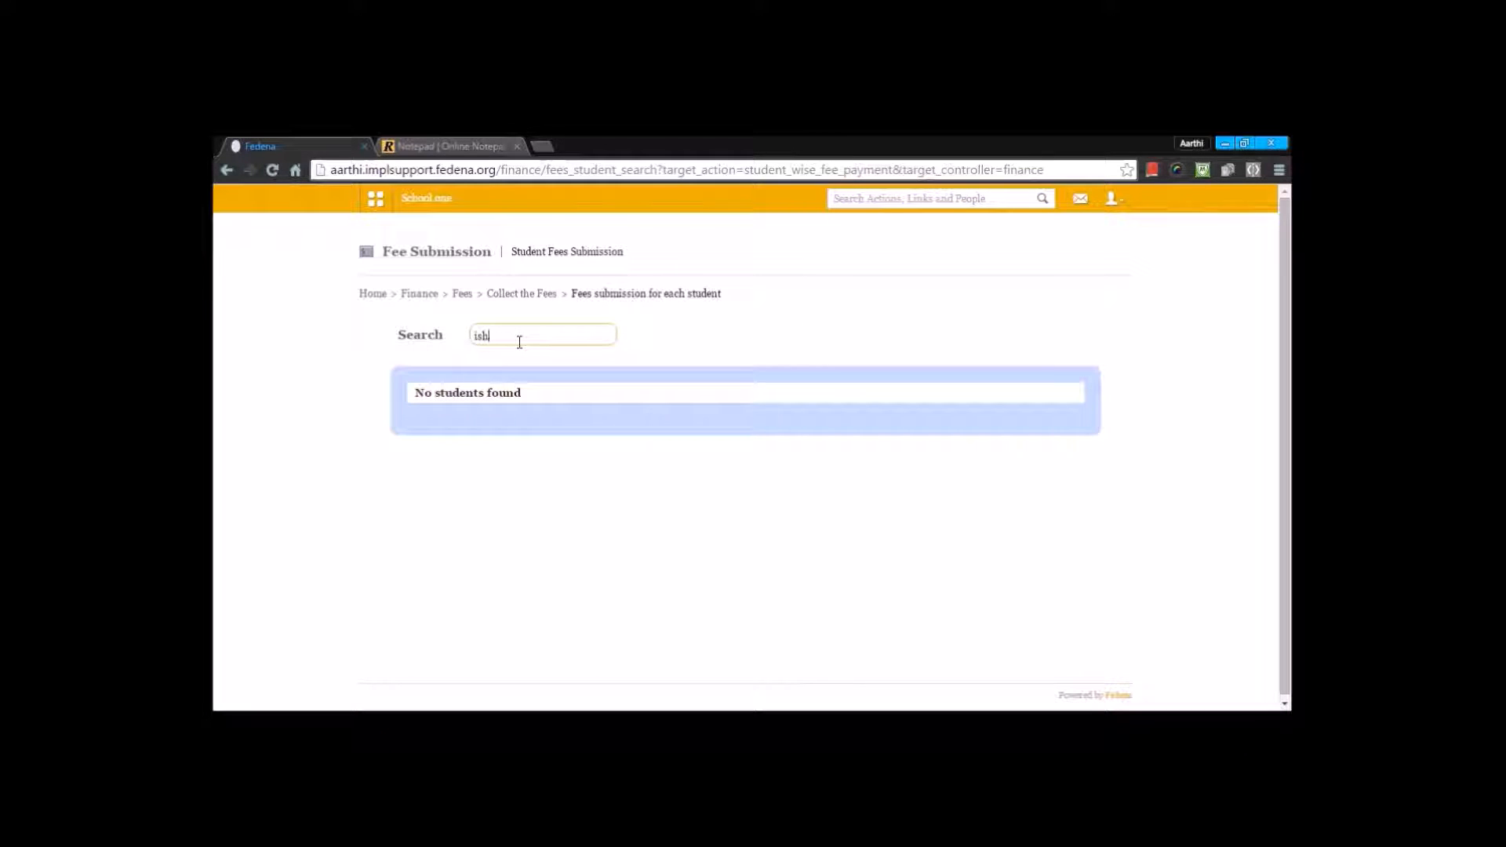
type("aan")
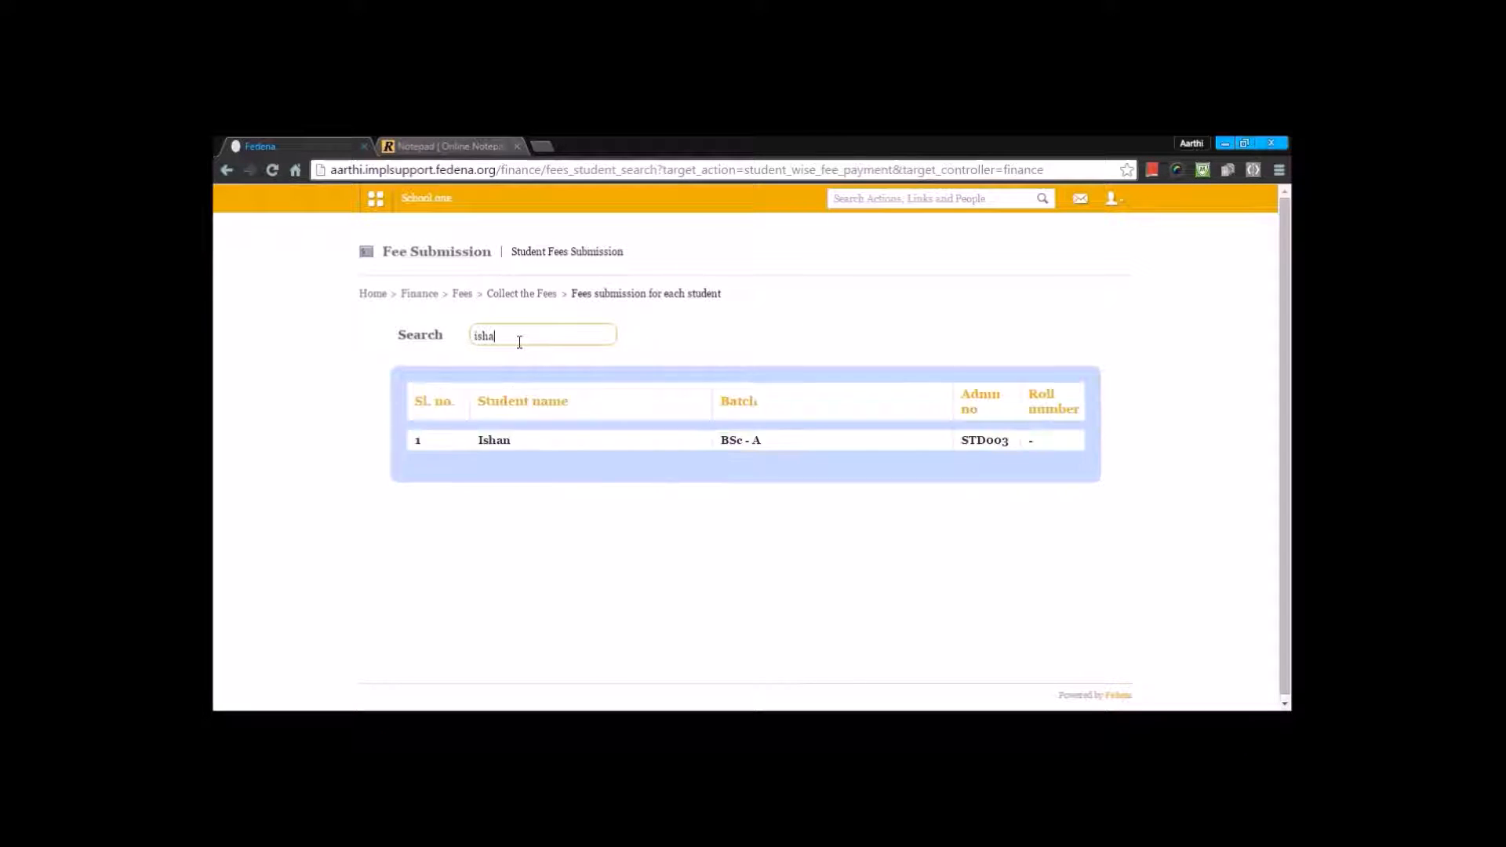
left_click(506, 440)
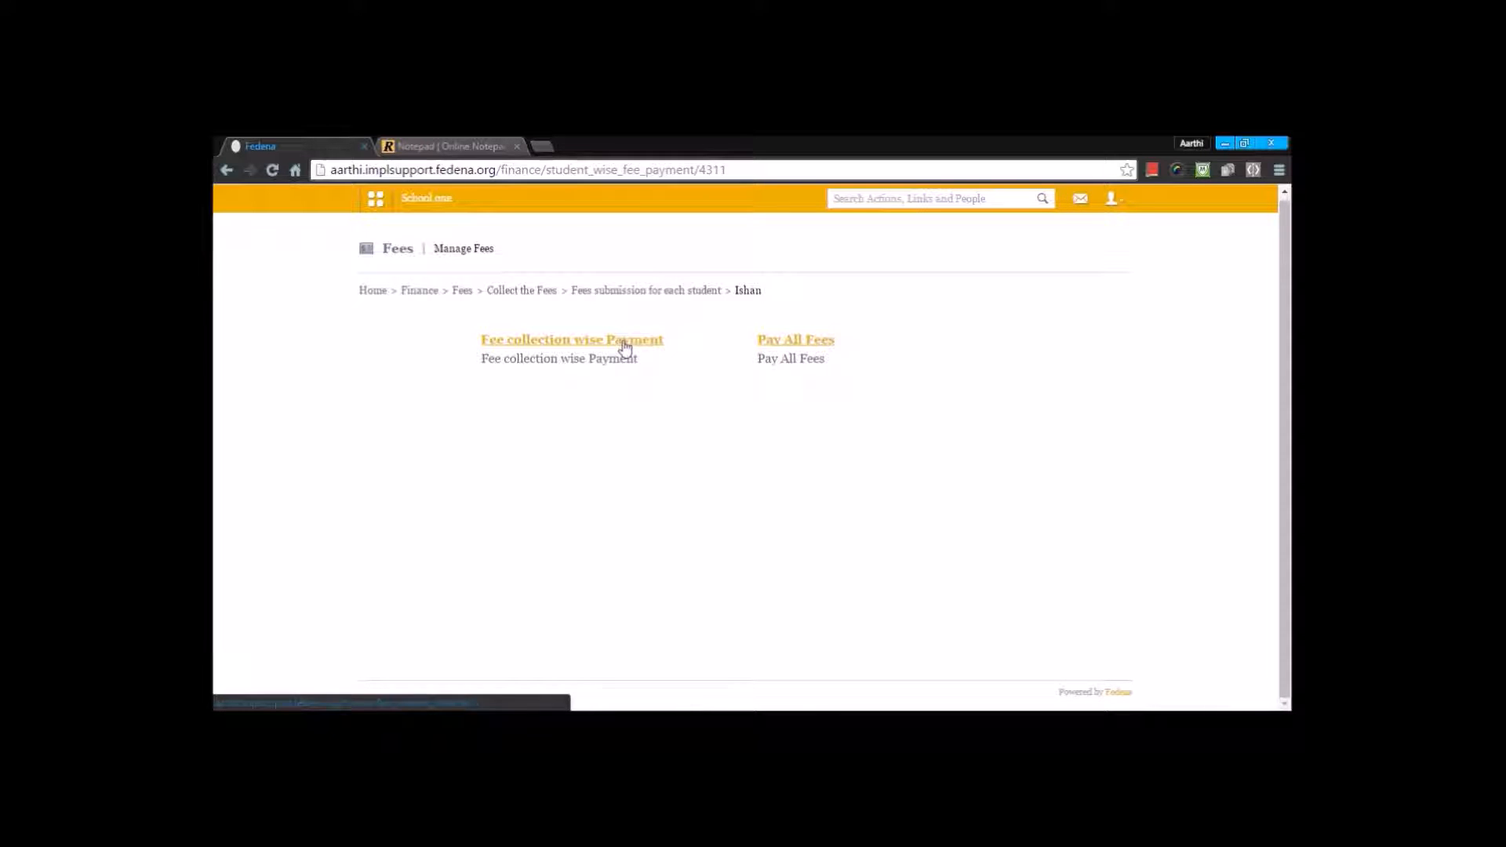
key("alt+Left")
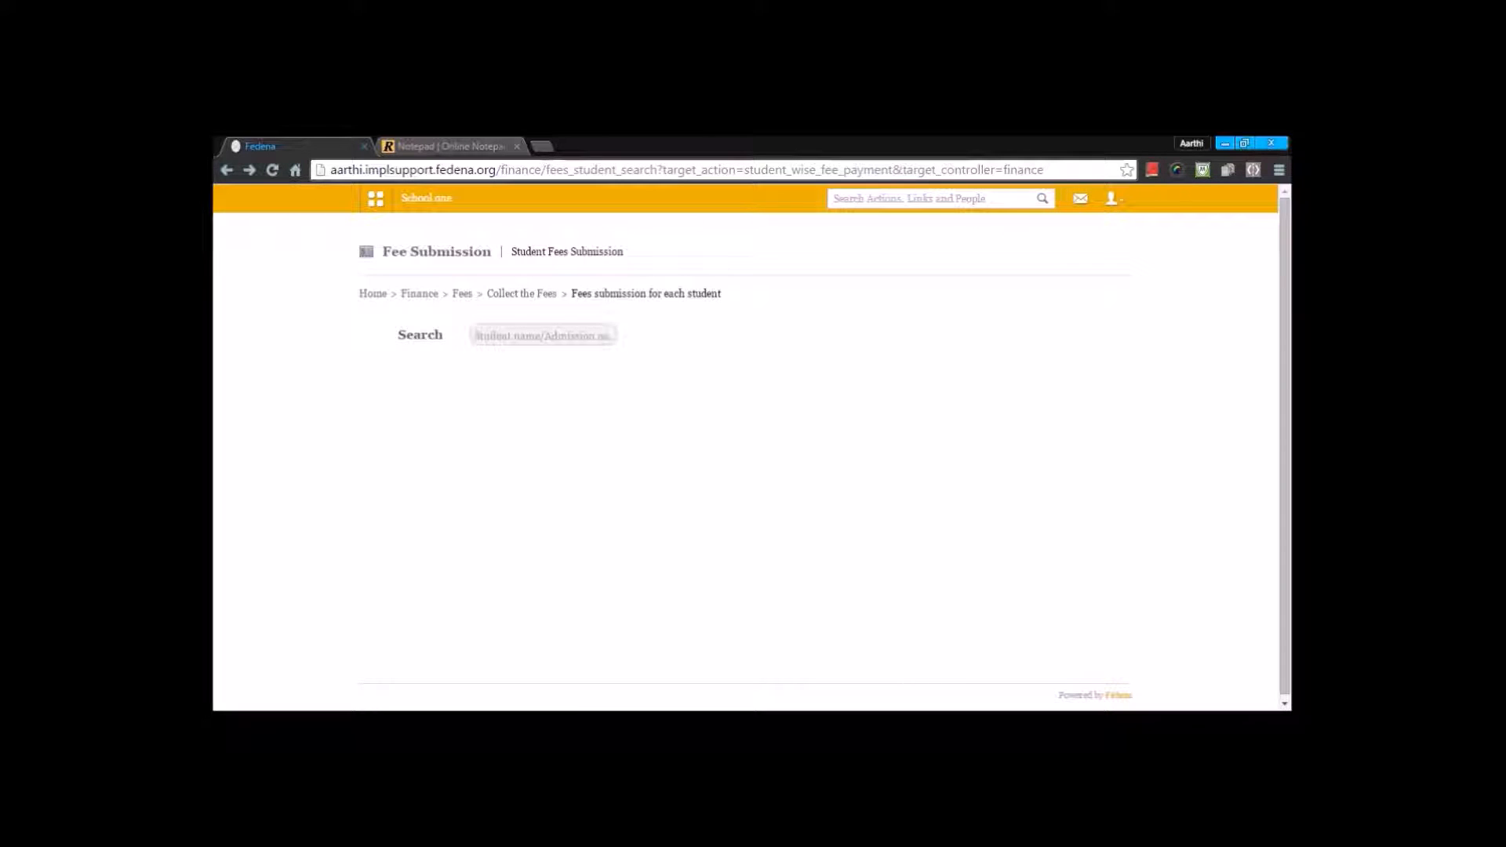
key("alt+Left")
Step: Find the same student in particular-wise fee payment and review the payment details for the "fee for all 2016 feb" collection
left_click(574, 425)
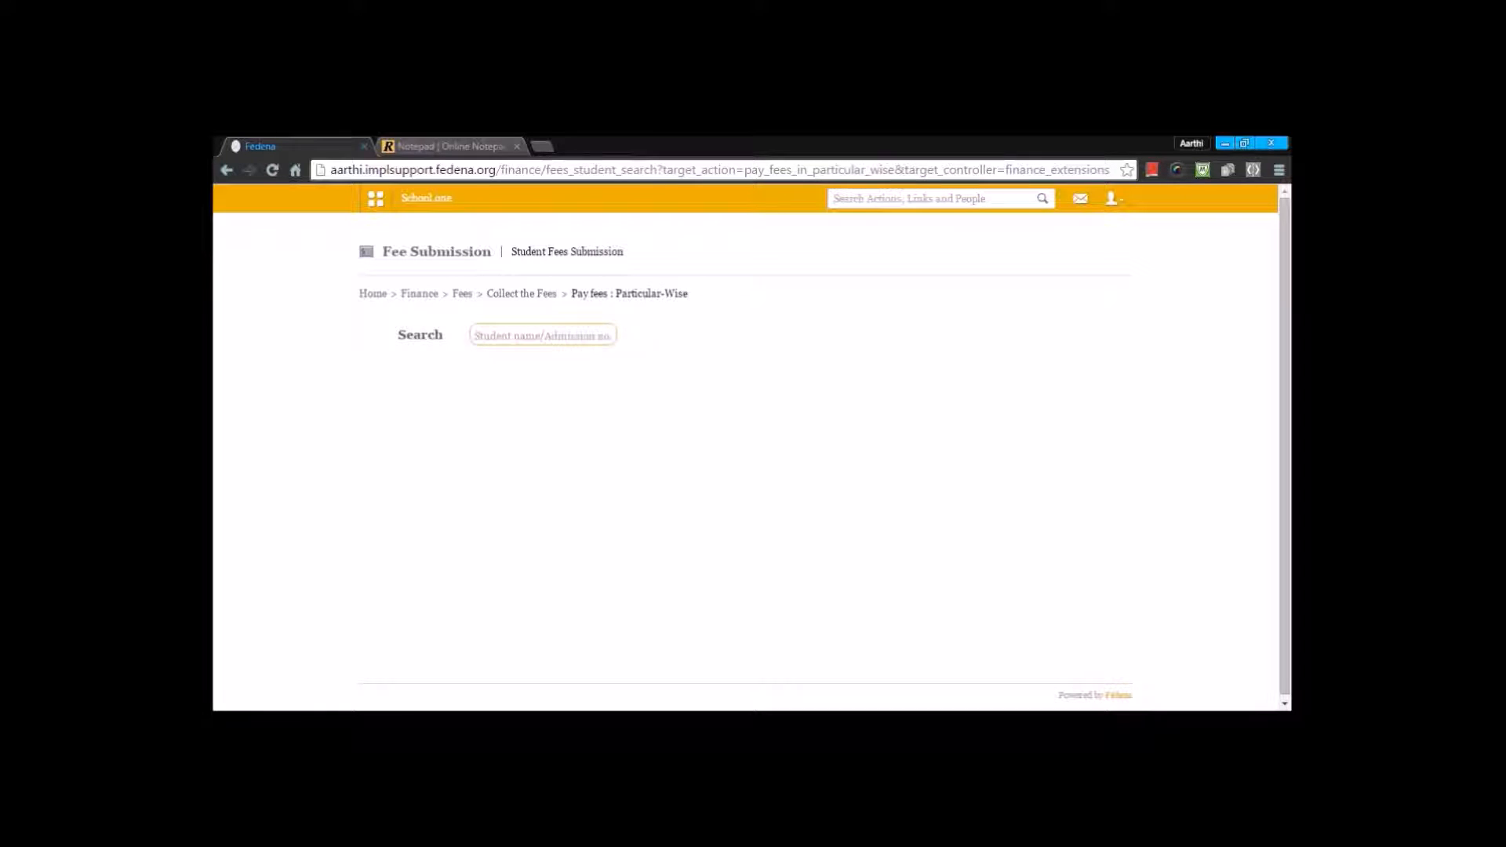
type("ish")
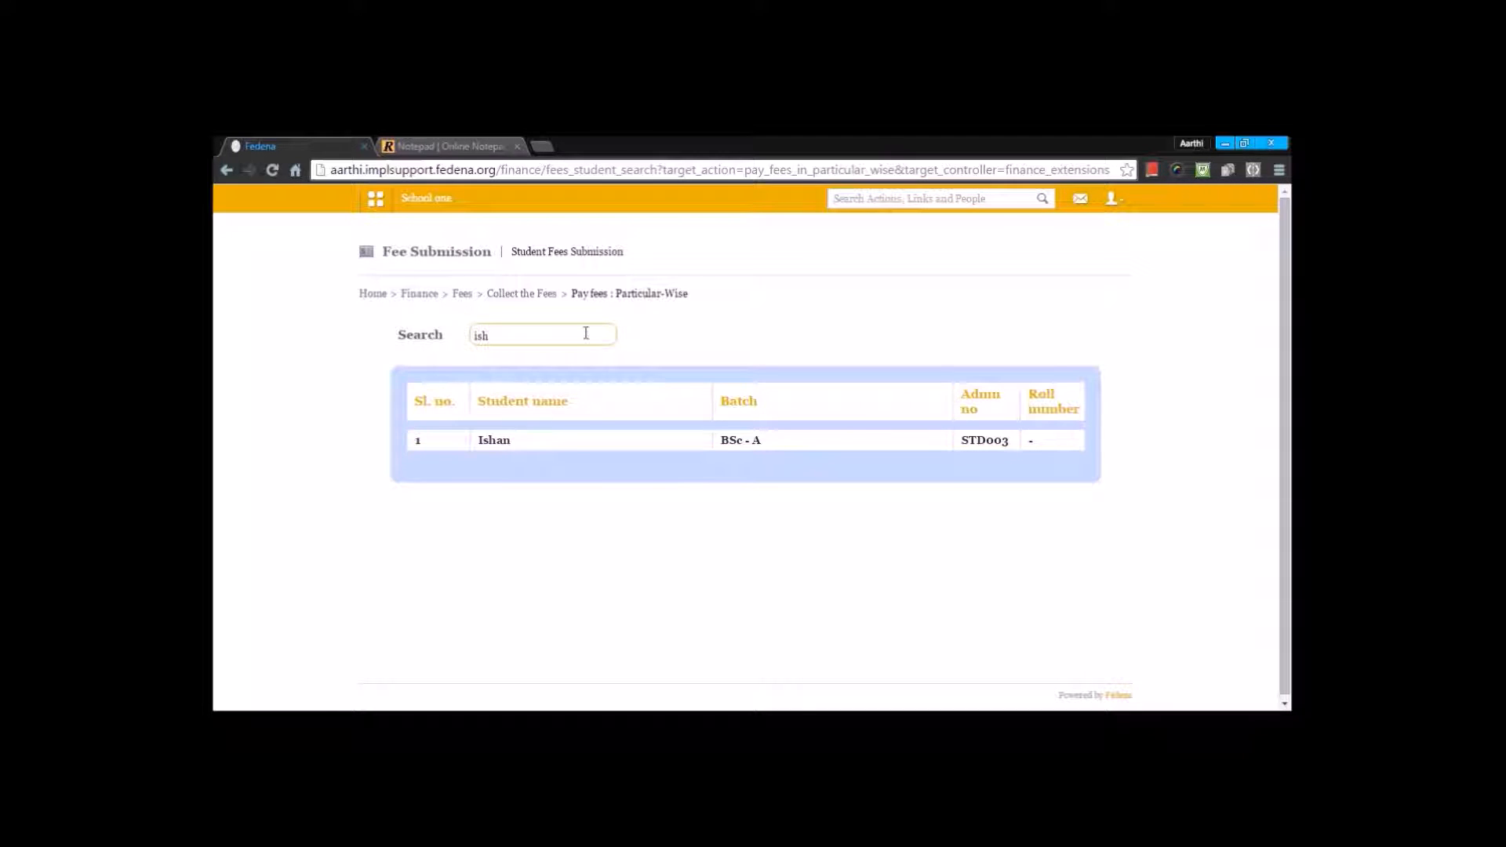
left_click(486, 444)
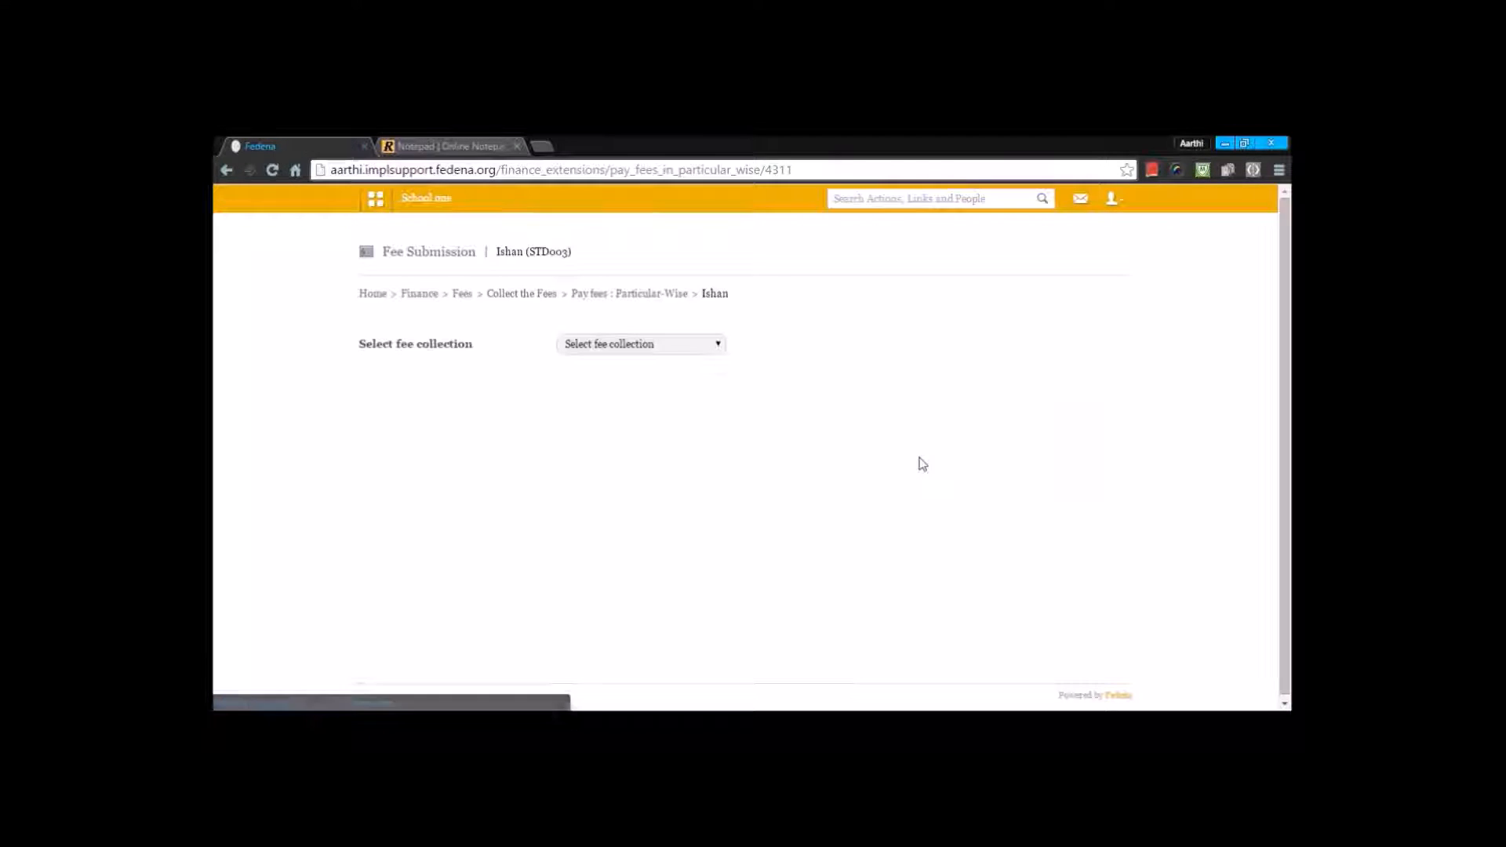
left_click(711, 350)
left_click(672, 388)
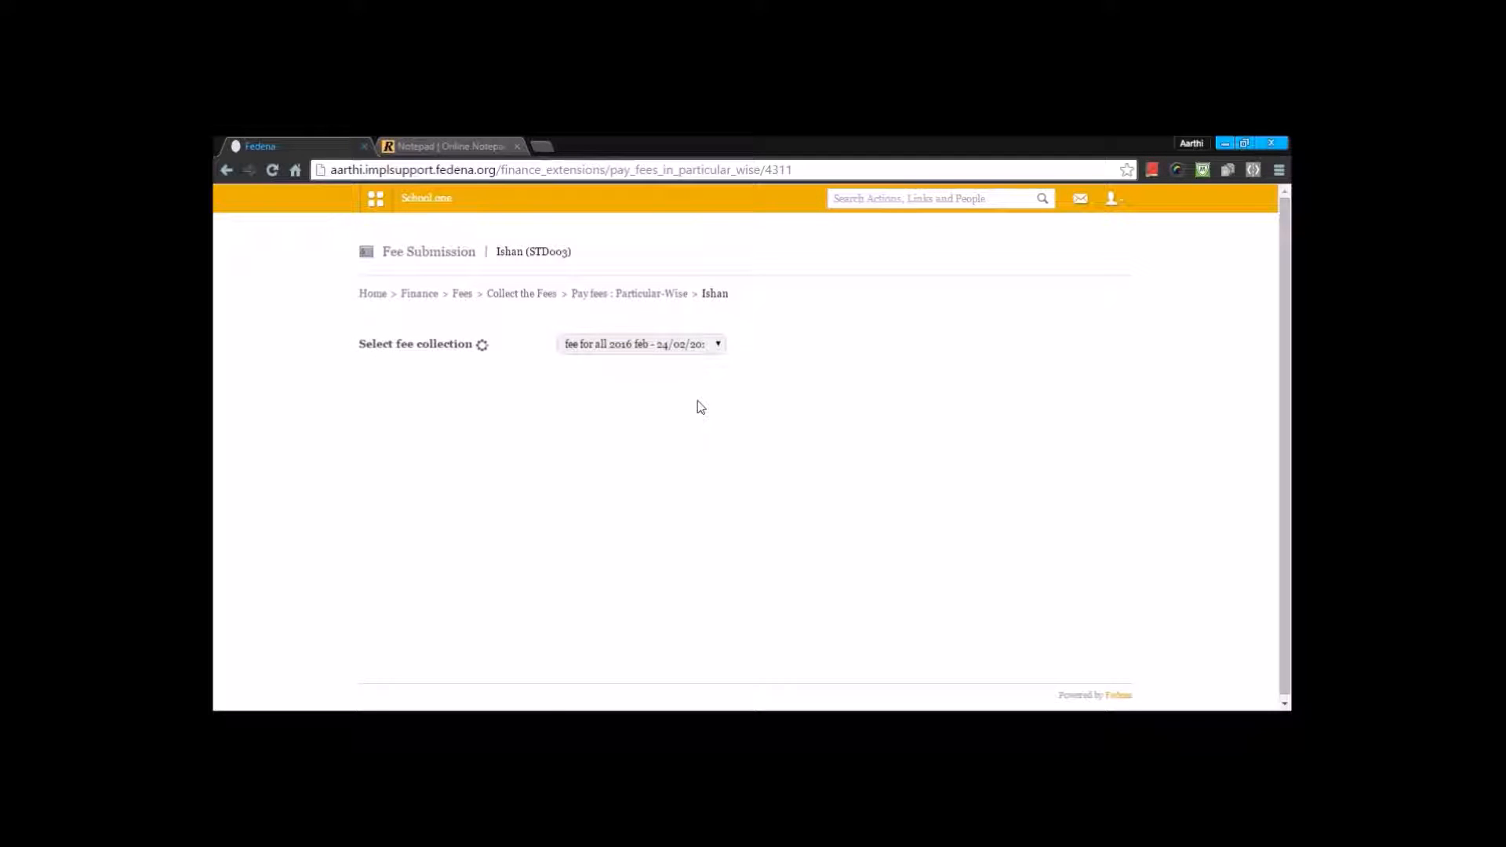
scroll(855, 477, "down", 1)
scroll(857, 476, "down", 5)
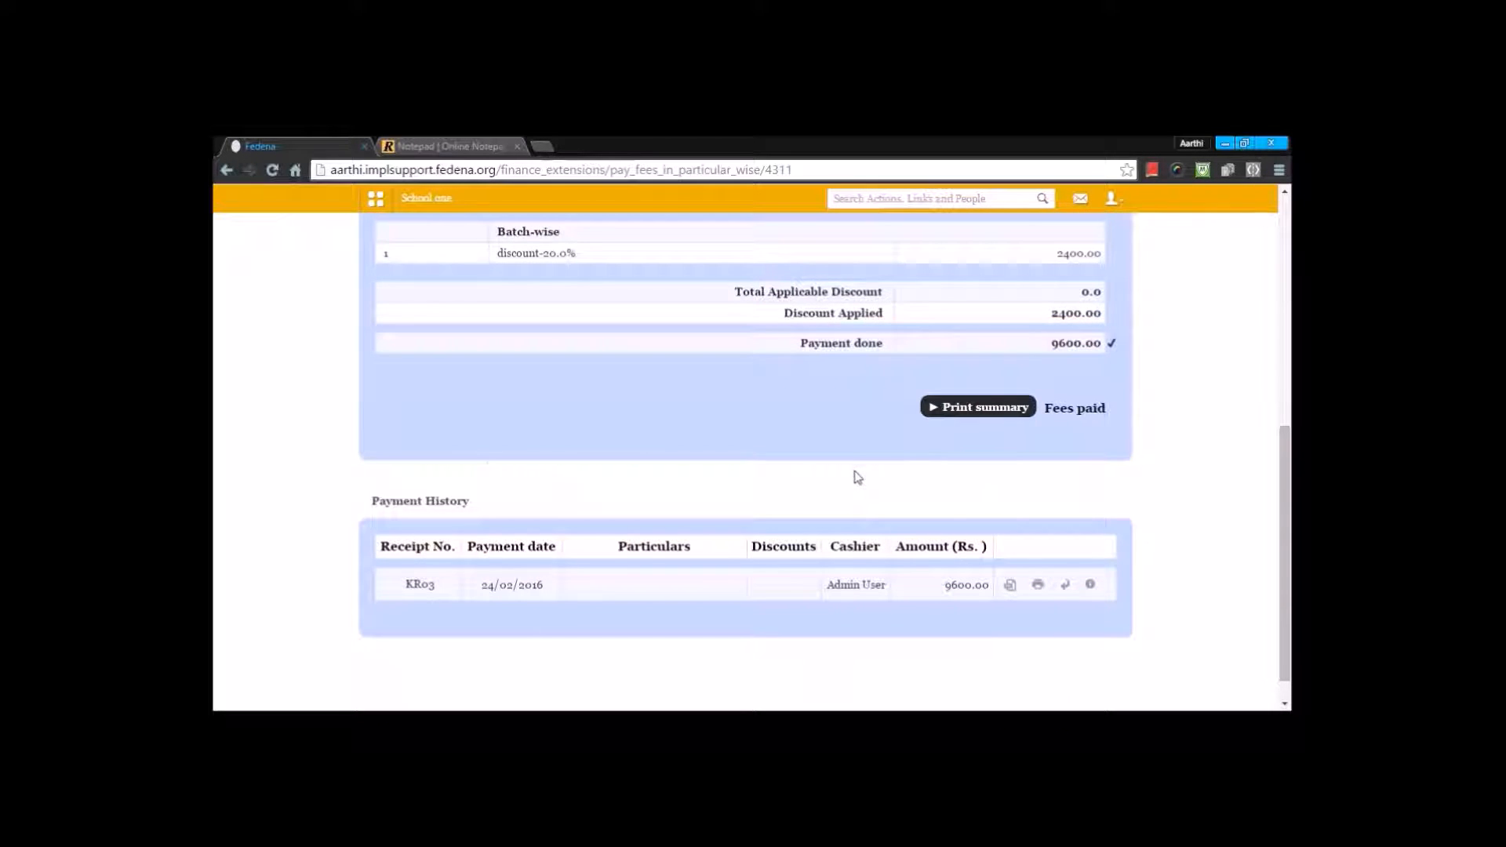
scroll(949, 515, "up", 5)
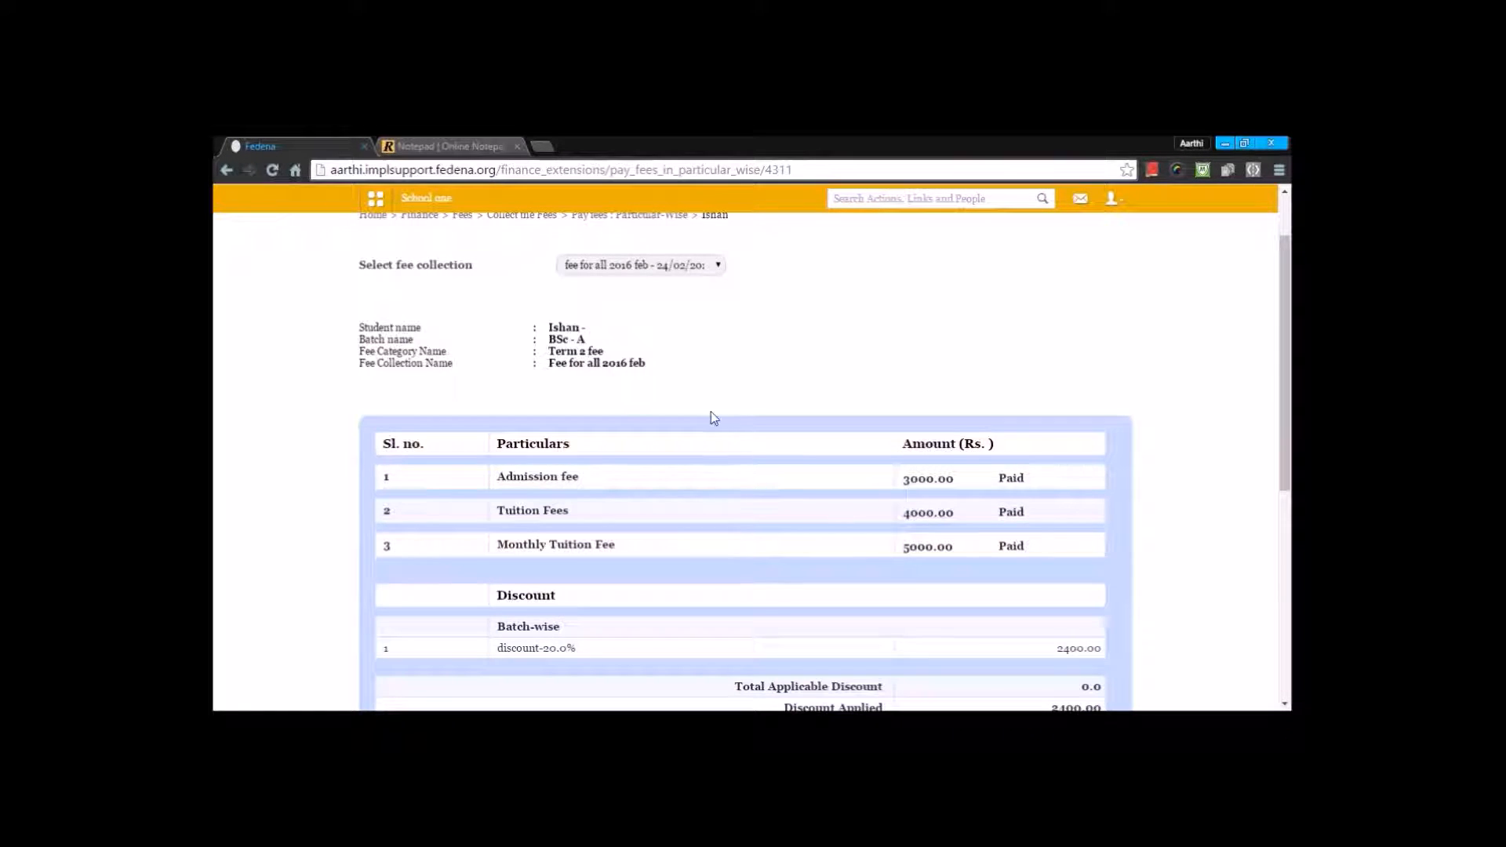
Step: Find the other student in batch BSc - A in particular-wise fee payment and select the "fee for all 2016 feb" collection
scroll(706, 377, "up", 1)
left_click(661, 343)
left_click(638, 371)
left_click(539, 368)
type("kate")
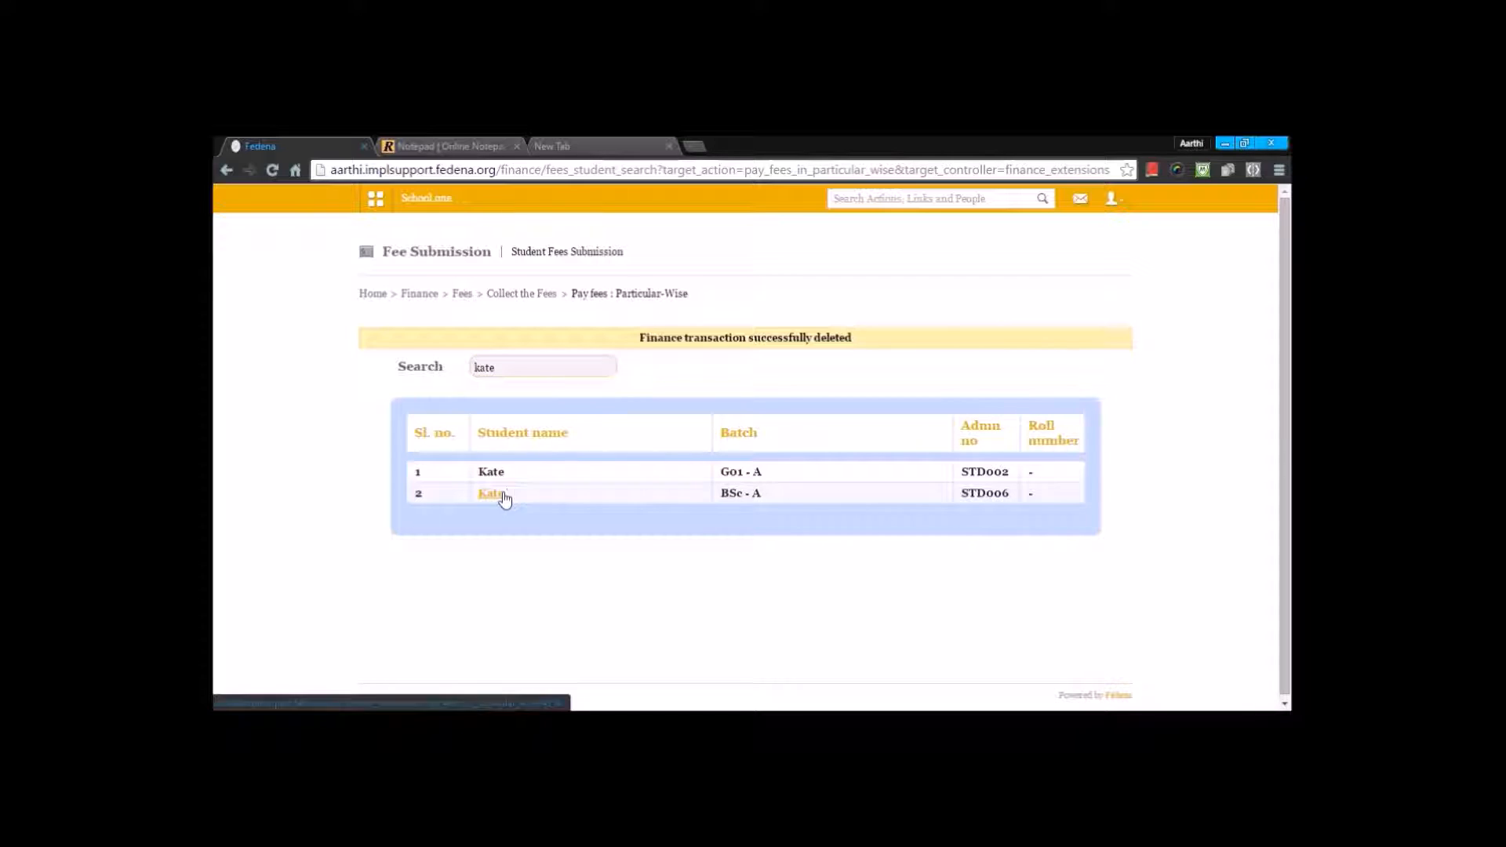
left_click(501, 495)
left_click(650, 353)
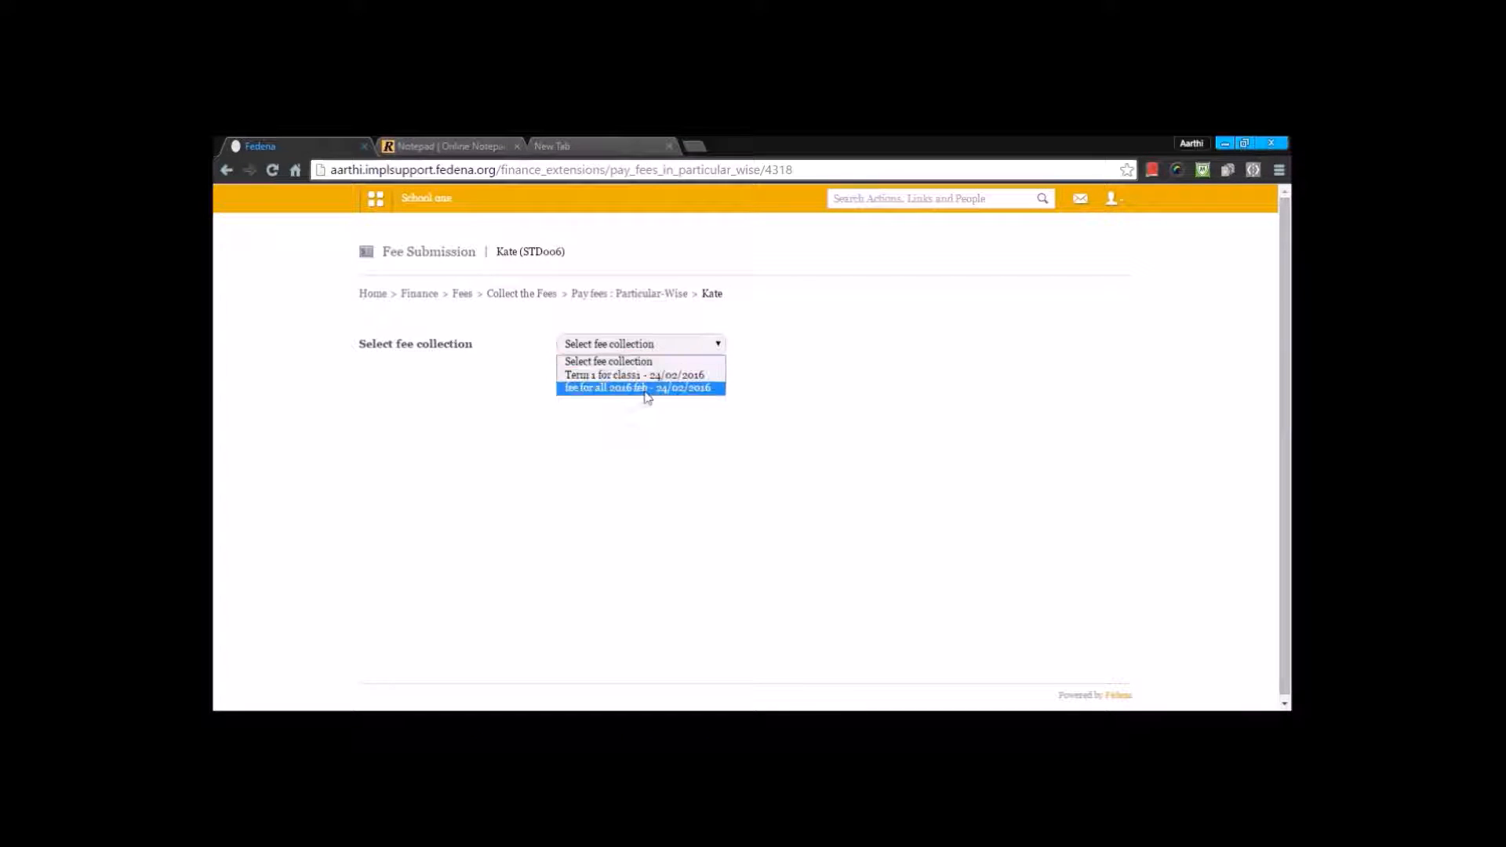
left_click(648, 392)
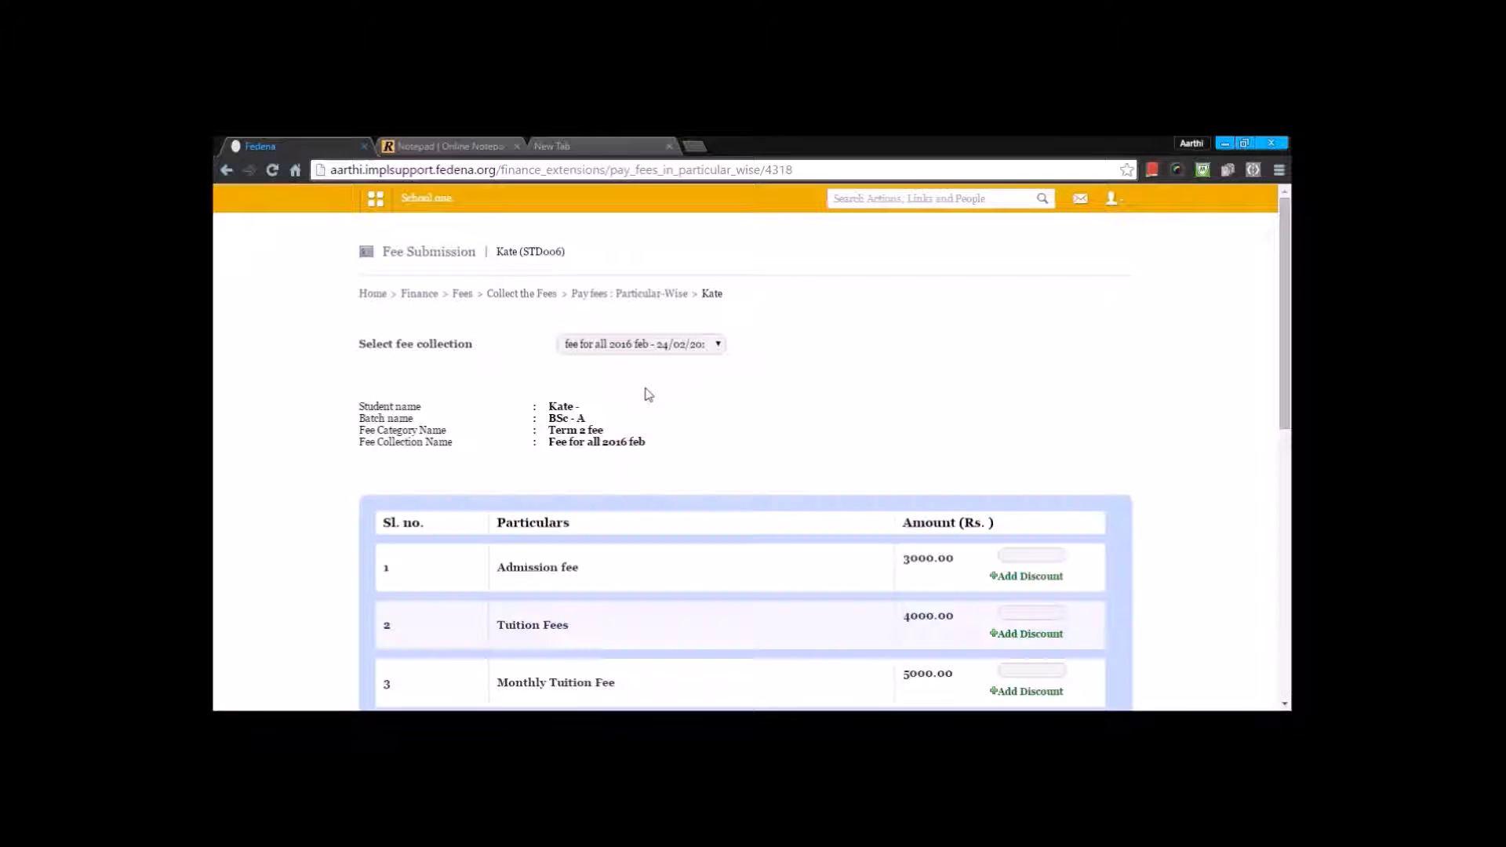
Step: Examine the fee particulars, batch-wise discount, amount to pay and payment options of the student's fee collection
scroll(800, 487, "down", 2)
scroll(903, 527, "down", 2)
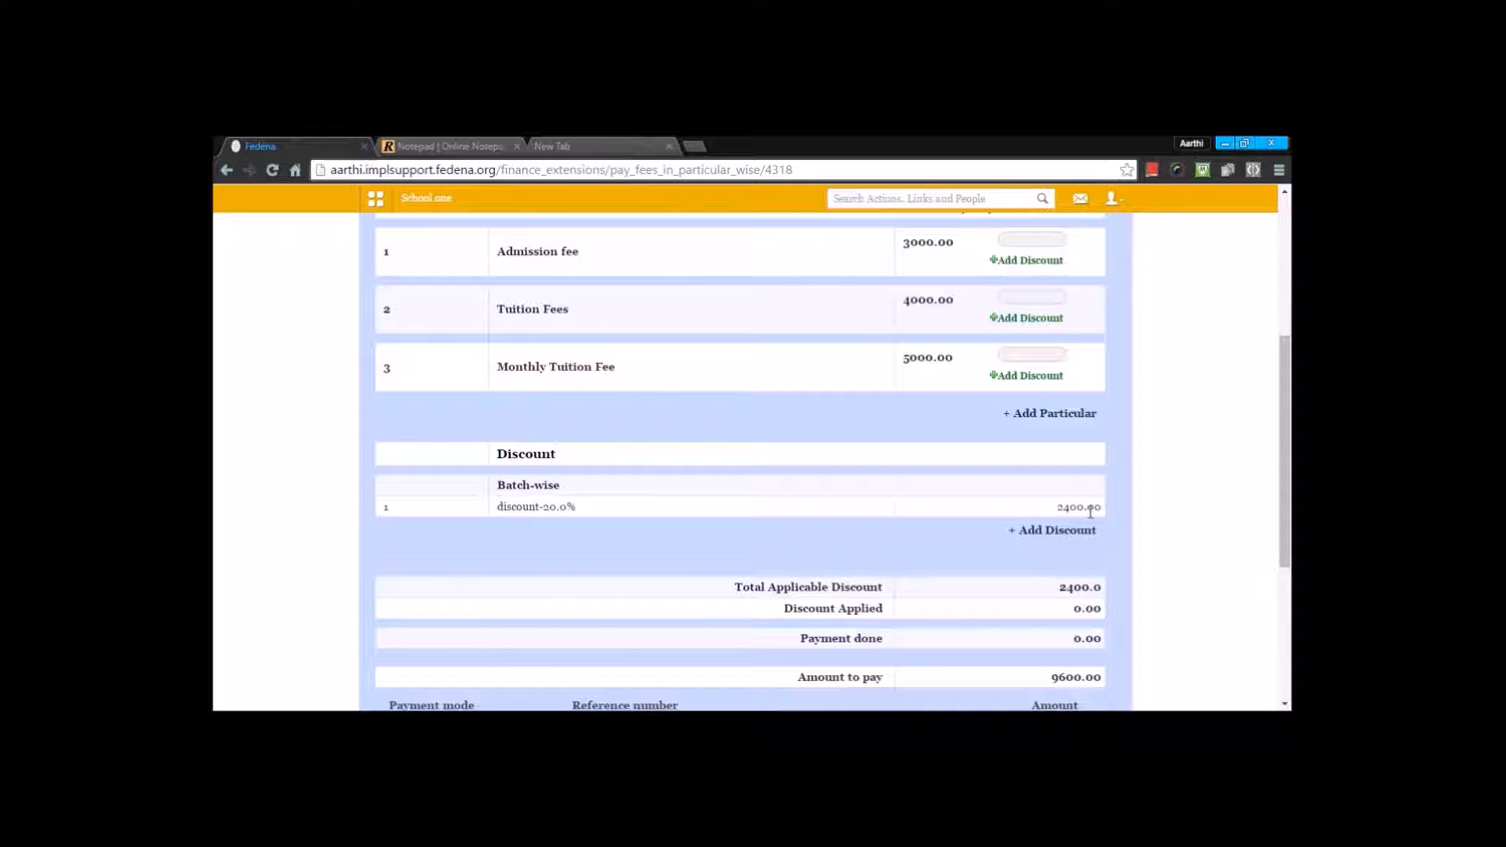
scroll(1090, 513, "up", 2)
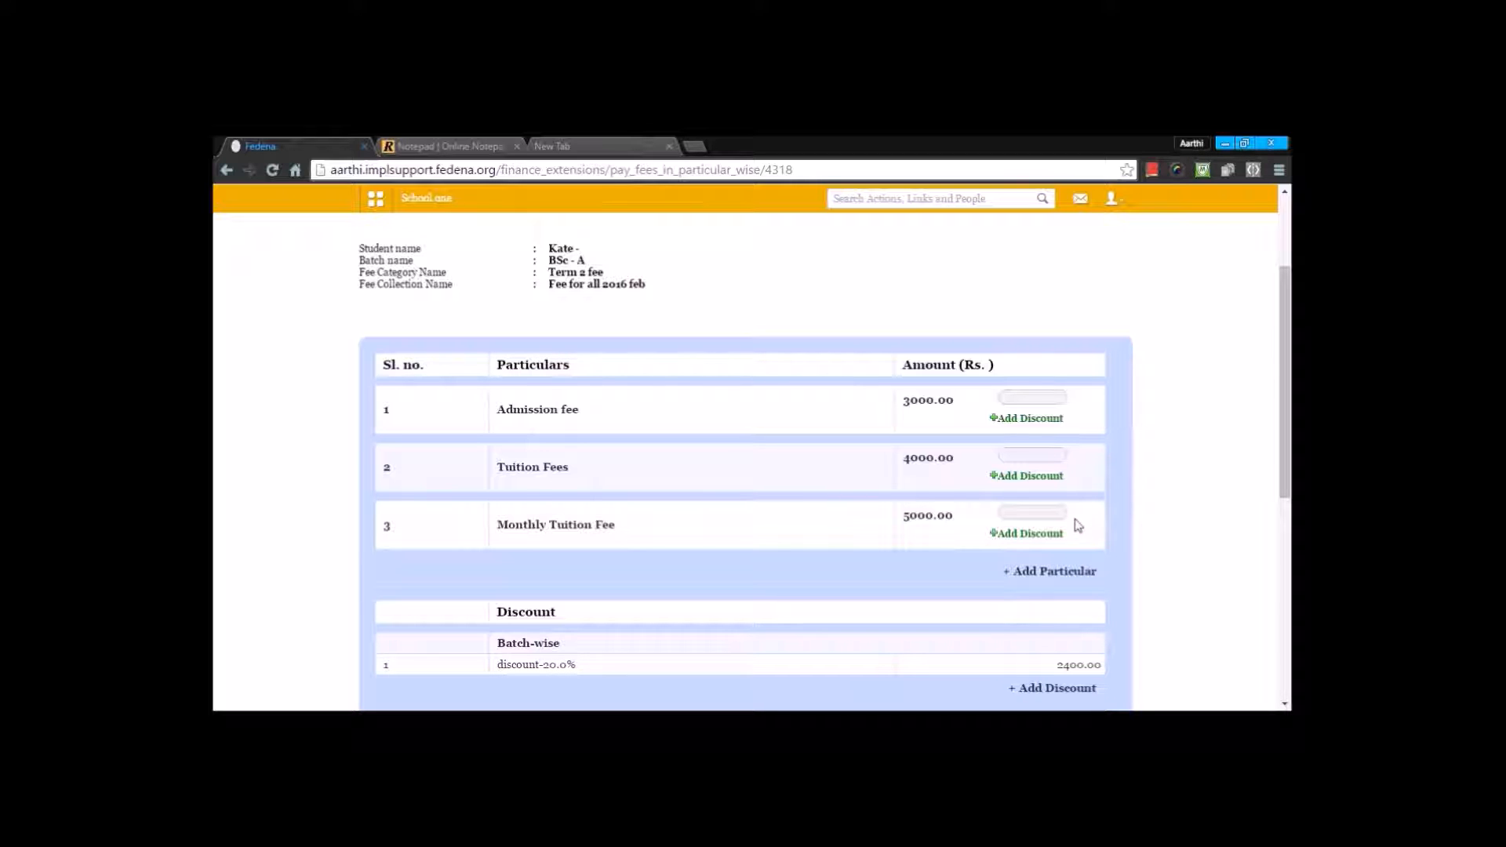
scroll(968, 506, "down", 2)
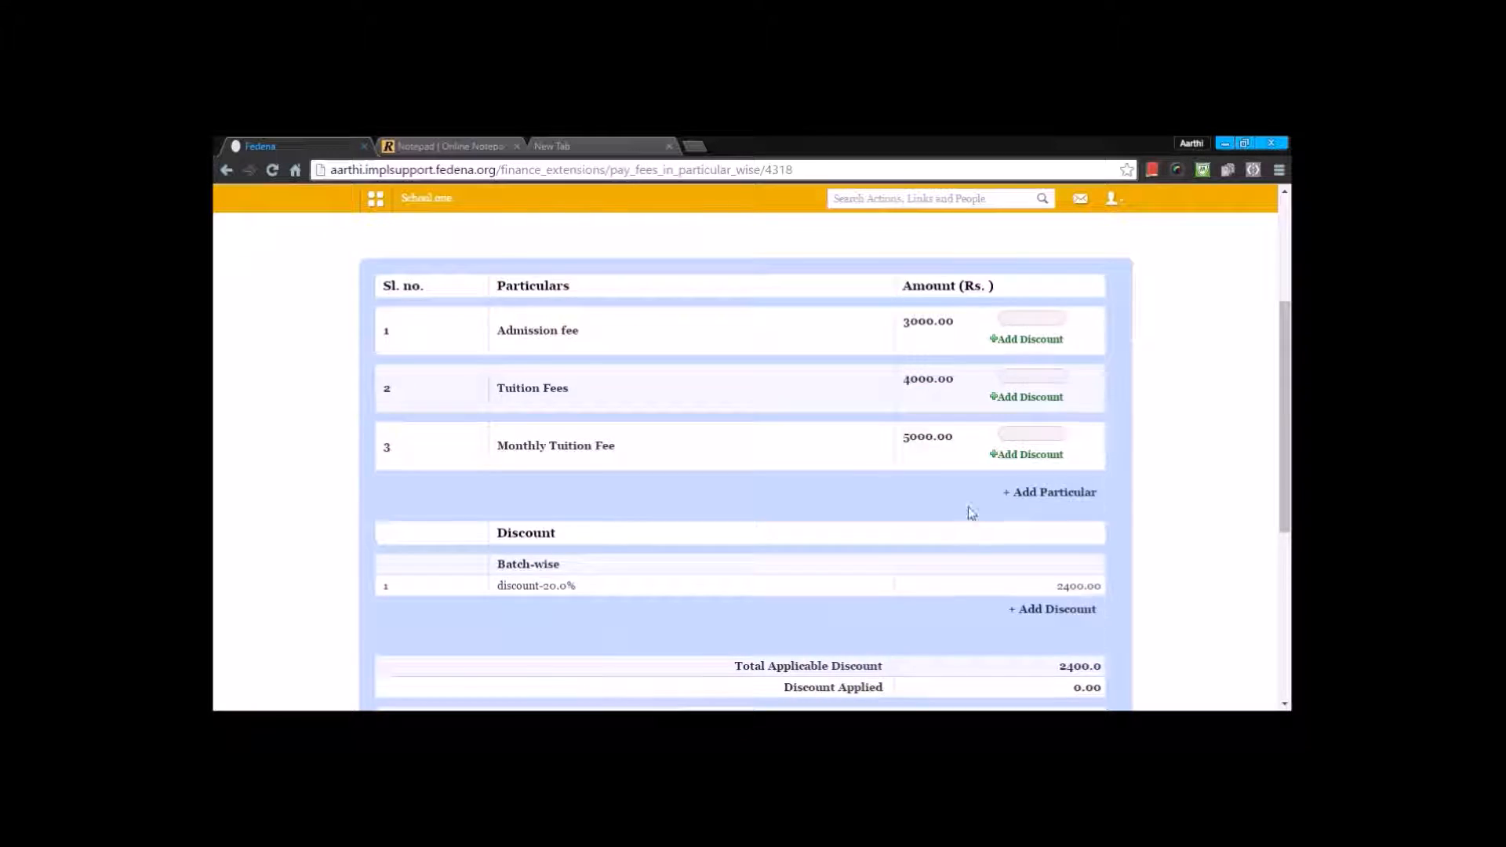
scroll(977, 511, "up", 1)
scroll(1004, 526, "down", 3)
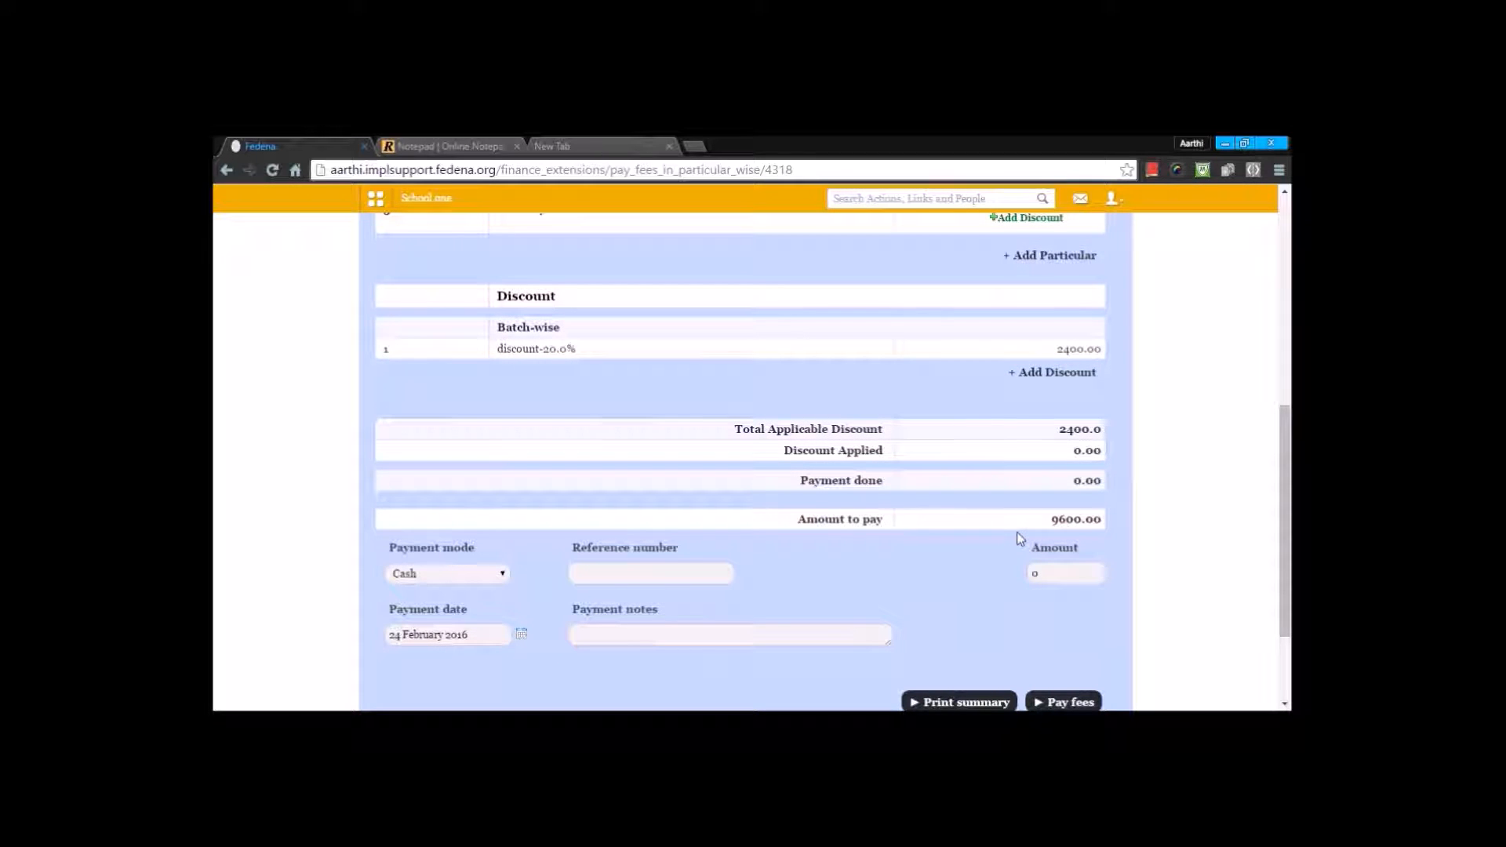
scroll(1020, 471, "up", 4)
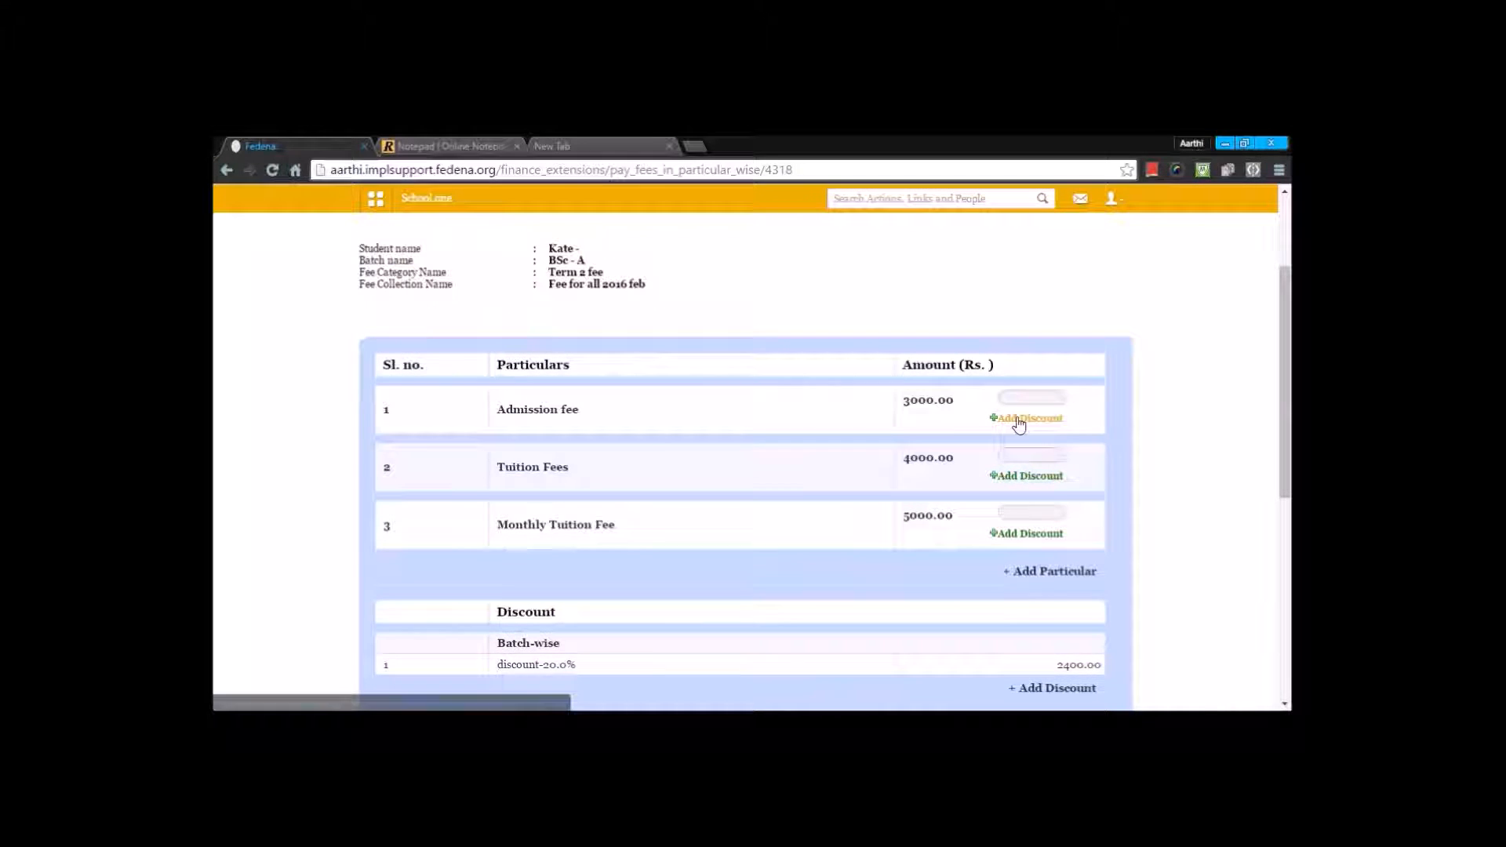
Step: Add a discount named "discount" with a value of 1200 to the Admission fee particular
left_click(1026, 418)
left_click(804, 444)
type("discount")
left_click(1034, 451)
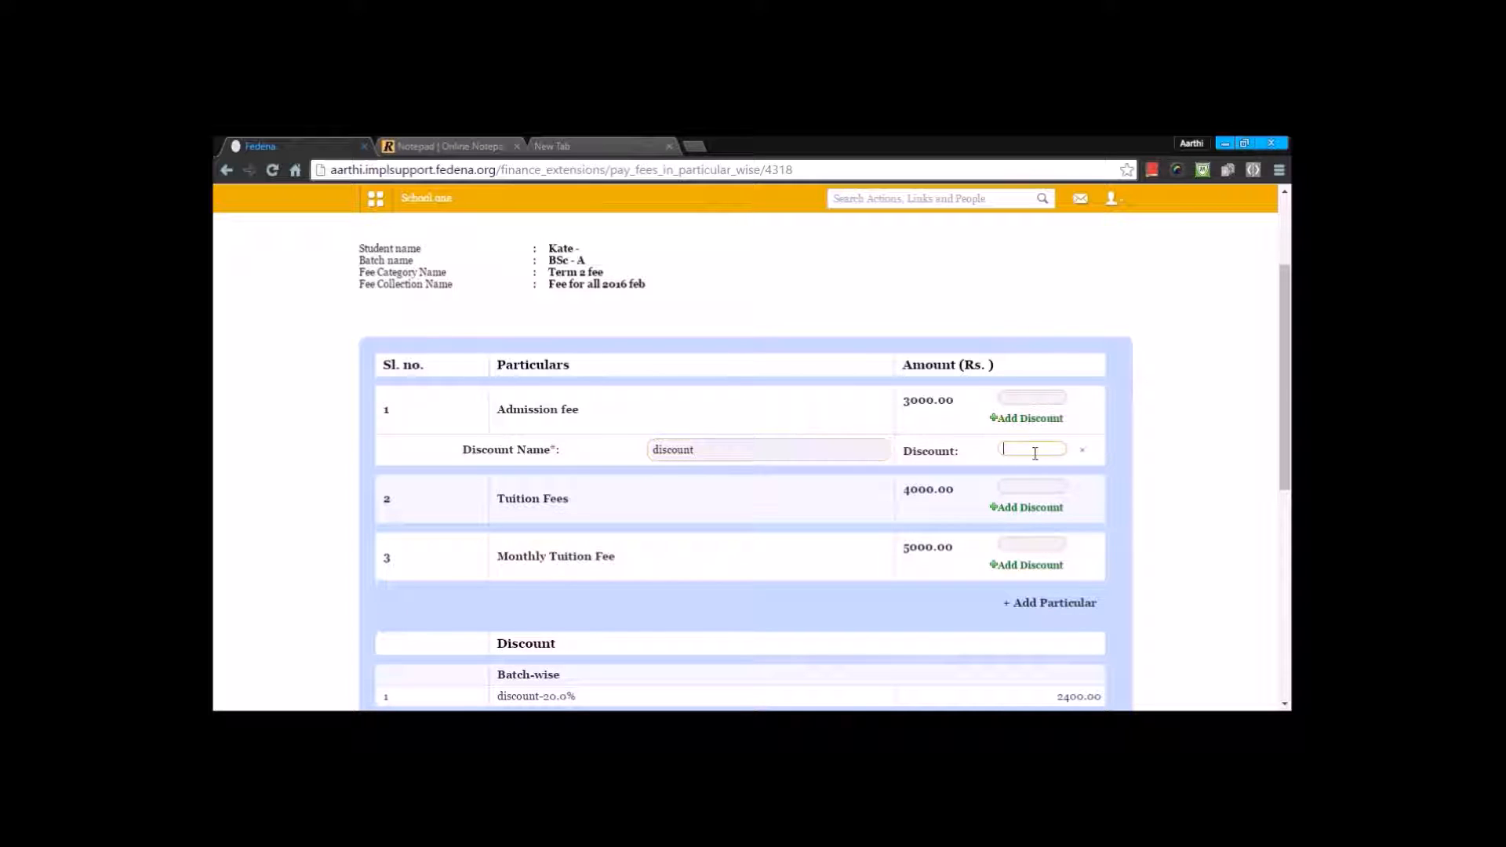
type("1200")
Step: Add a discount named "discount2" with a value of 1200 to the Tuition Fees particular and check the discount totals
left_click(1020, 508)
left_click(737, 541)
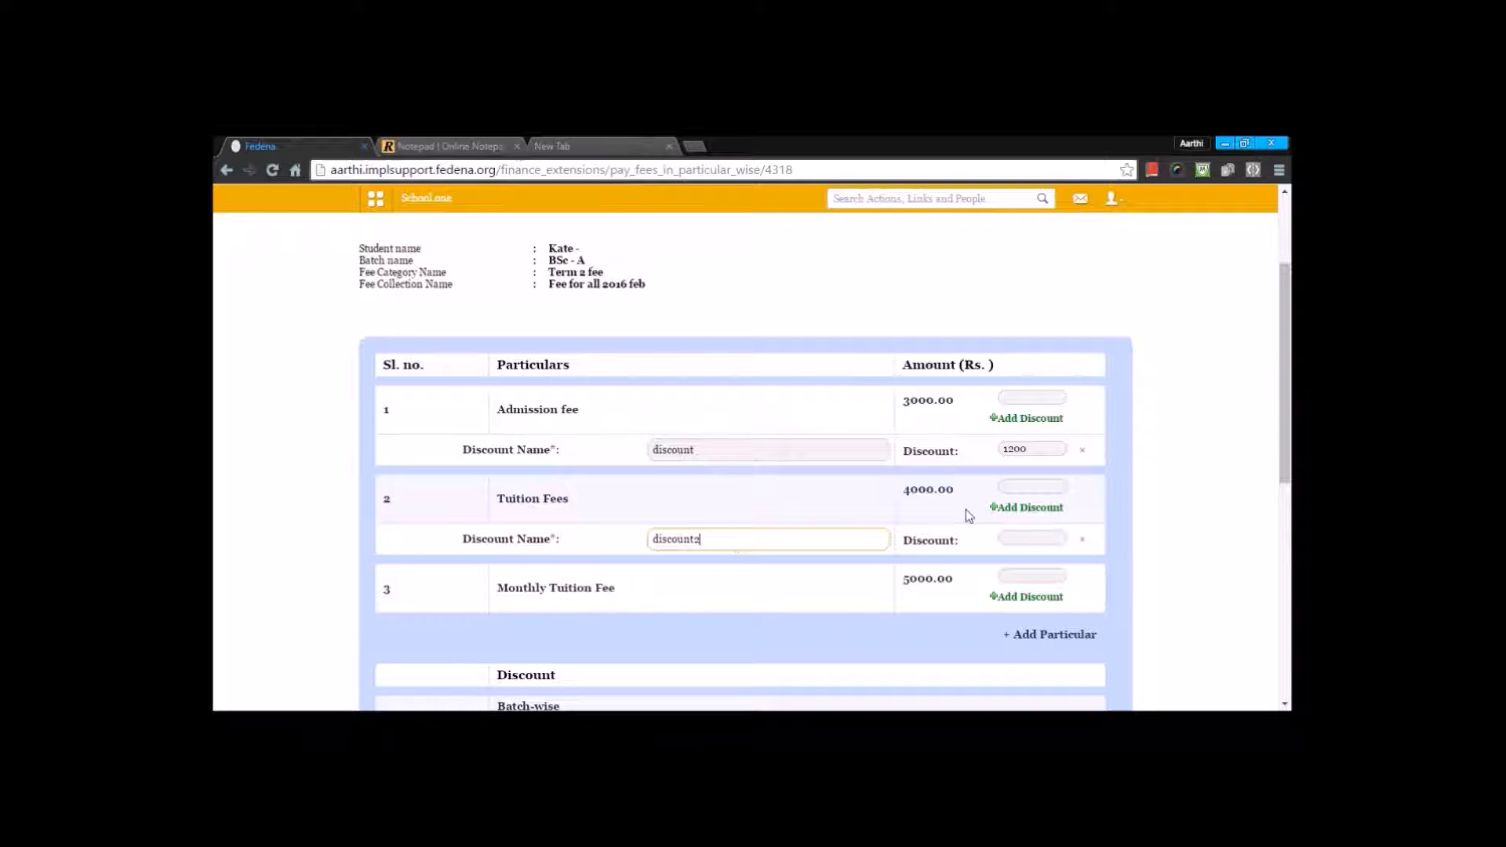
left_click(1040, 536)
type("1200")
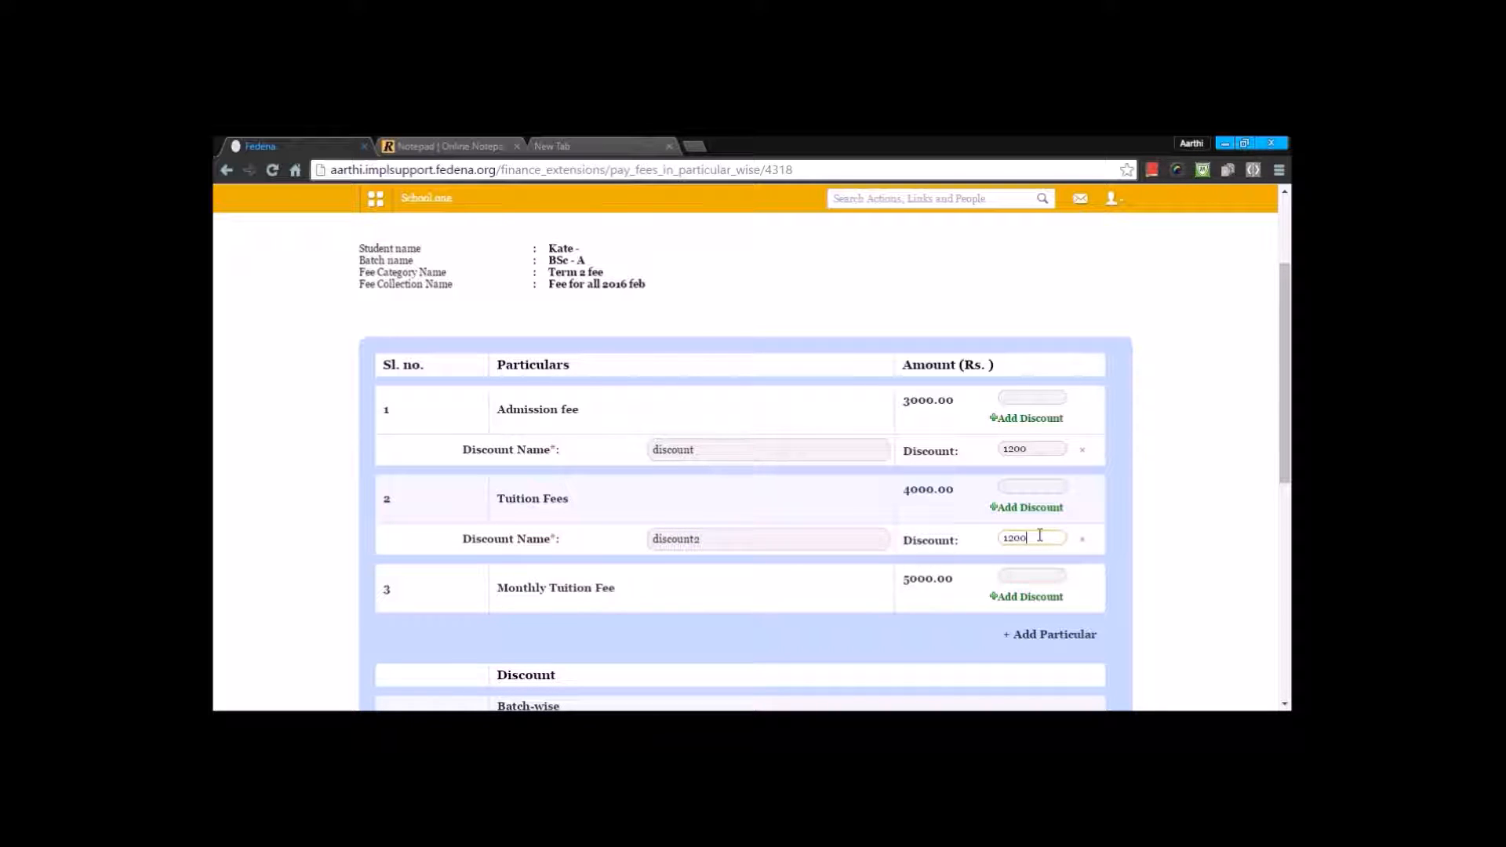
scroll(1167, 503, "down", 3)
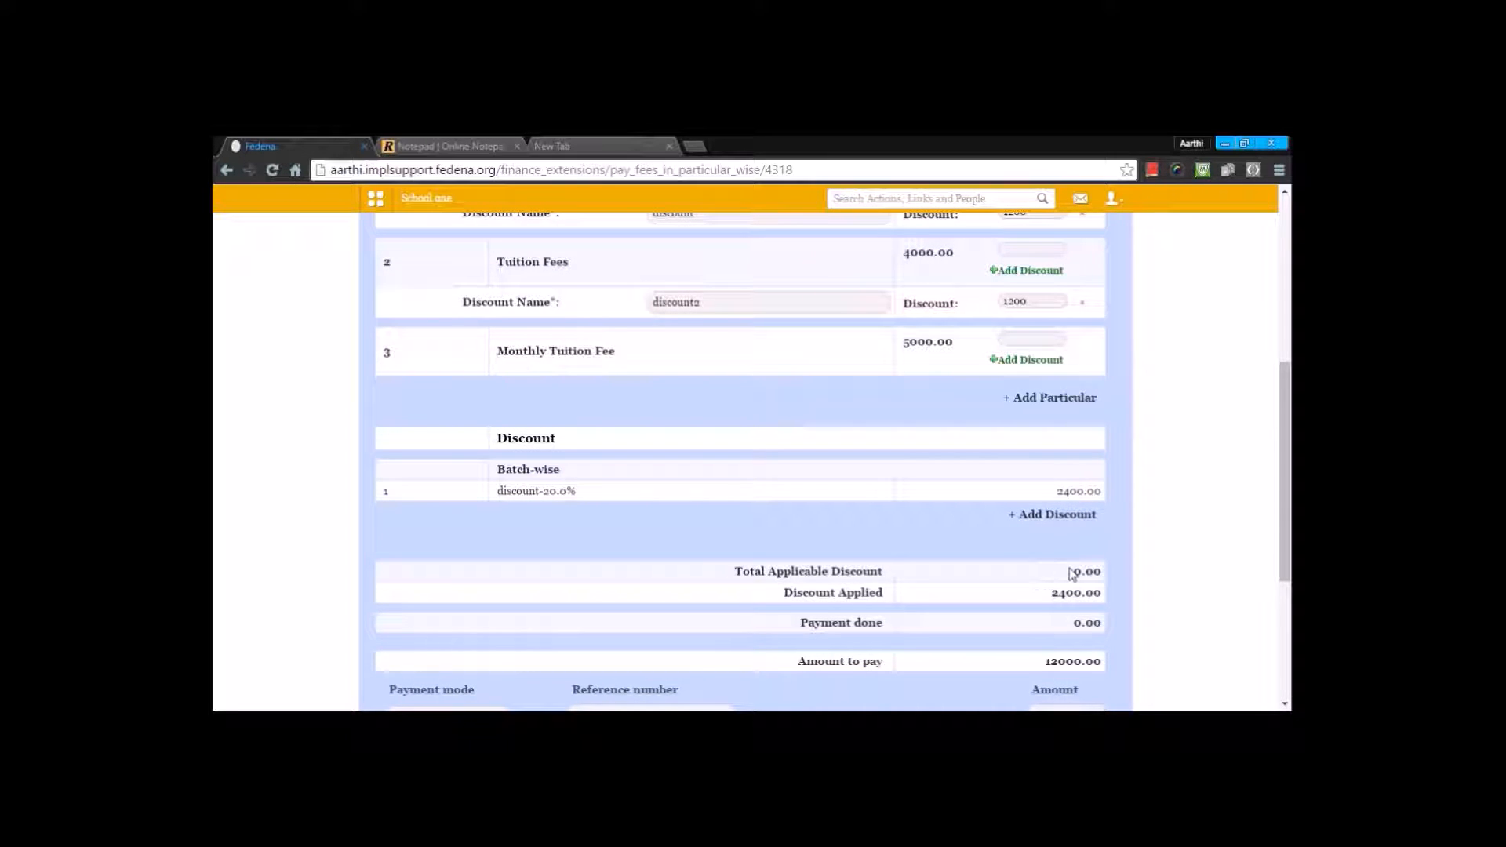
Step: Enter payment amounts of 1000 for the Admission fee and 2000 for the Tuition Fees
scroll(1072, 578, "up", 2)
scroll(1068, 534, "up", 2)
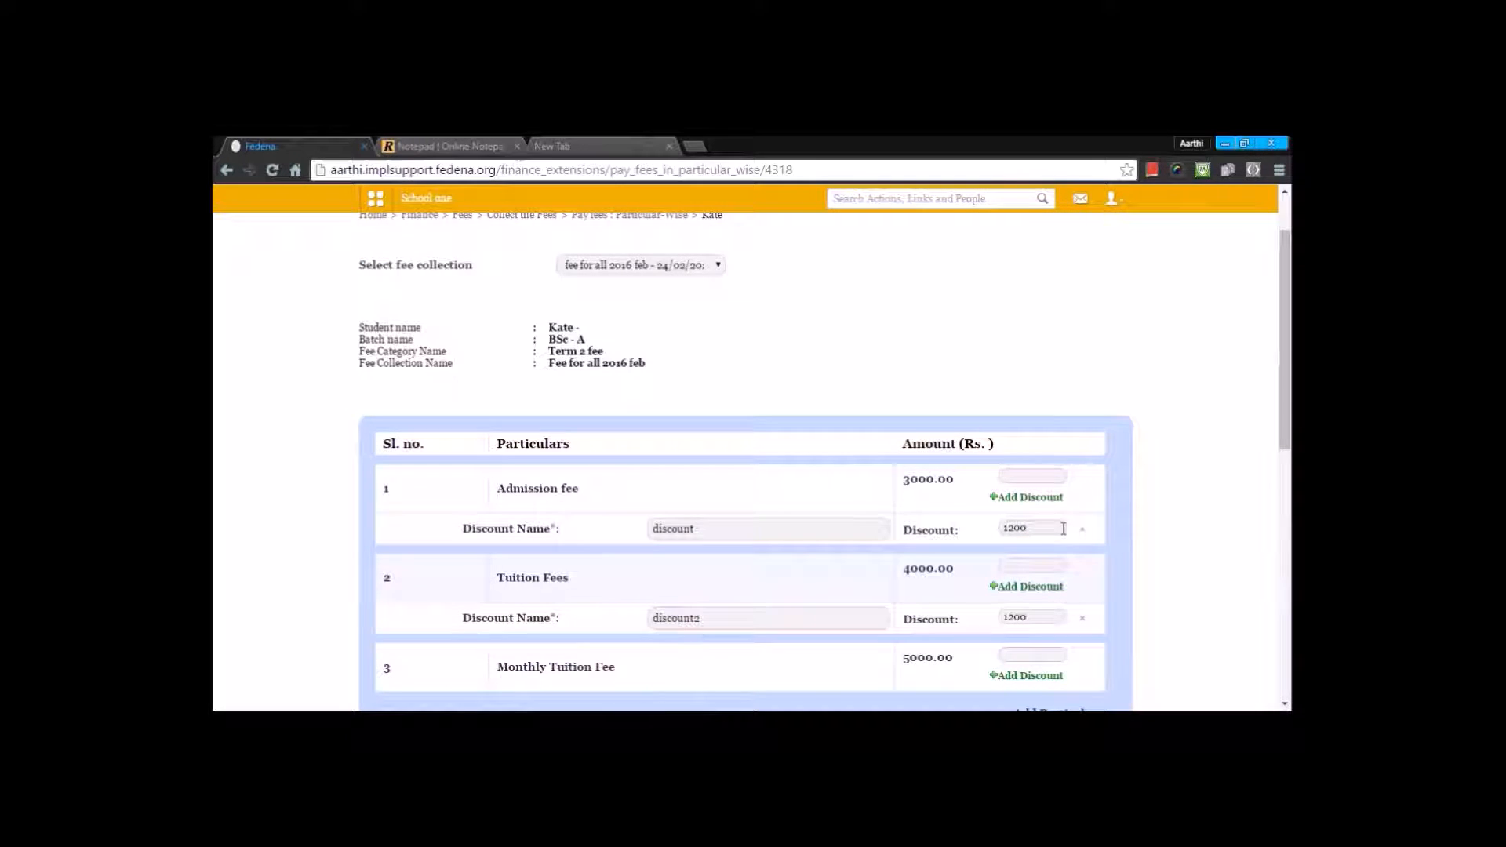
left_click(1024, 474)
type("1000")
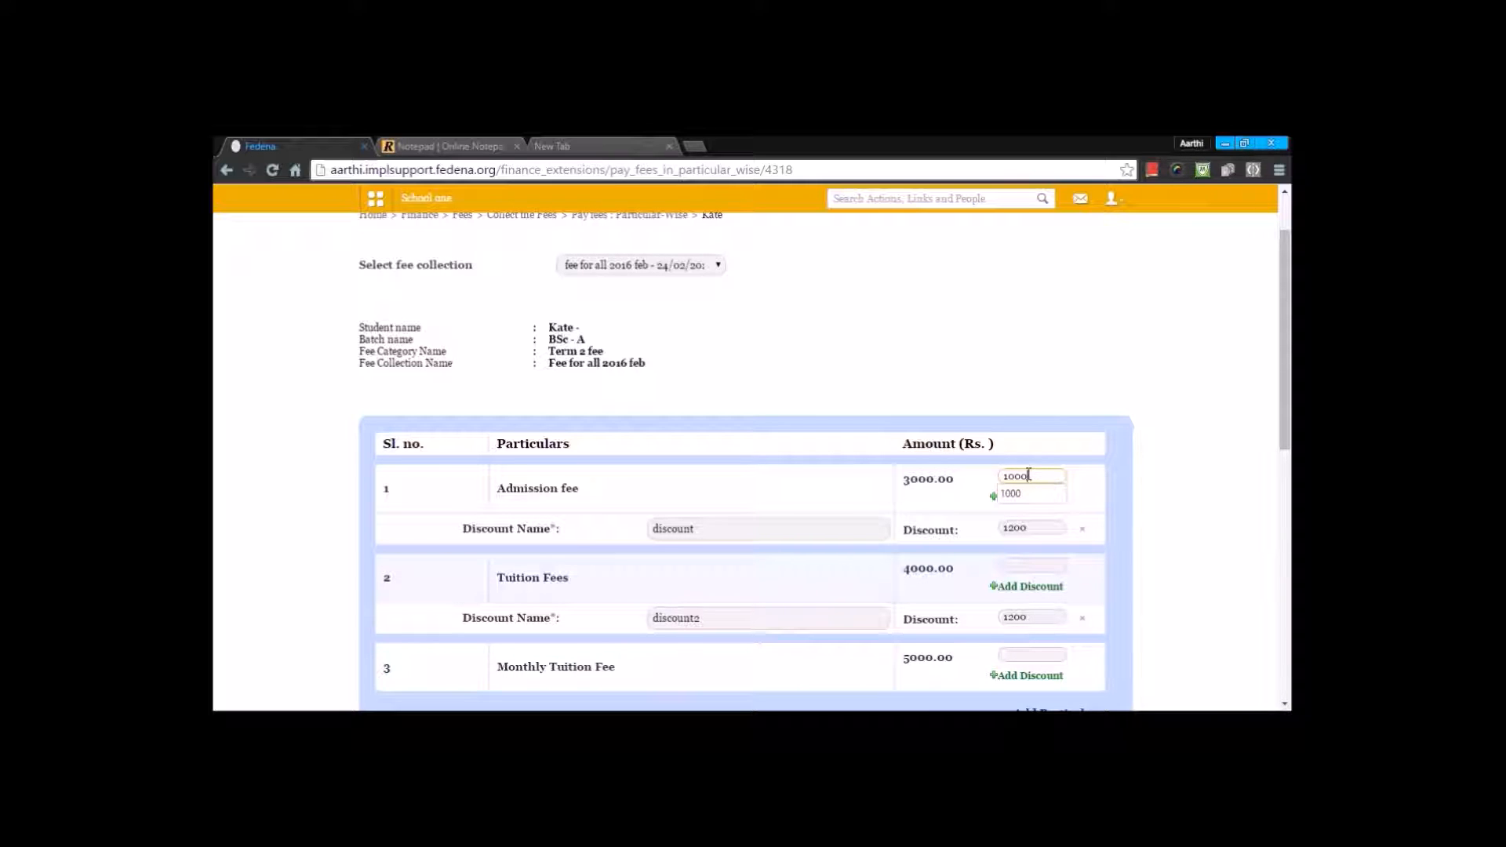
left_click(1024, 564)
type("2000")
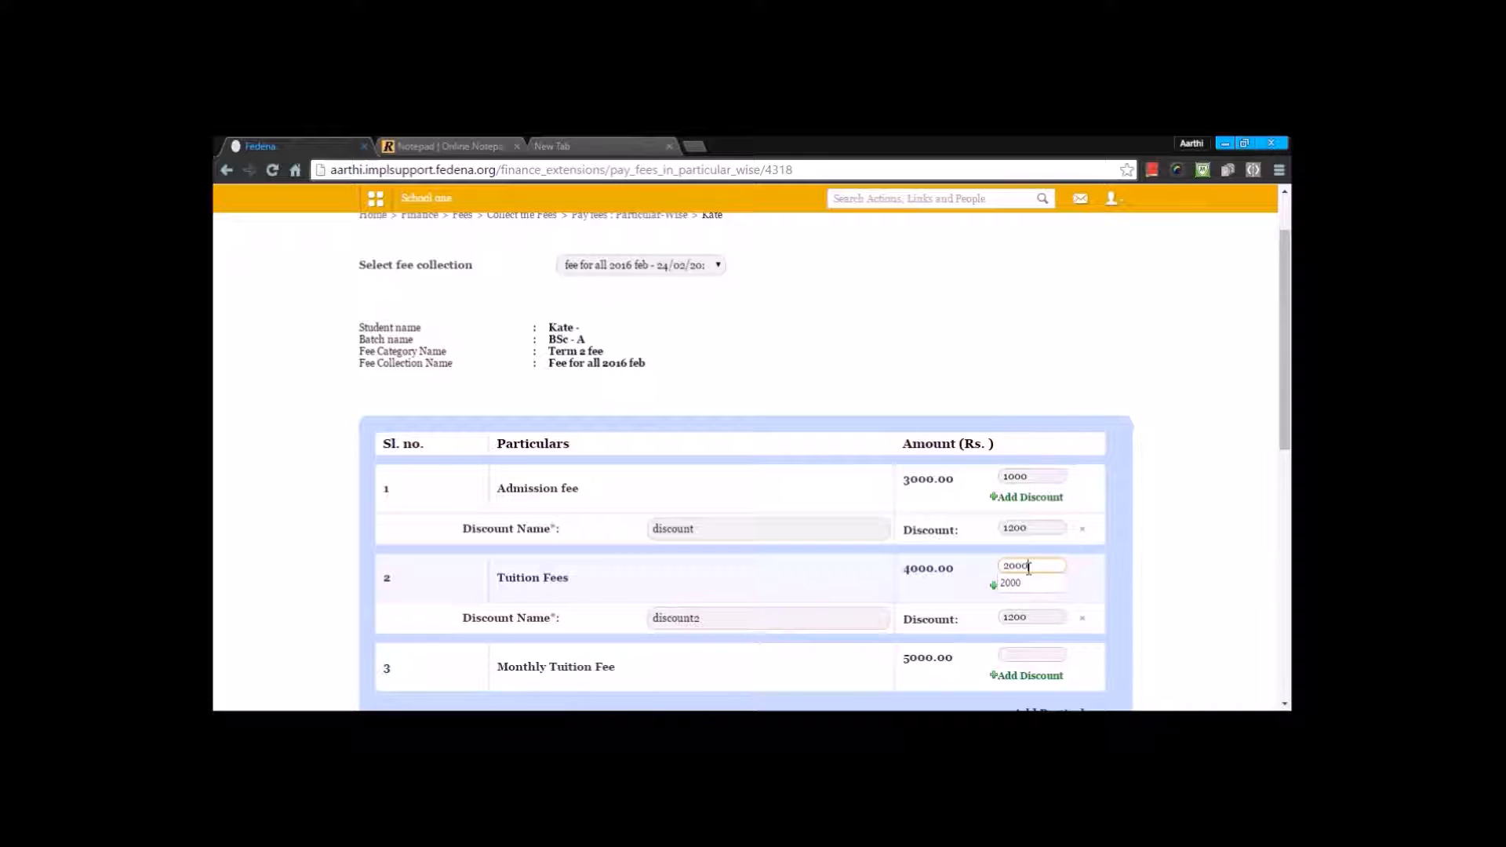
left_click(1146, 573)
Step: Submit the particular-wise fee payment in Cash mode, then preview its receipt and close the preview without printing
scroll(1145, 572, "down", 1)
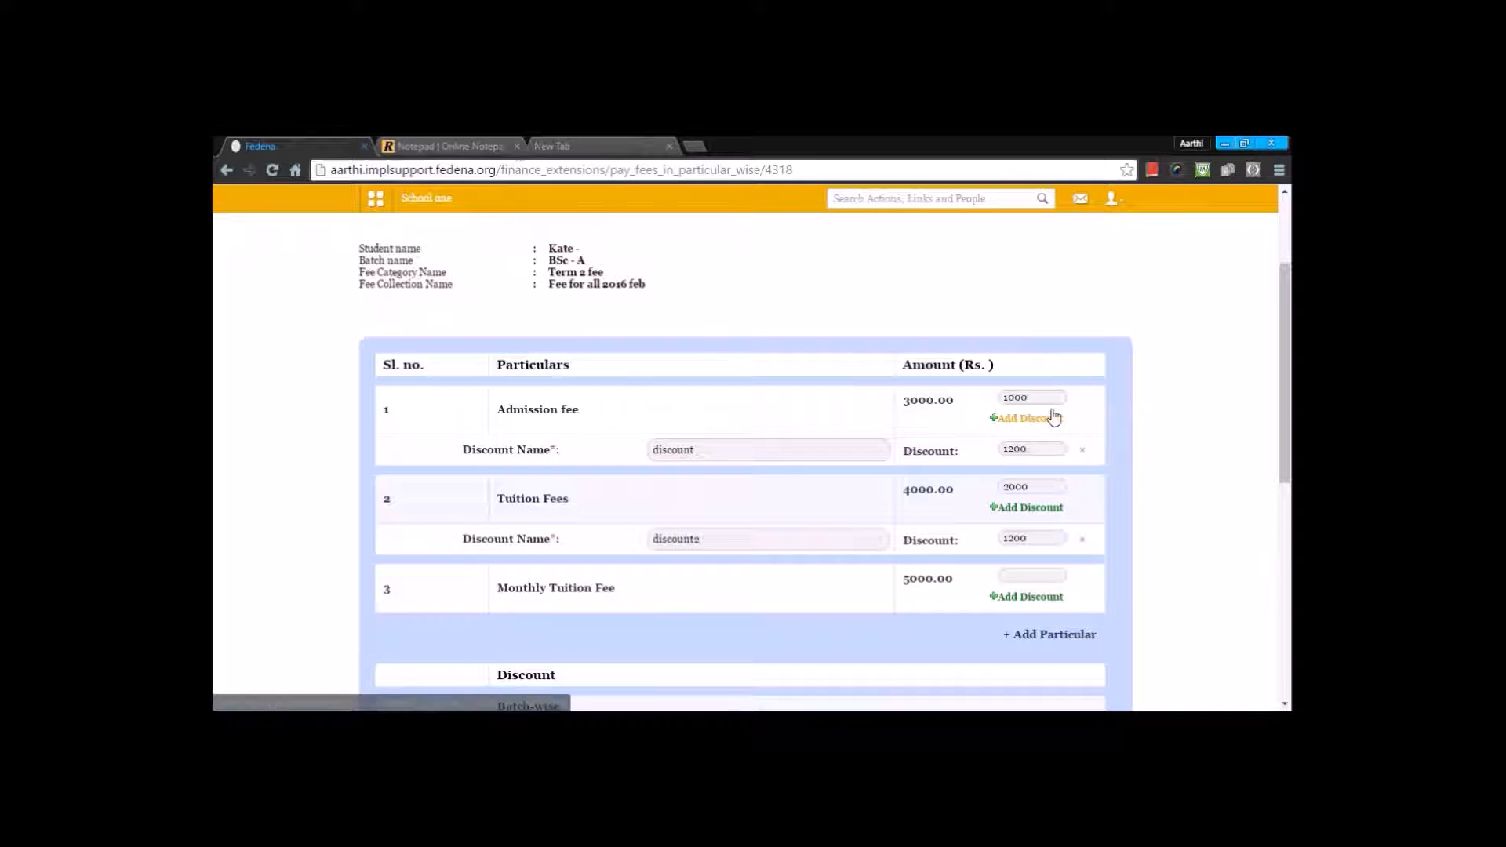
scroll(1044, 435, "down", 6)
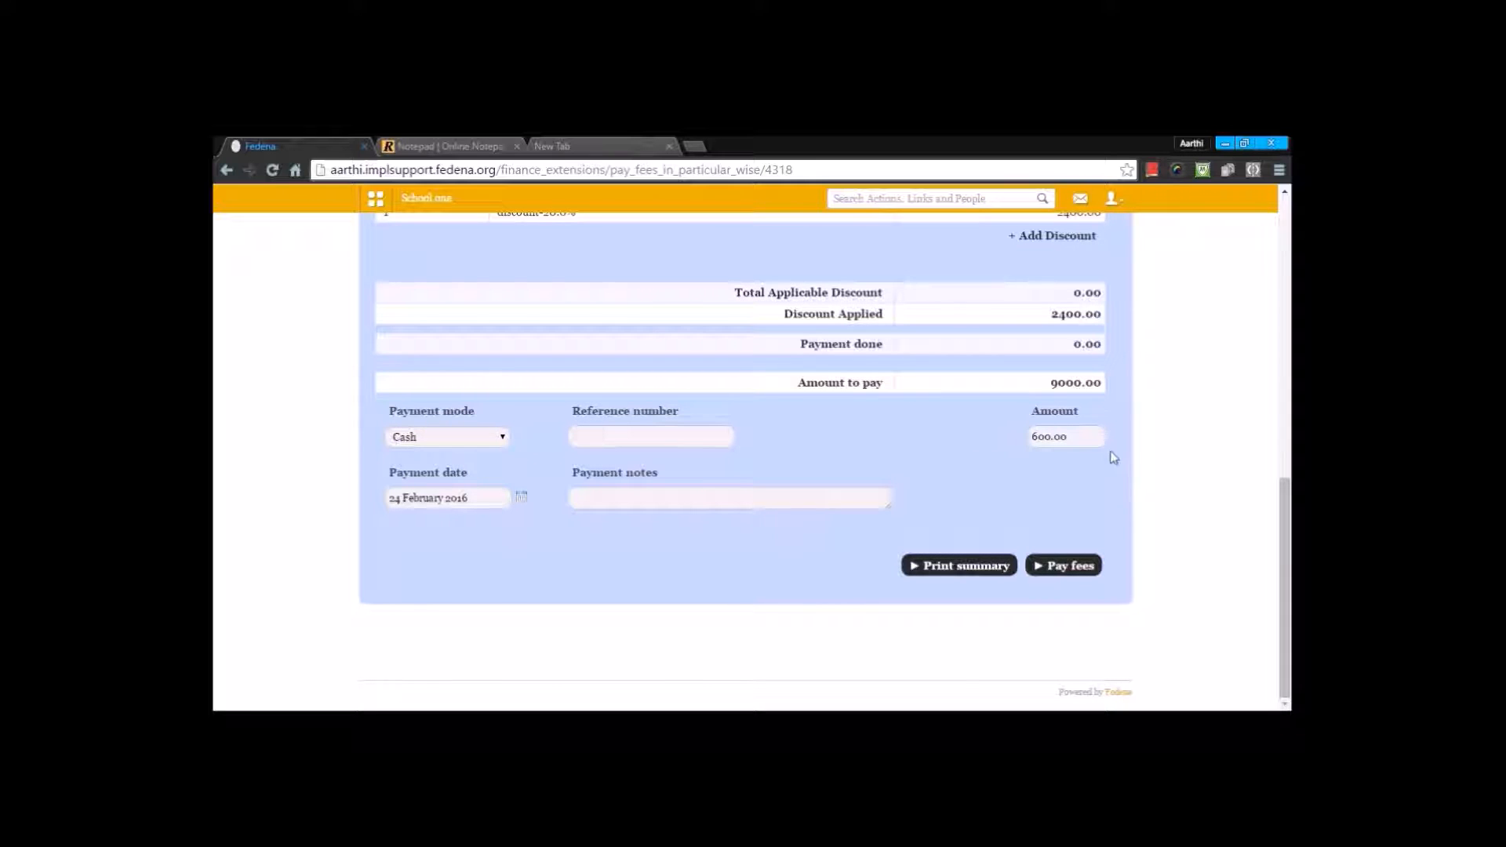
left_click(459, 436)
left_click(459, 437)
left_click(1076, 573)
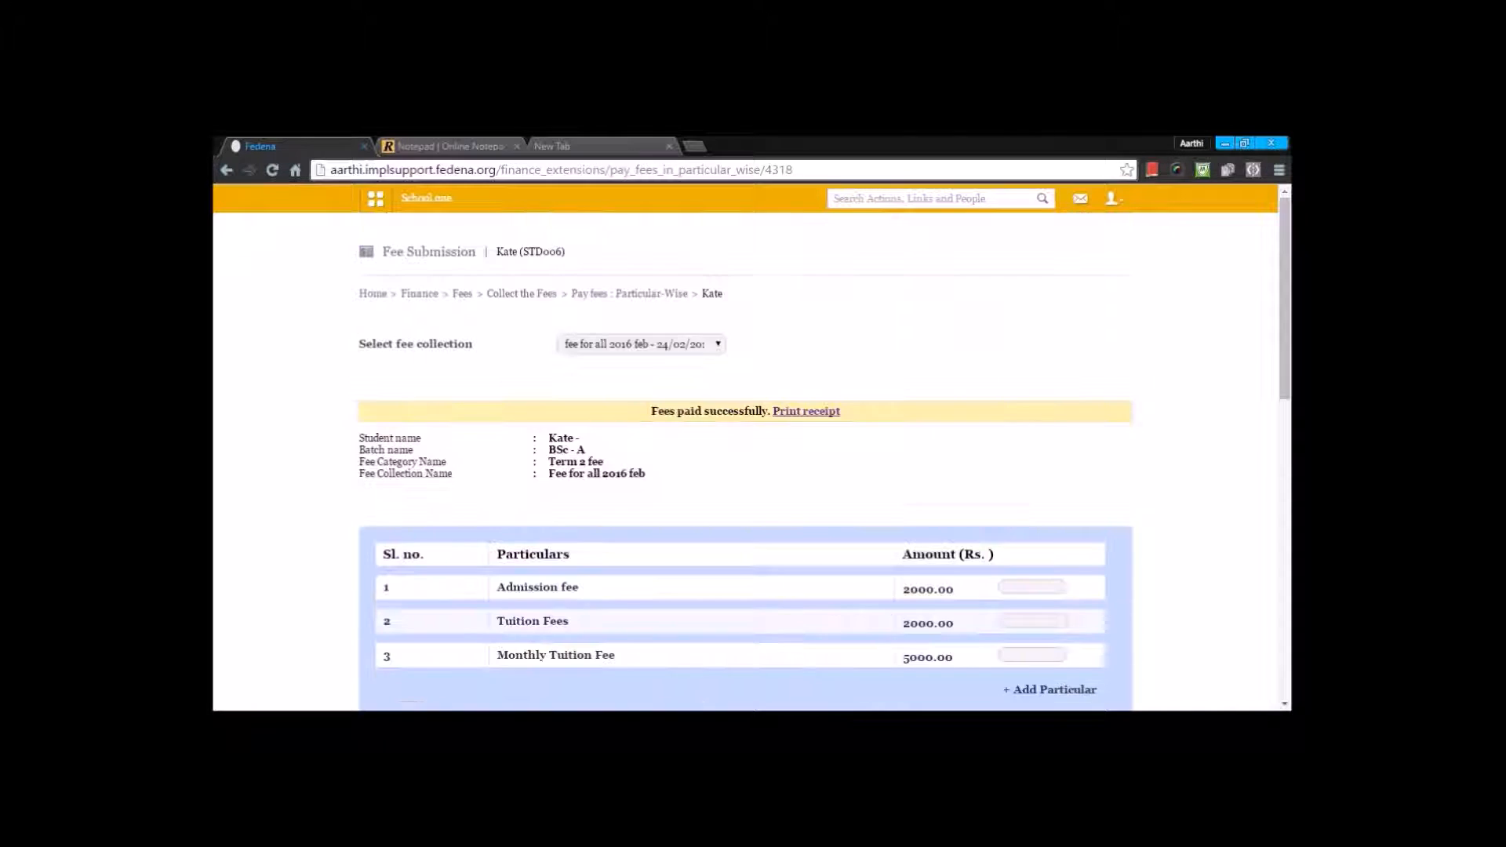
left_click(805, 411)
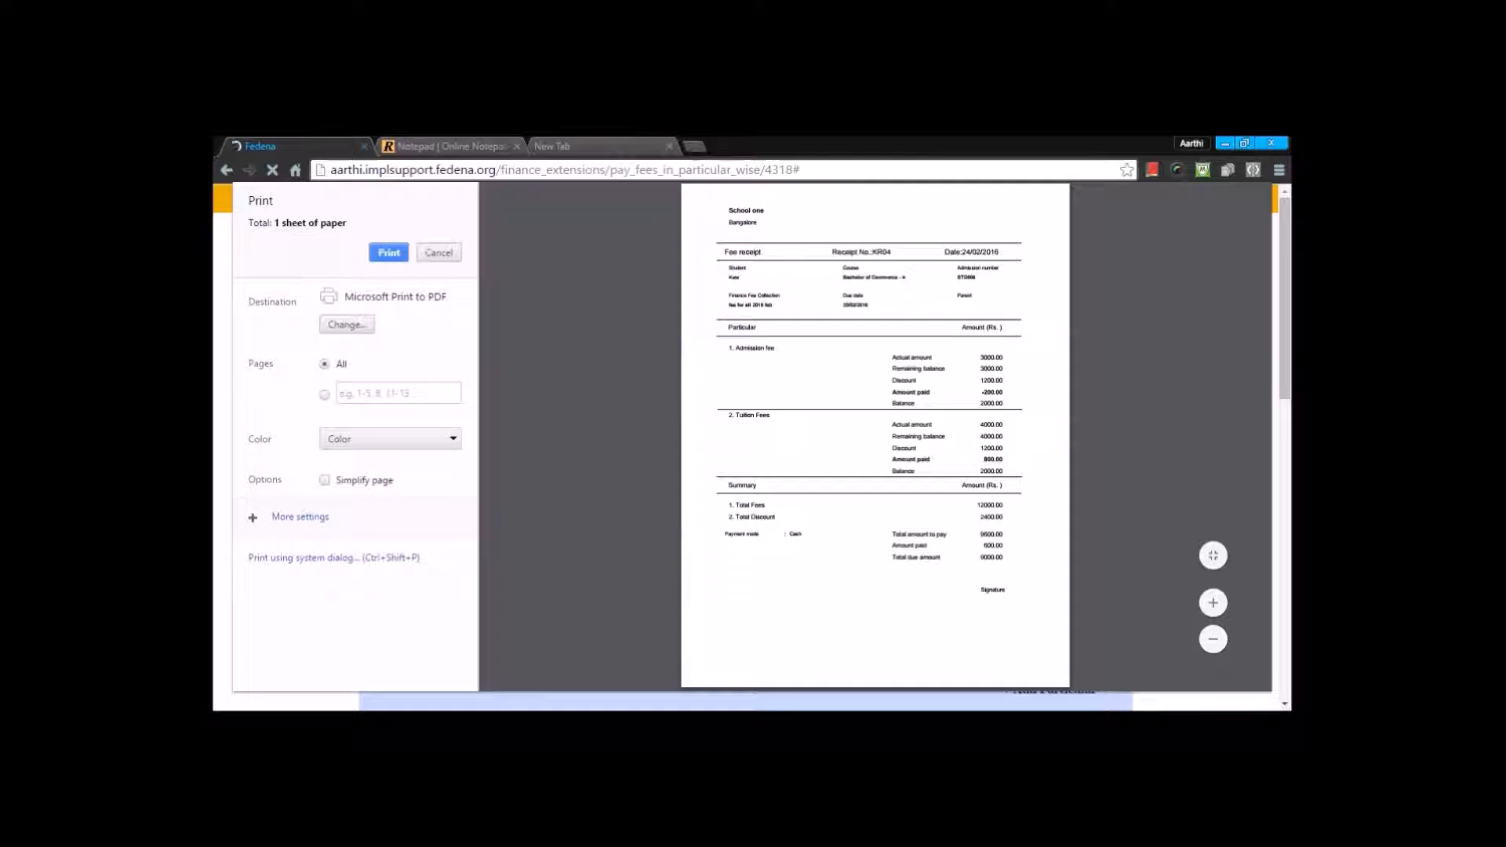
left_click(436, 255)
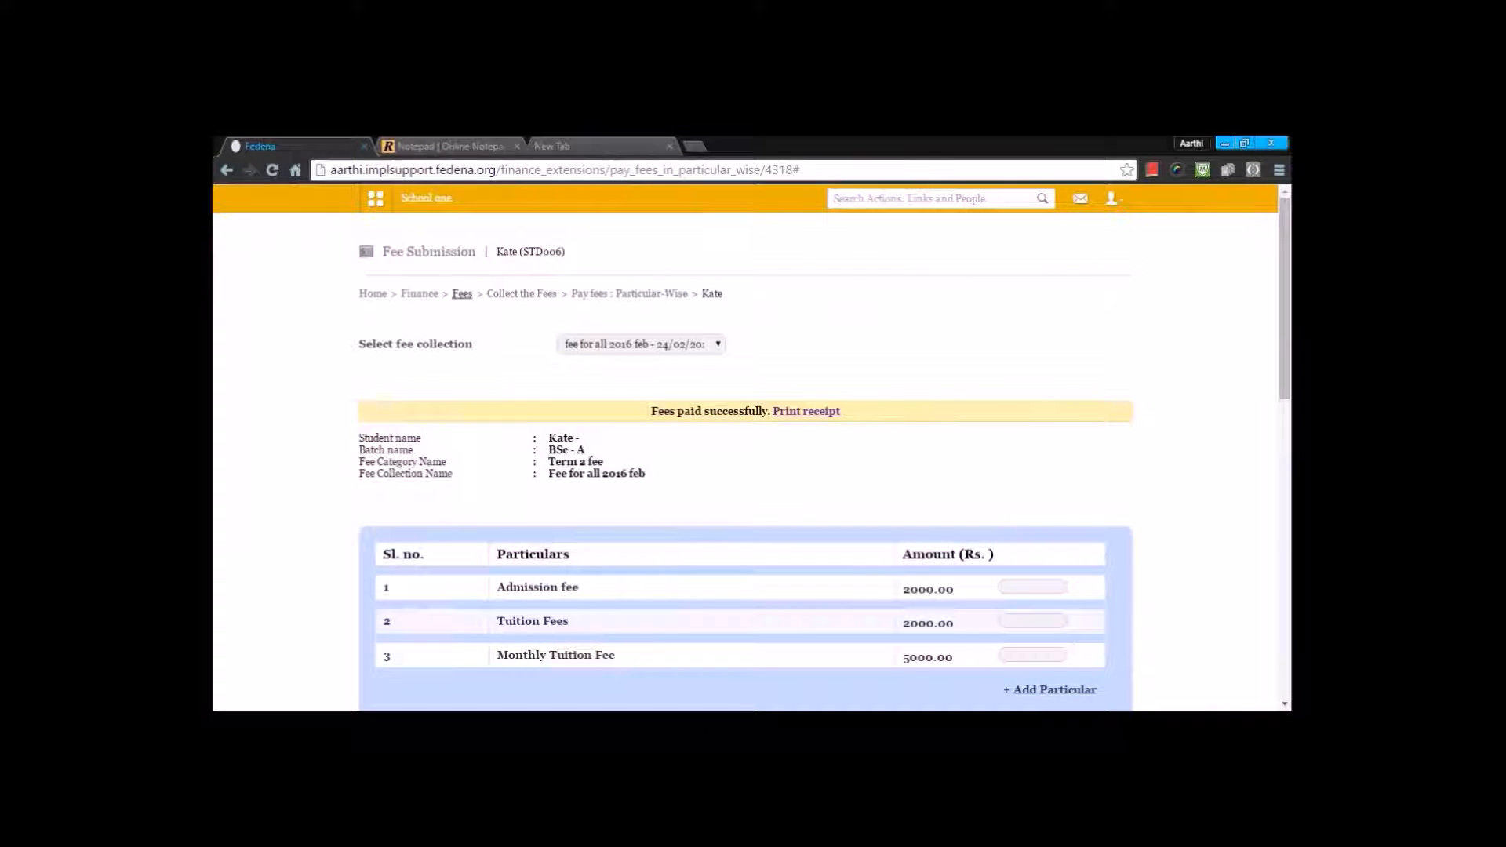
Step: Go to Fee Structure and open the record of the same student in batch BSc - A
left_click(489, 297)
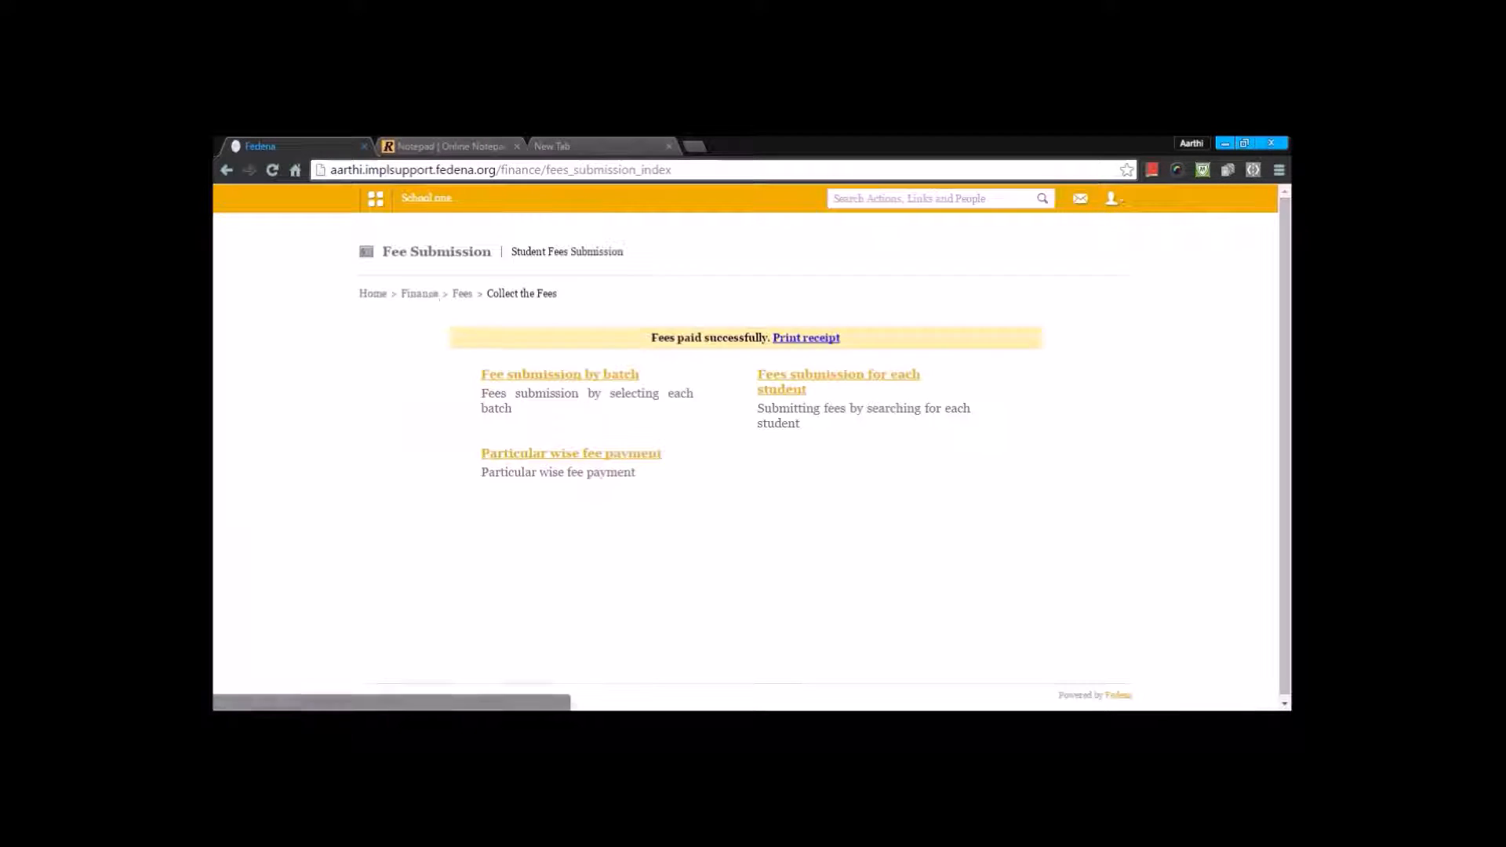
left_click(462, 296)
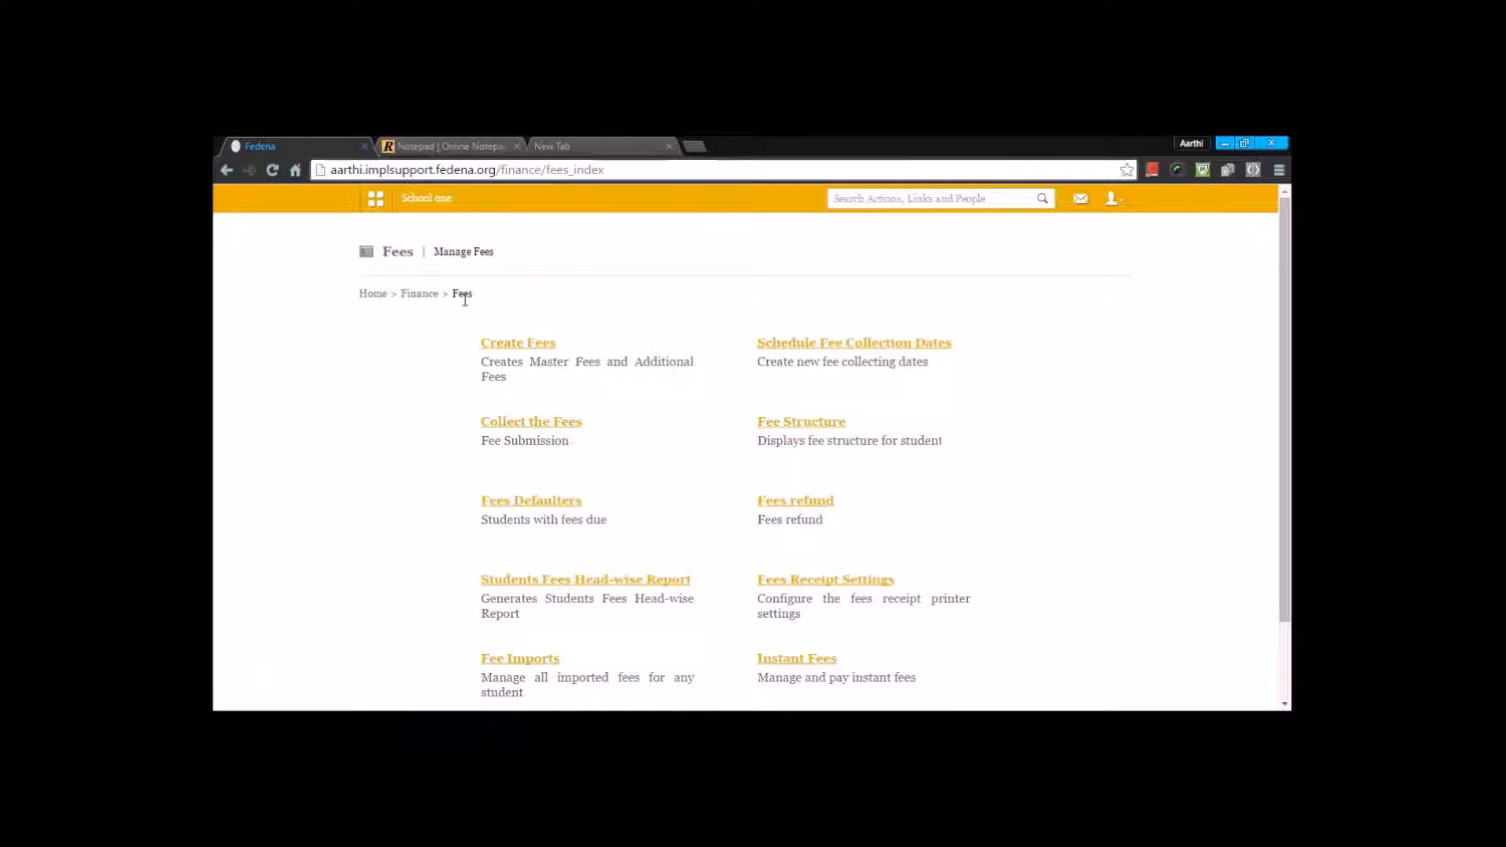
left_click(778, 426)
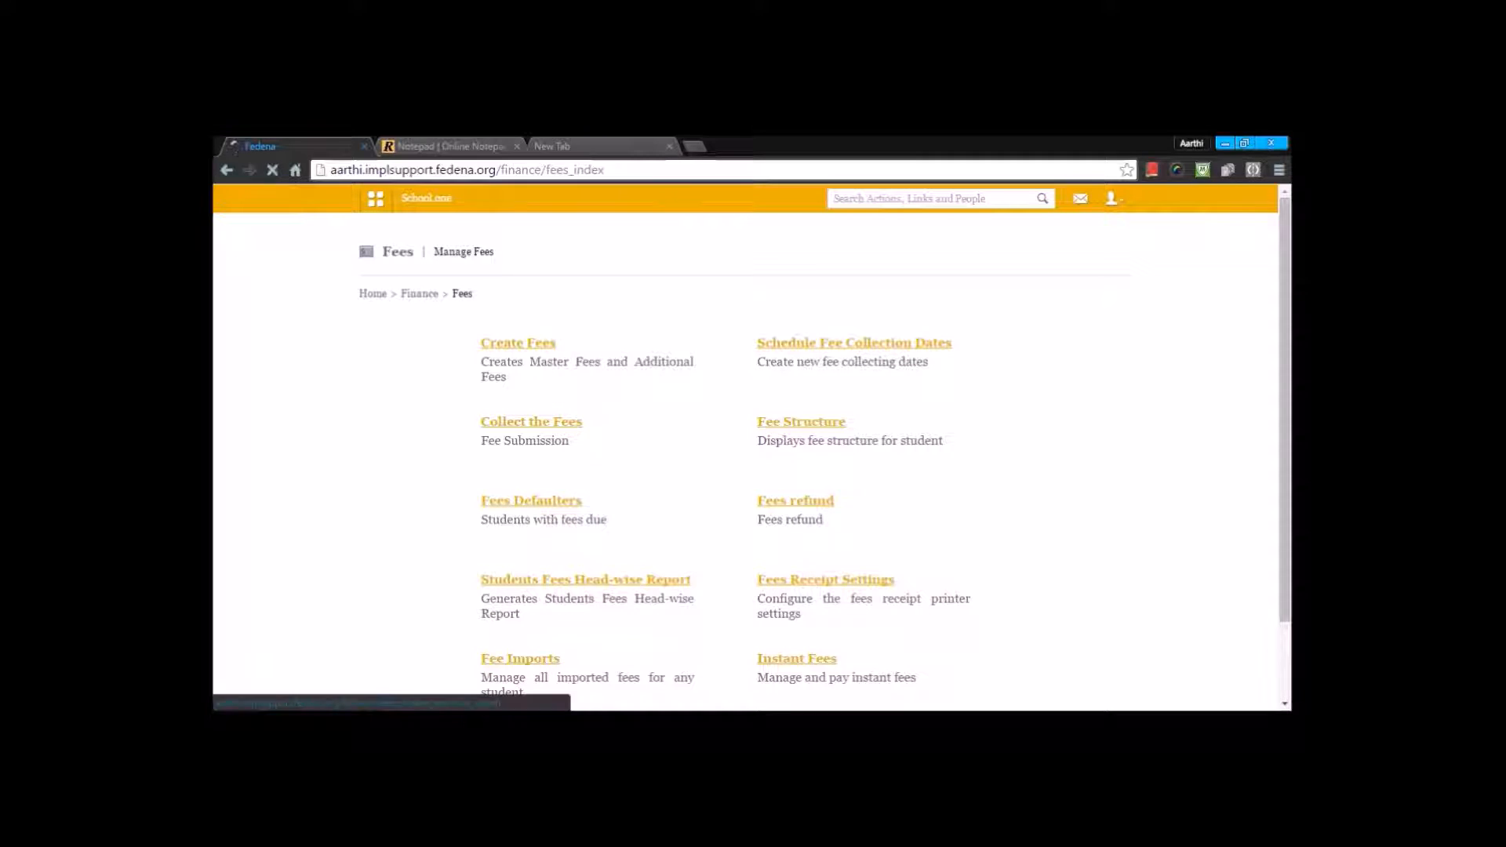
left_click(585, 335)
type("kate")
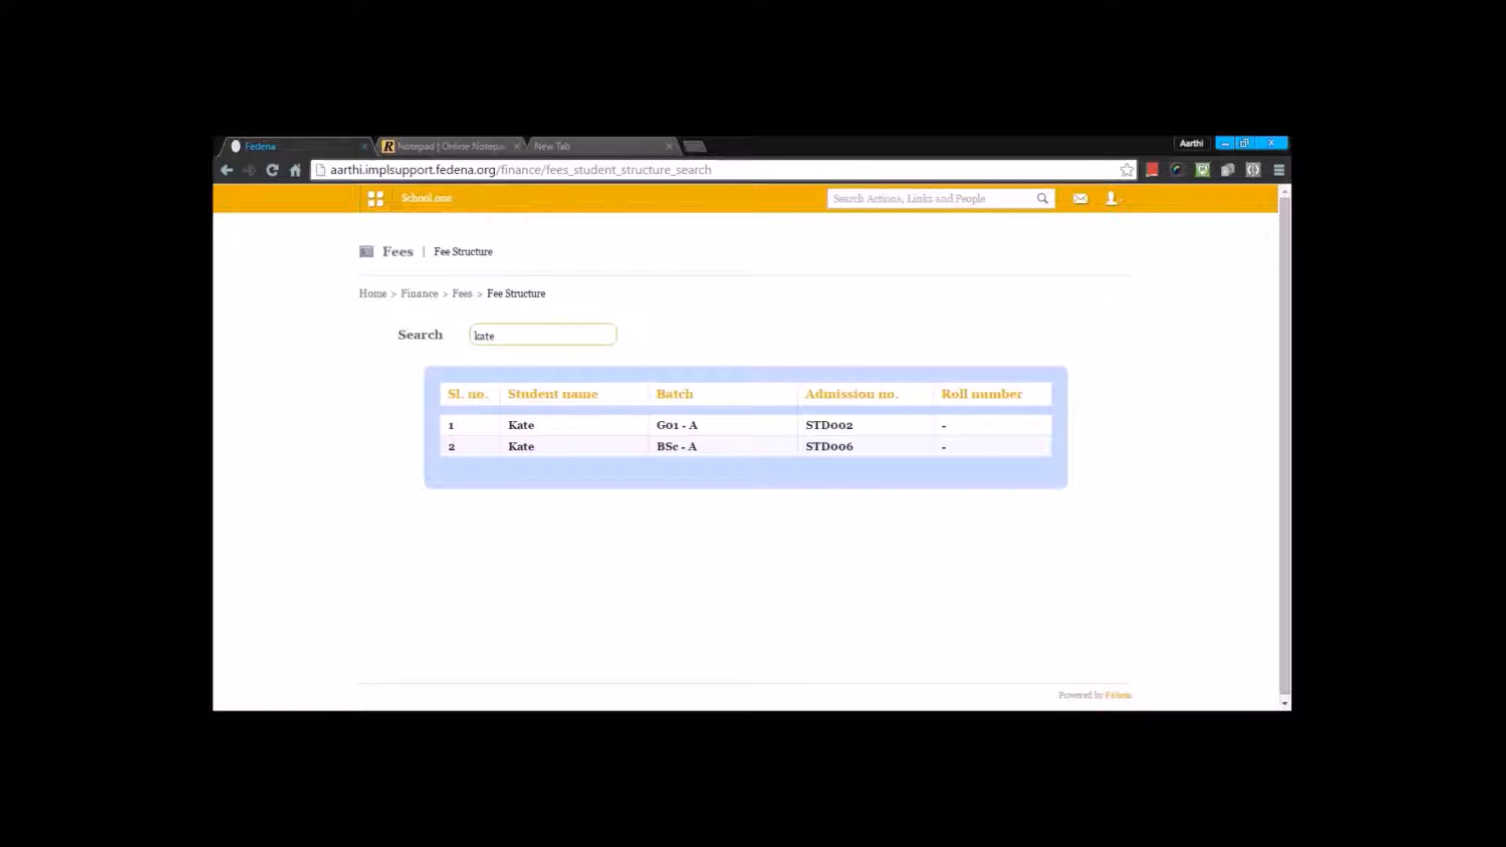
left_click(521, 447)
Step: Review the student's fee structure for the "fee for all 2016 feb" collection, including particulars, discount and summary
left_click(609, 344)
left_click(622, 387)
scroll(651, 337, "down", 10)
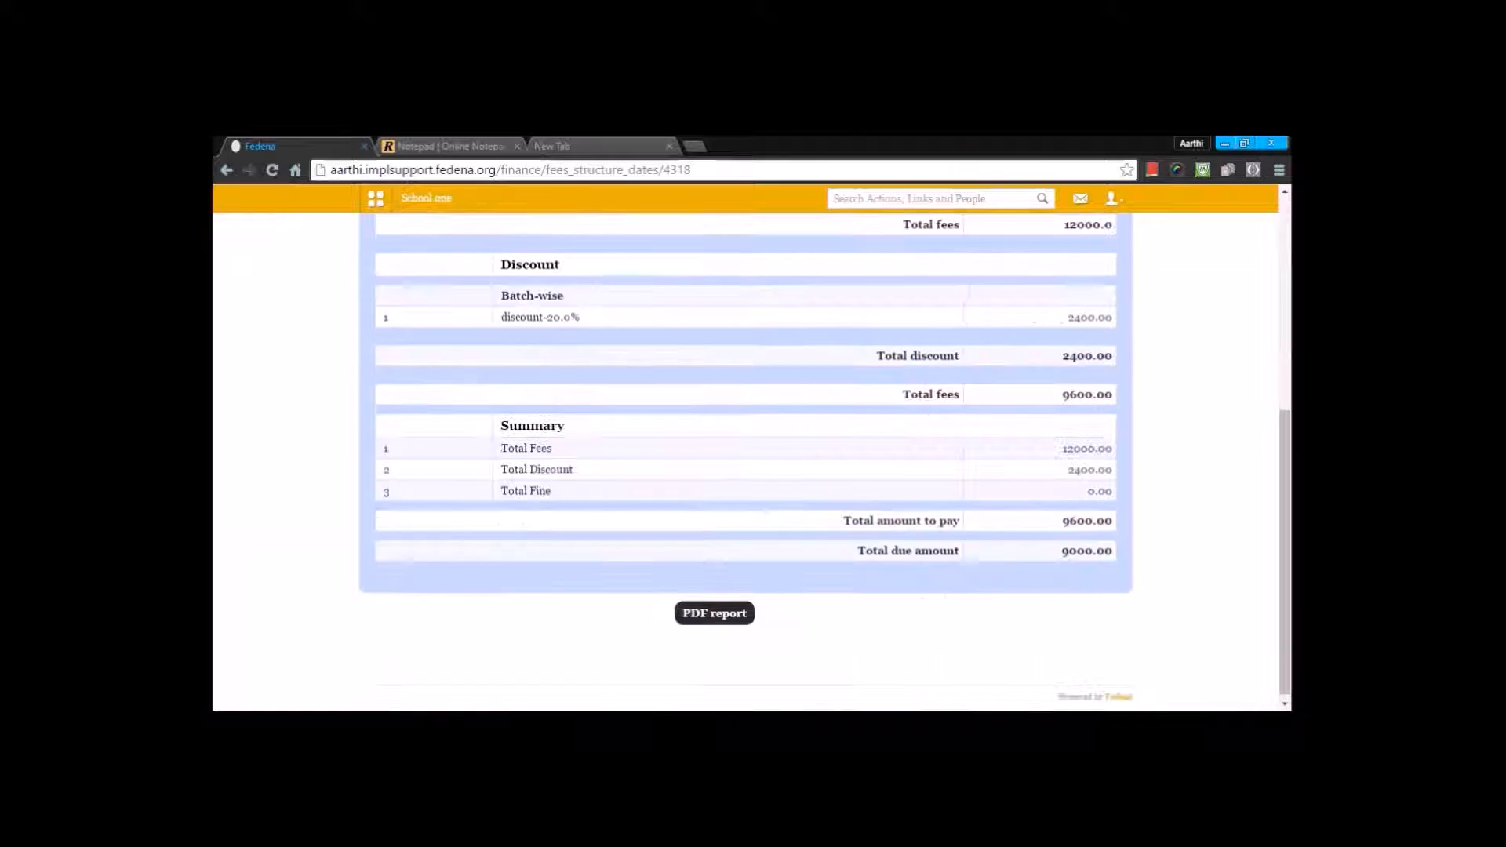
scroll(408, 483, "up", 10)
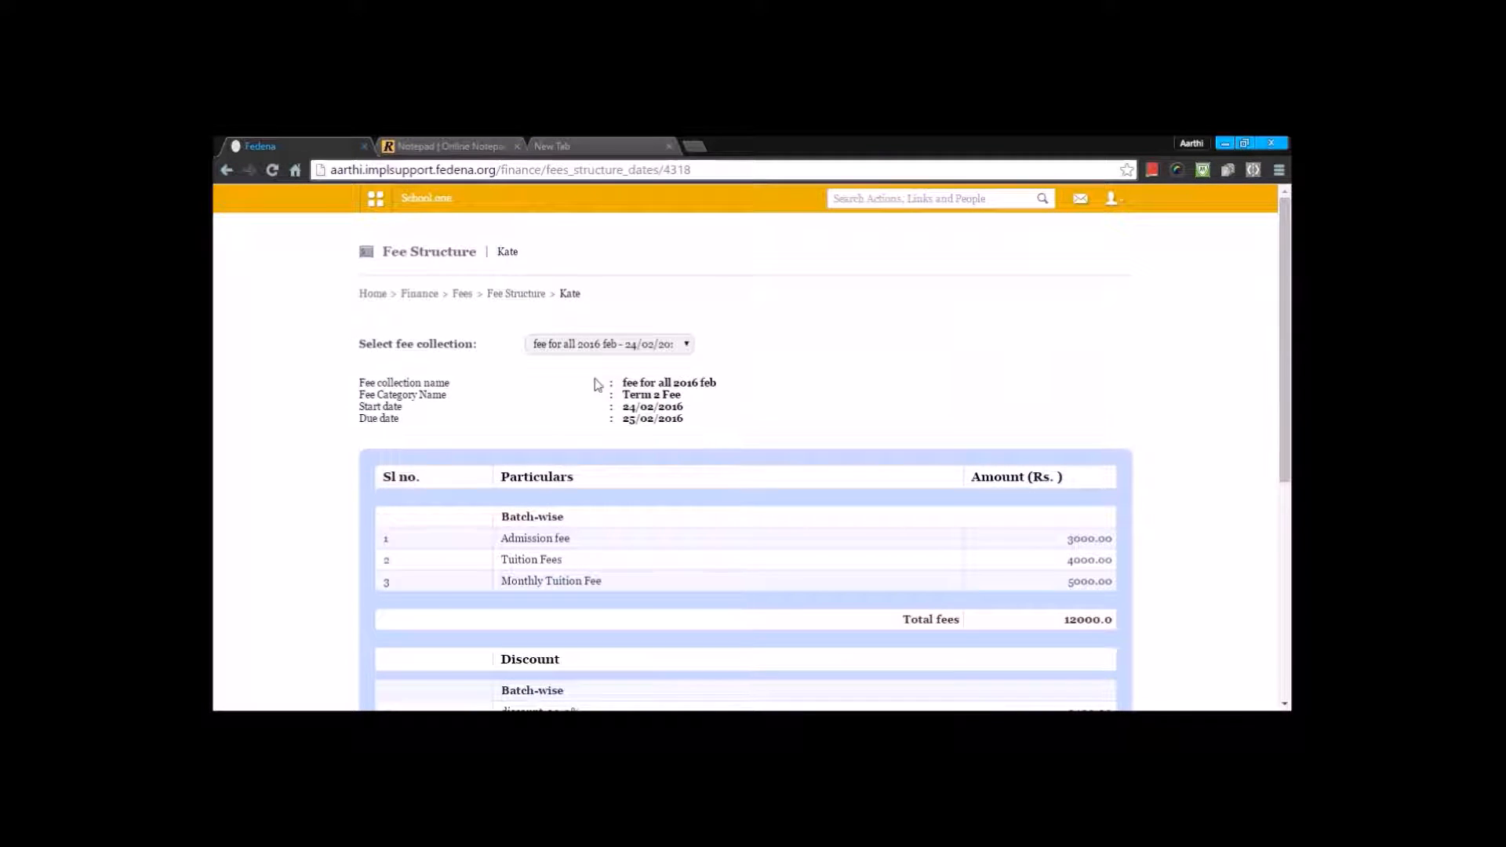
scroll(596, 385, "down", 10)
scroll(562, 416, "up", 10)
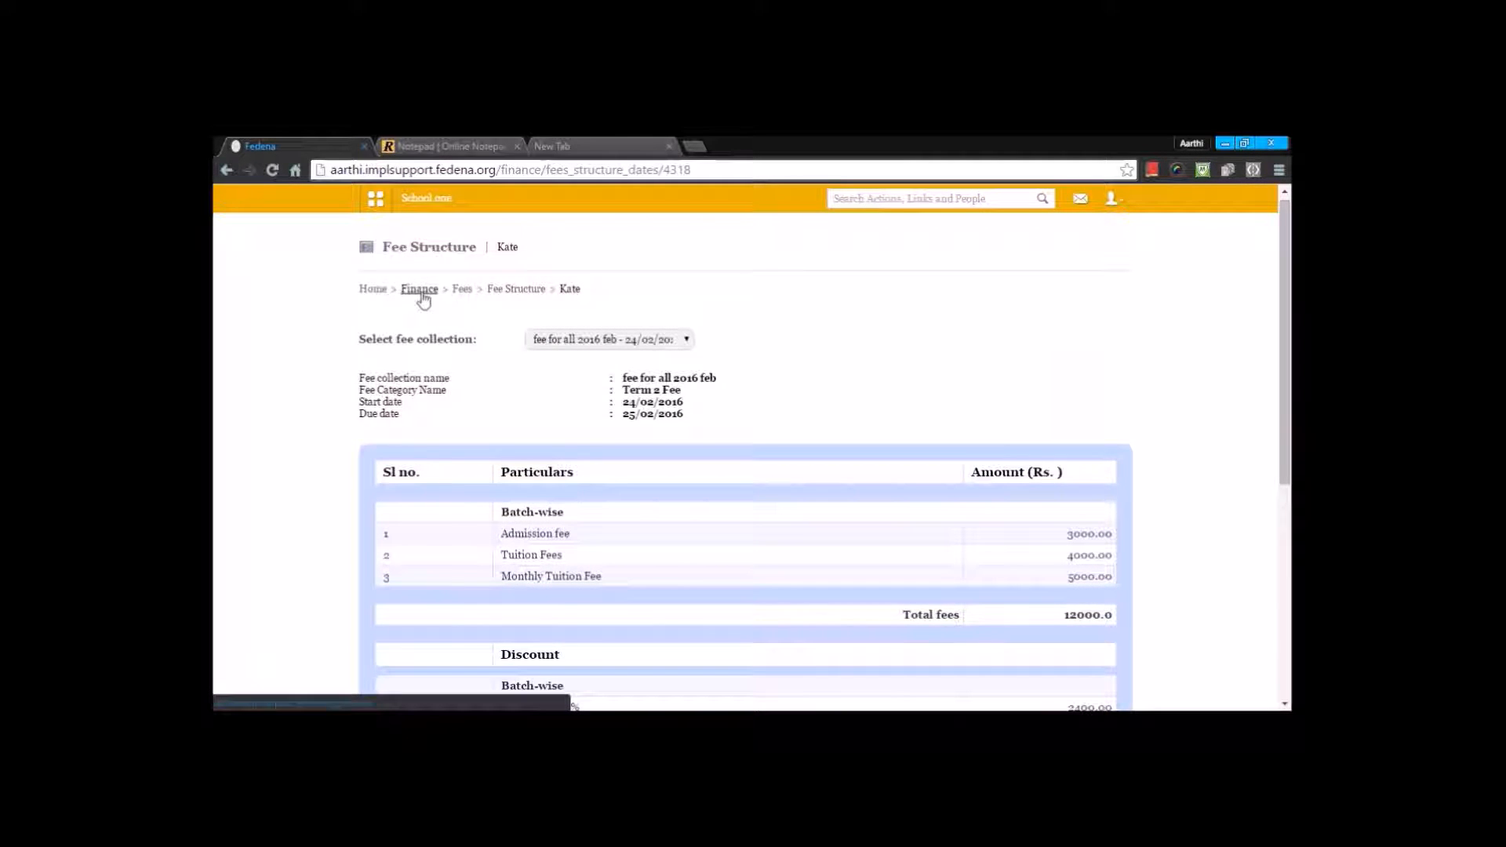
Step: Open Fees Defaulters, look over the course, batch and fee collection date choices, and return to the Fees page
left_click(463, 290)
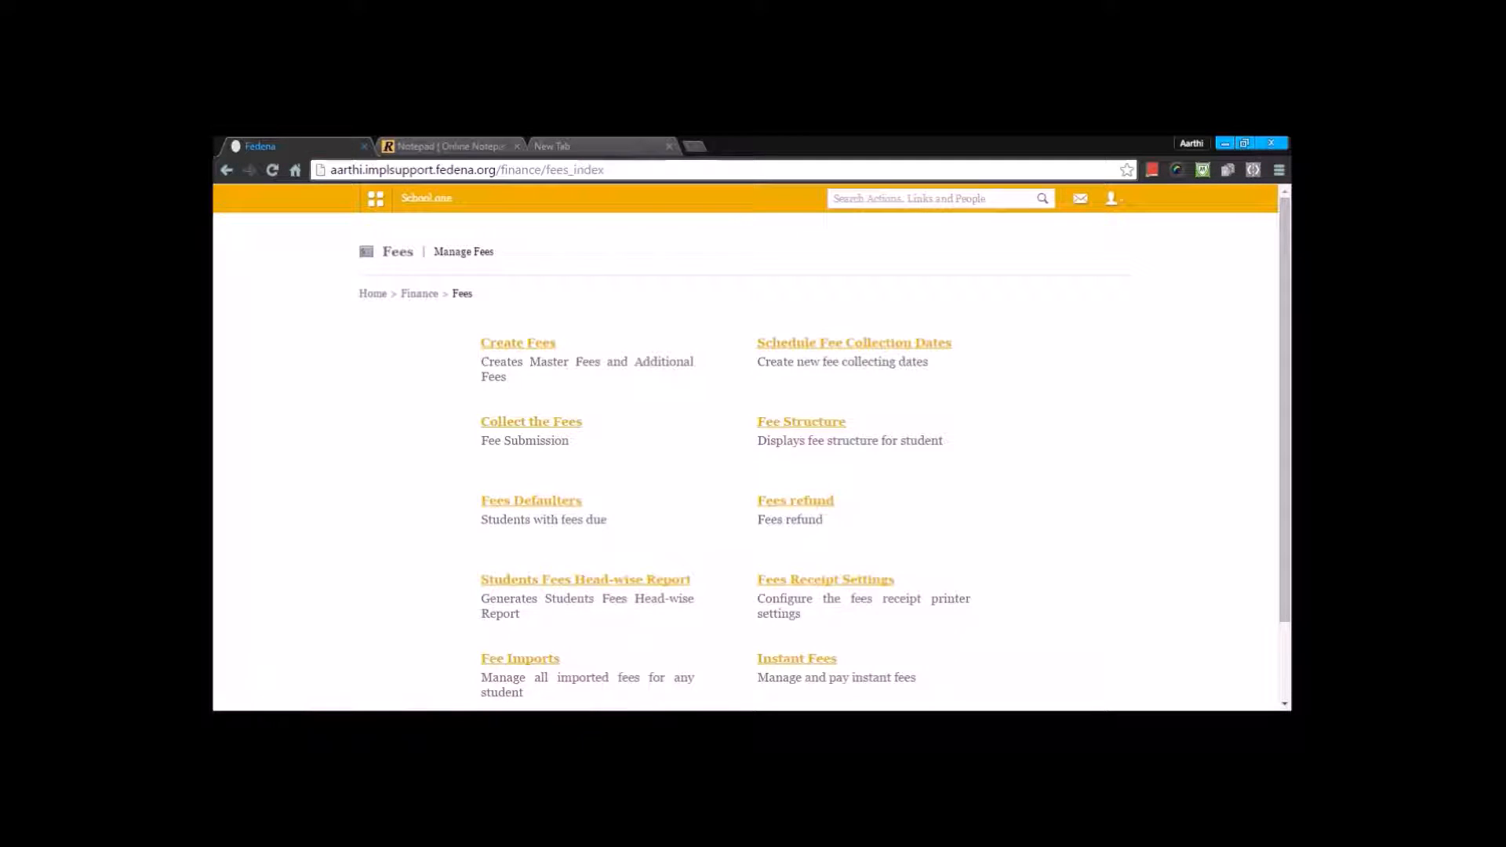
left_click(568, 509)
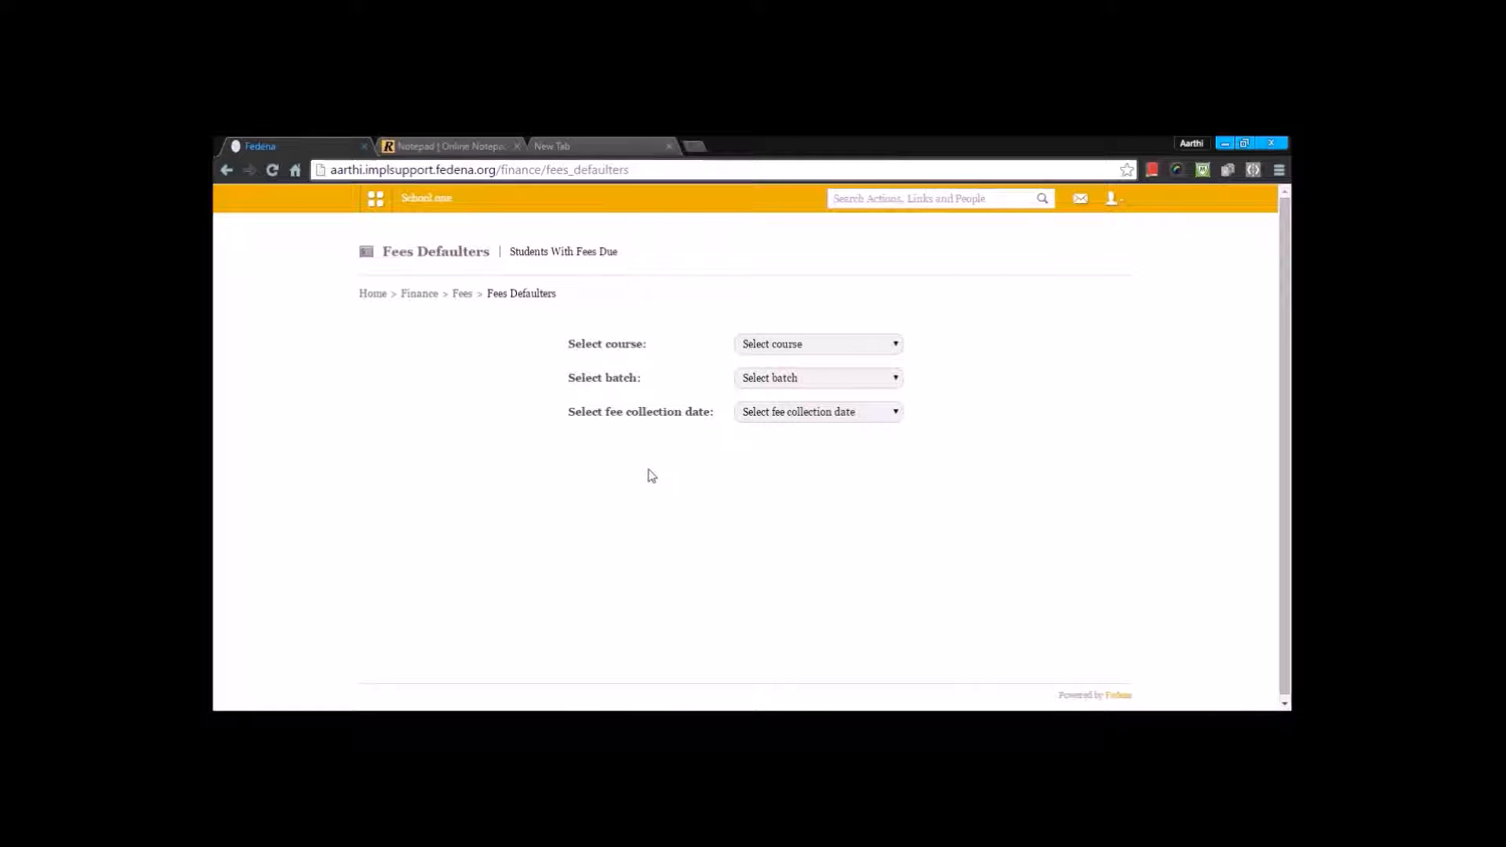
left_click(780, 349)
left_click(813, 272)
left_click(809, 386)
left_click(809, 420)
left_click(810, 421)
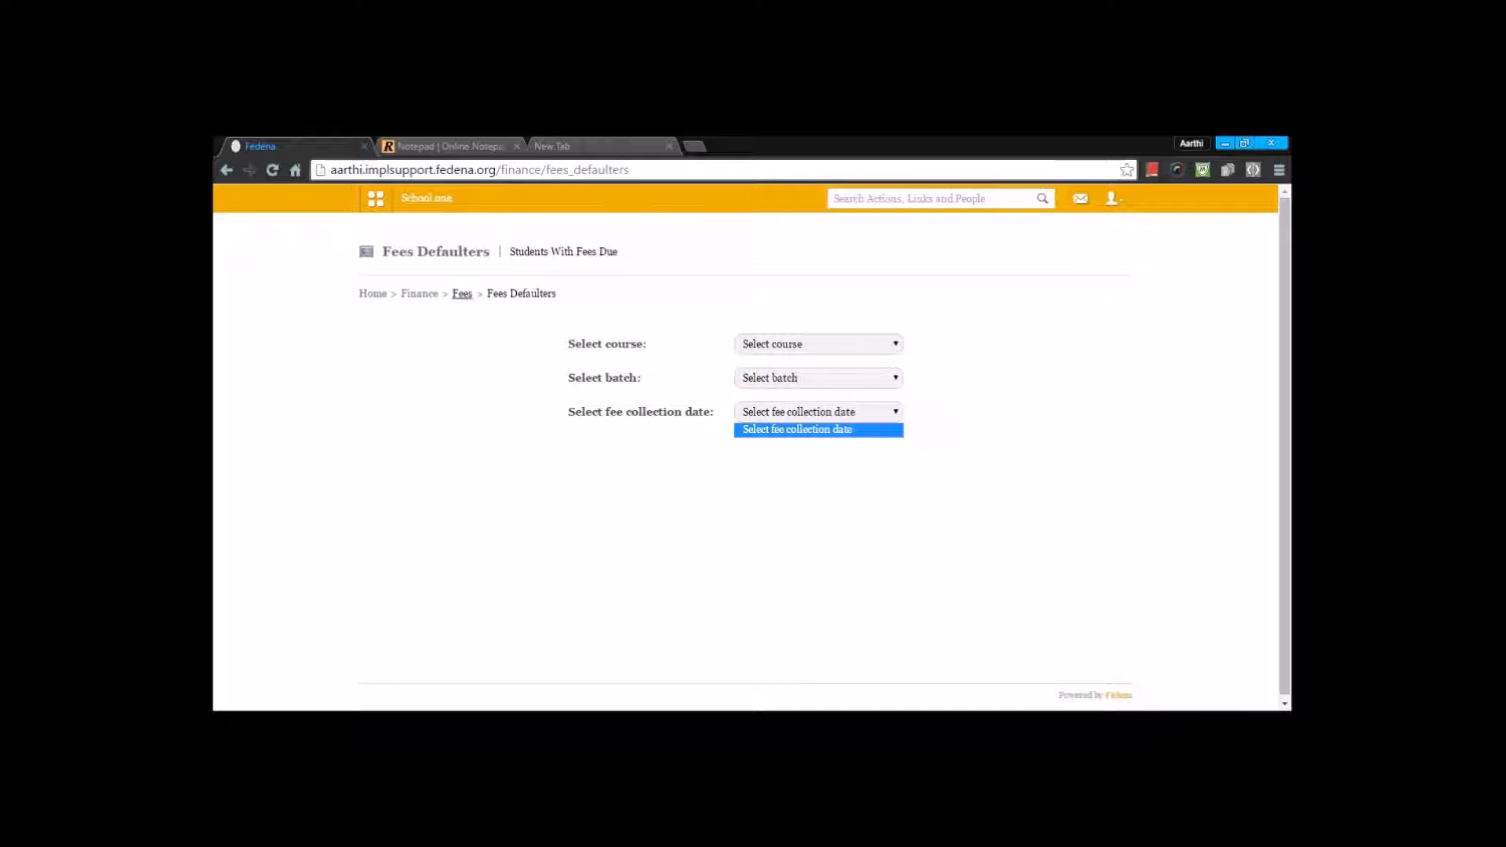
left_click(462, 294)
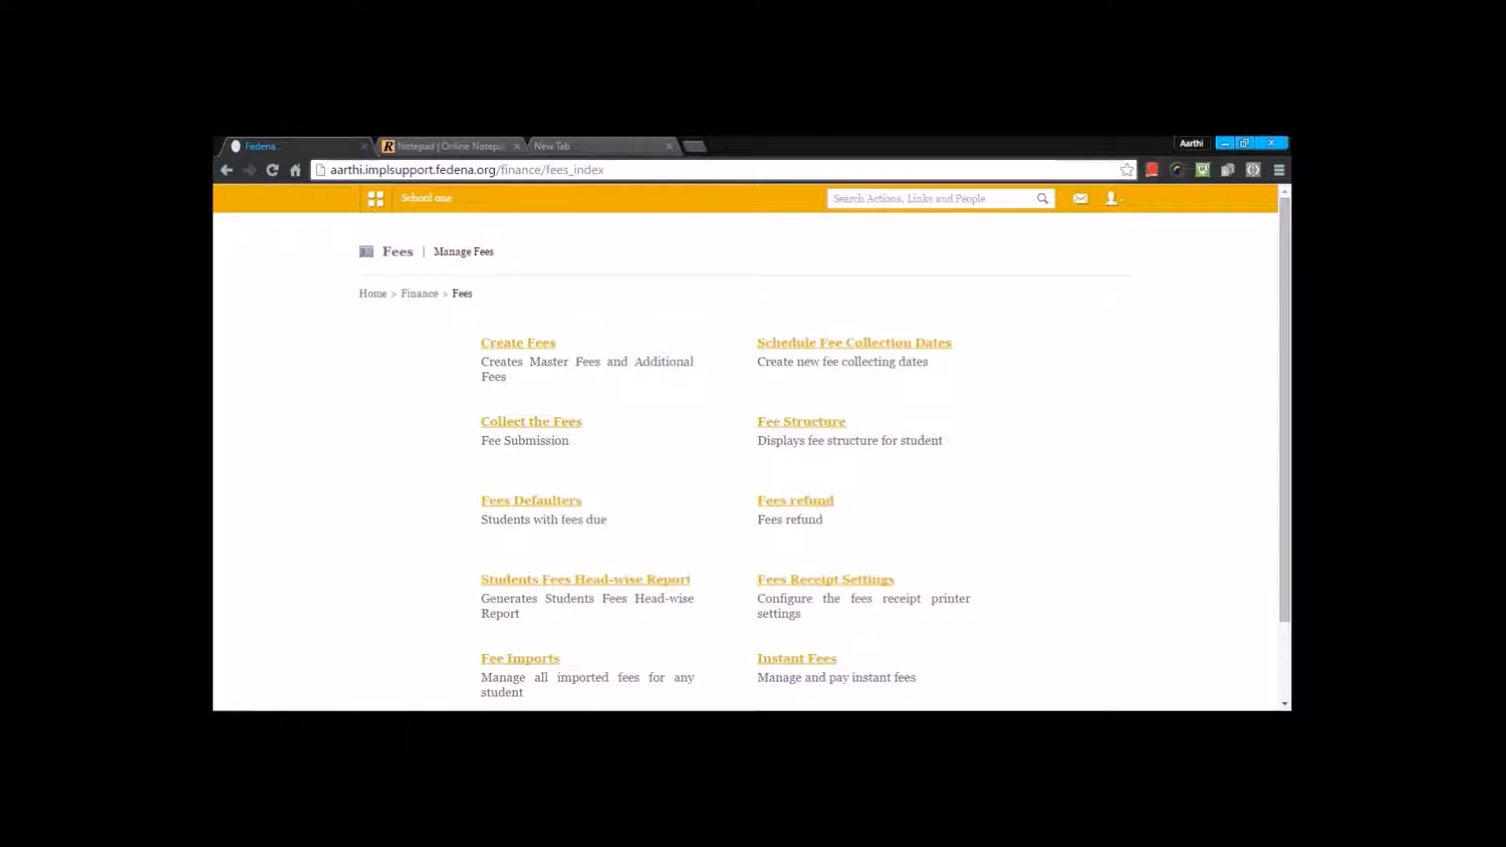
Step: Start a refund rule for the "Term 1 for class1" fee collection and name it "Refund"
left_click(783, 509)
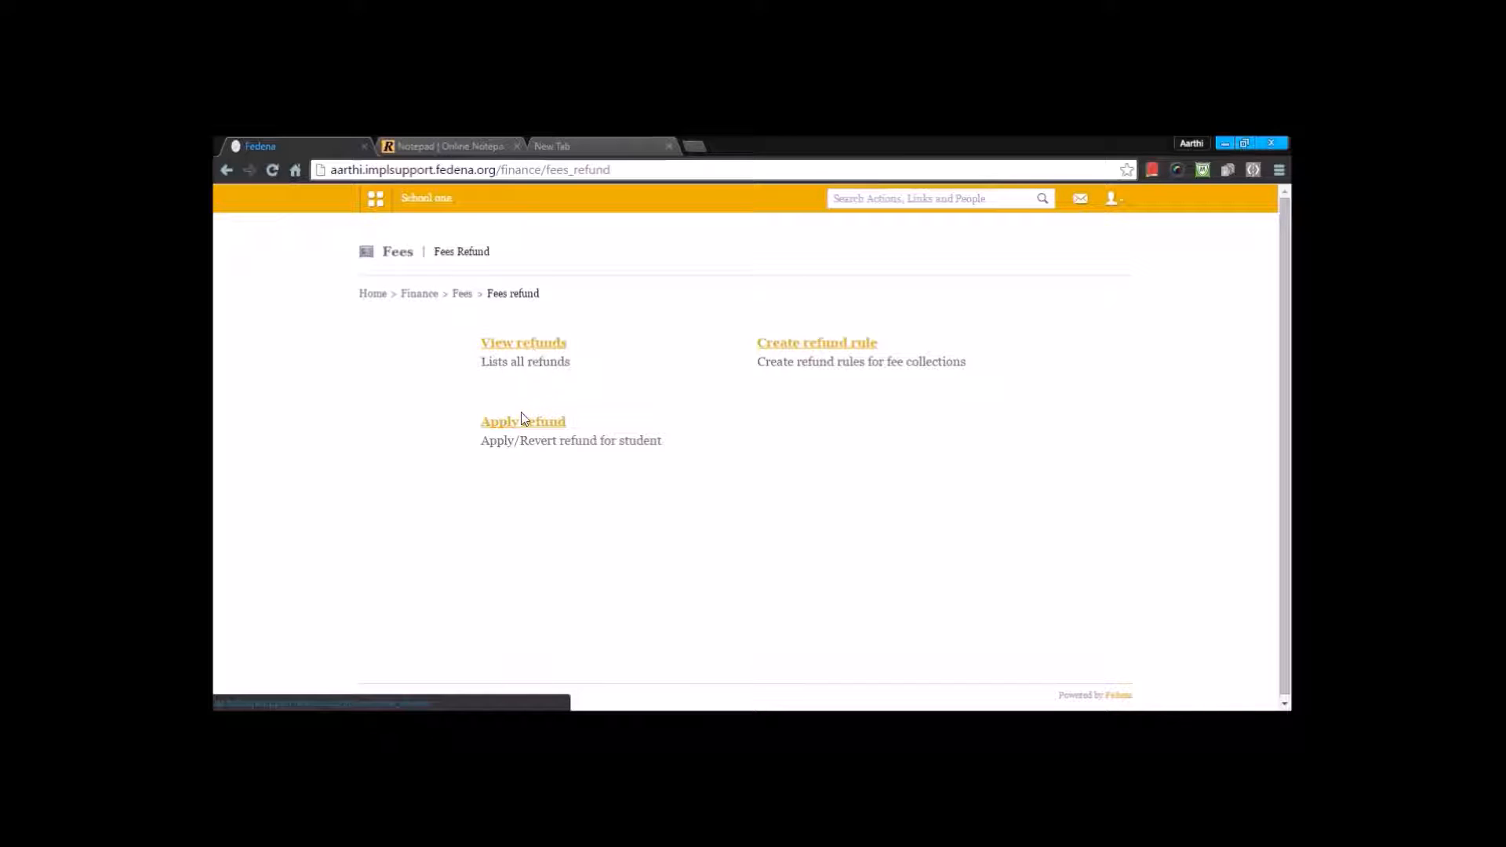
left_click(775, 345)
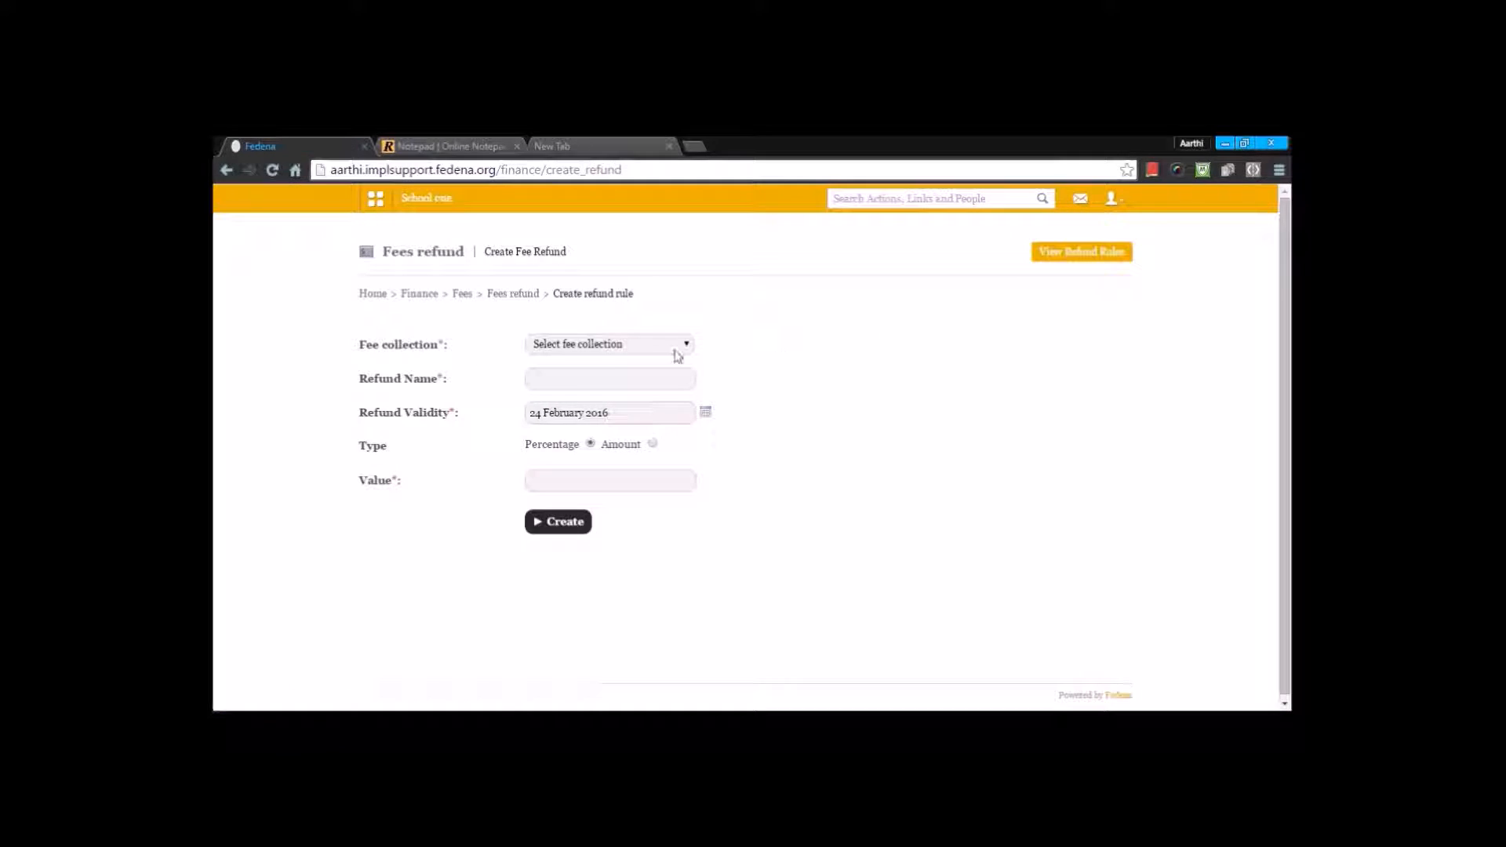
left_click(659, 347)
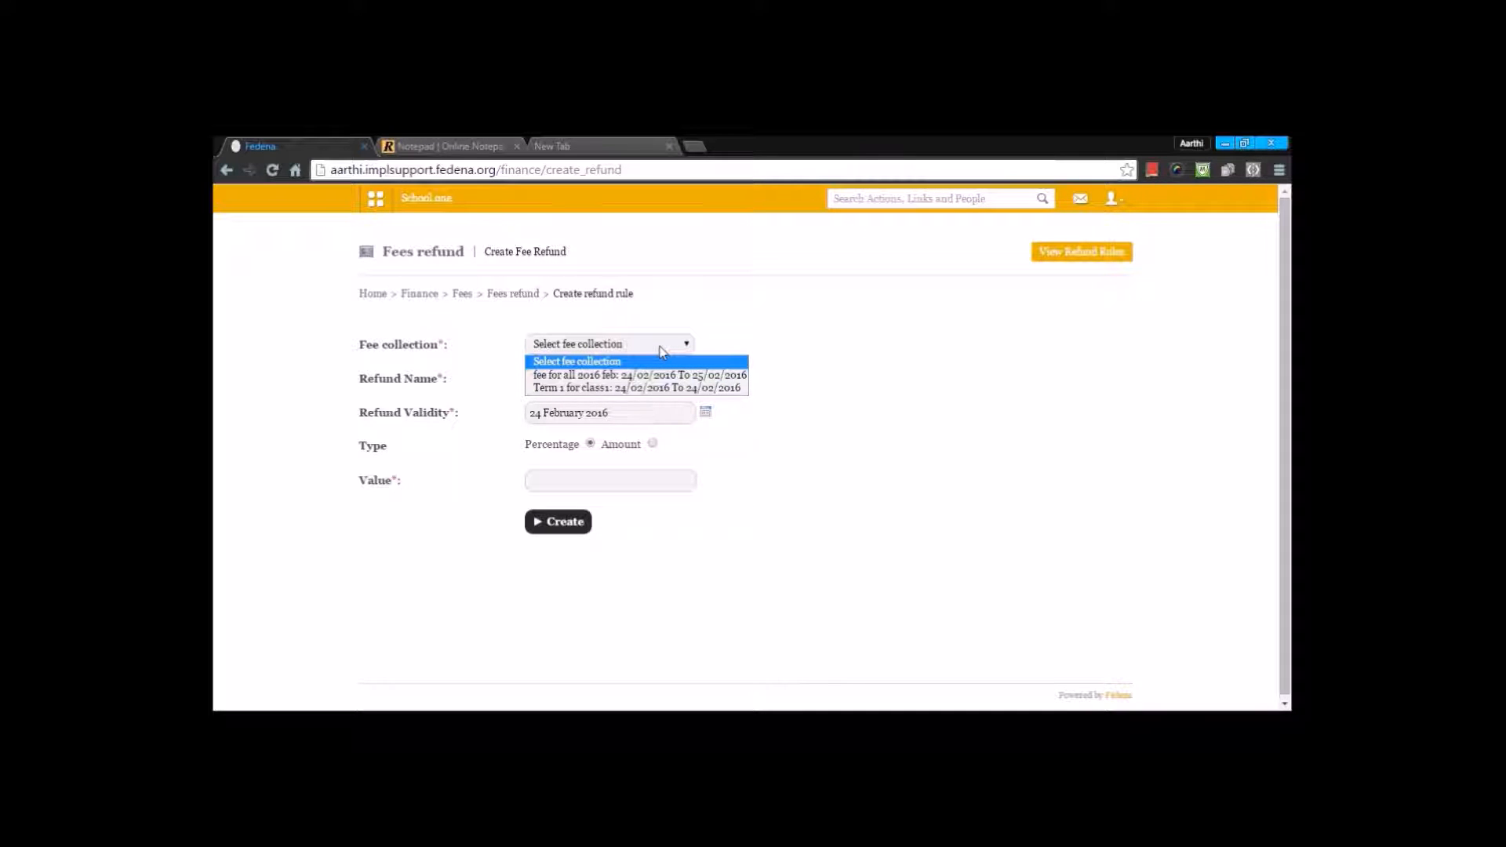
left_click(640, 388)
left_click(606, 382)
type("Refund")
left_click(571, 402)
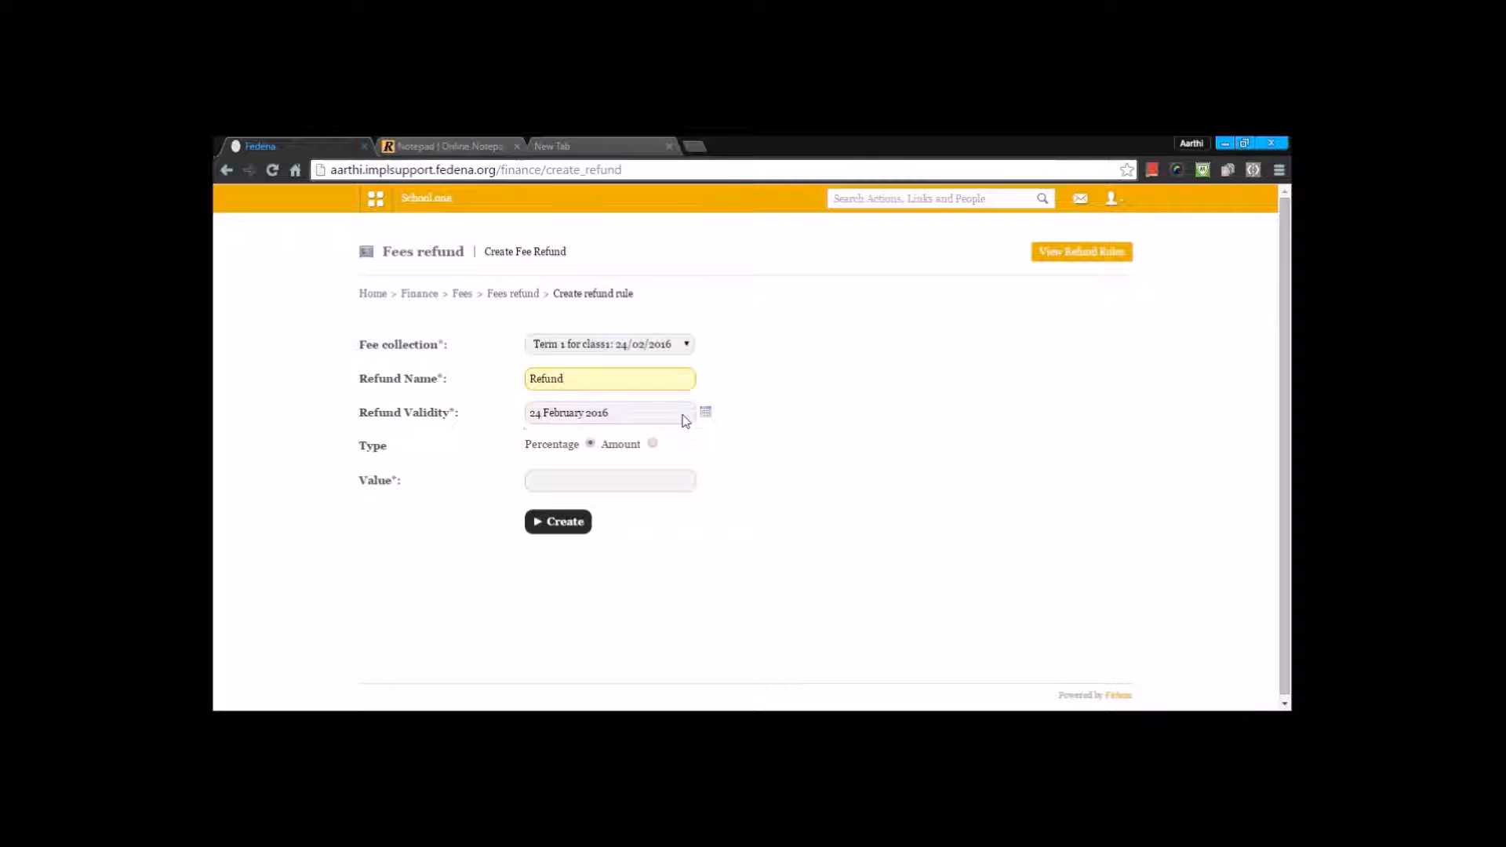
Step: Set the refund type to Amount with a value of 2000 and submit the refund rule
left_click(653, 445)
left_click(635, 482)
type("2000")
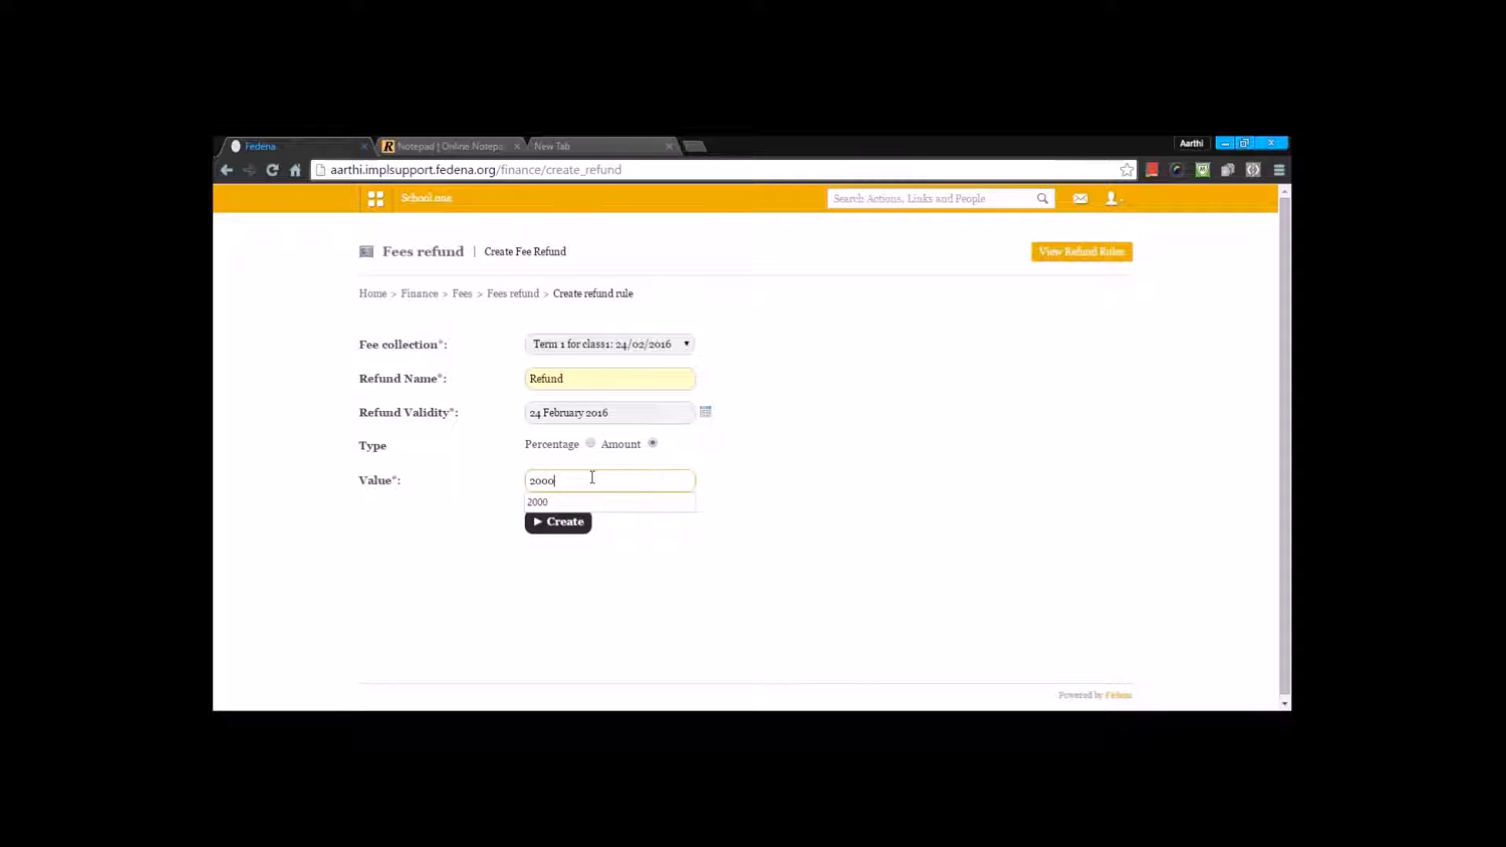
left_click(904, 477)
left_click(559, 522)
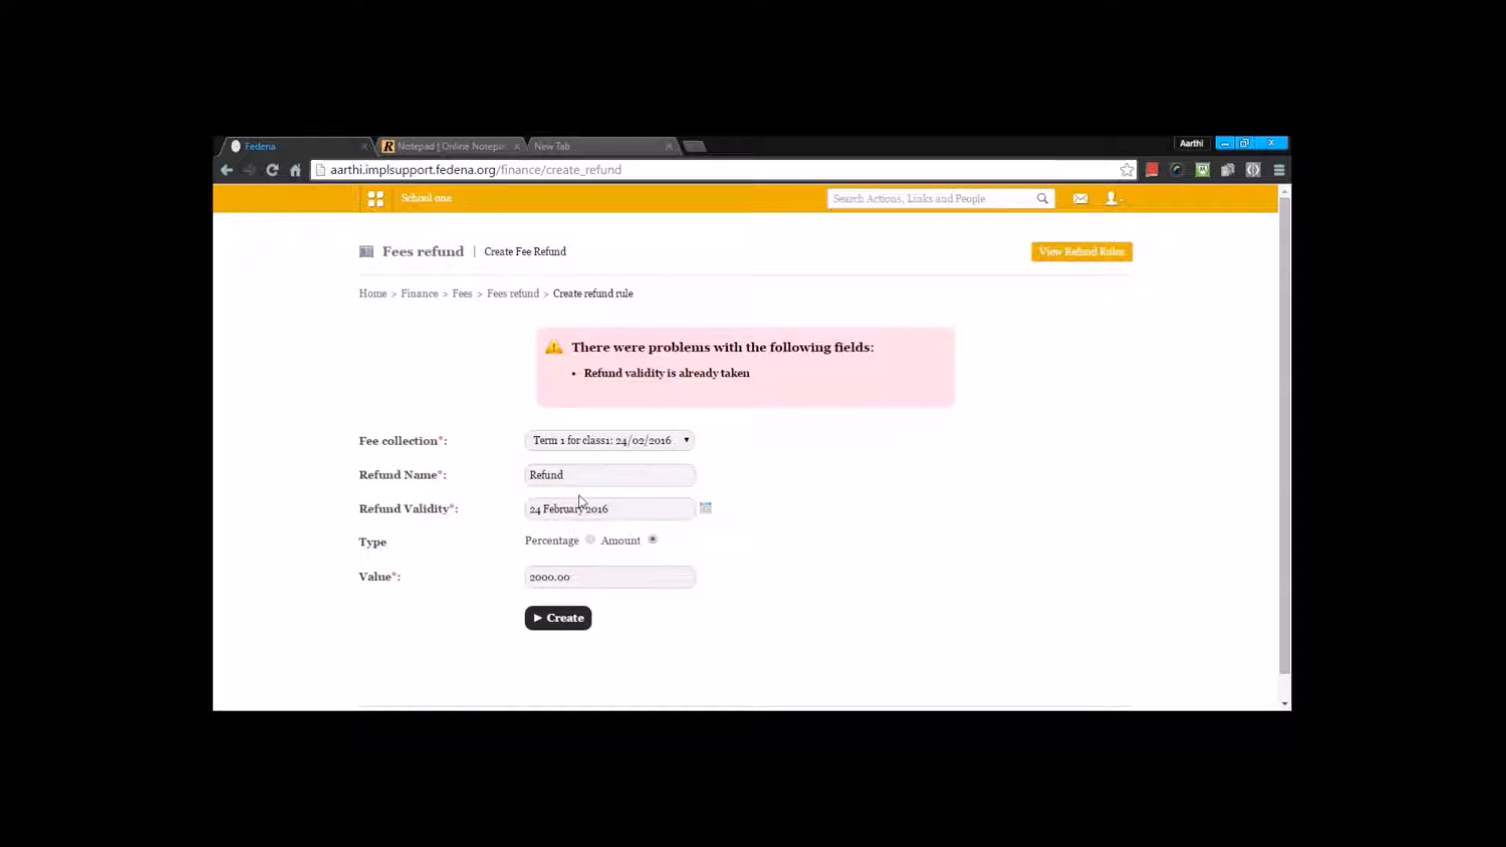
Step: Change the refund validity to 25 February 2016 and create the refund rule
left_click(600, 482)
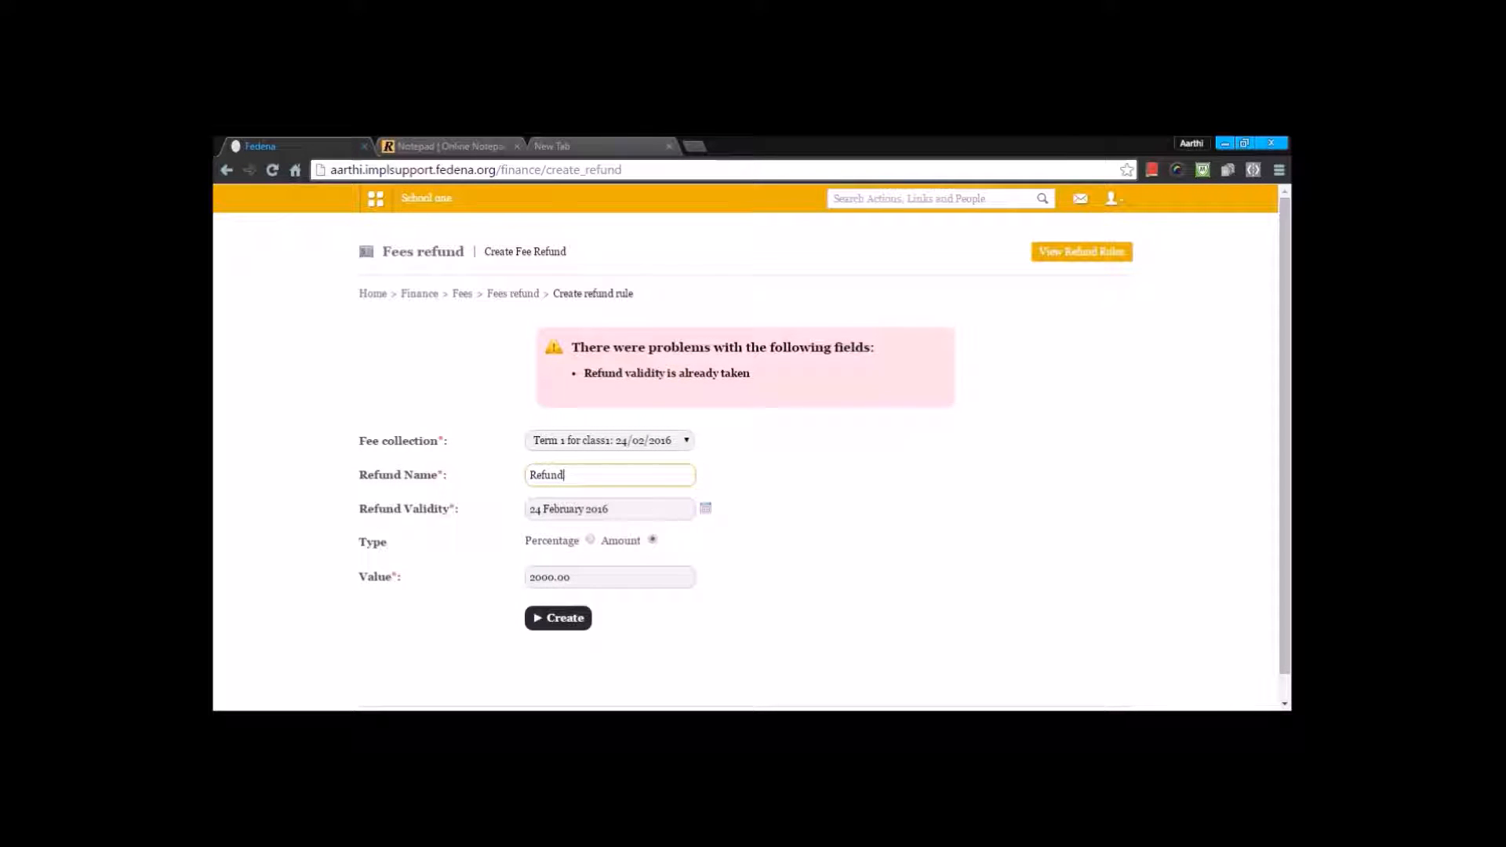
left_click(603, 474)
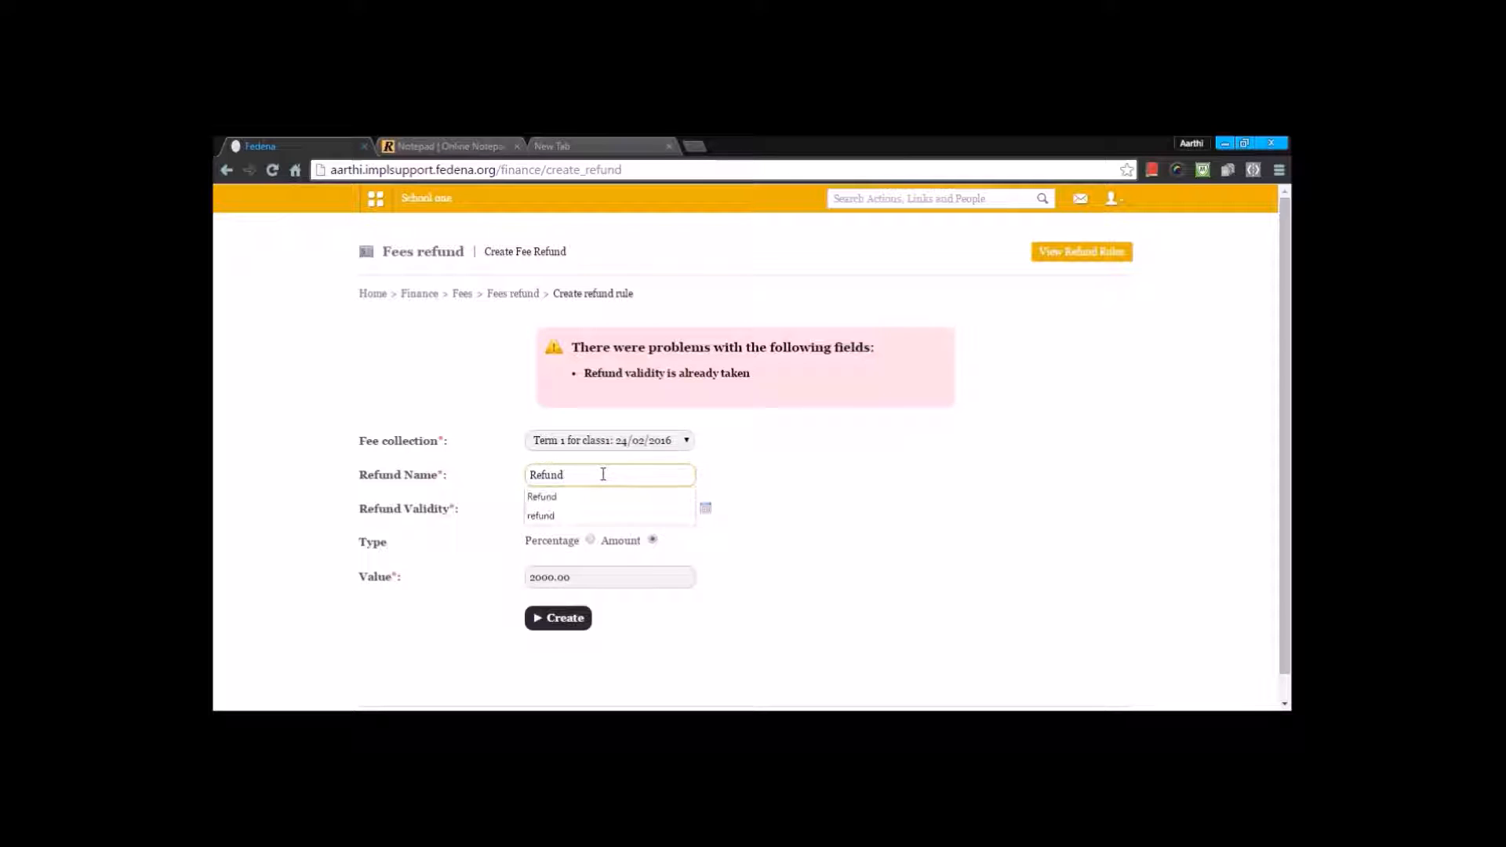
left_click(706, 508)
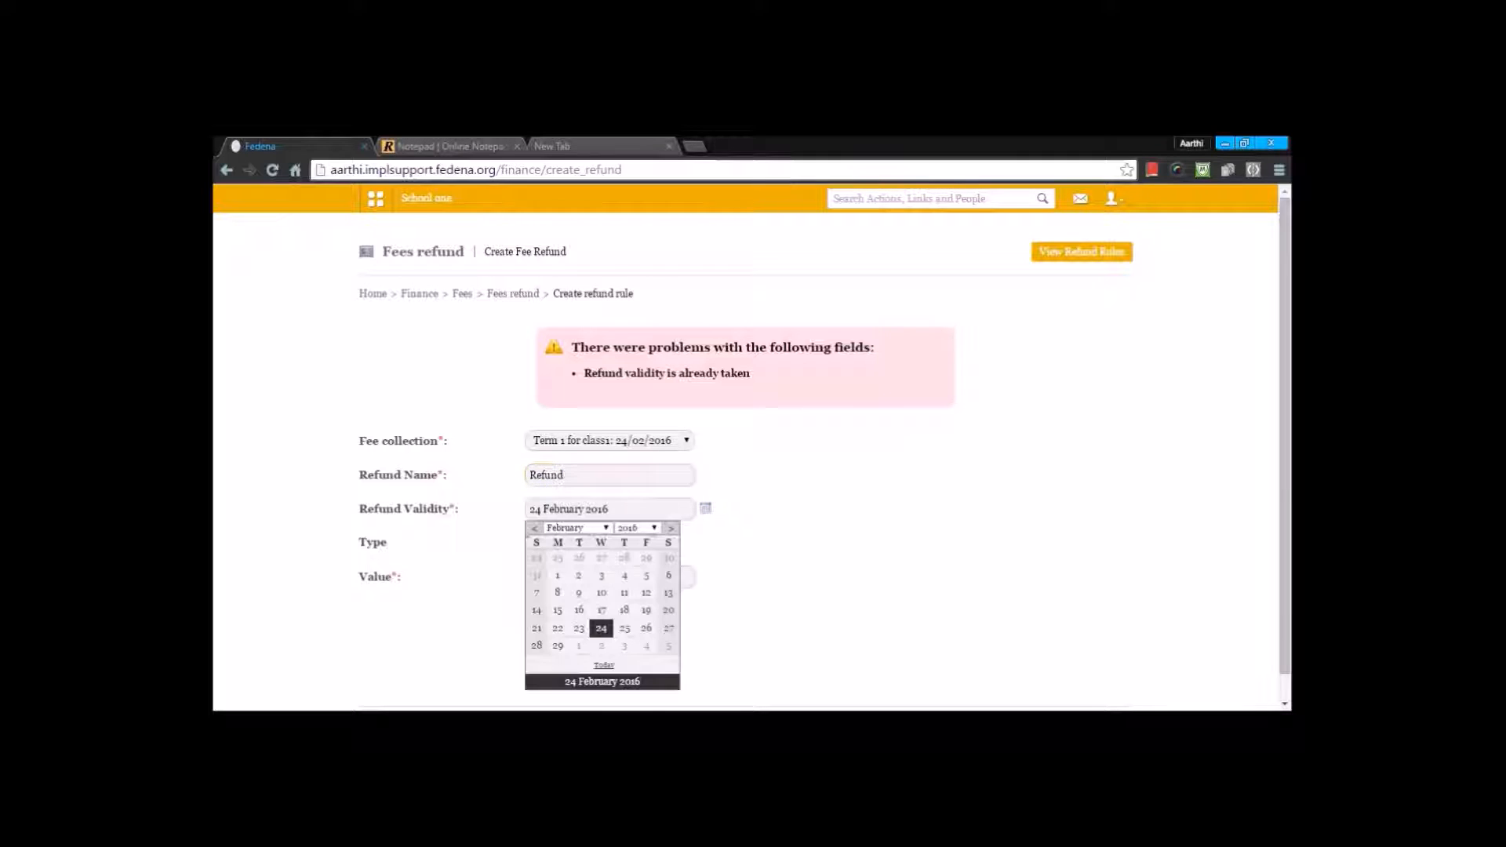
left_click(625, 628)
left_click(573, 618)
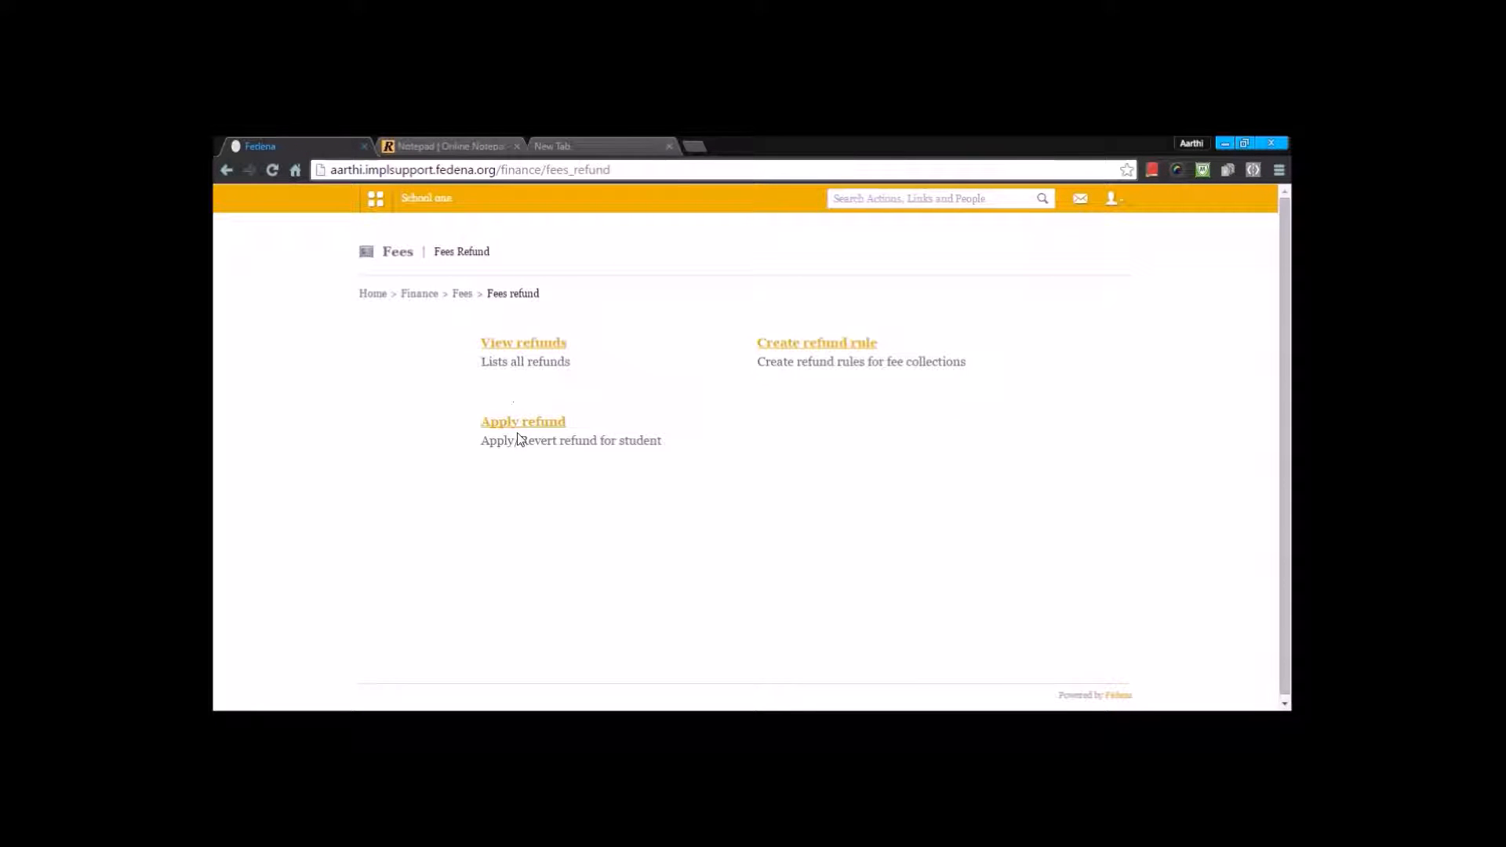
Step: Go to Apply refund, find the student in batch BSc - A by first name, and select the "Term 1 for class1" fee collection
left_click(522, 431)
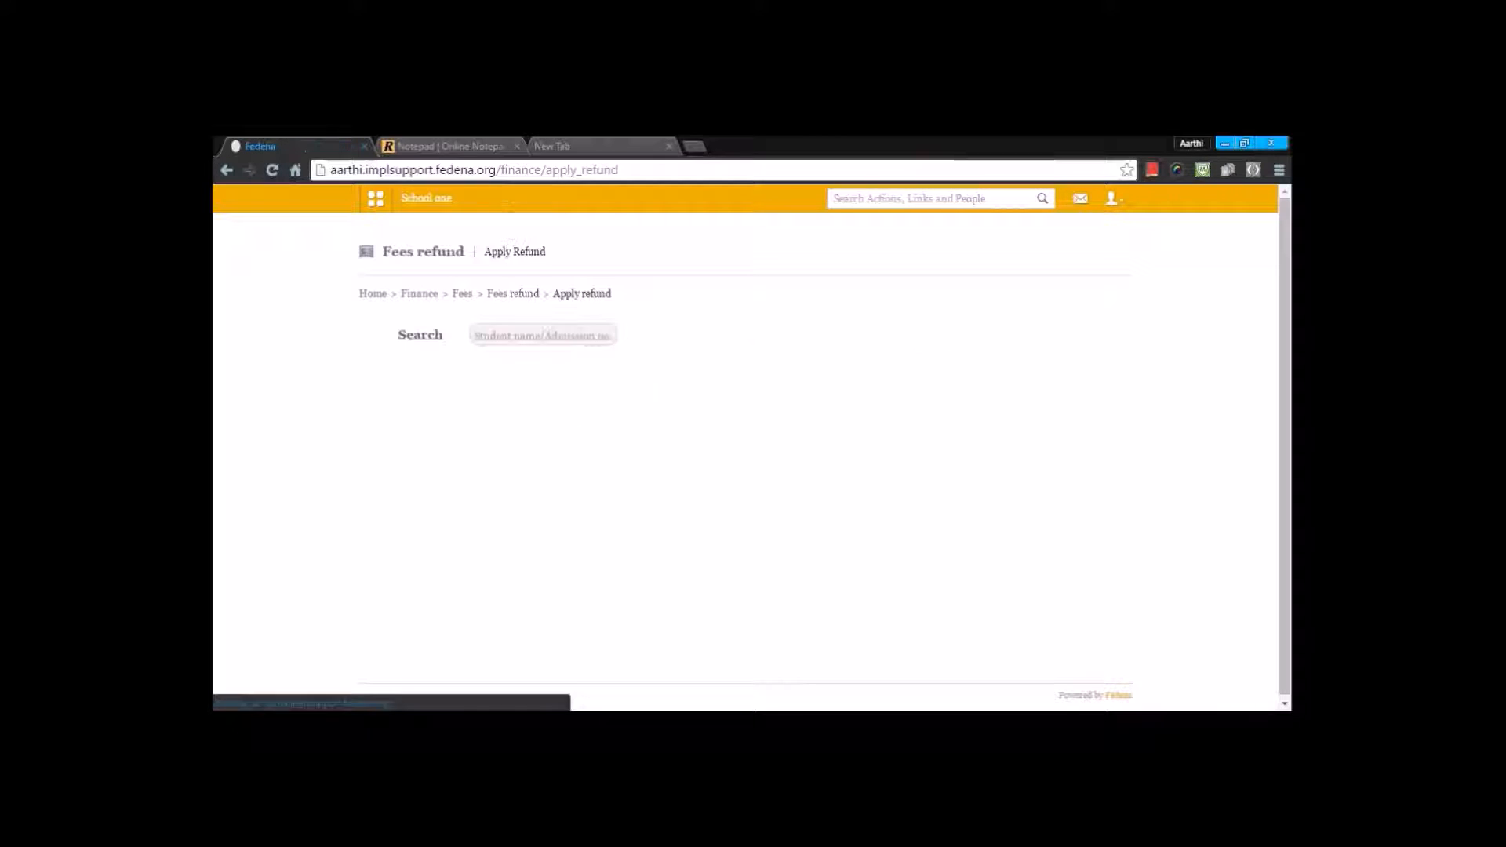
type("ishan")
left_click(499, 437)
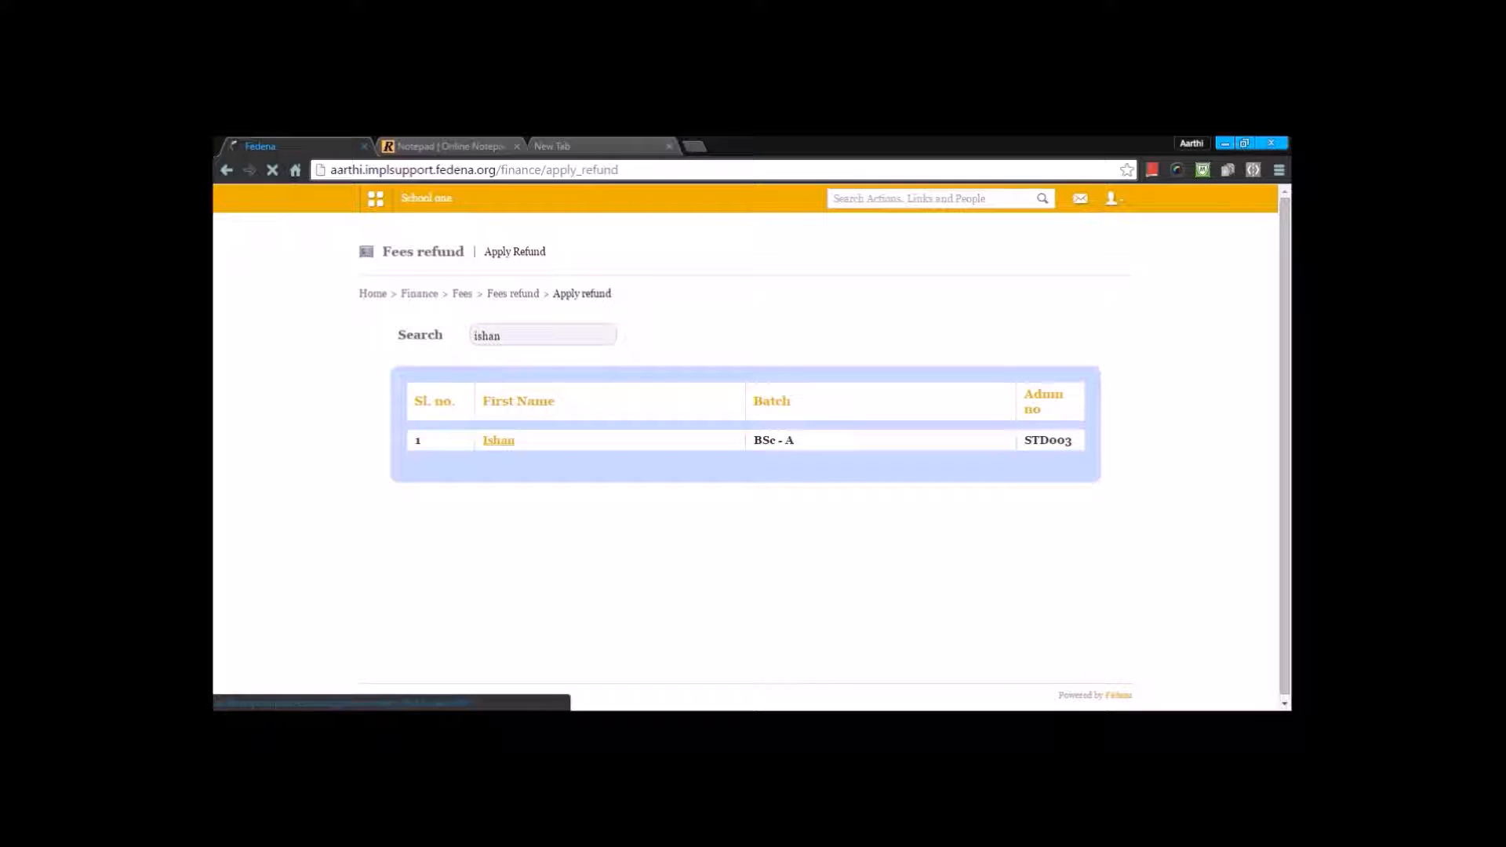
left_click(612, 345)
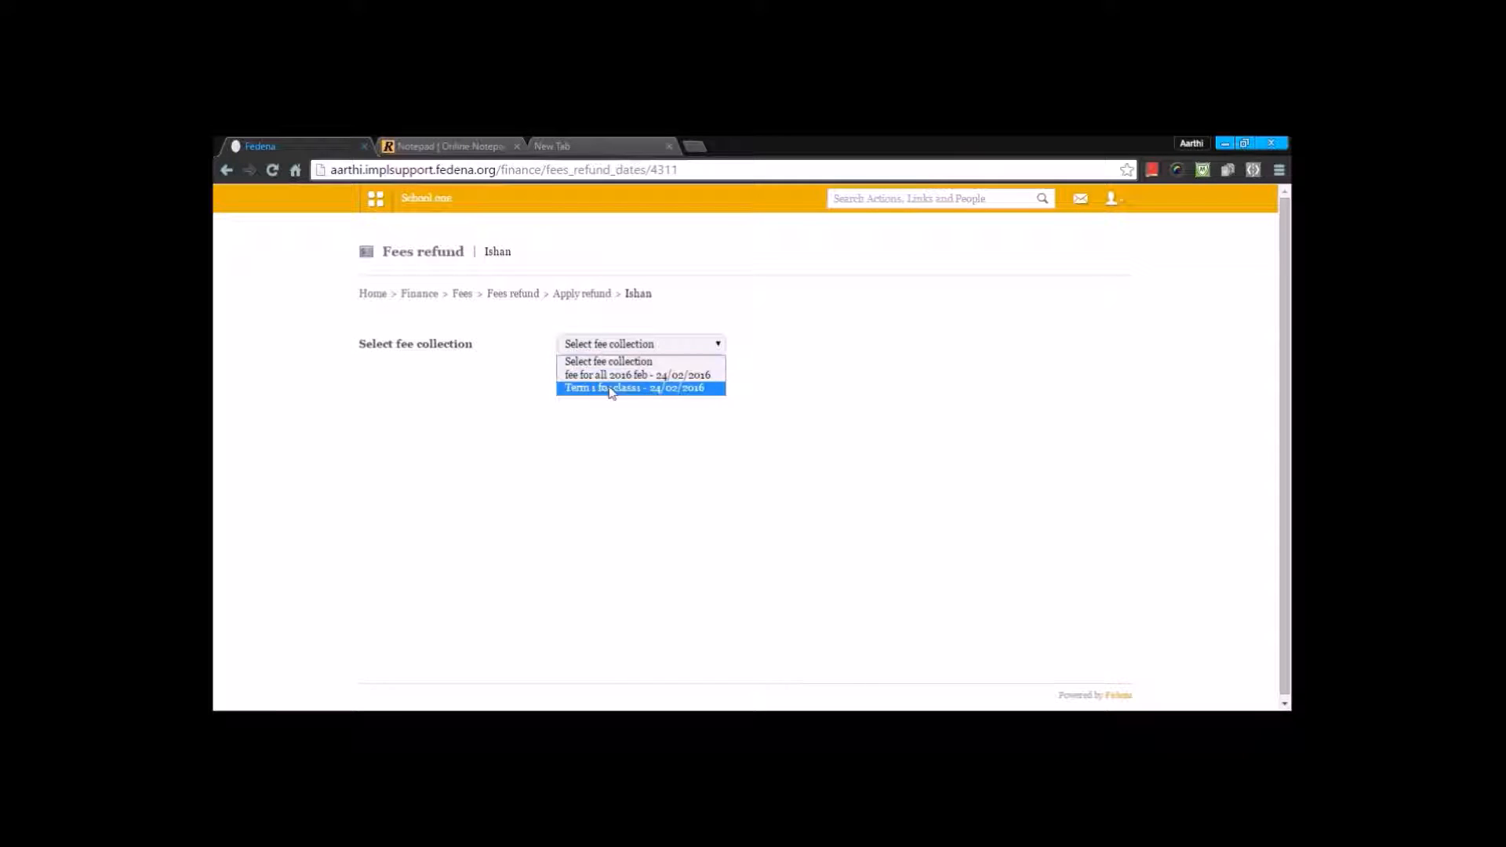
left_click(612, 391)
Step: Revert the student's refund for the "Term 1 for class1" collection and confirm the reversal
scroll(871, 615, "down", 3)
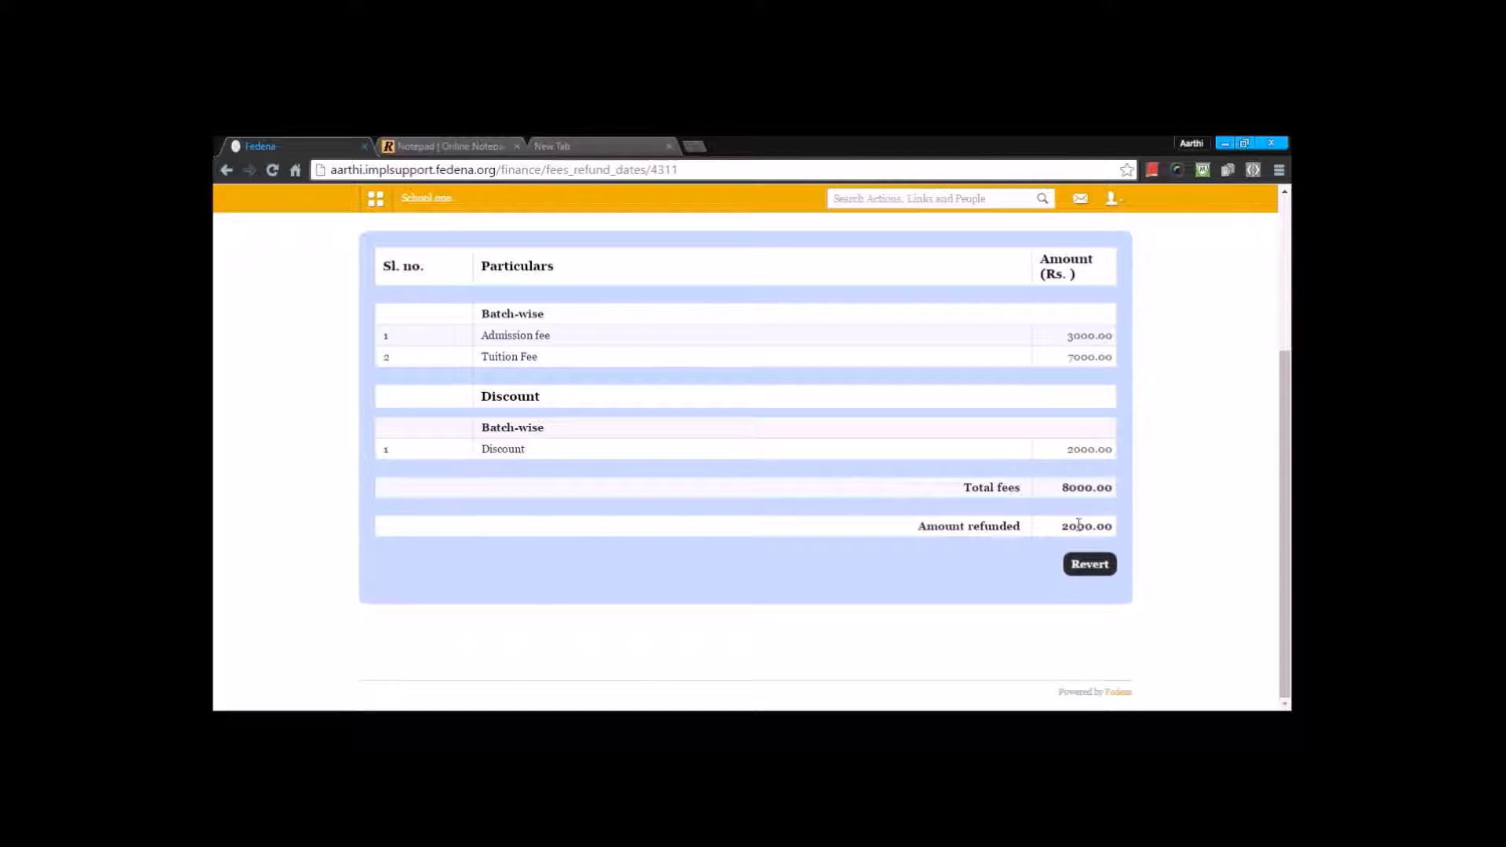
left_click(1071, 562)
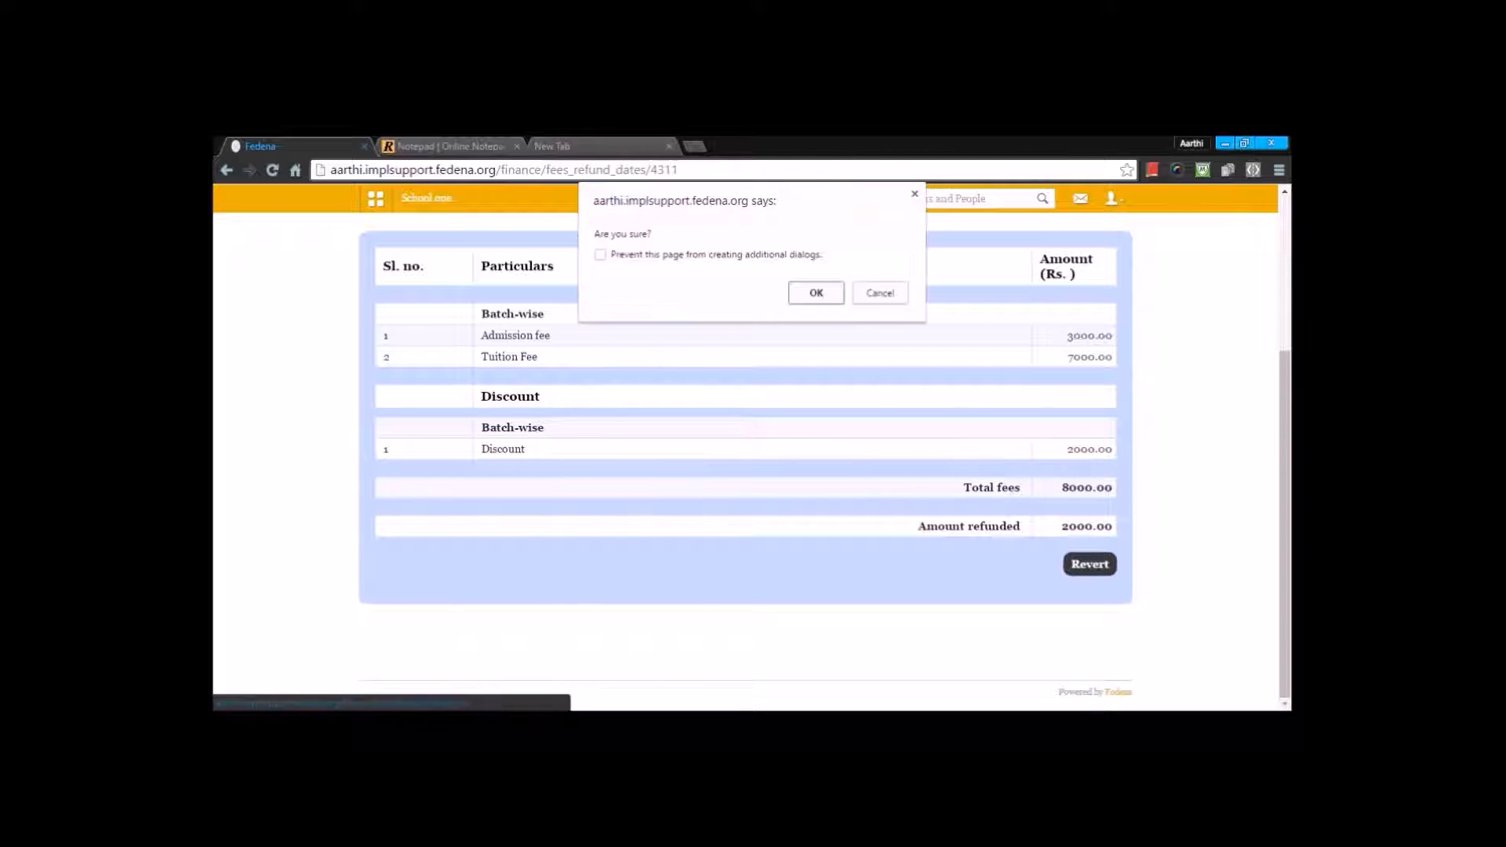
left_click(814, 296)
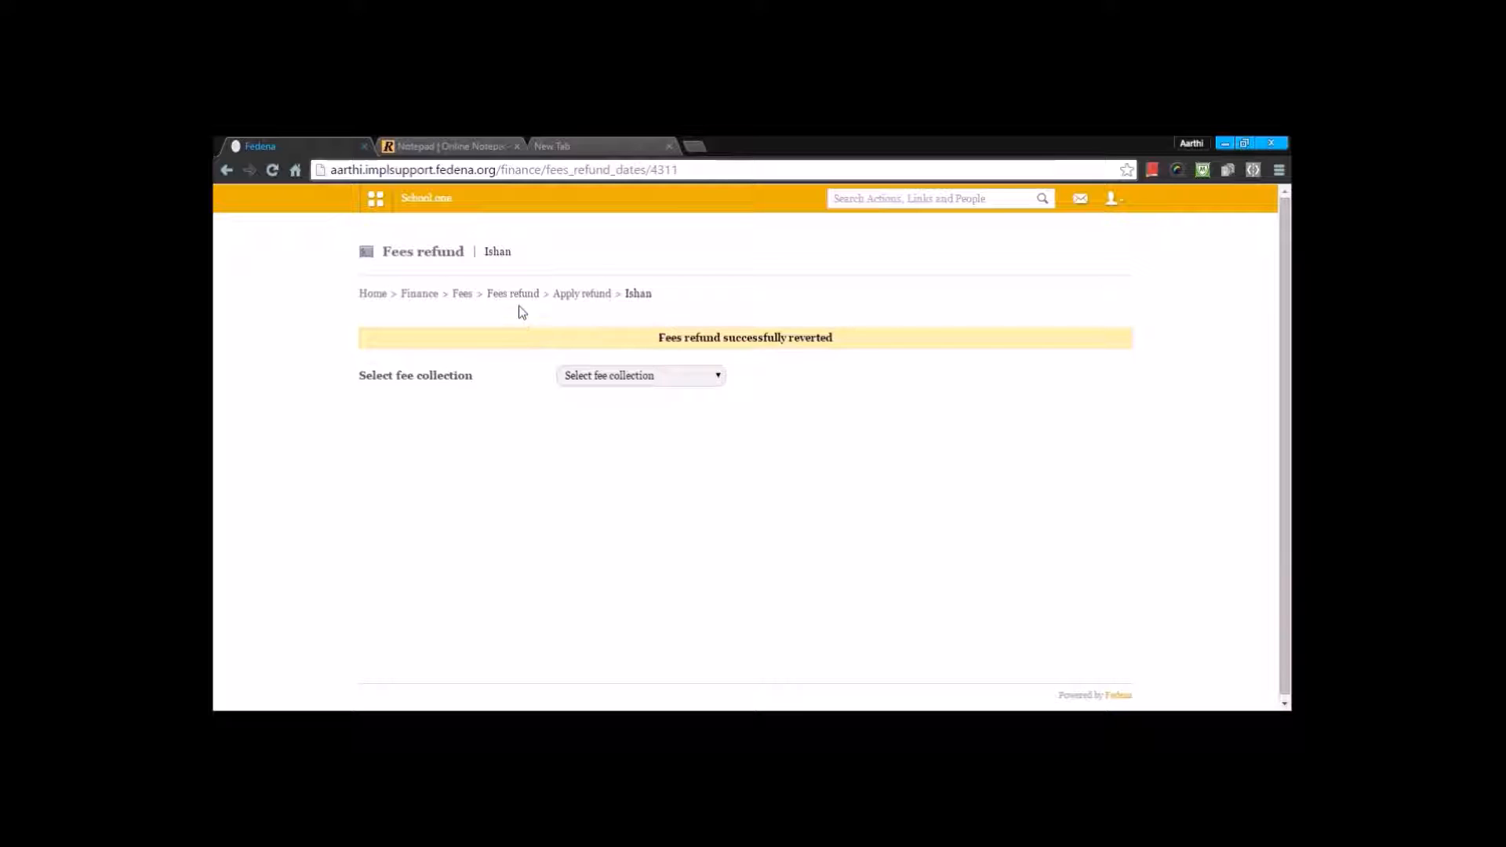
Step: Generate the batch-wise fees head-wise report for Bachelor of Commerce, batches BSc - A and BSc - B, and review the students' fee details
left_click(462, 294)
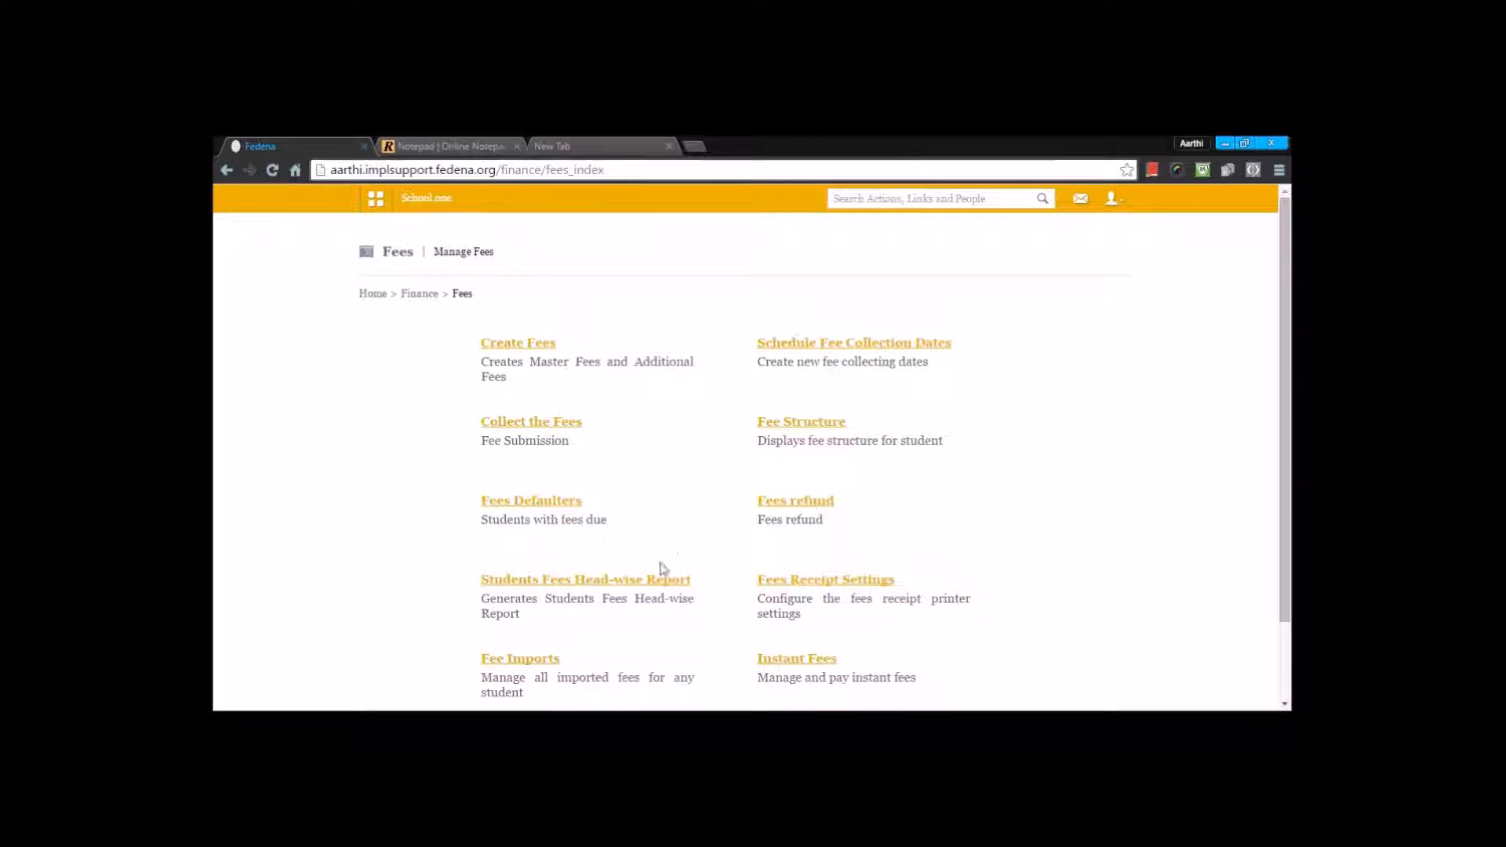
left_click(610, 585)
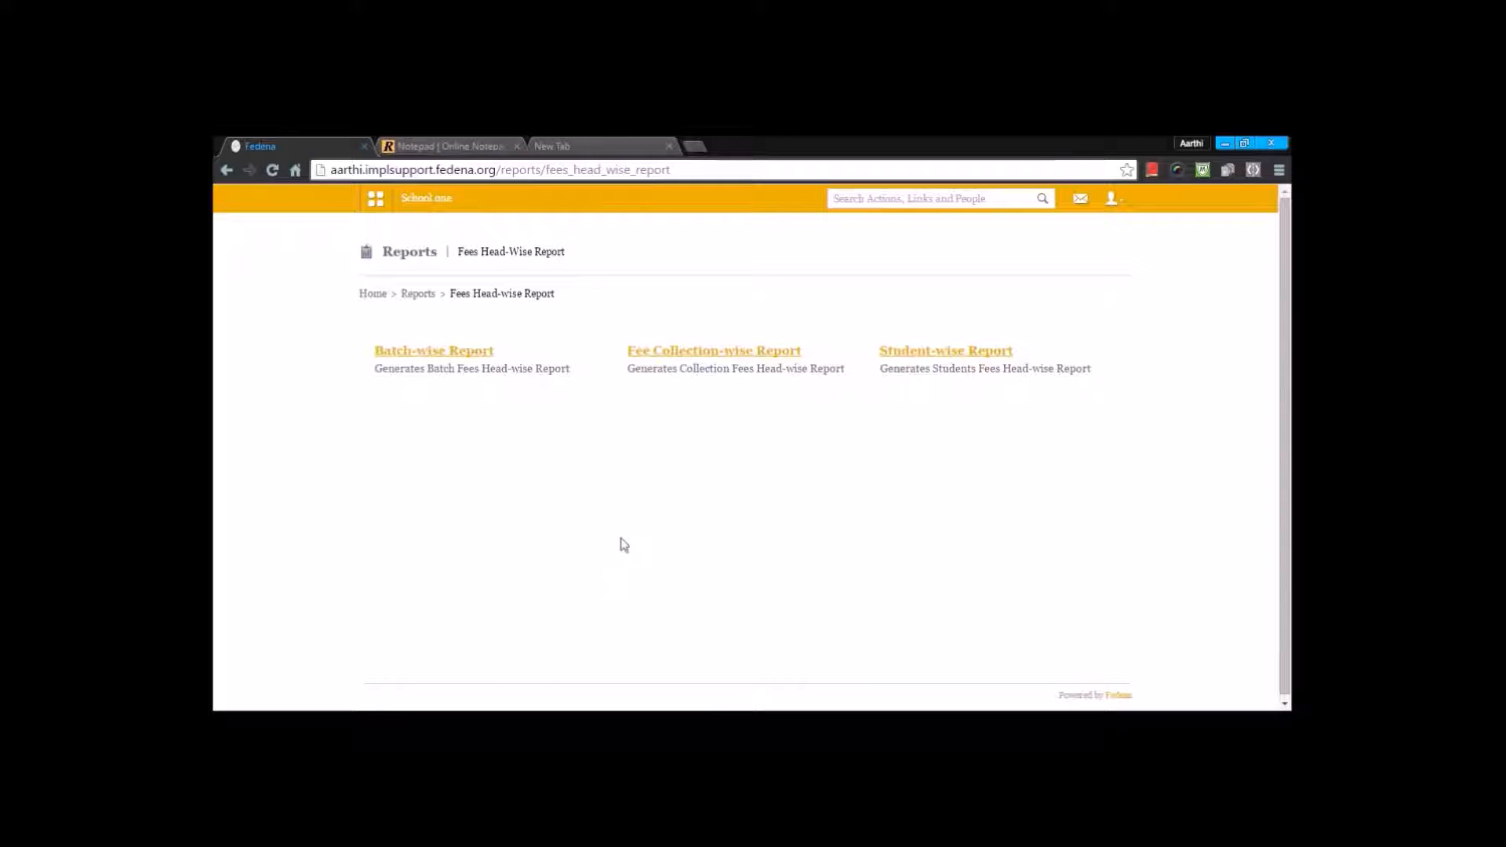
left_click(412, 353)
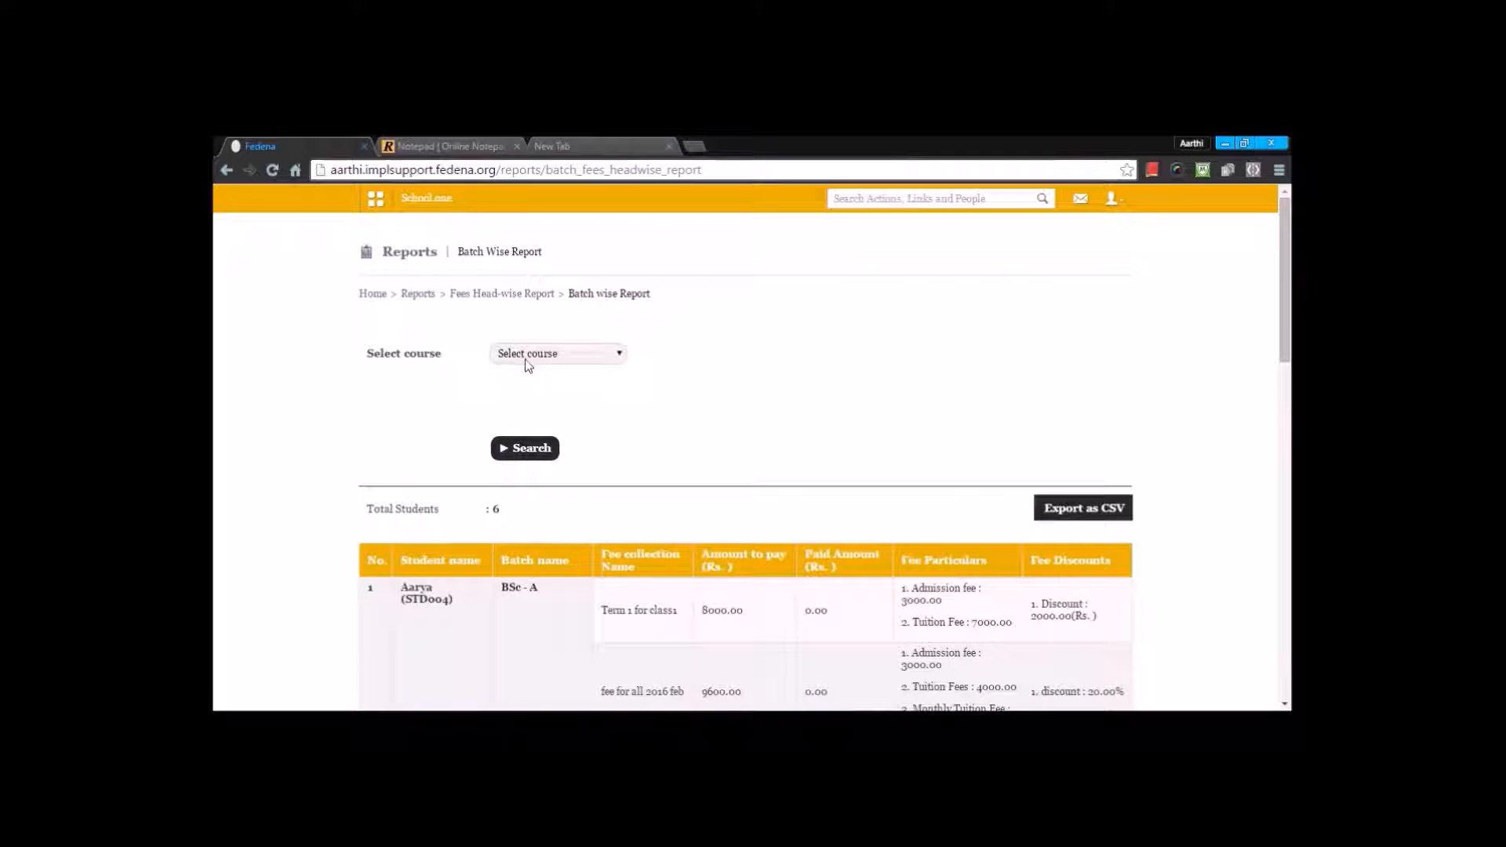
left_click(528, 354)
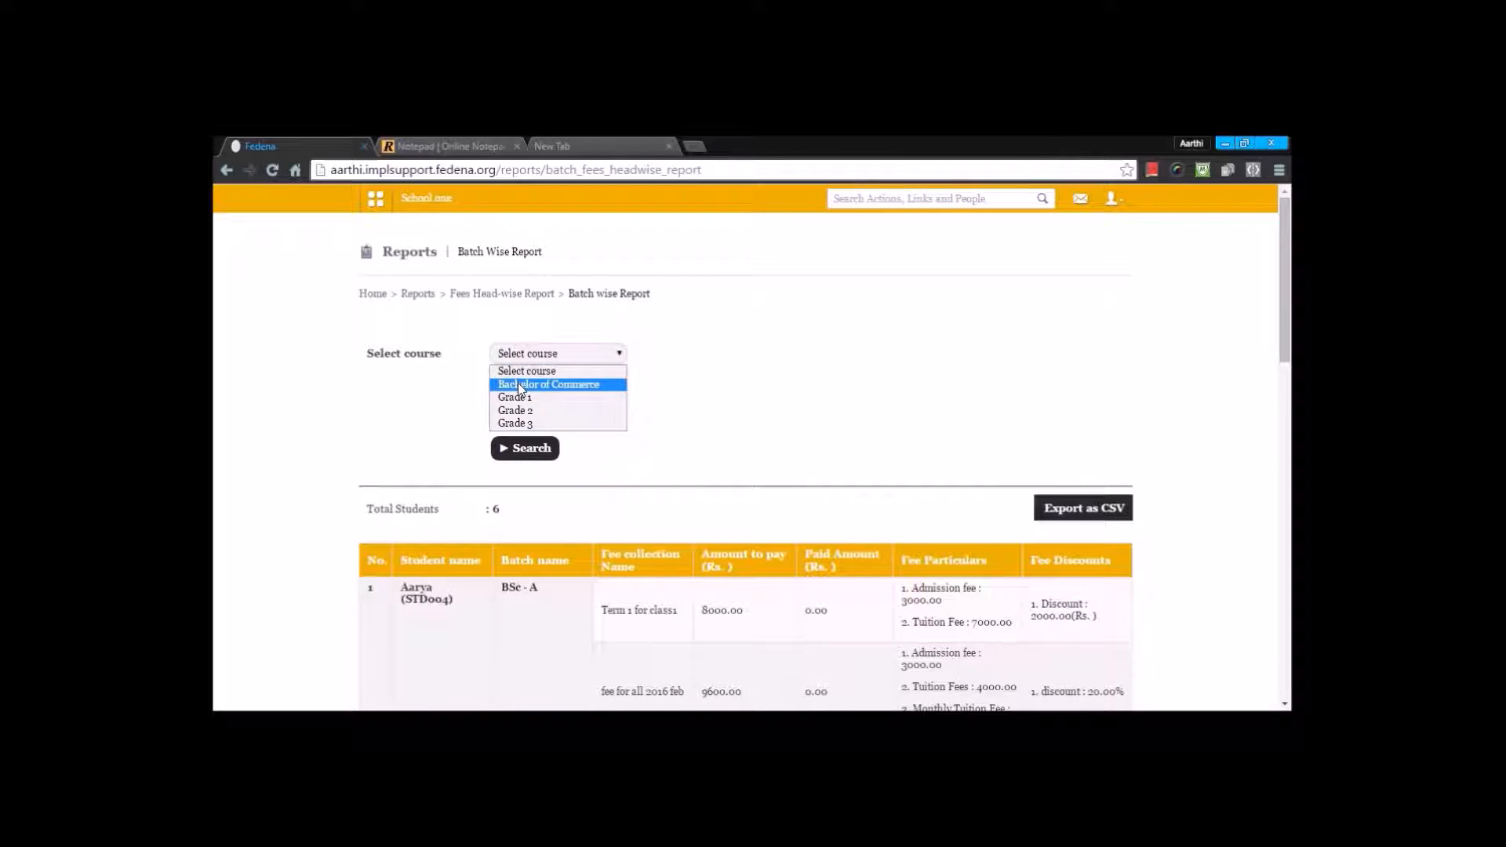
left_click(520, 384)
left_click(501, 447)
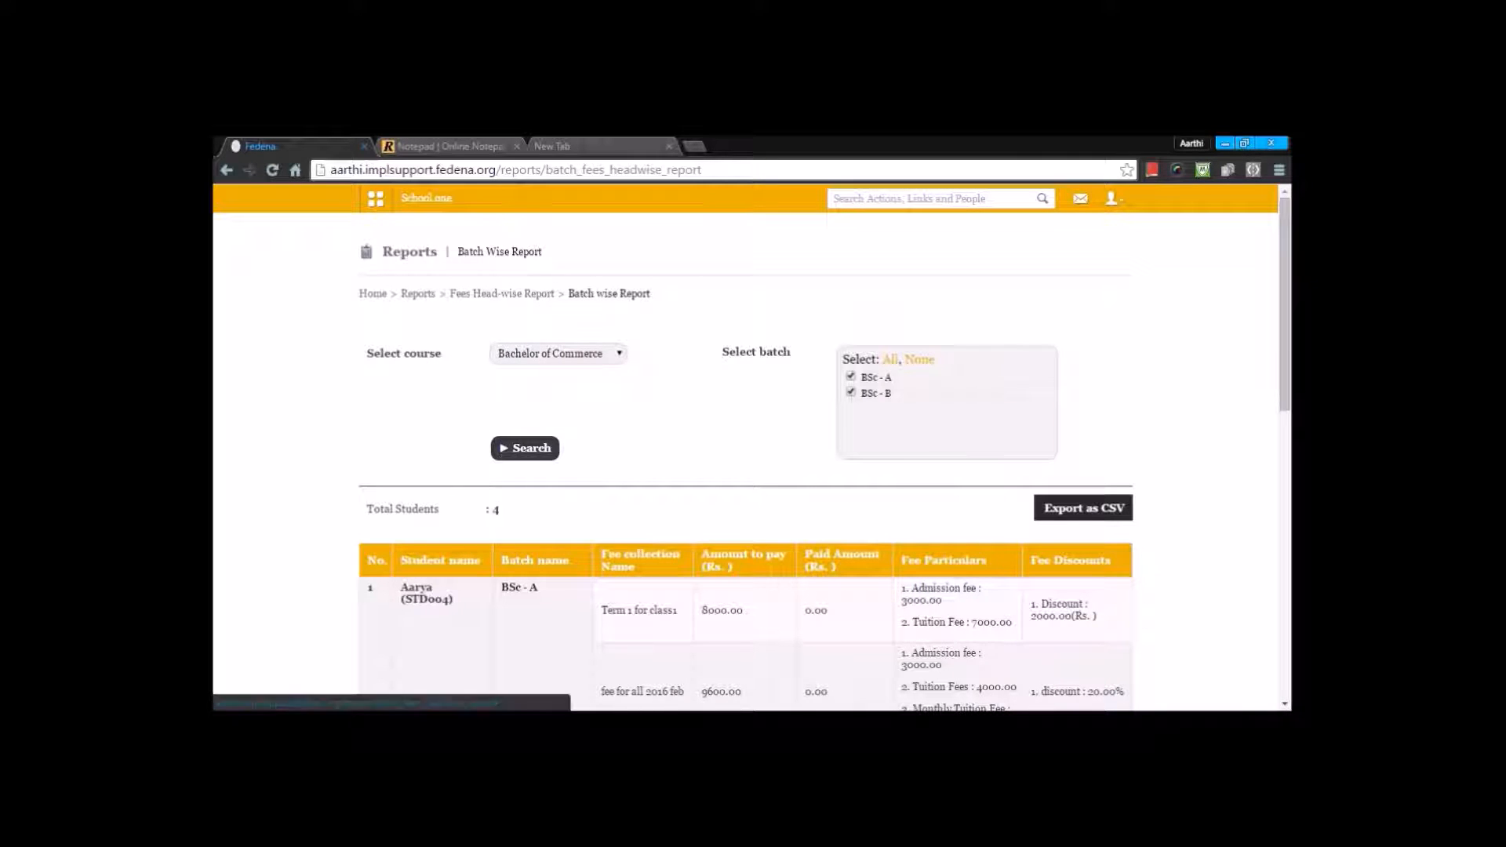
scroll(451, 469, "down", 1)
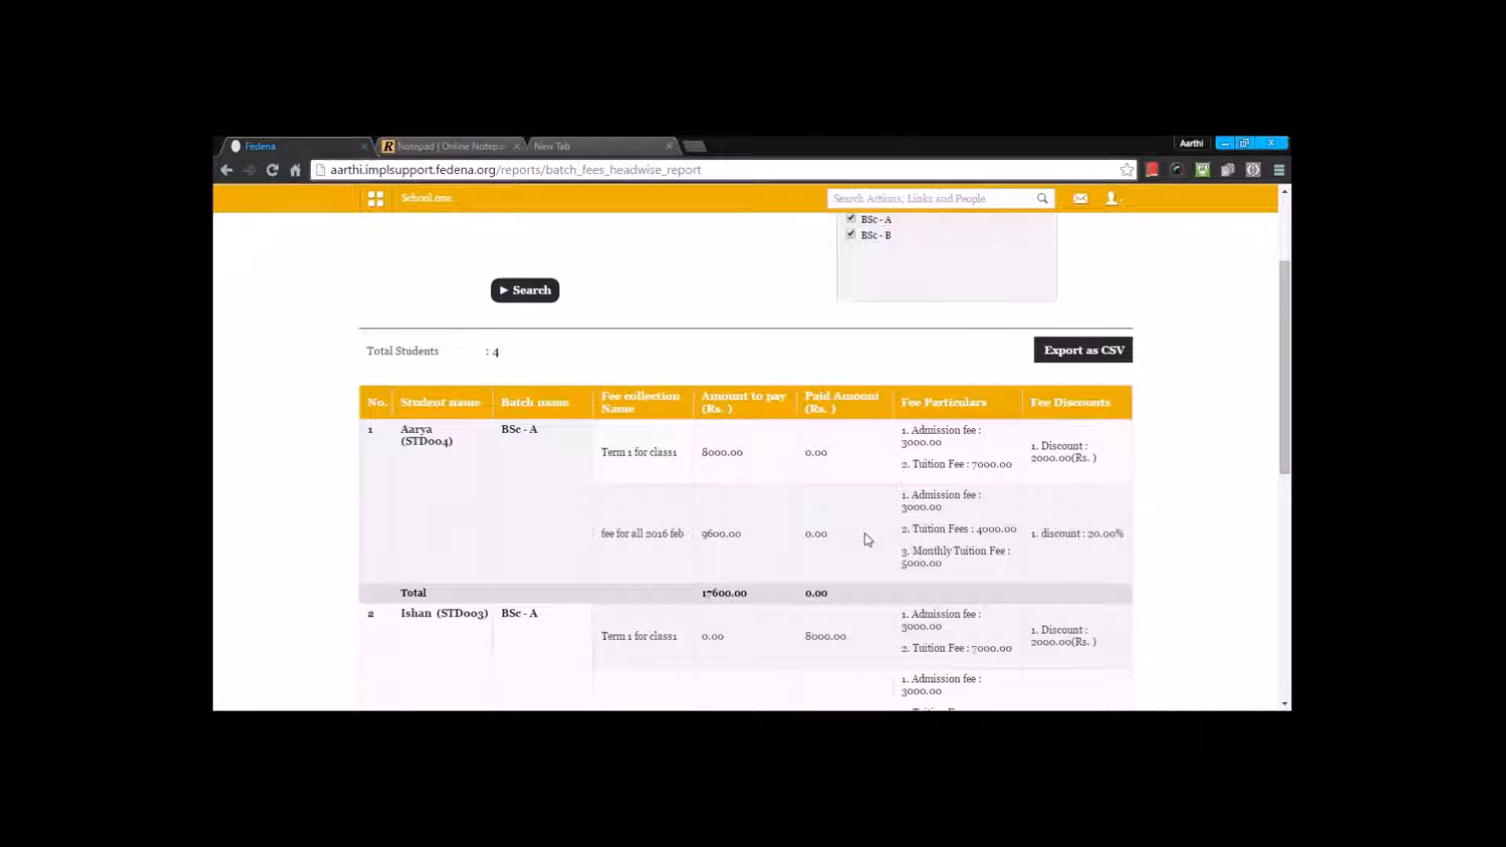
scroll(867, 541, "down", 1)
scroll(868, 540, "down", 5)
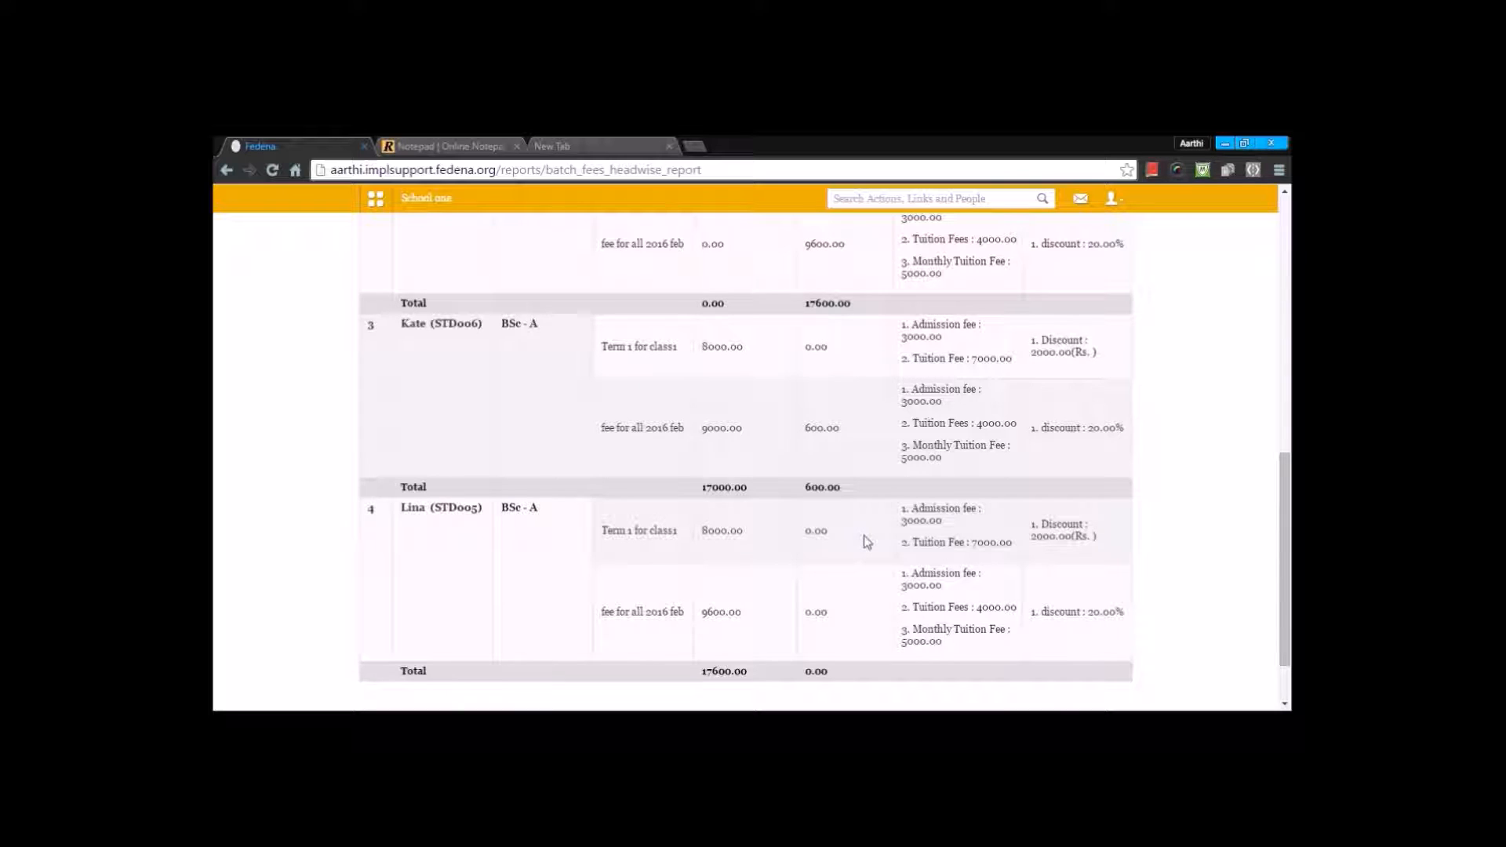
scroll(866, 542, "up", 8)
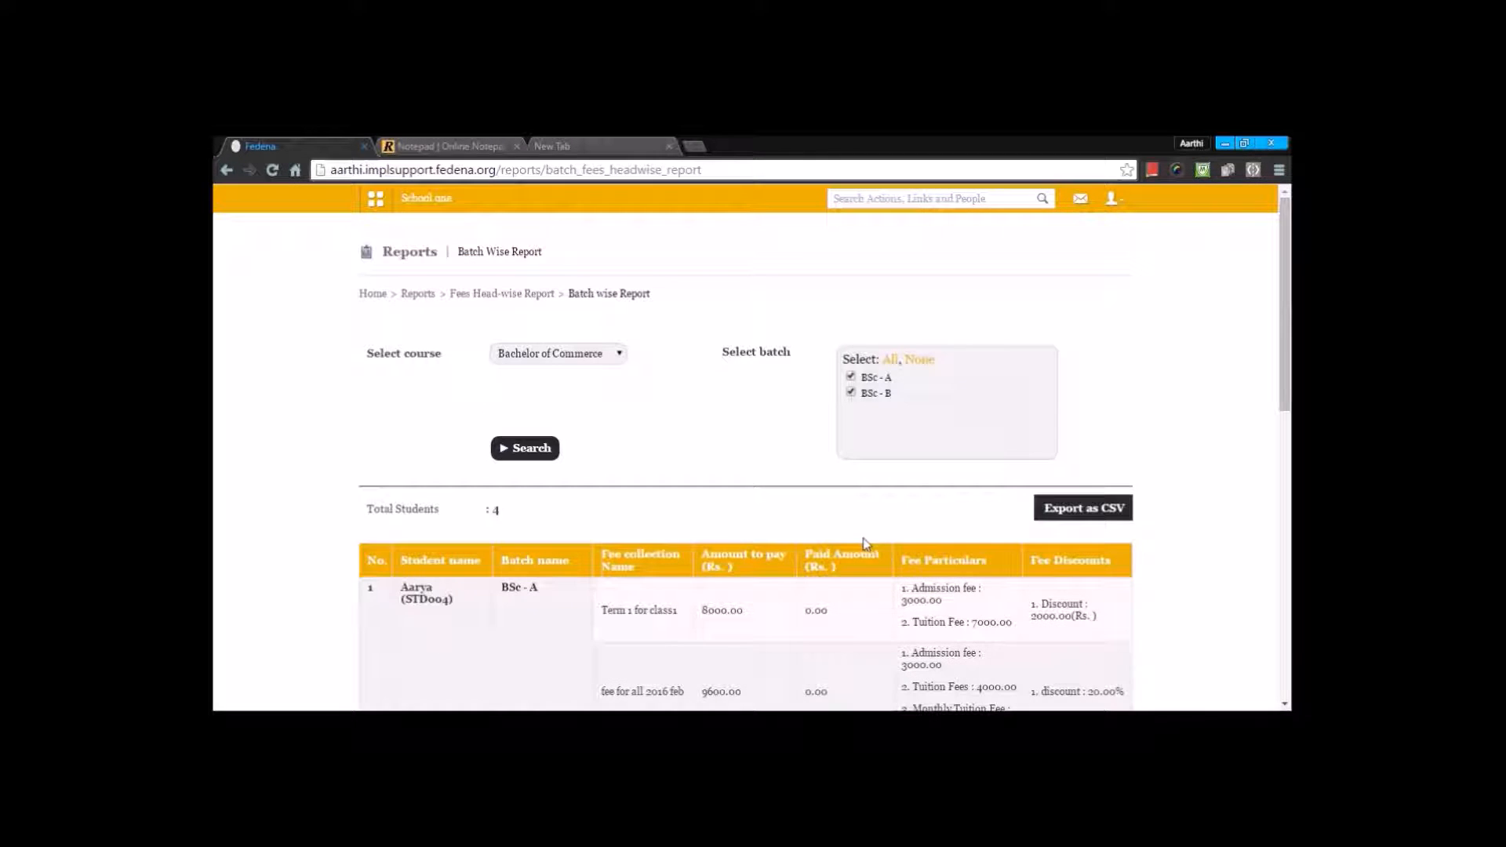
Step: Review the fee collection-wise report for batch BSc - A and the "Term 1 for class1" collection
left_click(541, 300)
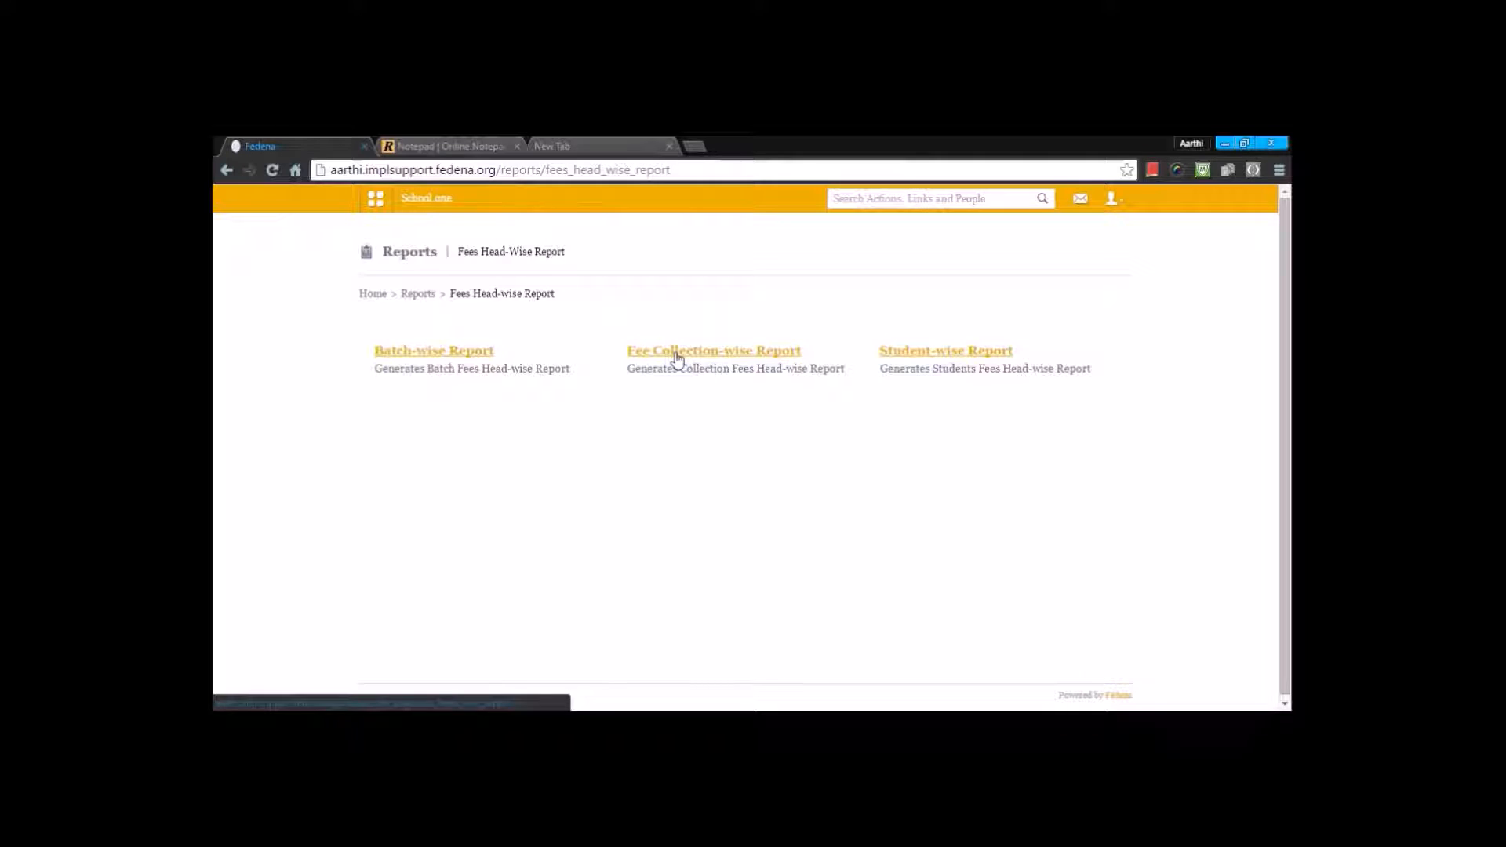
left_click(677, 359)
left_click(629, 344)
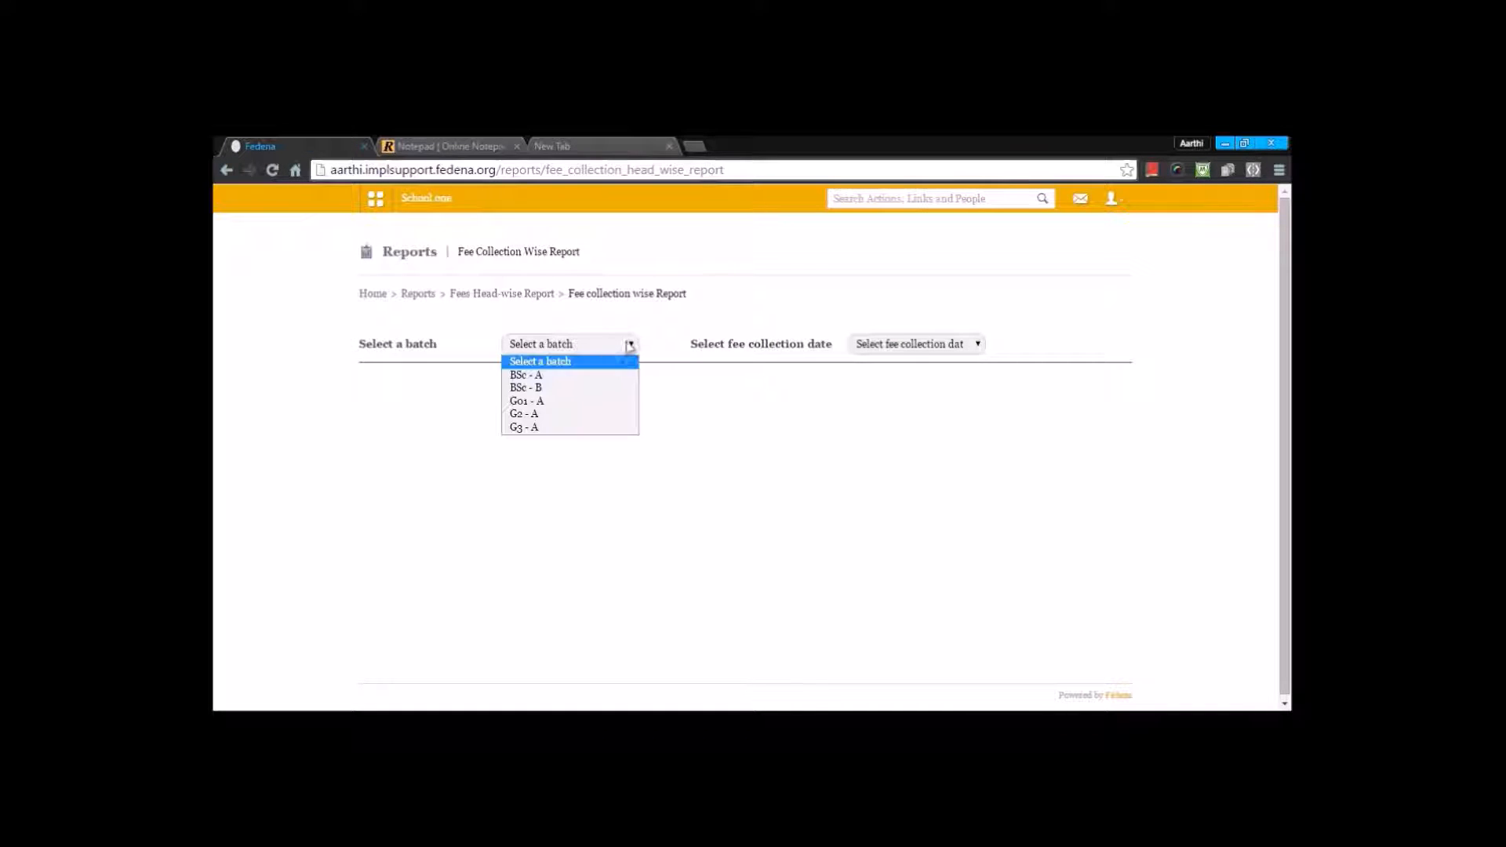
left_click(586, 375)
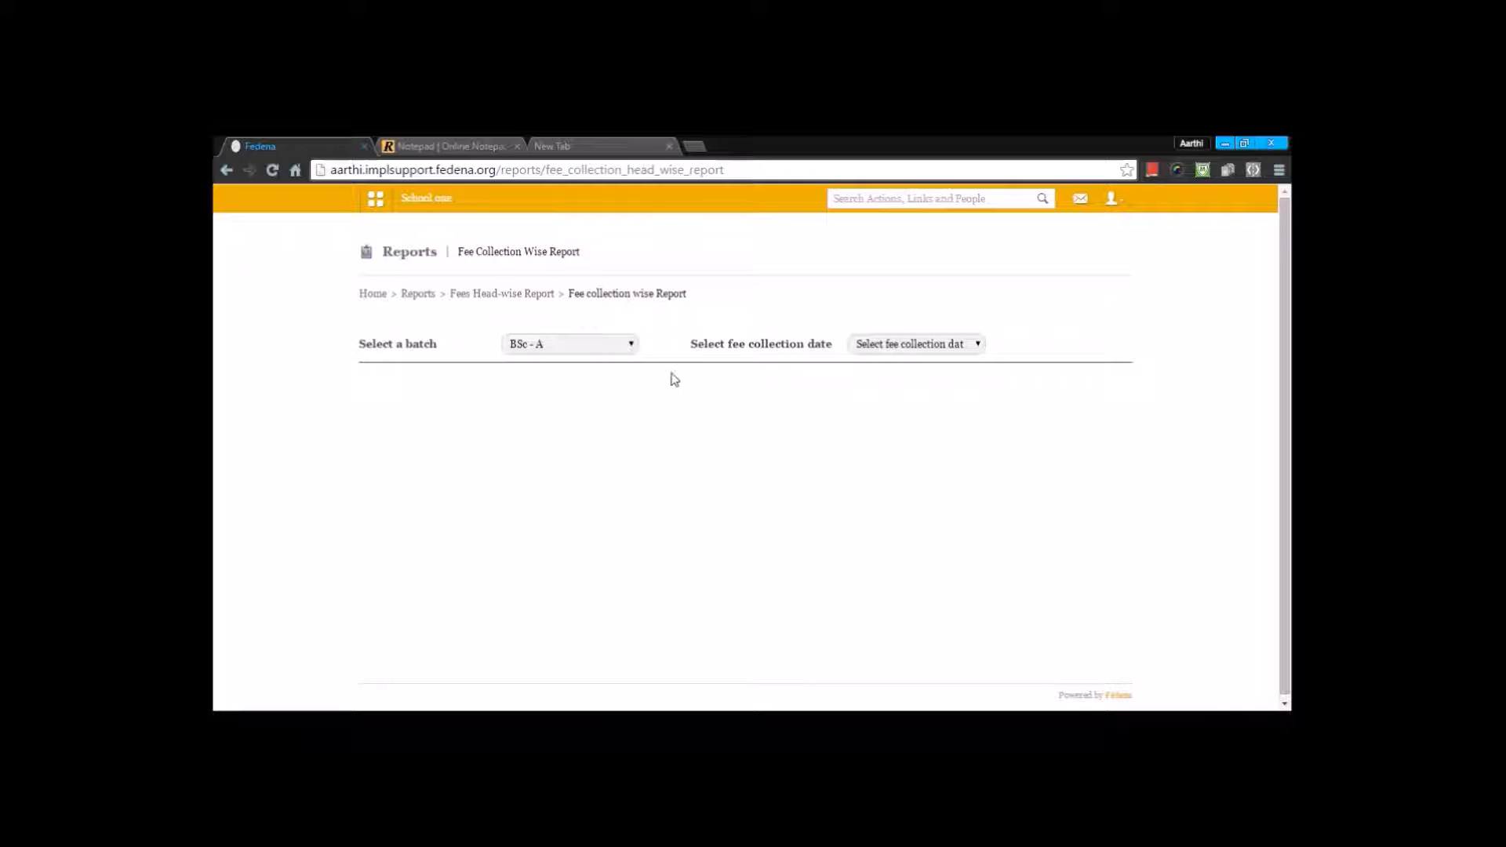
left_click(865, 350)
left_click(856, 379)
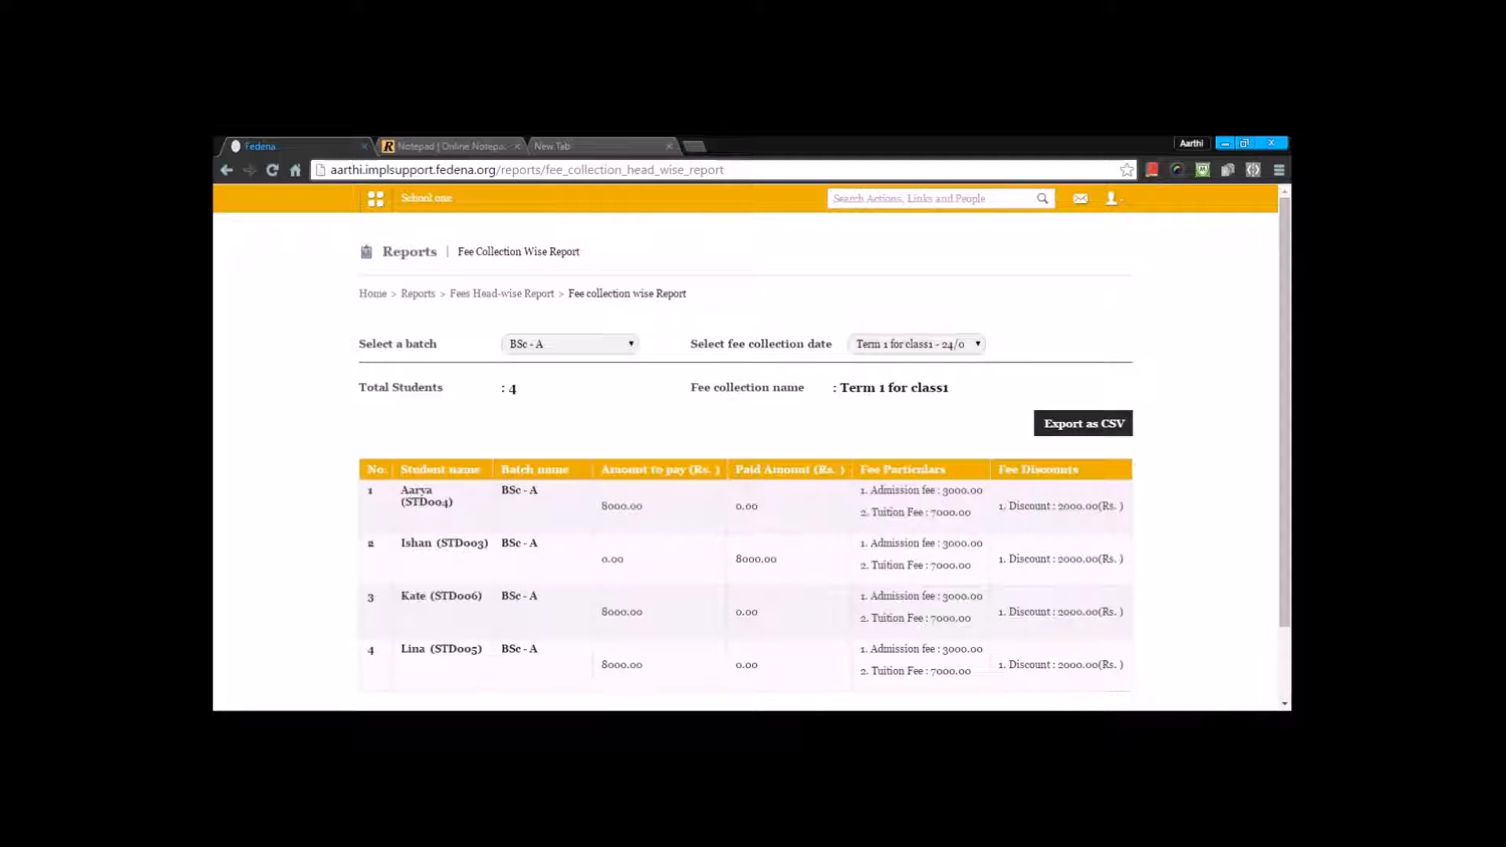
scroll(745, 471, "down", 1)
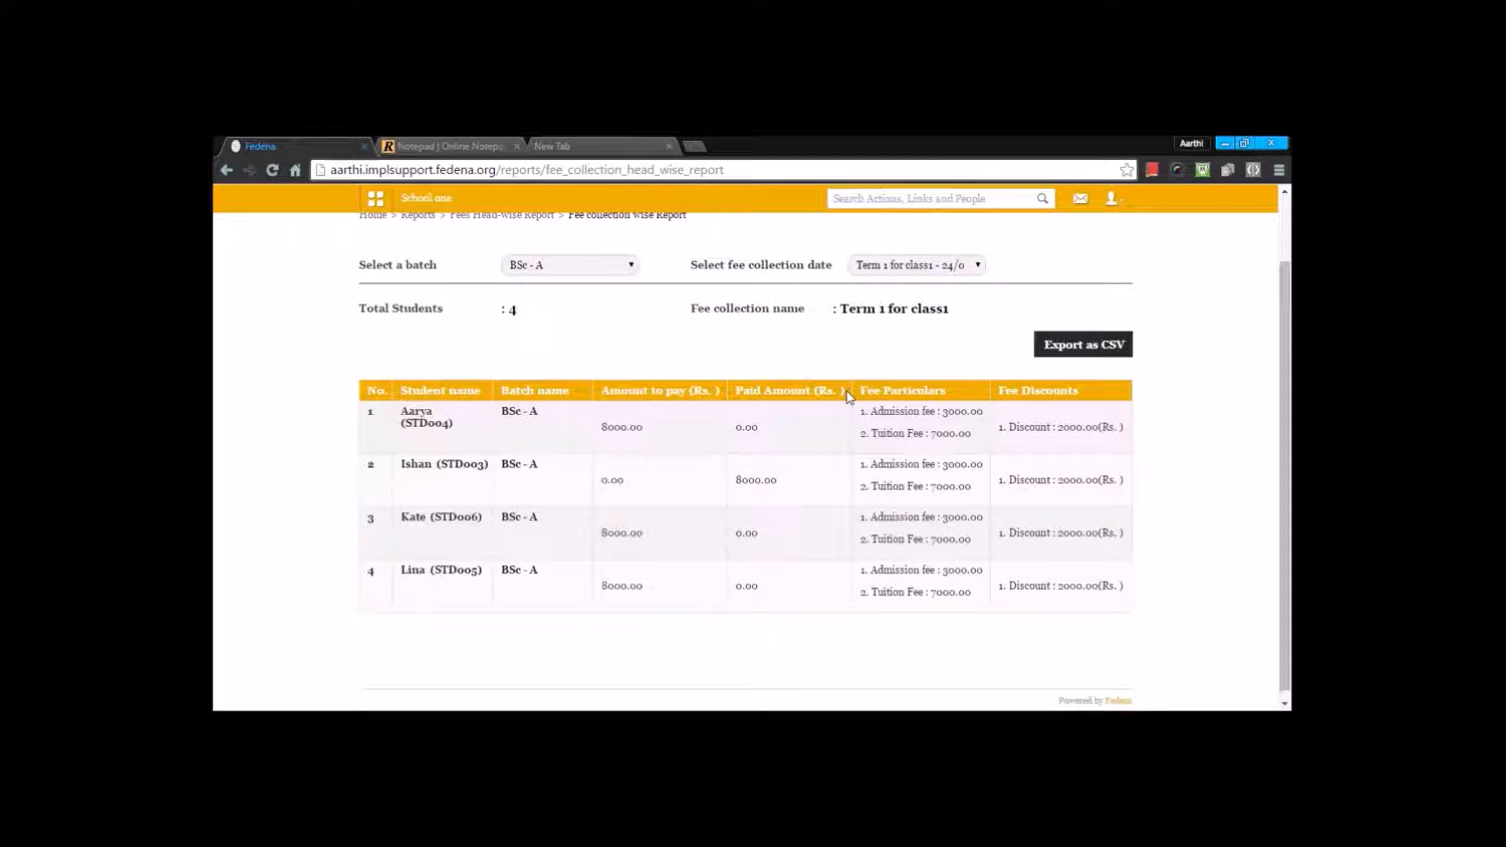
scroll(848, 398, "up", 2)
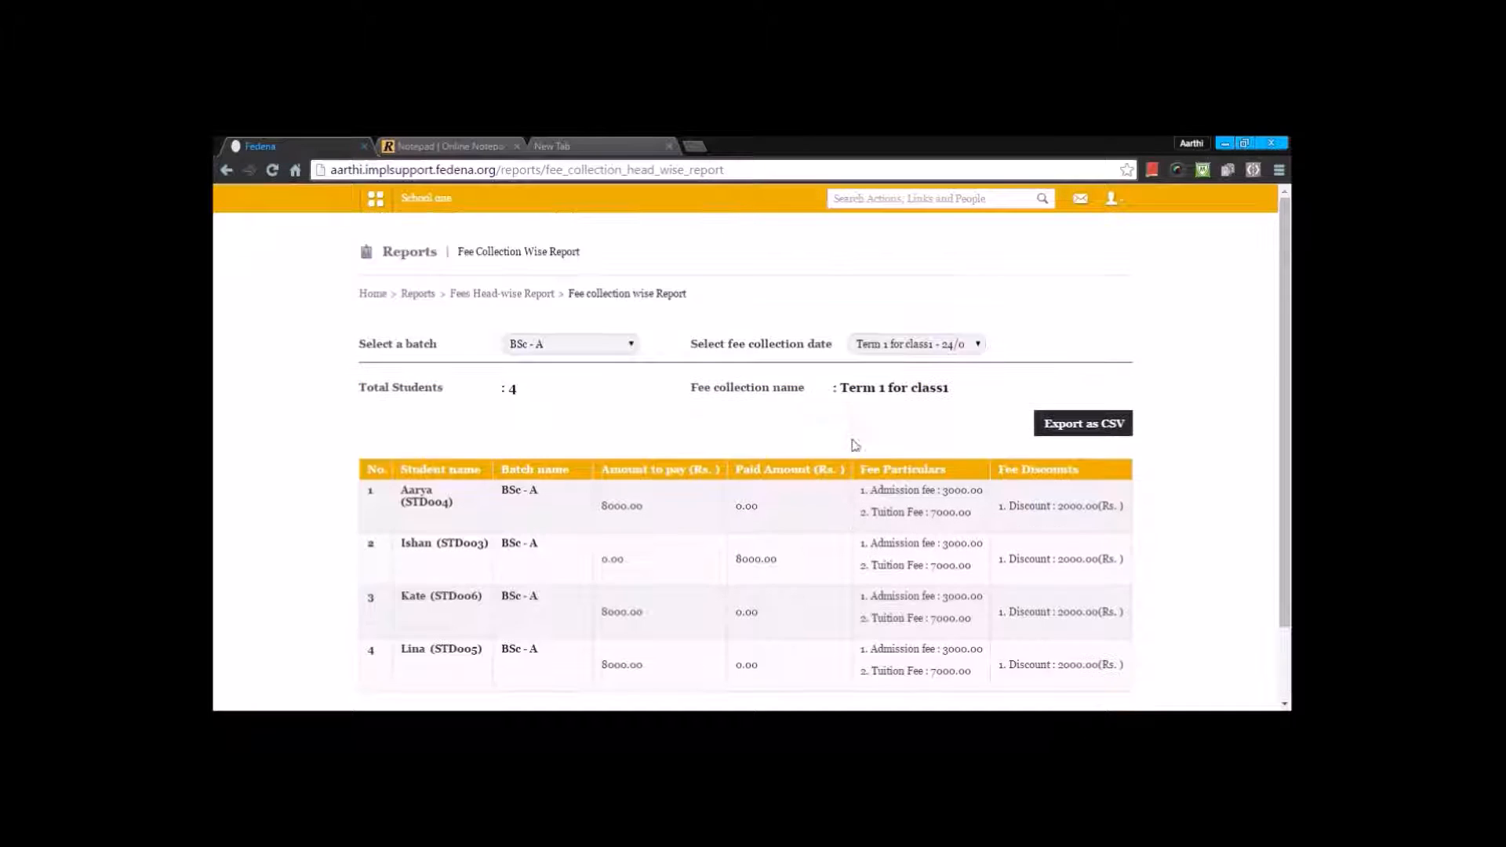
Step: Find the same student in the student-wise fees report, review the paid fees, and request the PDF report
left_click(419, 295)
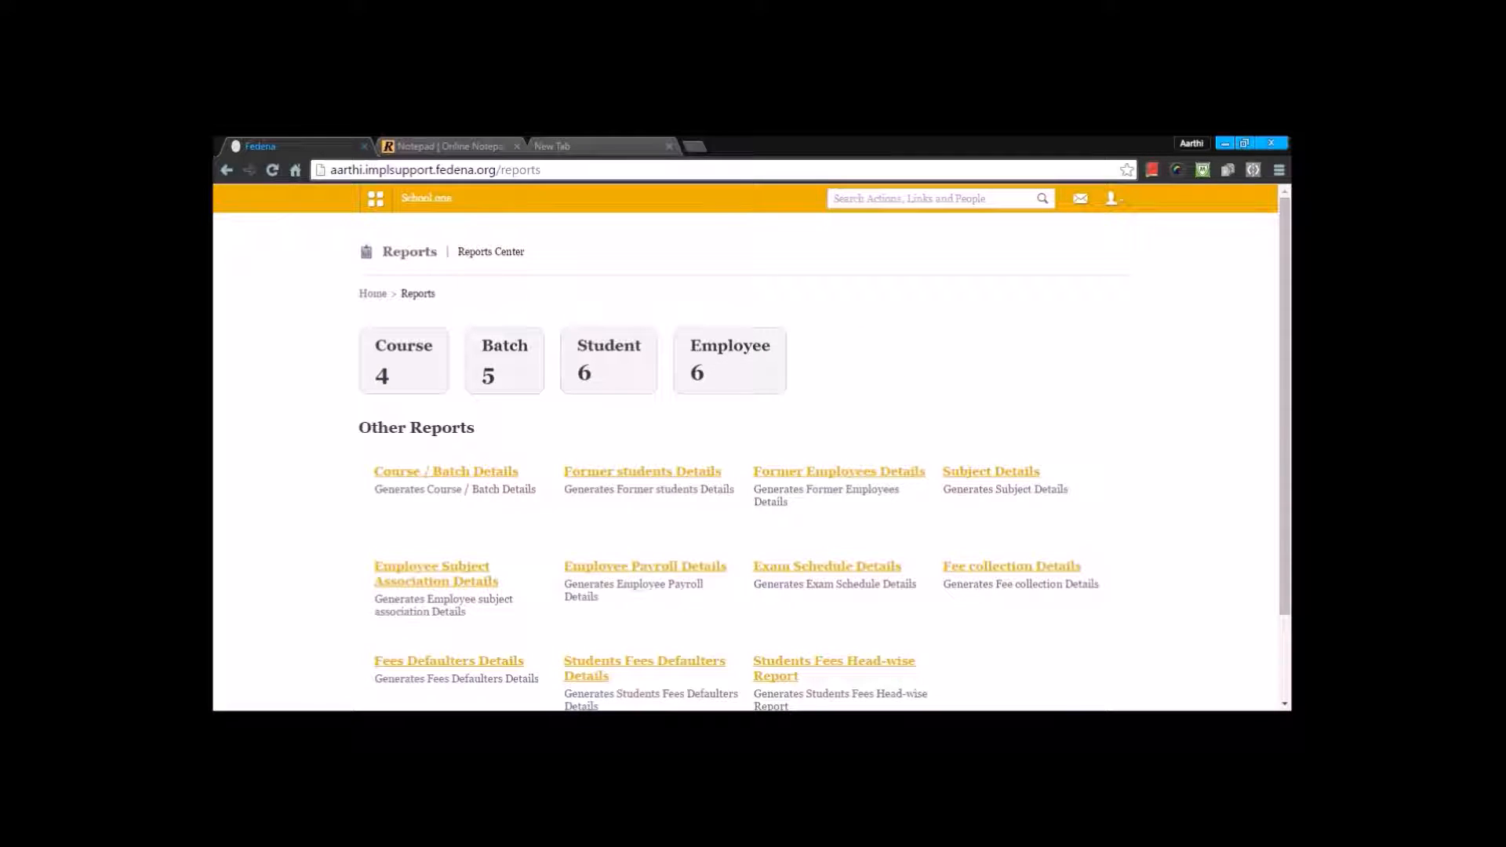
left_click(227, 170)
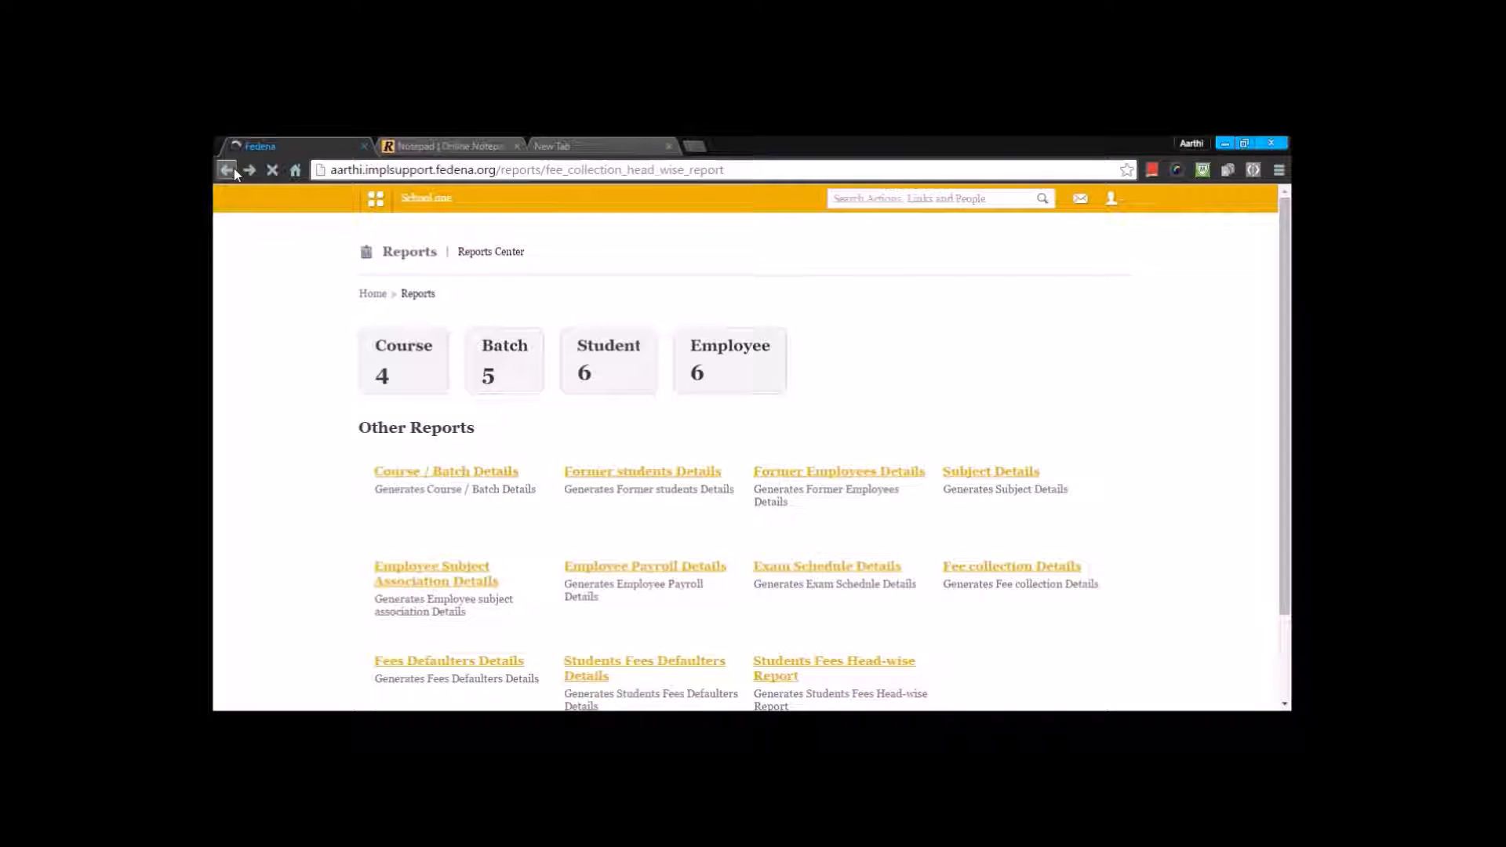
left_click(227, 170)
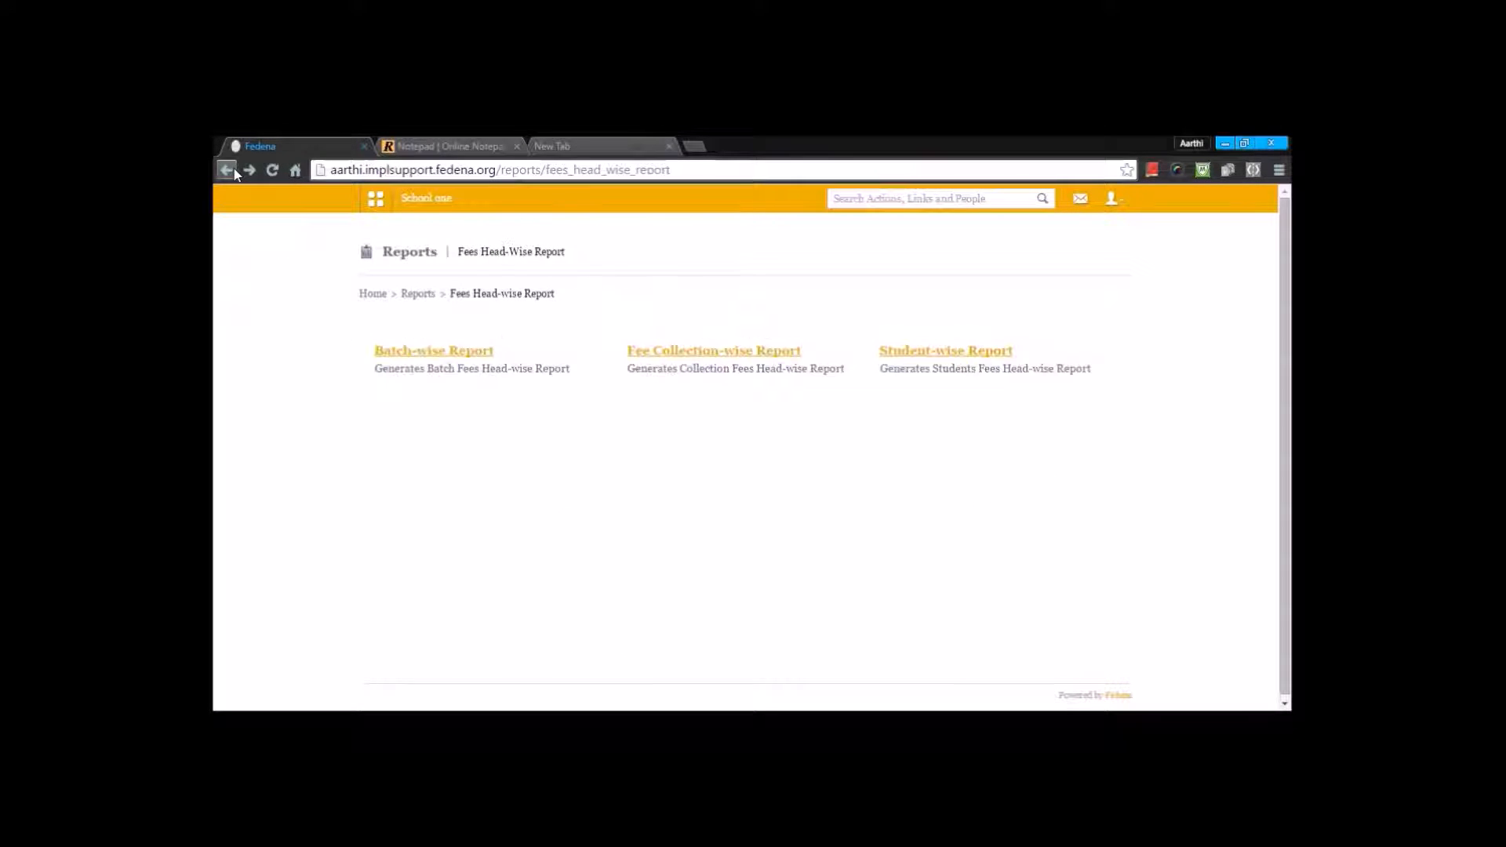
left_click(920, 353)
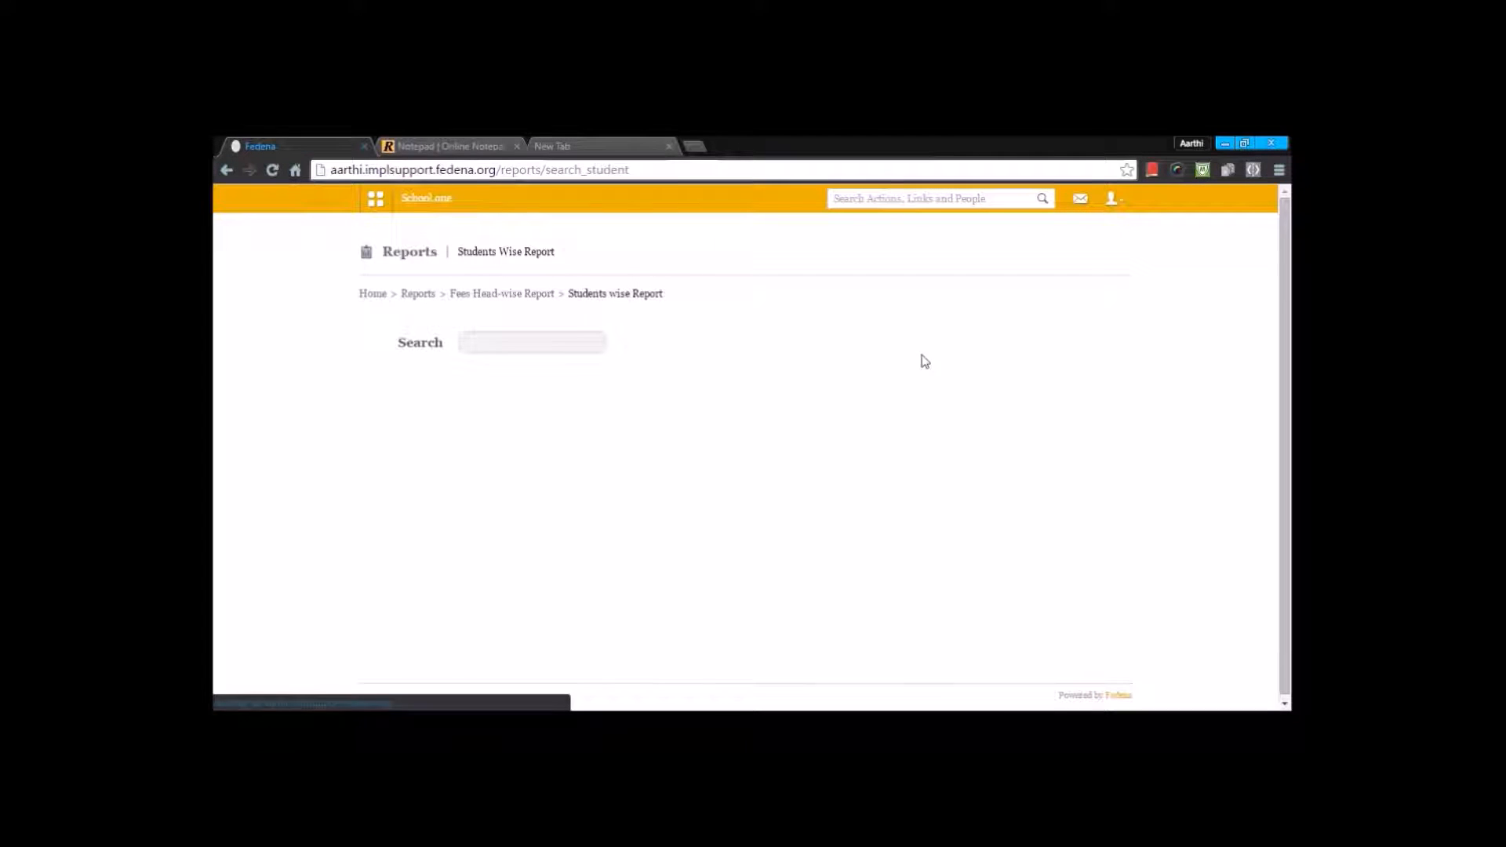
left_click(586, 343)
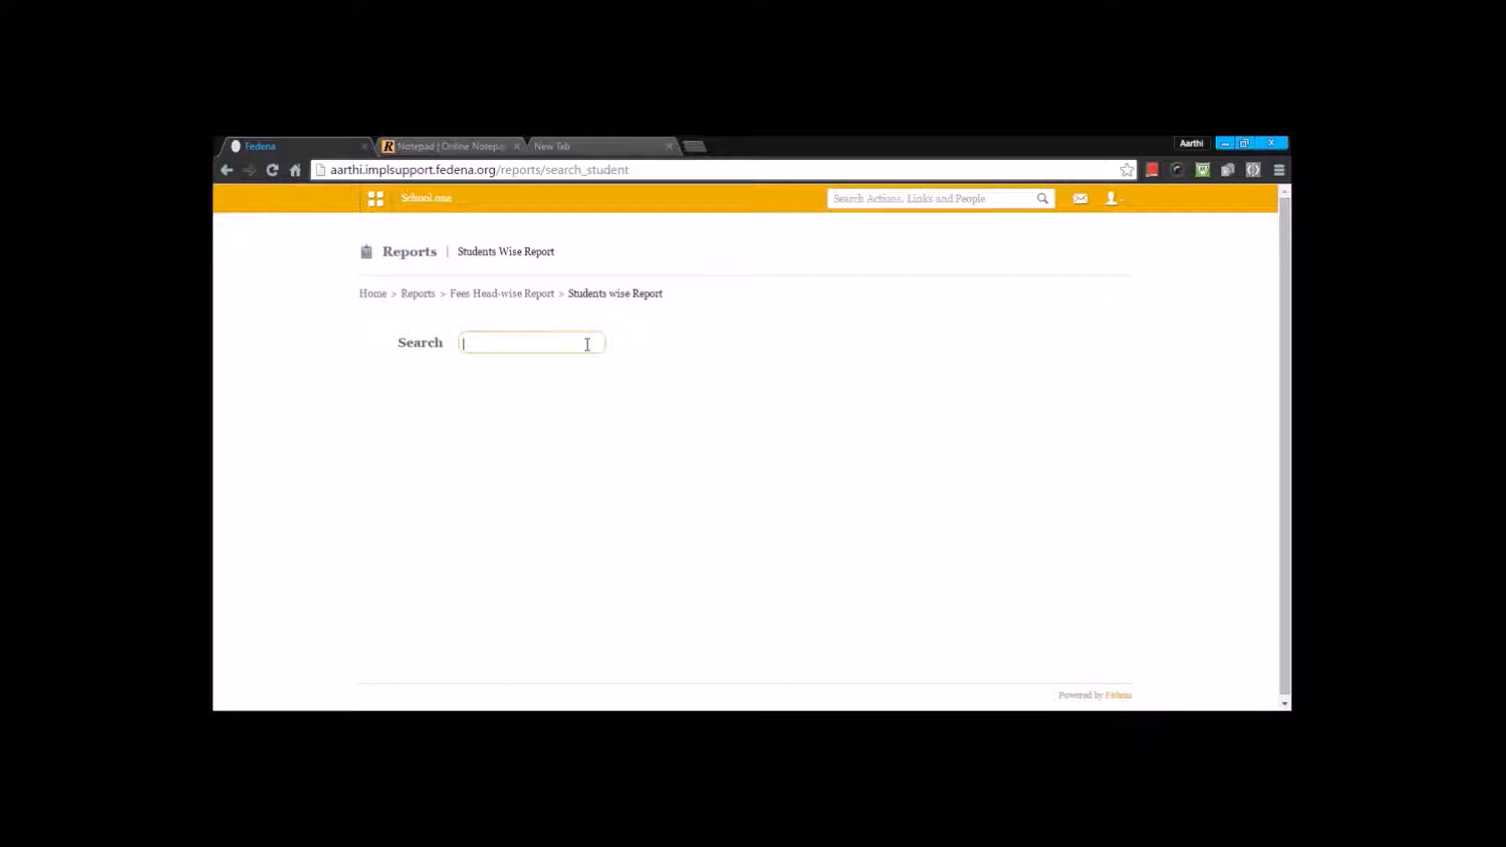
type("ishan")
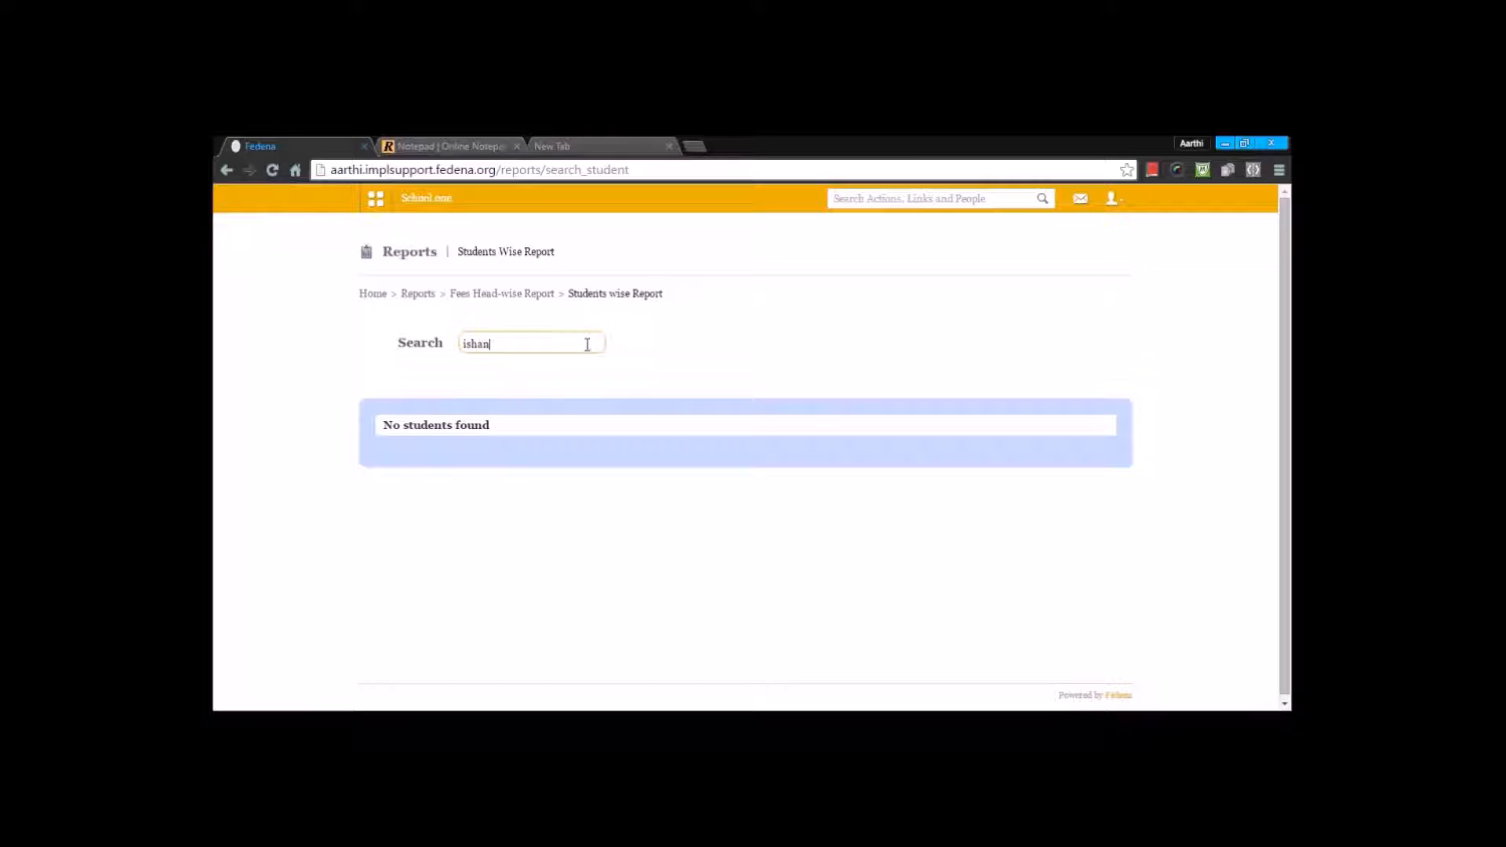
left_click(459, 457)
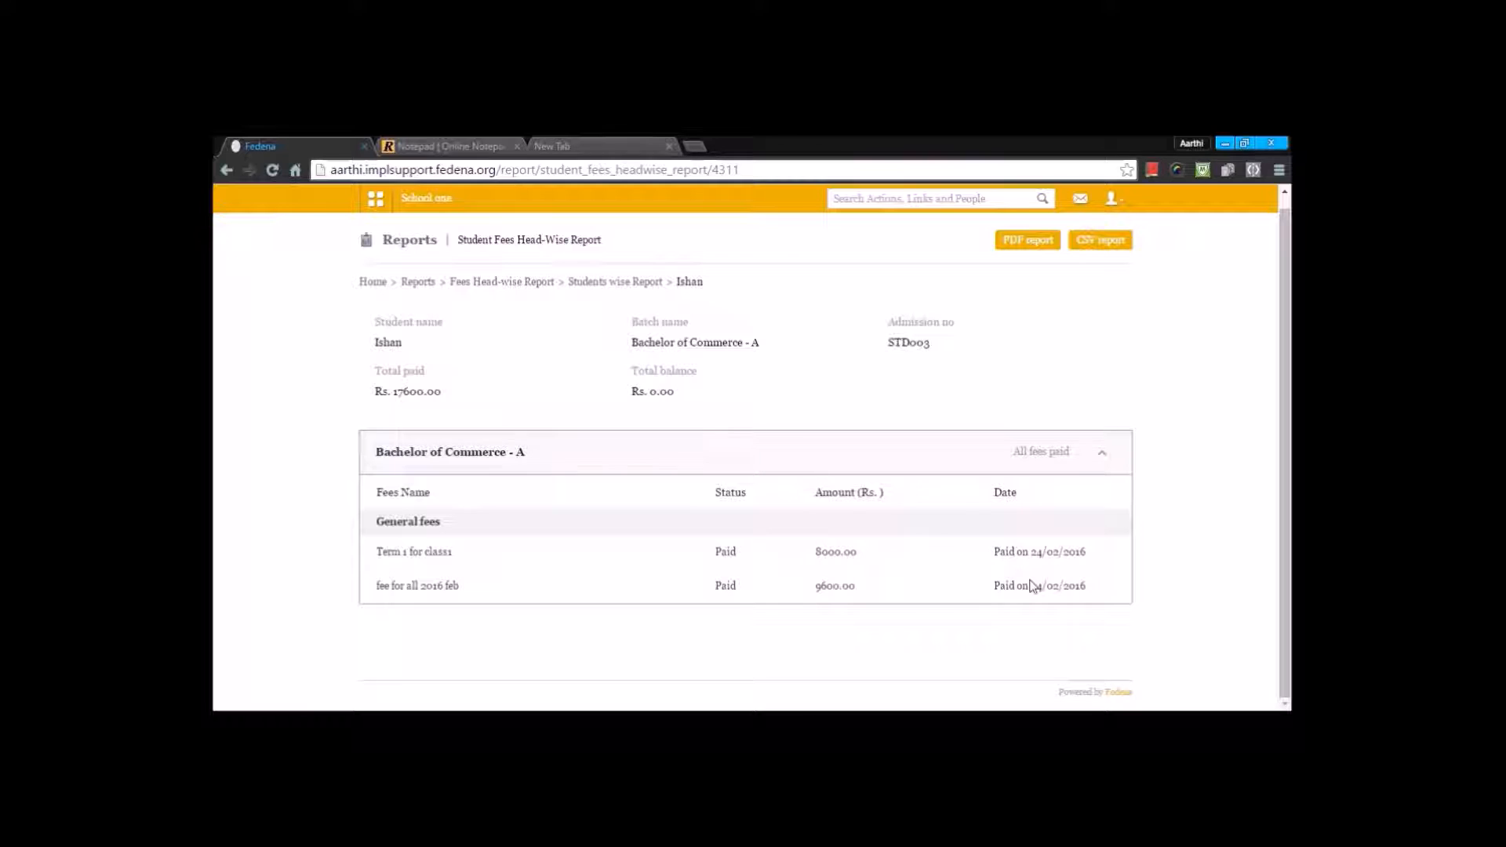
left_click(1024, 241)
Step: Return to the Fees page of the Finance module and look over its remaining options
left_click(376, 199)
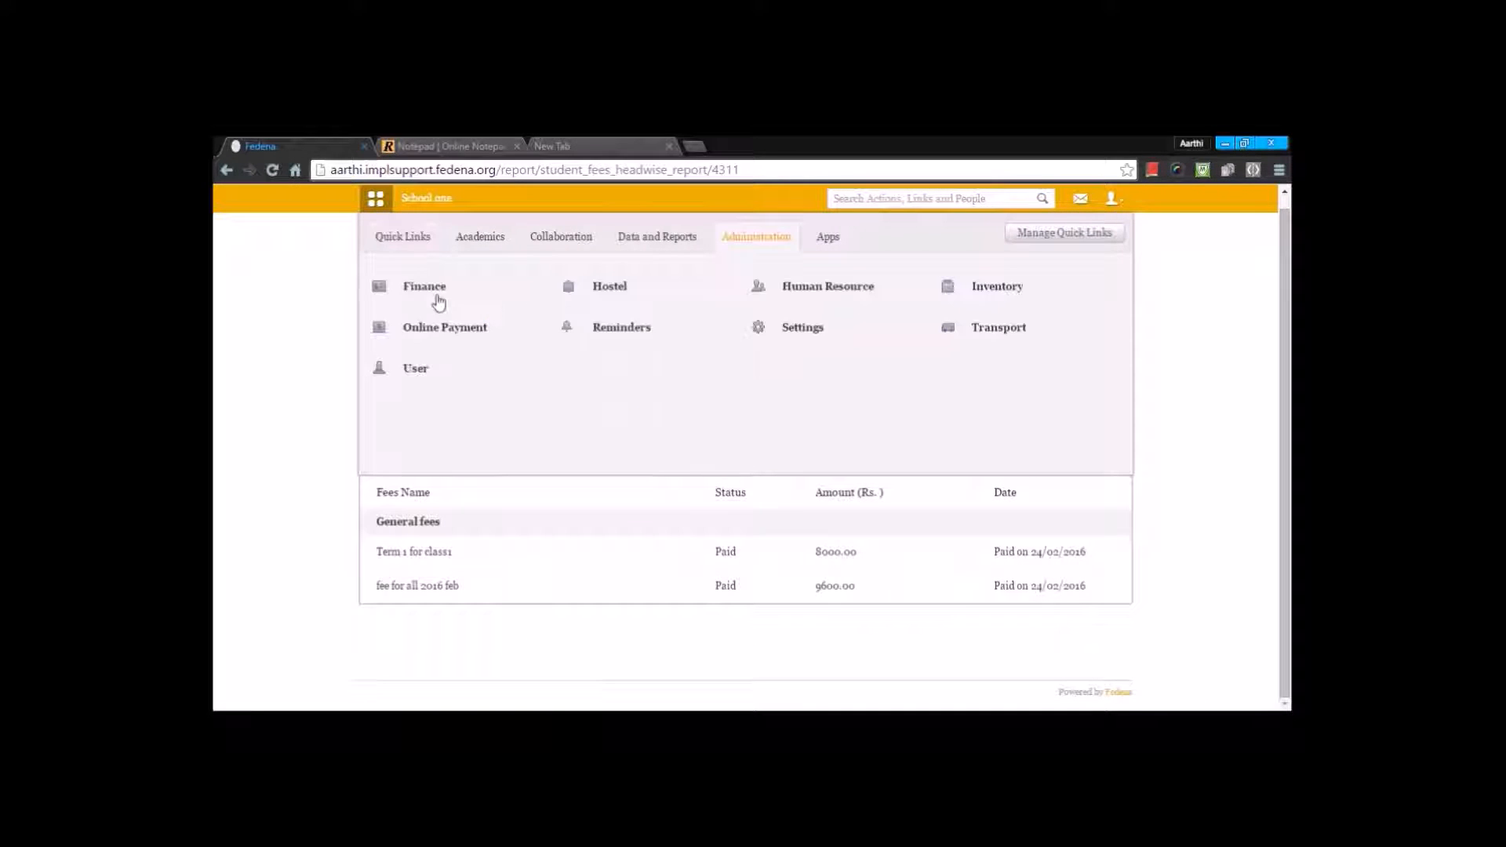
left_click(434, 293)
left_click(497, 345)
scroll(774, 515, "down", 2)
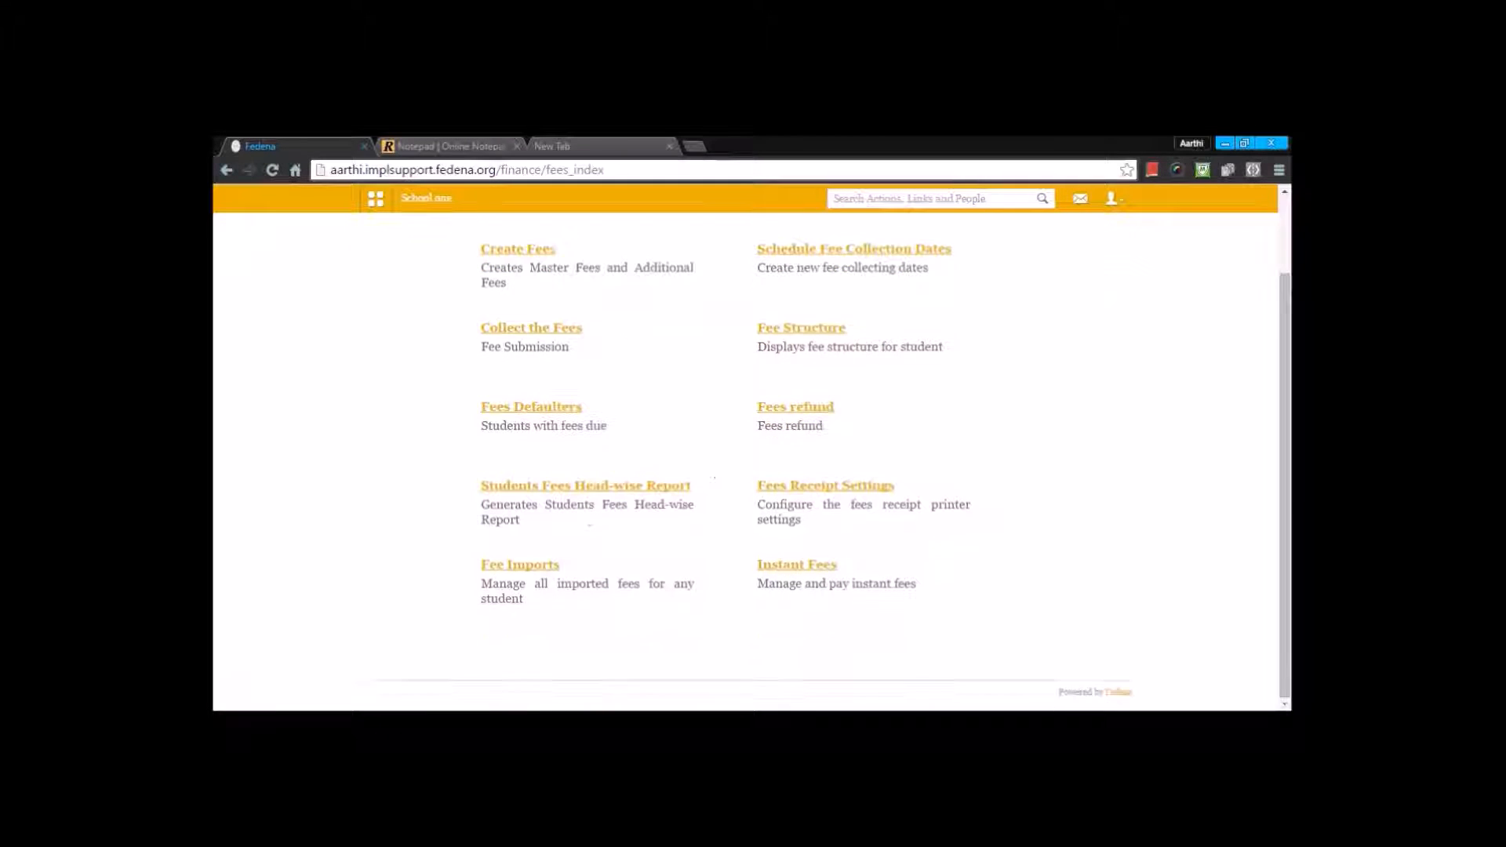
Step: Review the fees receipt printer settings, including print sheet sizes and the sample receipt, and try the customized receipt header option without saving
left_click(798, 493)
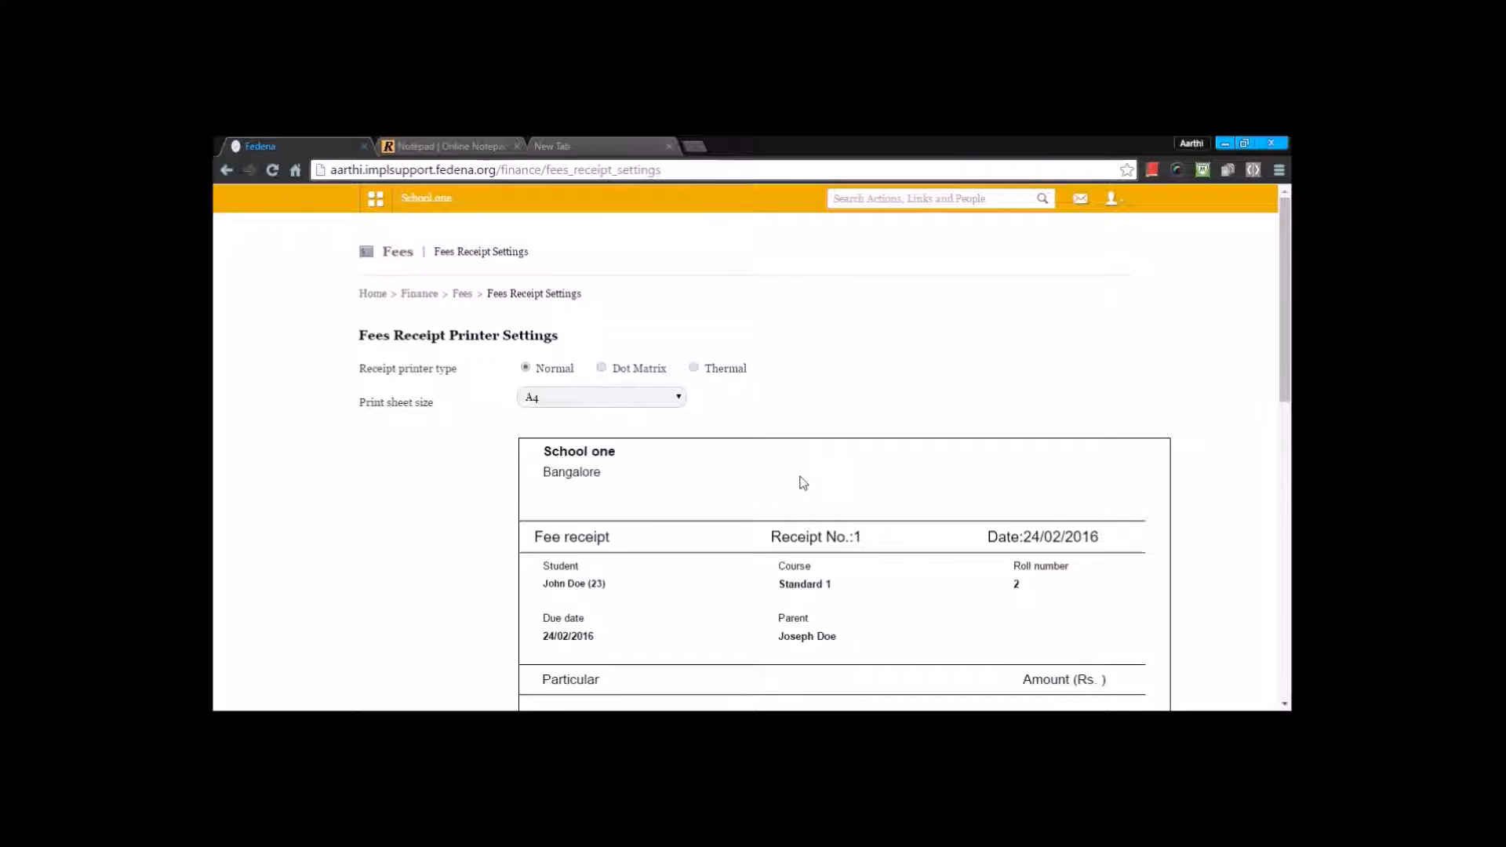
left_click(639, 399)
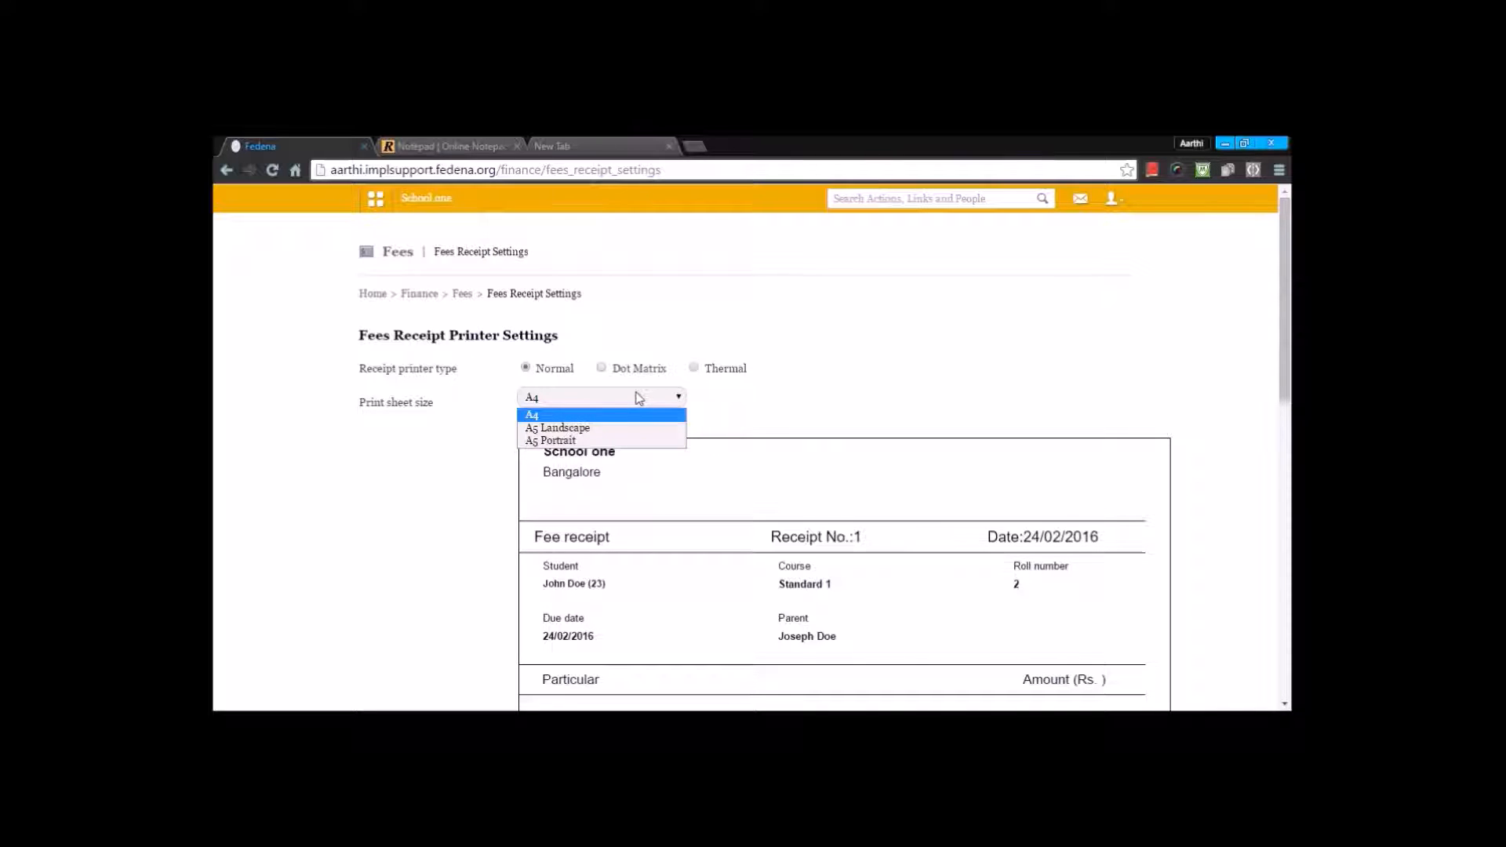
left_click(779, 380)
scroll(776, 384, "down", 6)
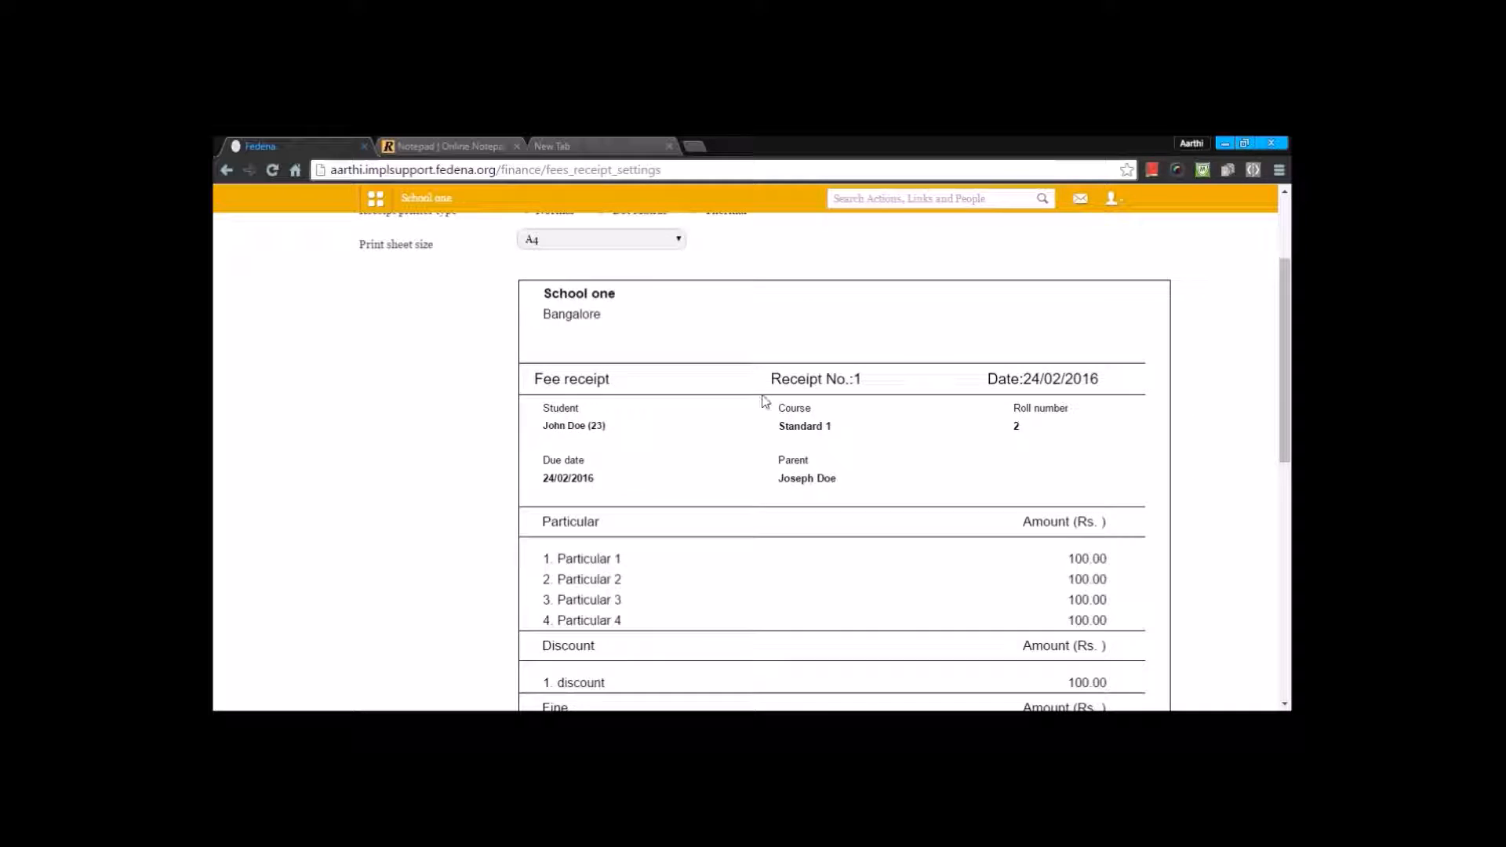
scroll(761, 407, "down", 3)
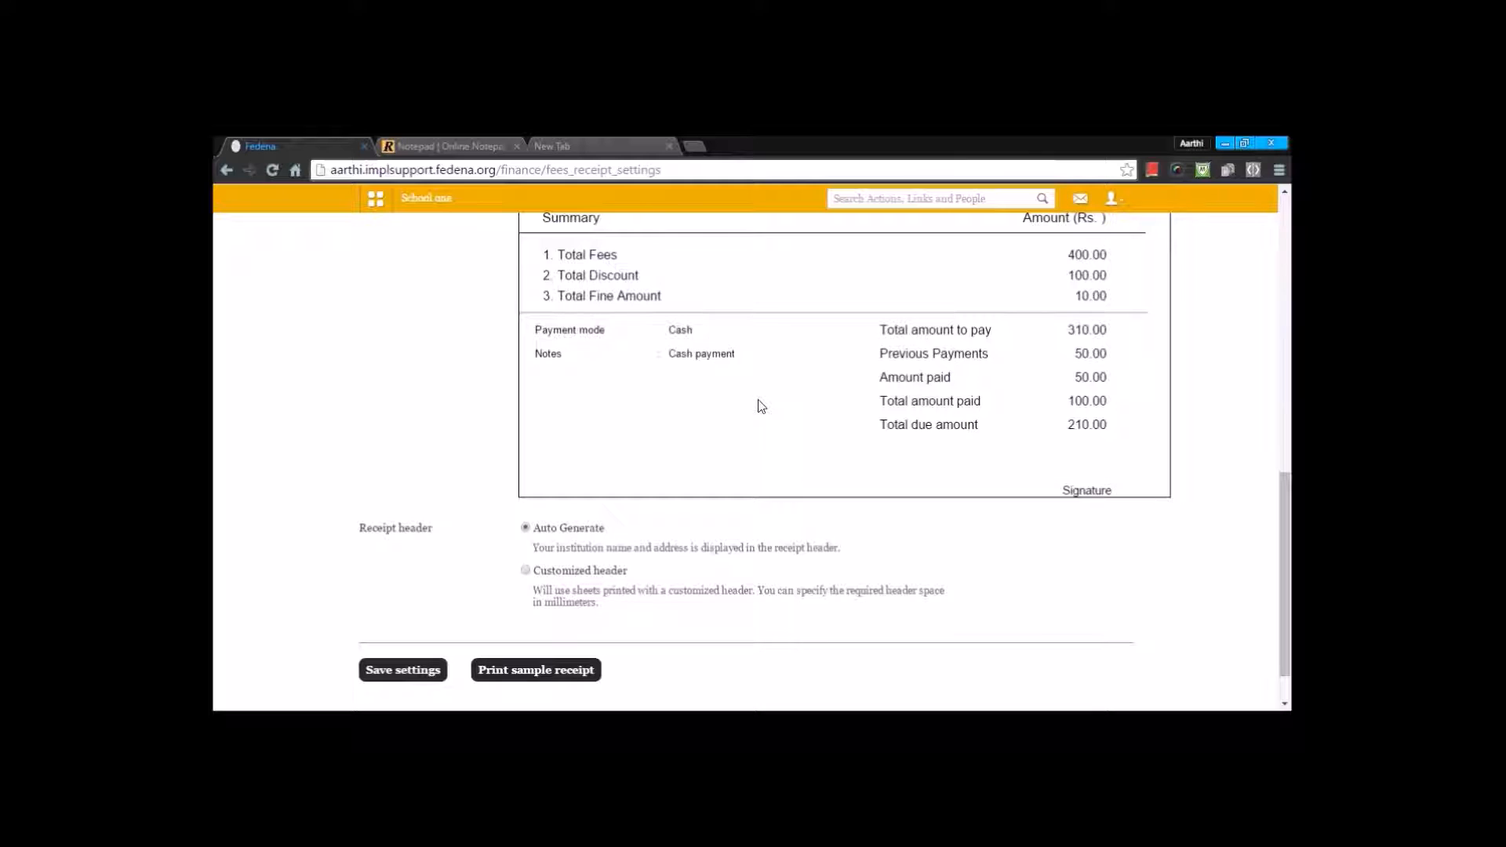
left_click(525, 571)
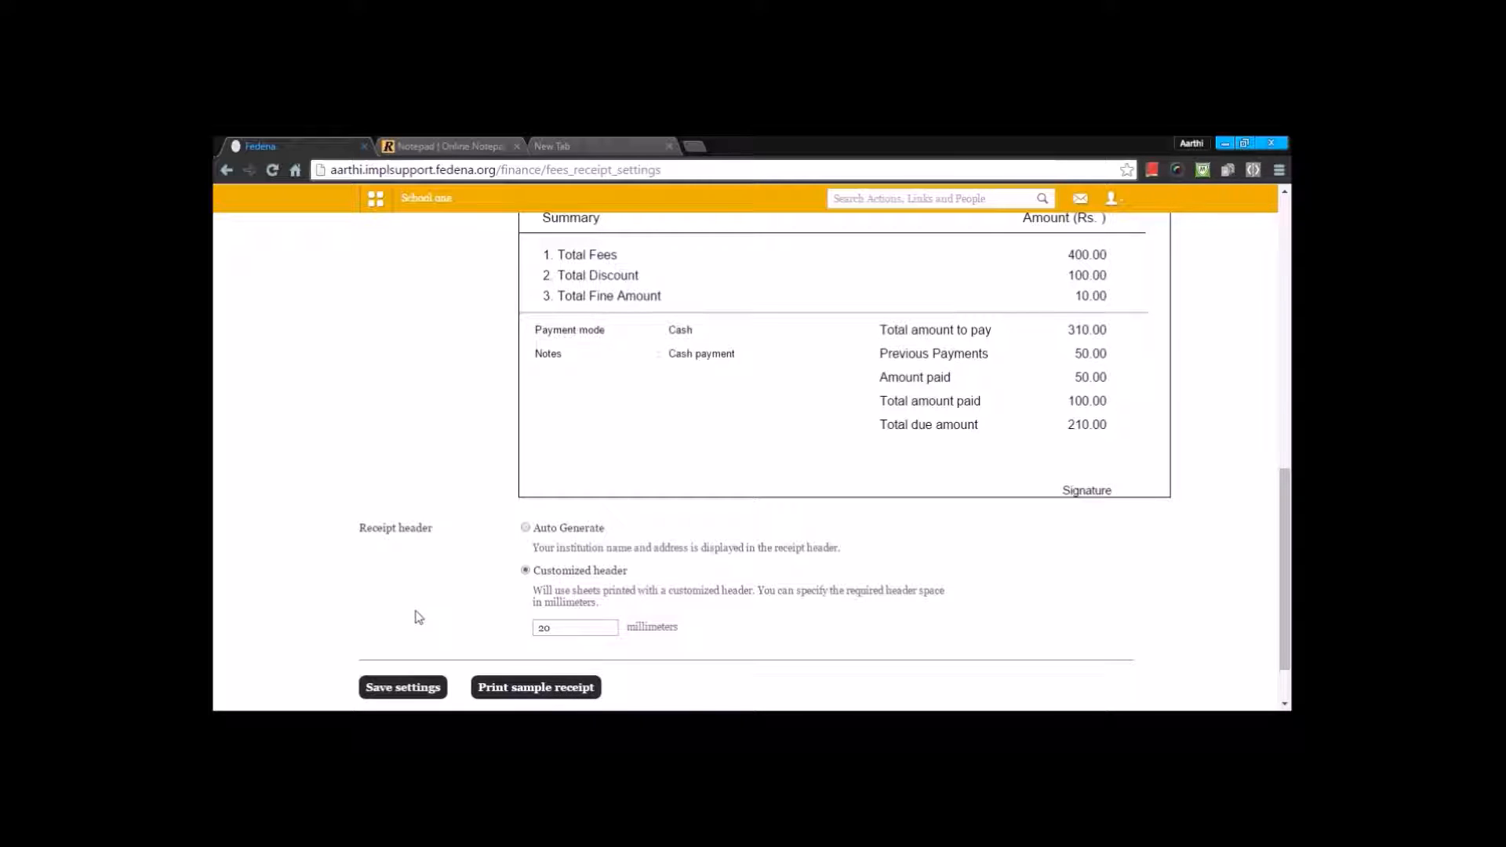
scroll(417, 615, "up", 10)
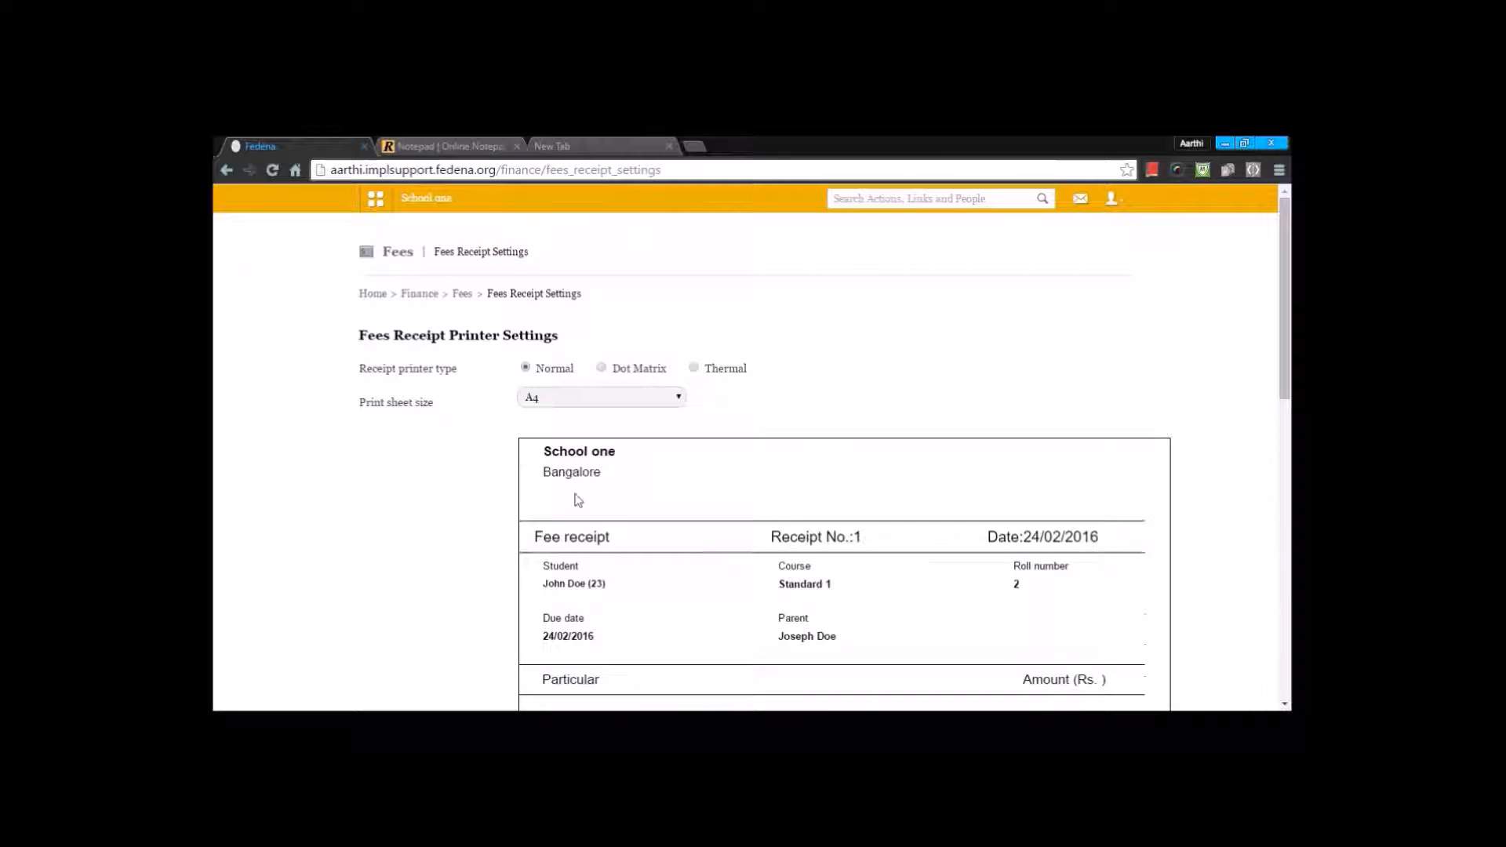
Step: Leave the receipt settings and open the Transaction Report under Finance Reports
left_click(463, 296)
scroll(551, 401, "down", 2)
scroll(554, 425, "up", 2)
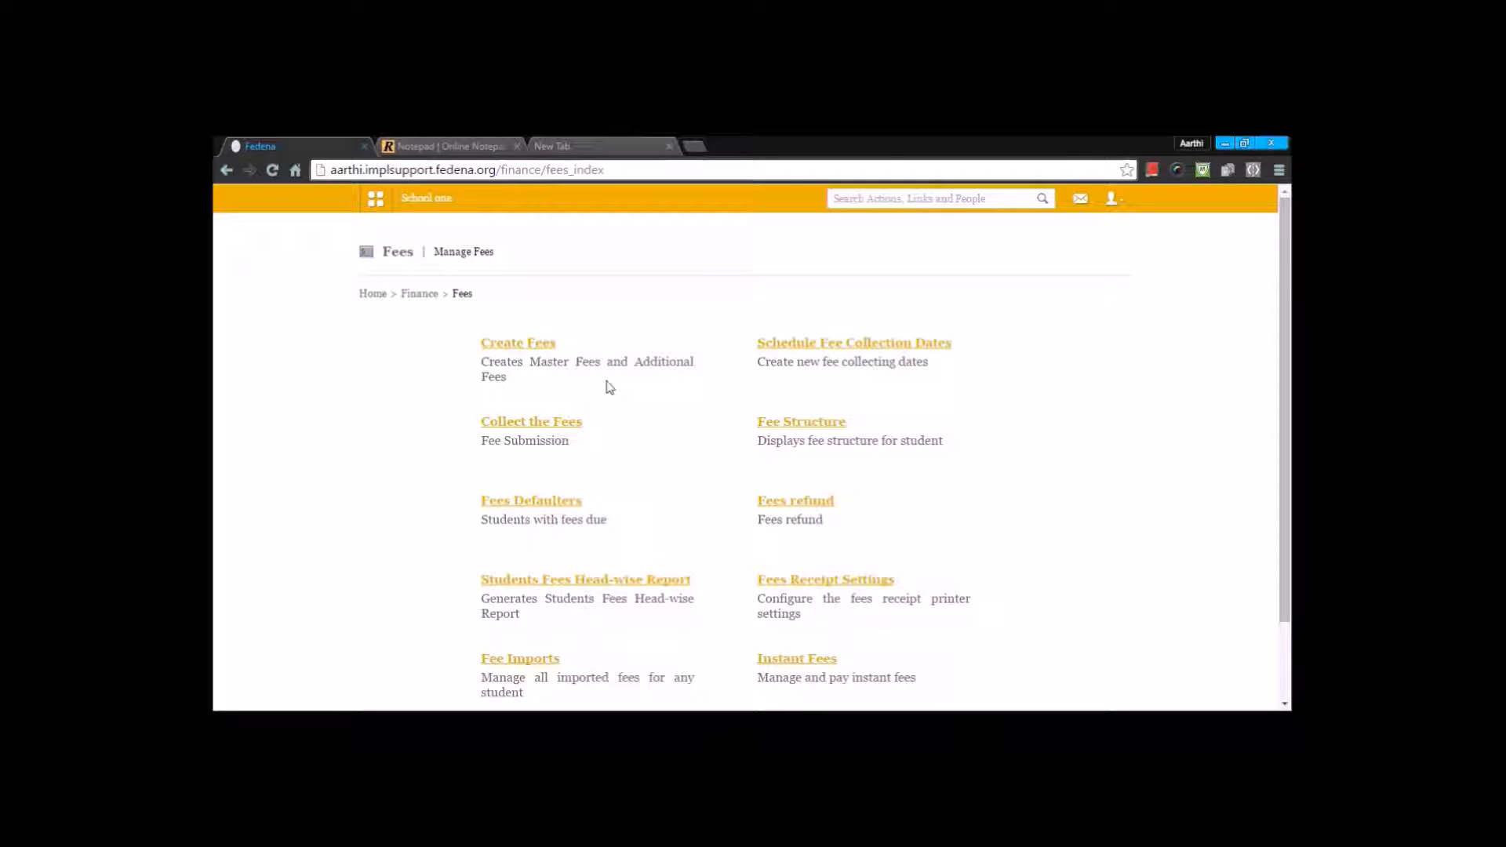
left_click(429, 297)
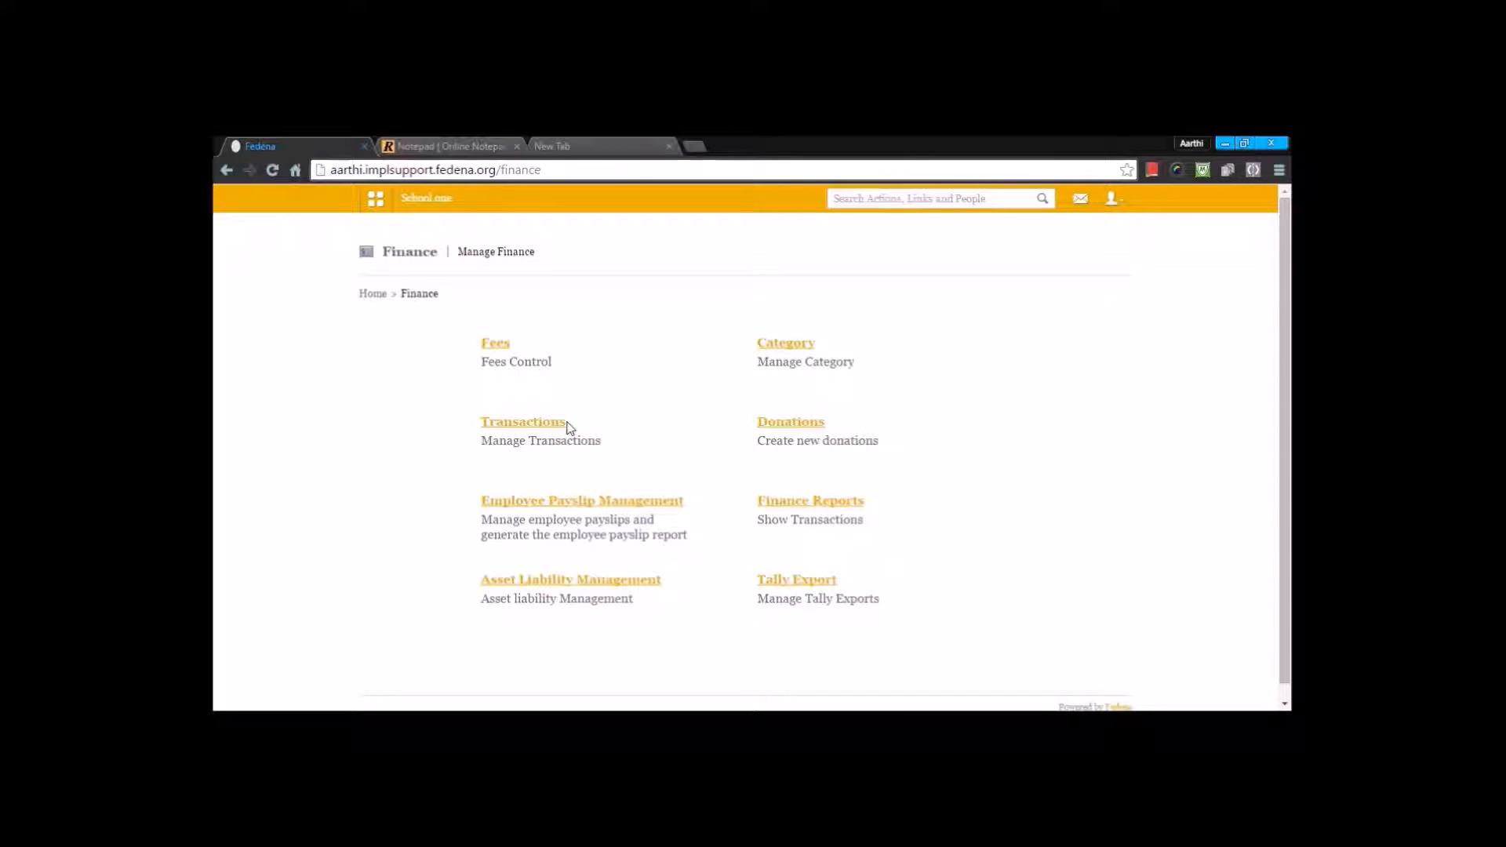
left_click(776, 499)
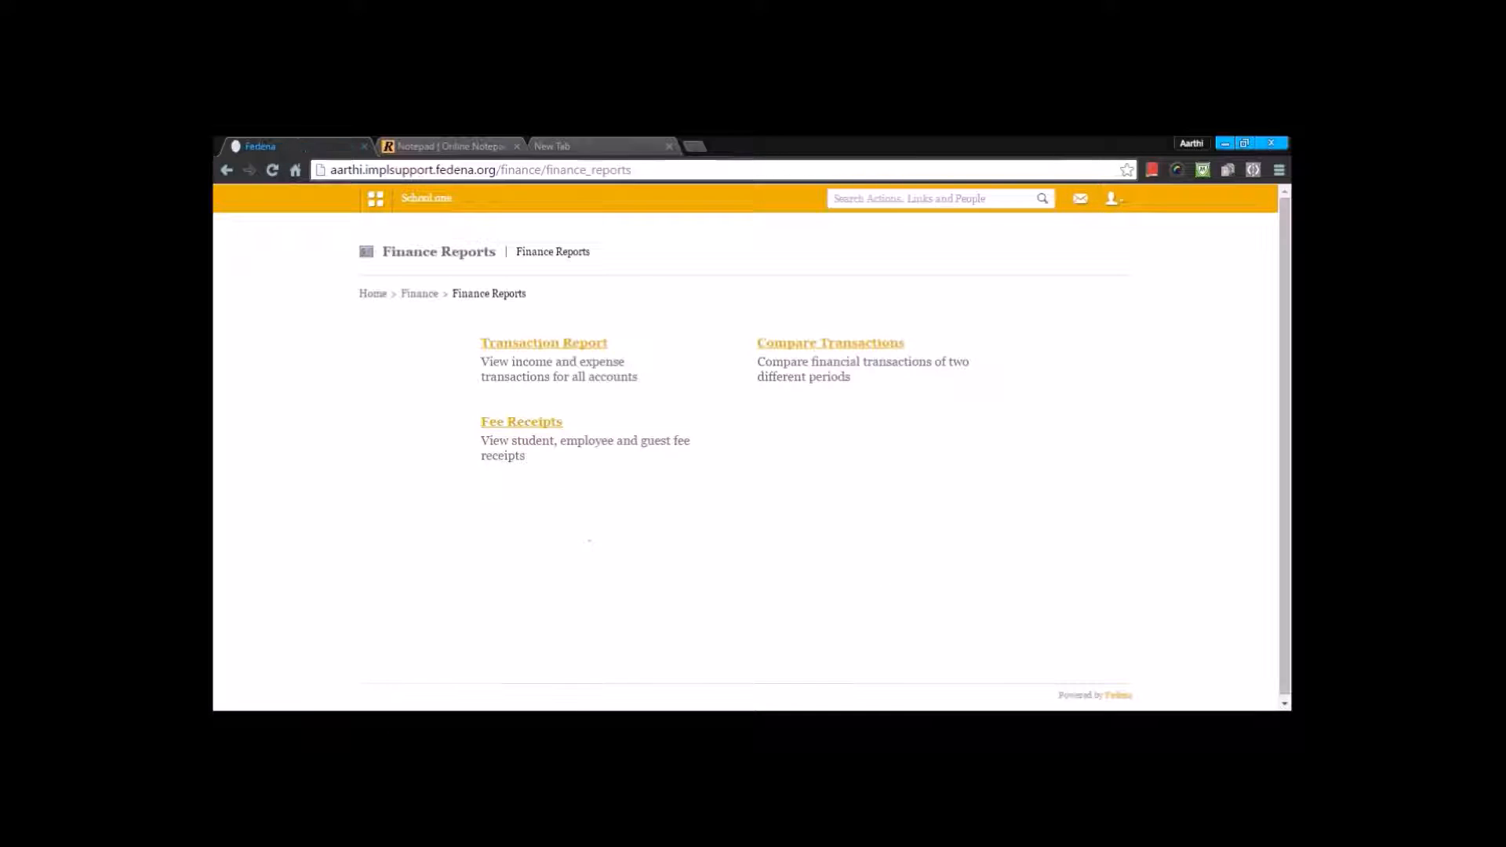
left_click(572, 345)
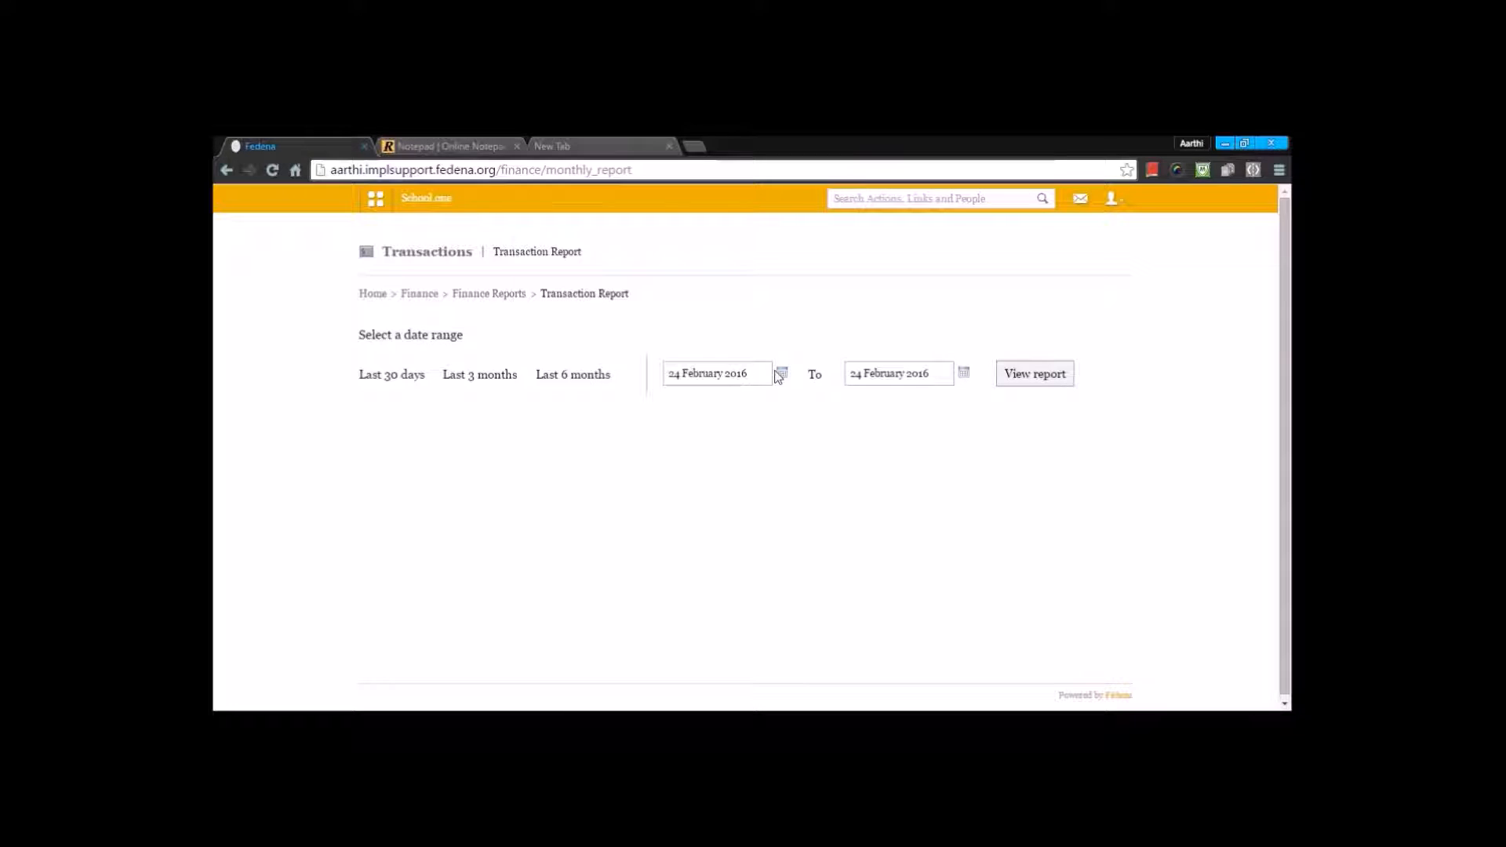
Step: Generate the transaction report for the period from 01 January 2016 to 23 February 2016
left_click(782, 375)
left_click(727, 393)
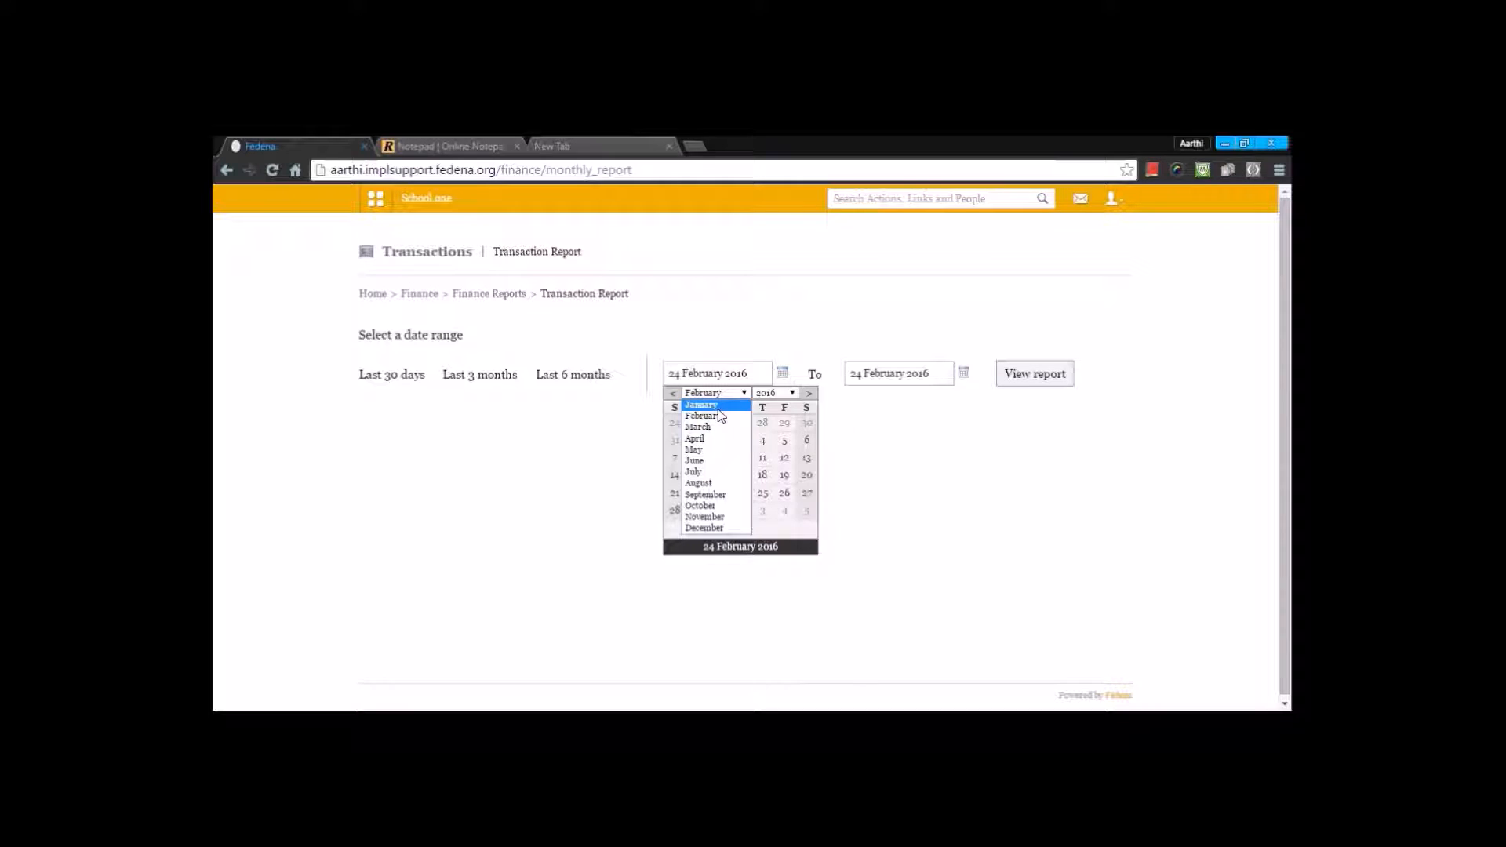
left_click(718, 407)
left_click(784, 422)
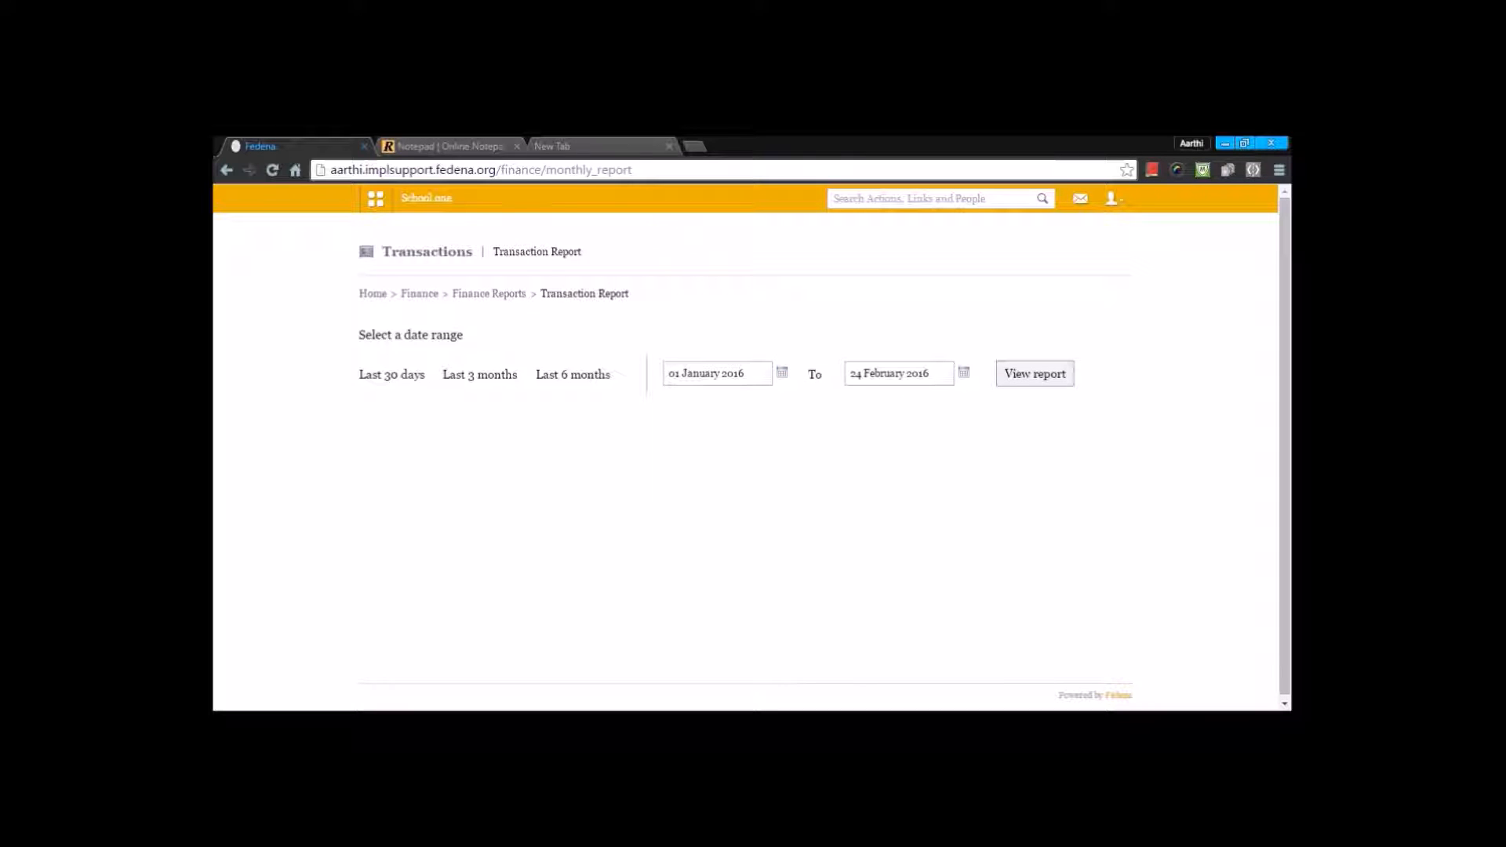
left_click(964, 372)
left_click(918, 440)
left_click(964, 372)
left_click(938, 438)
left_click(964, 373)
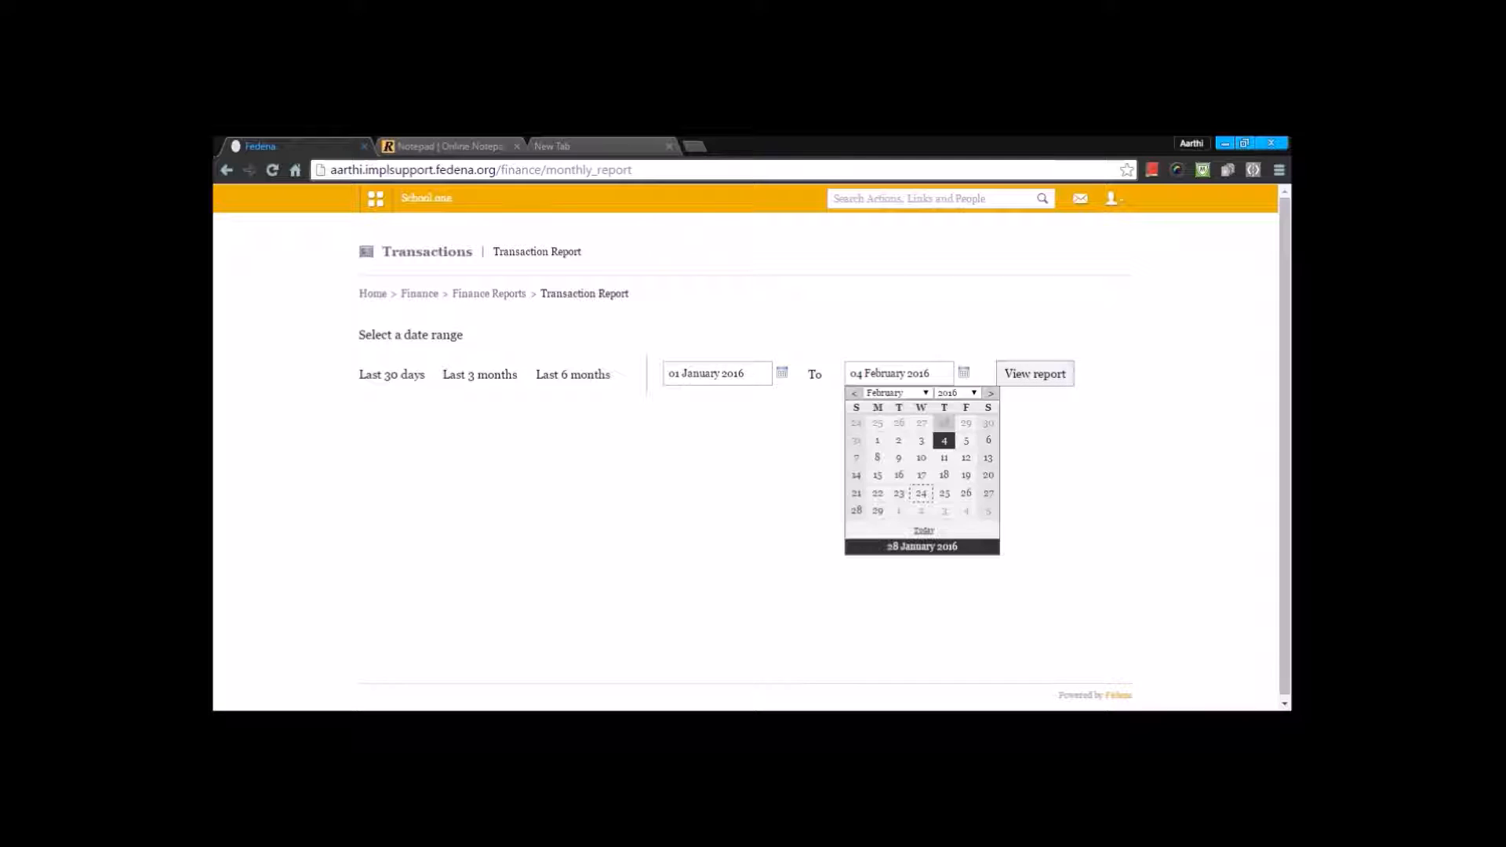
left_click(899, 493)
left_click(1032, 379)
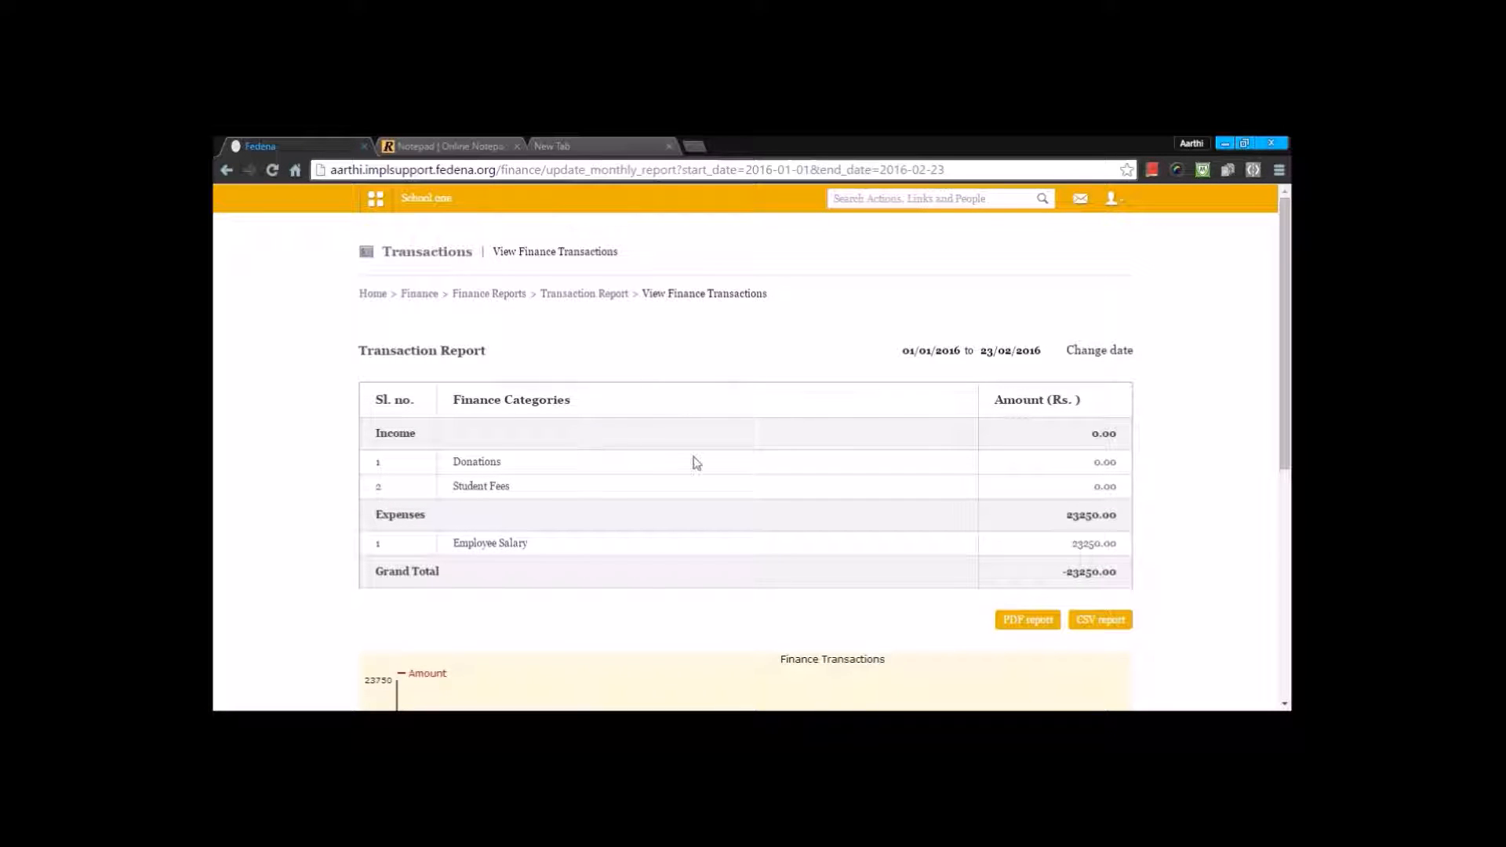
Step: Change the transaction report's end date to 24 February 2016, regenerate it, and review the category table and the Finance Transactions chart
left_click(1107, 351)
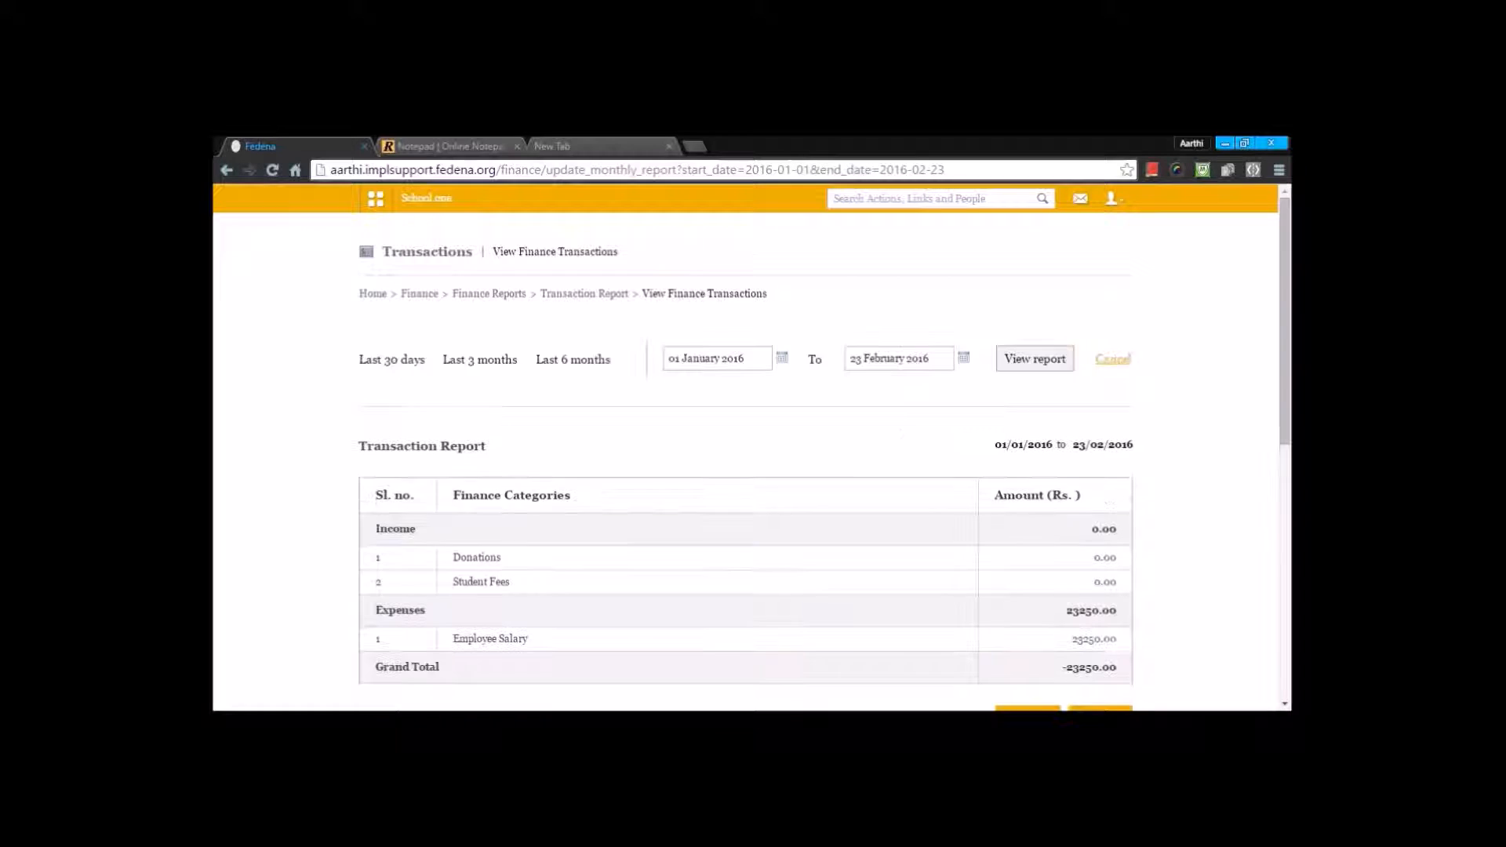
left_click(962, 360)
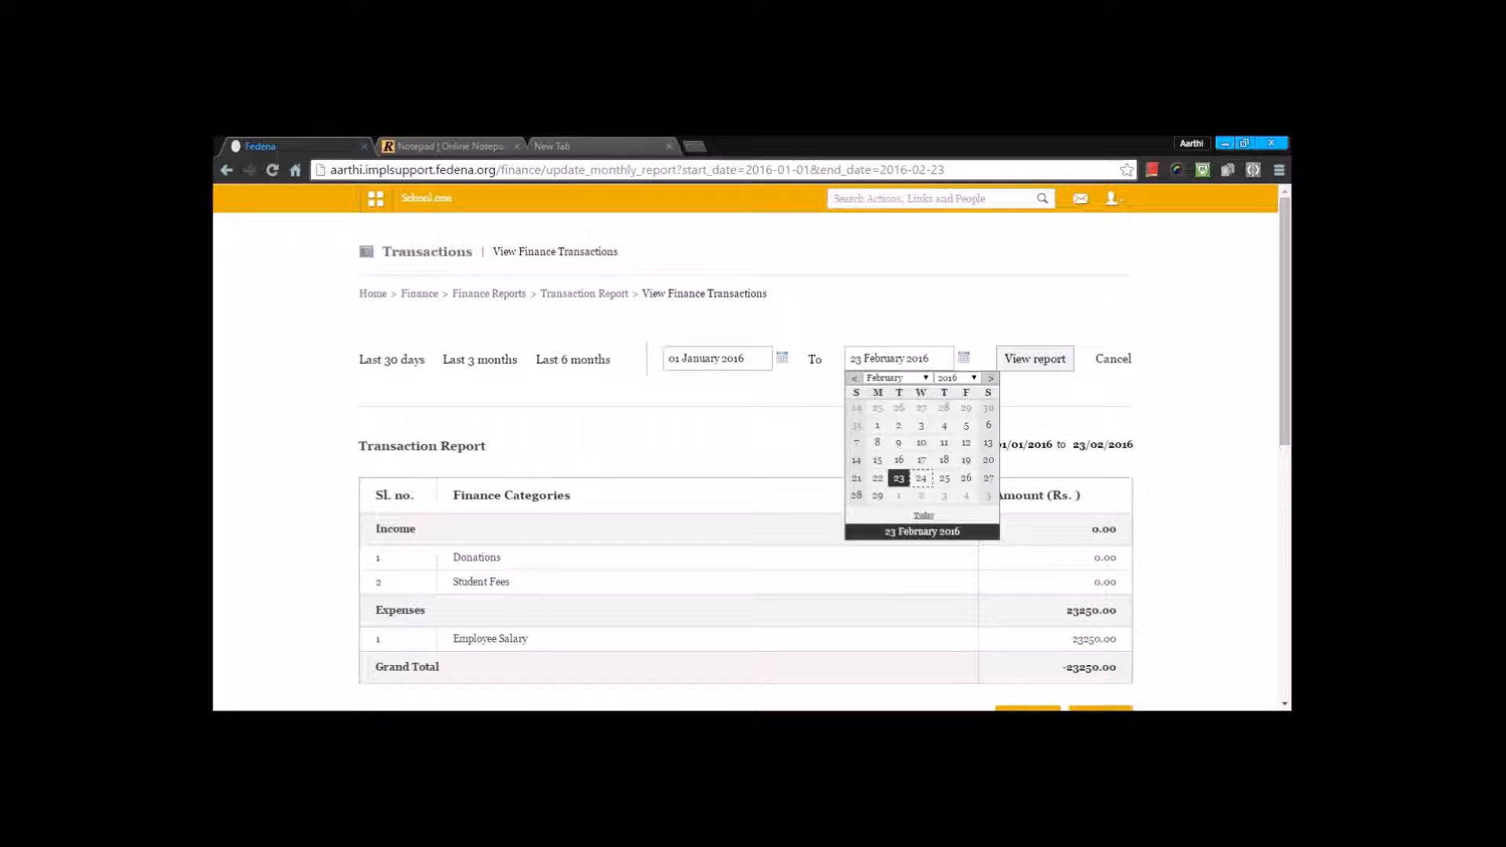
left_click(925, 473)
left_click(1034, 359)
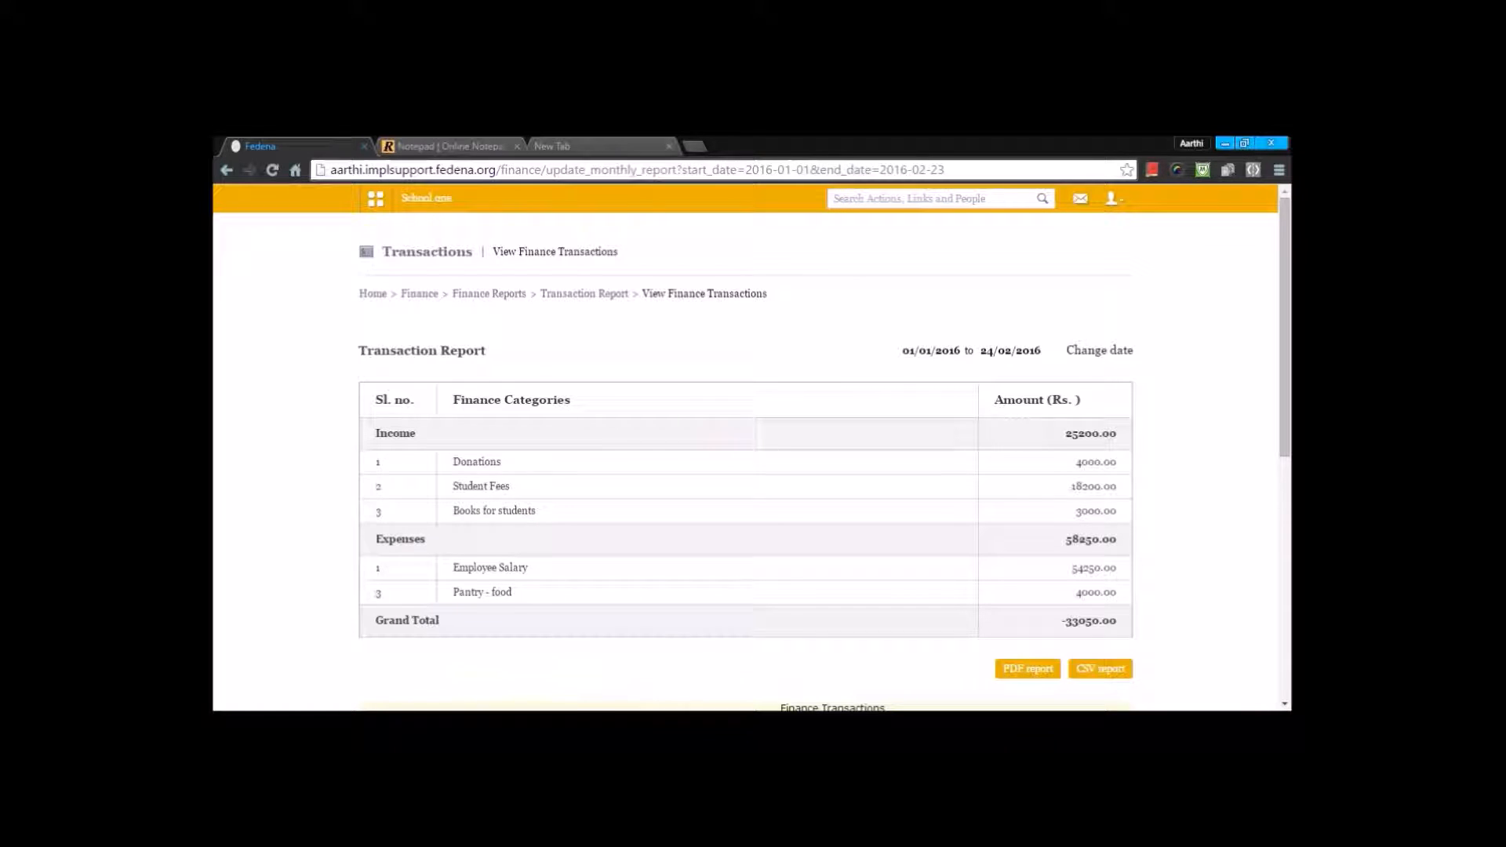
scroll(479, 513, "down", 1)
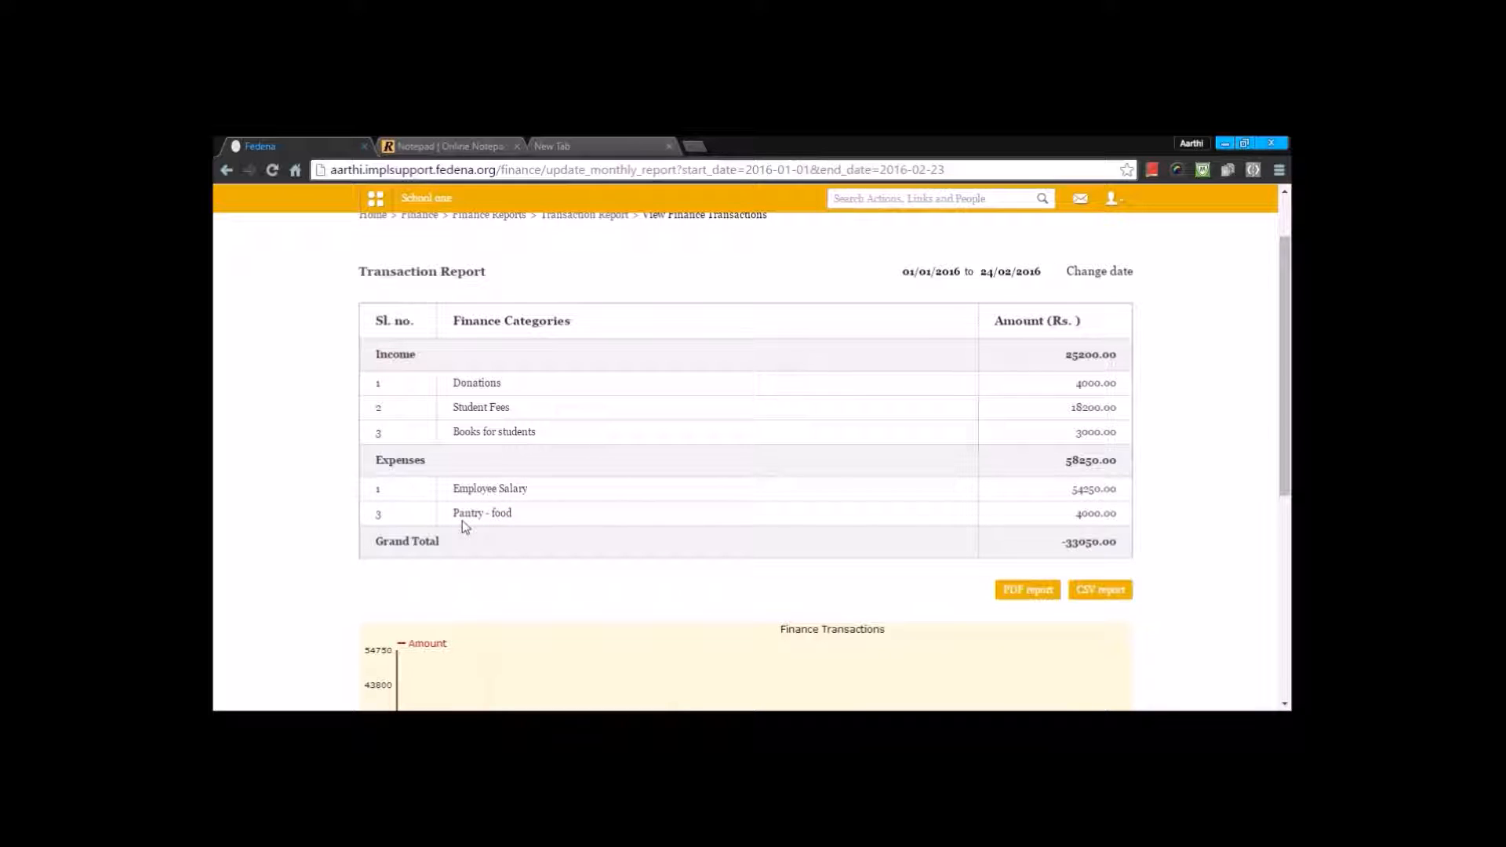
scroll(463, 520, "down", 5)
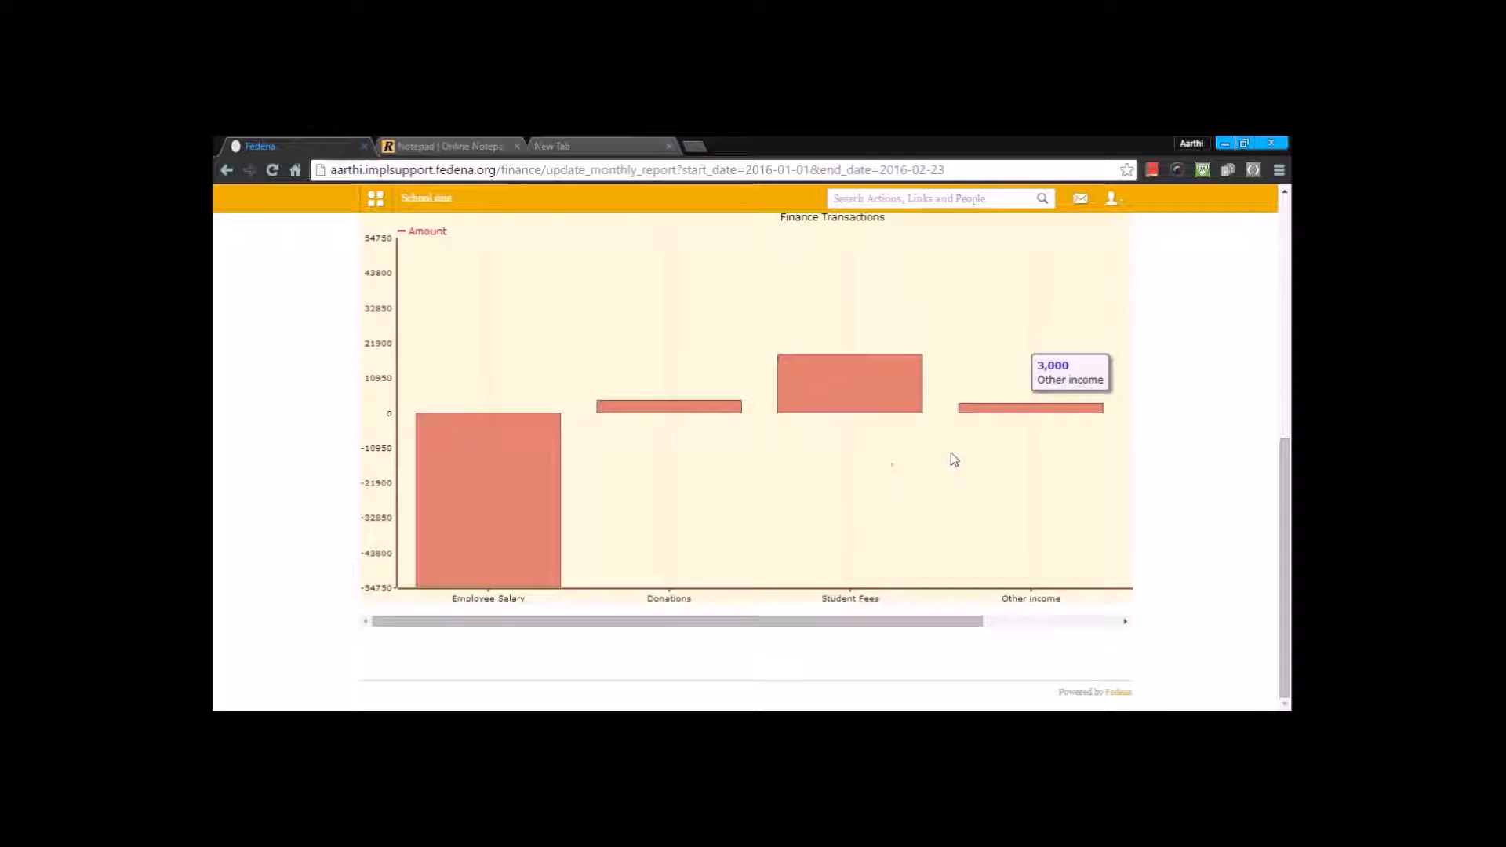
scroll(950, 459, "up", 3)
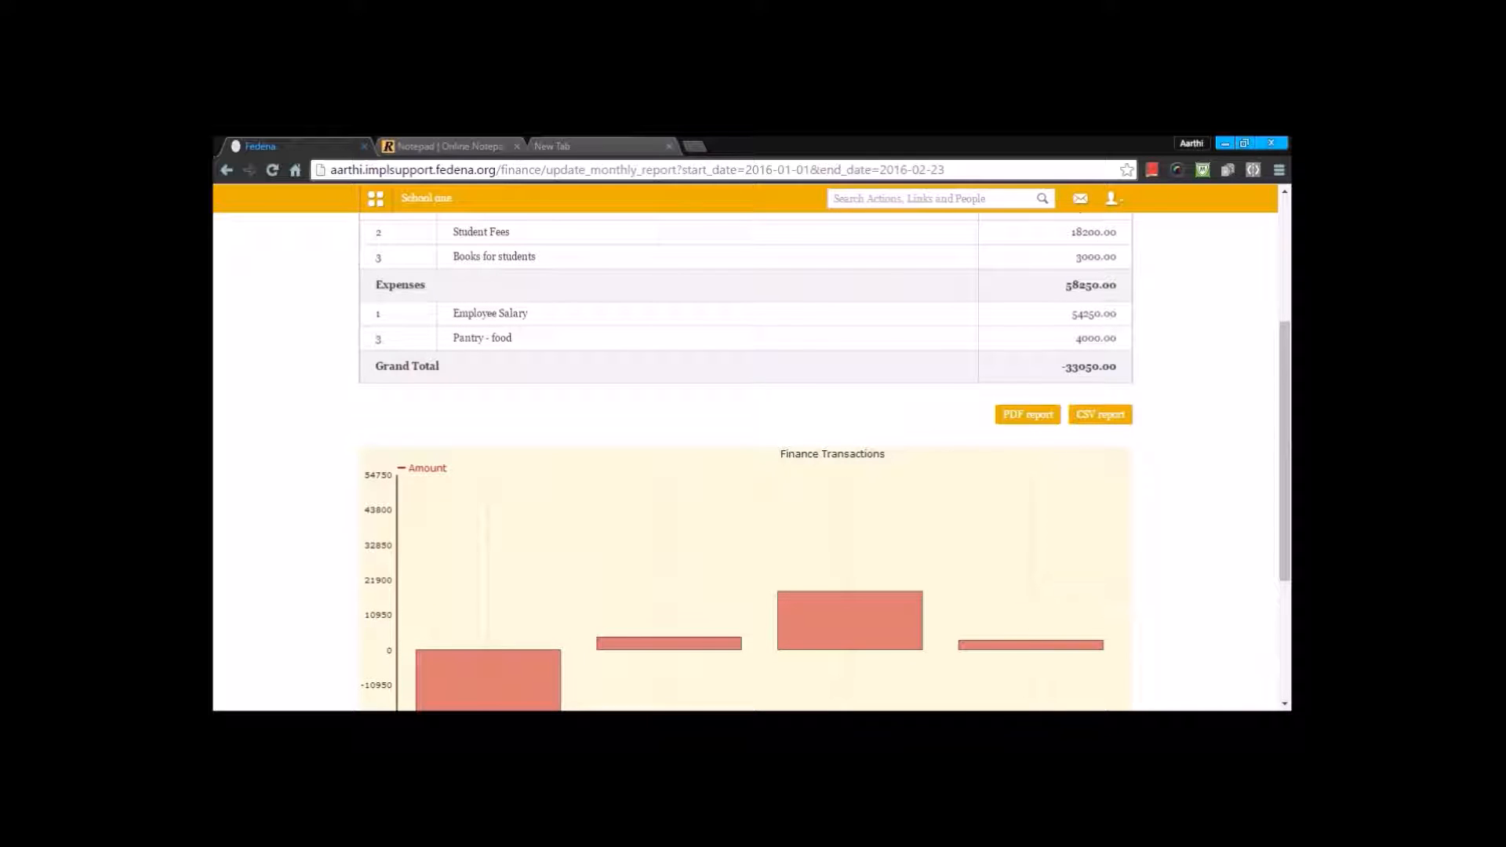
scroll(1129, 423, "up", 1)
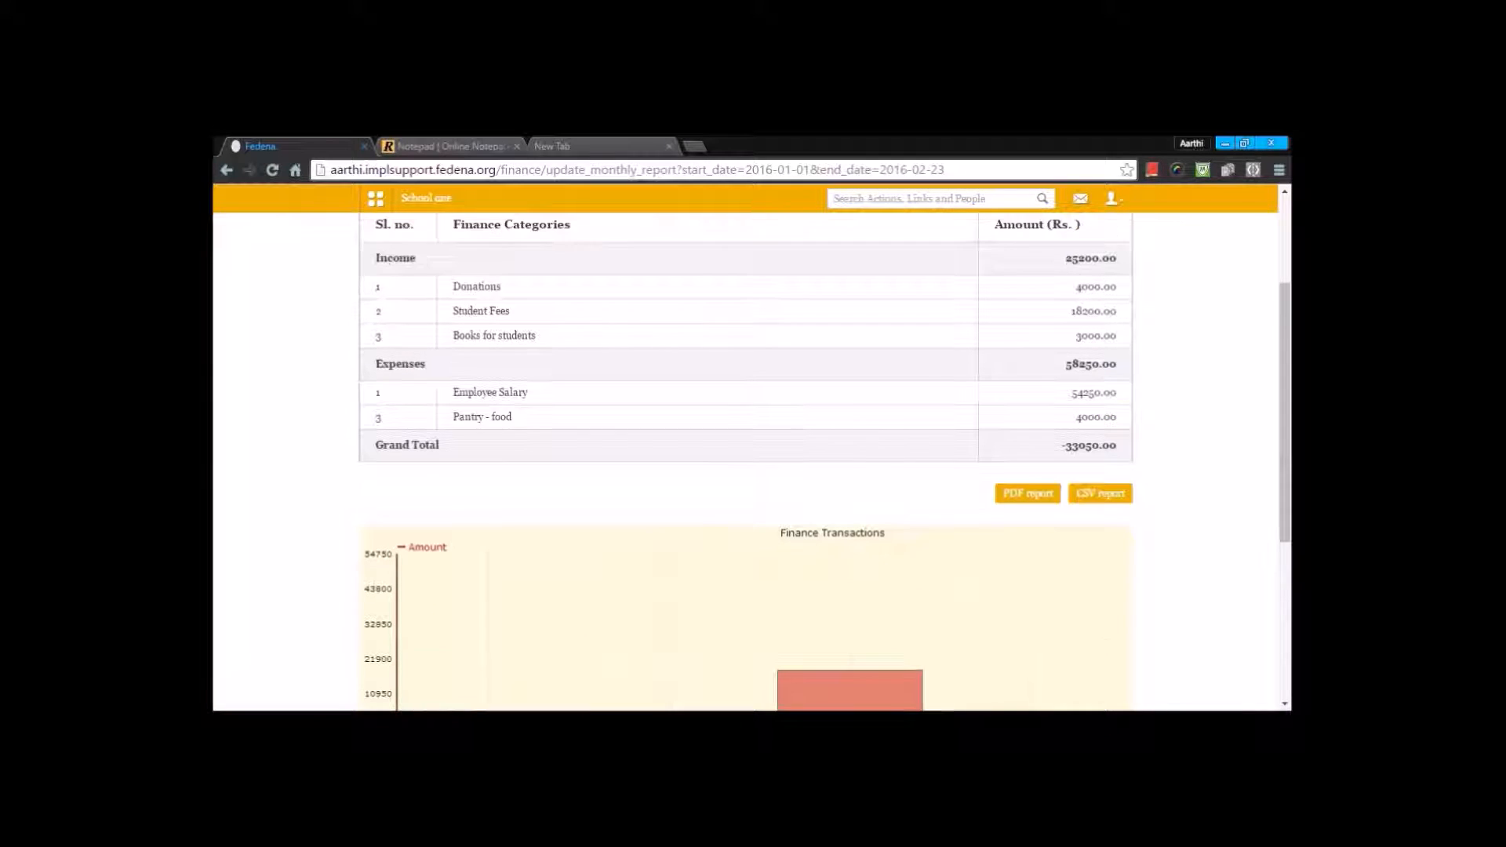
Step: Review the donations details and the department-wise employee salary report from the transaction report
left_click(476, 287)
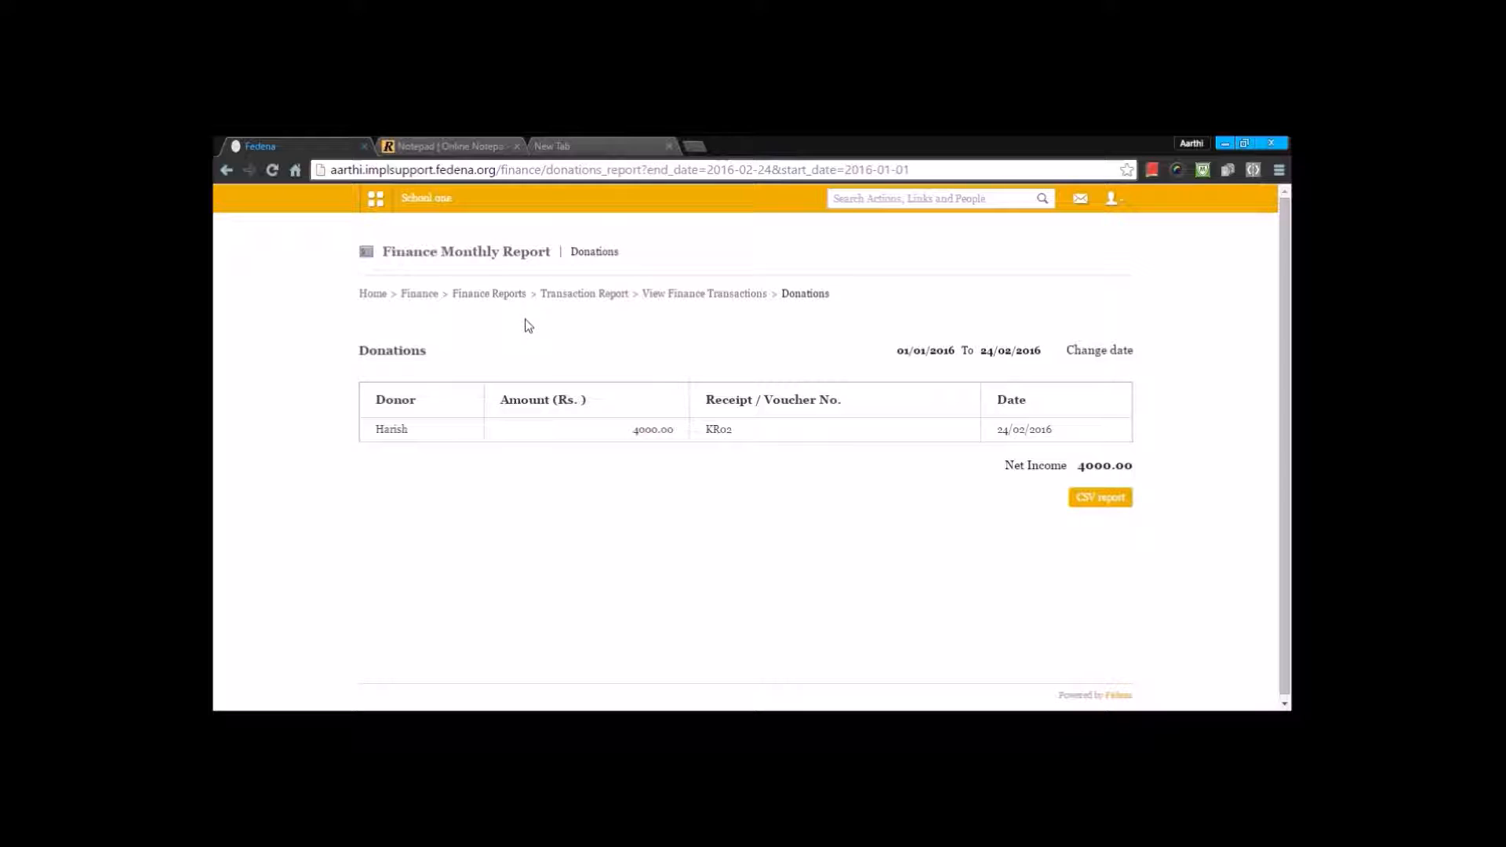
key("alt+Left")
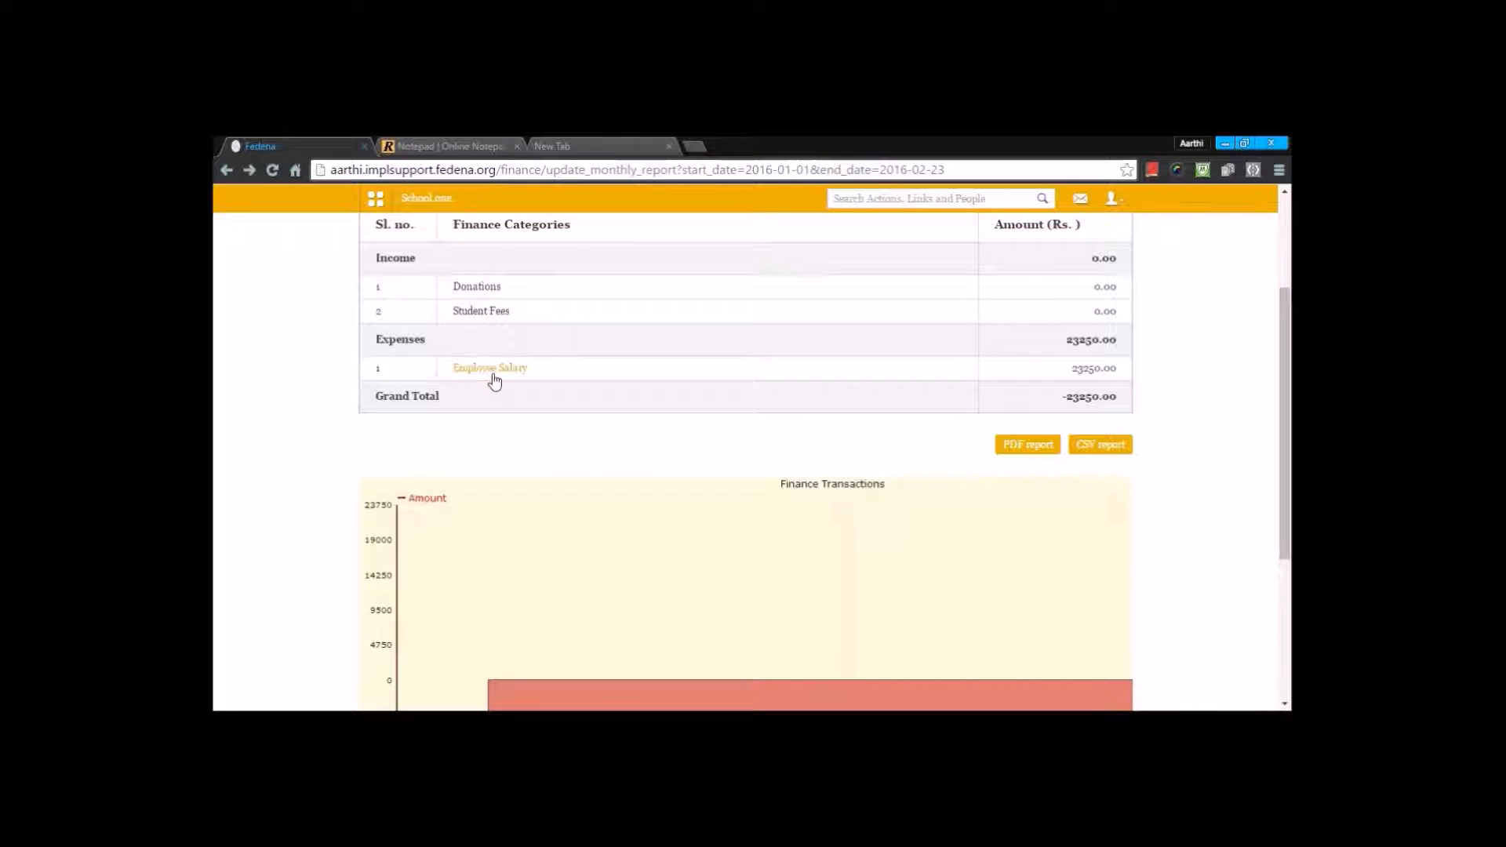
left_click(490, 526)
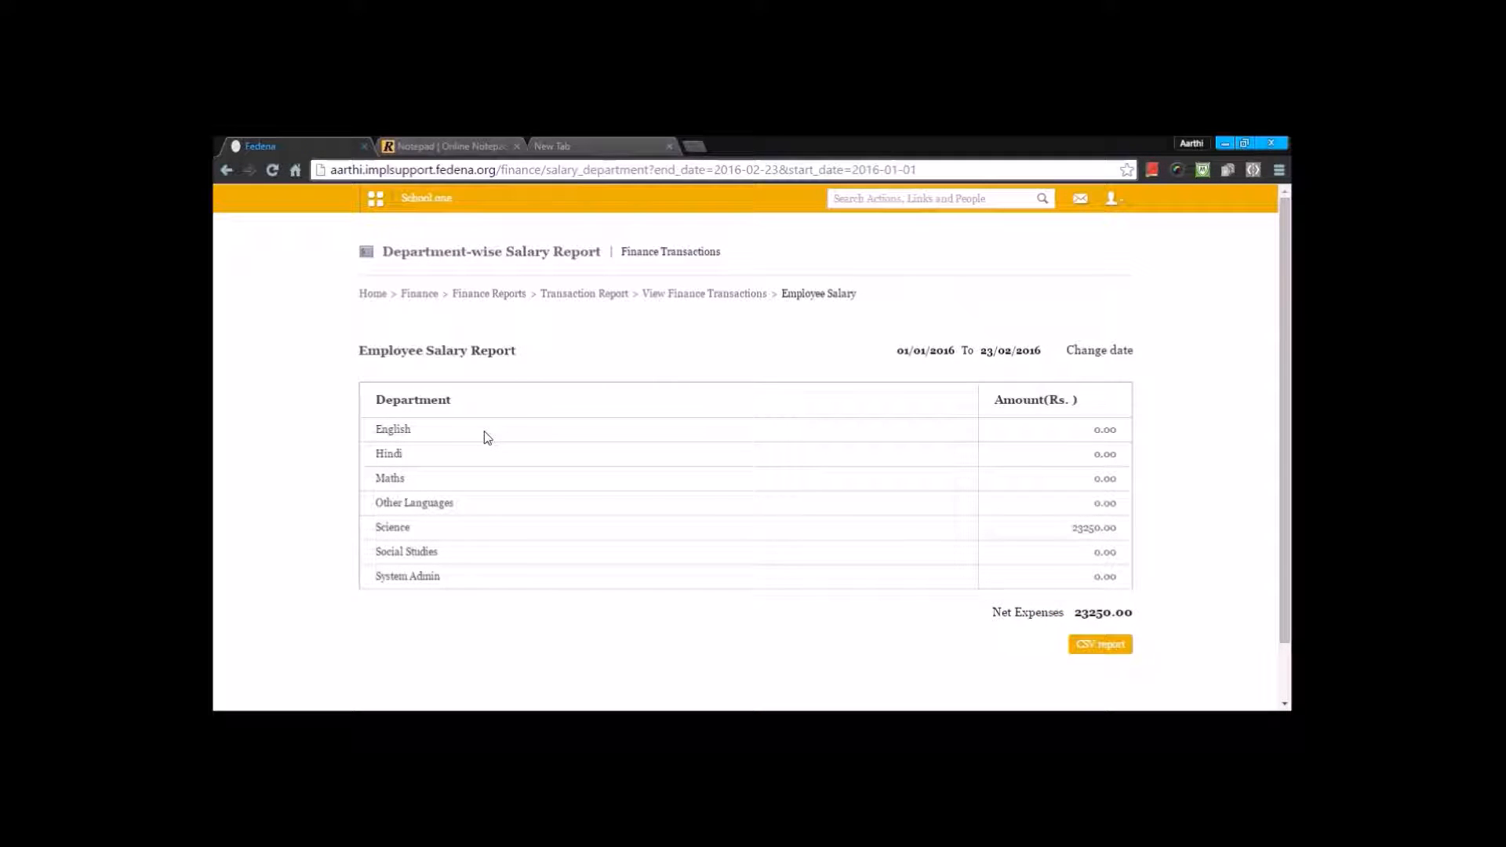
scroll(487, 438, "down", 2)
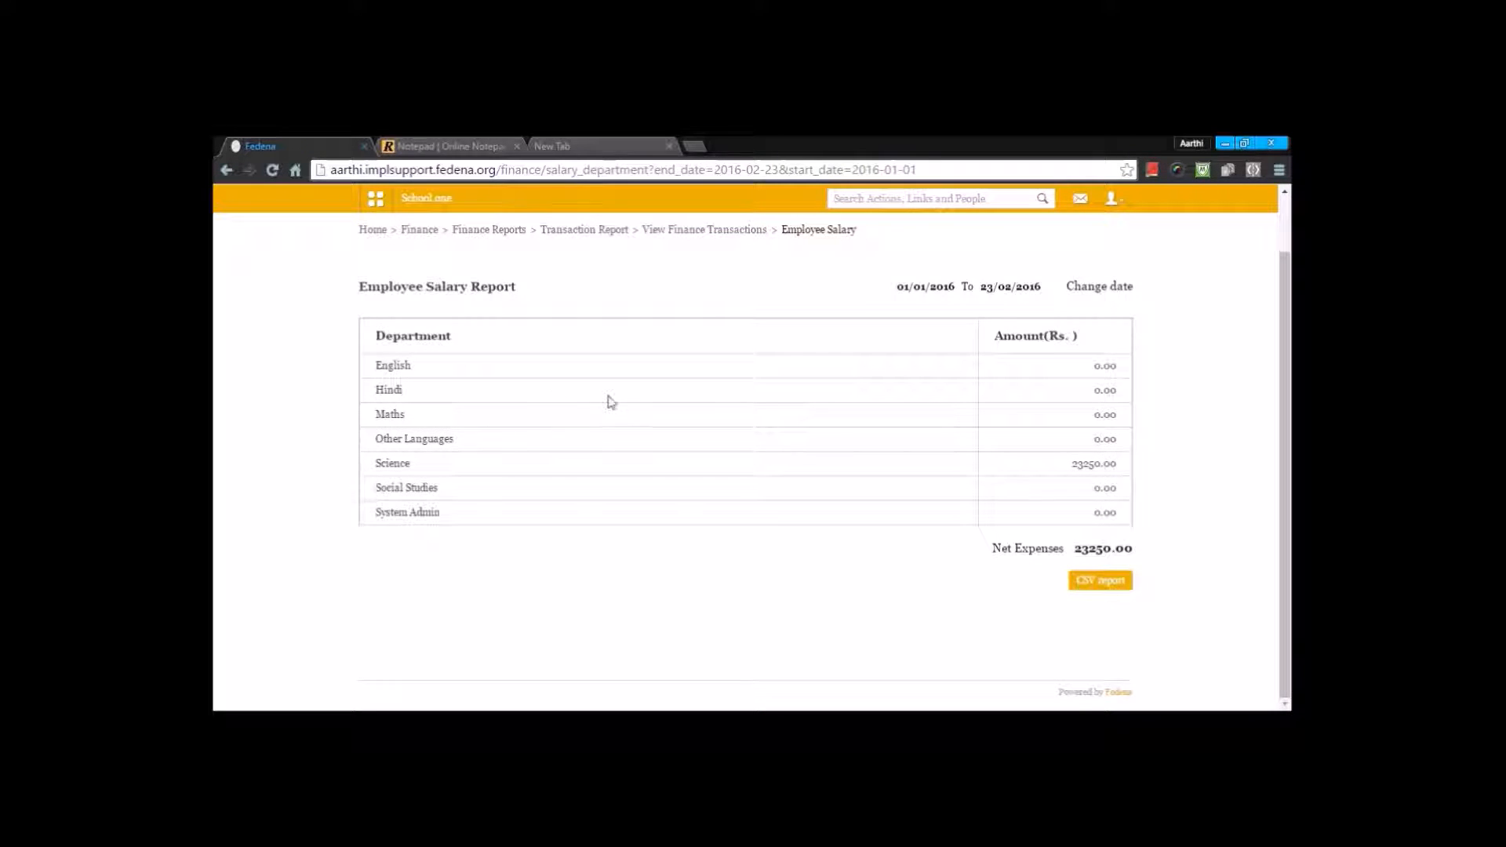
scroll(610, 402, "up", 2)
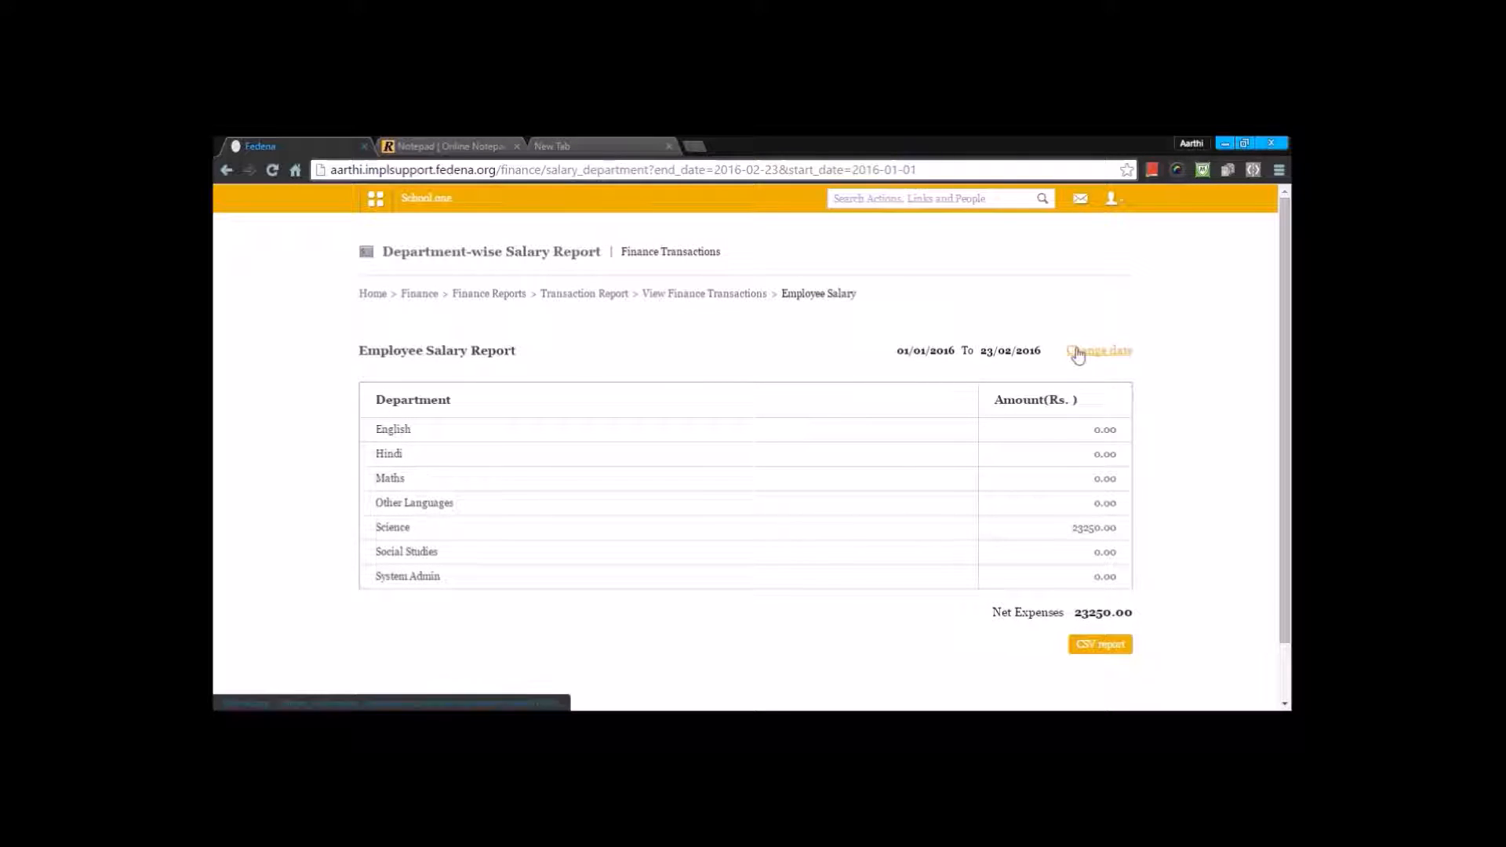
Step: Return to the Finance module, open the finance categories, and review the list of default and custom categories
left_click(574, 299)
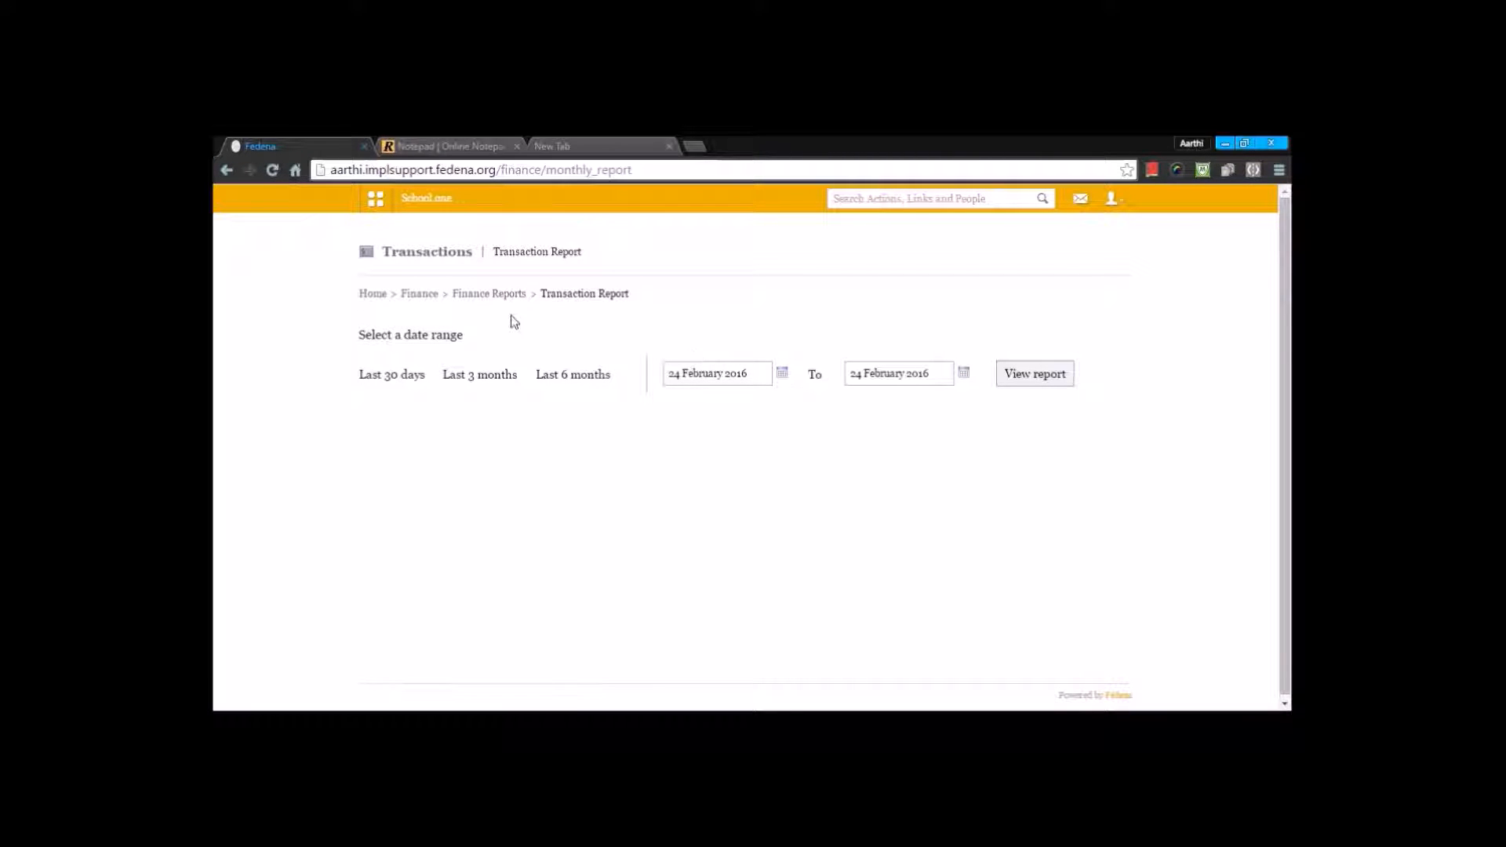
left_click(429, 296)
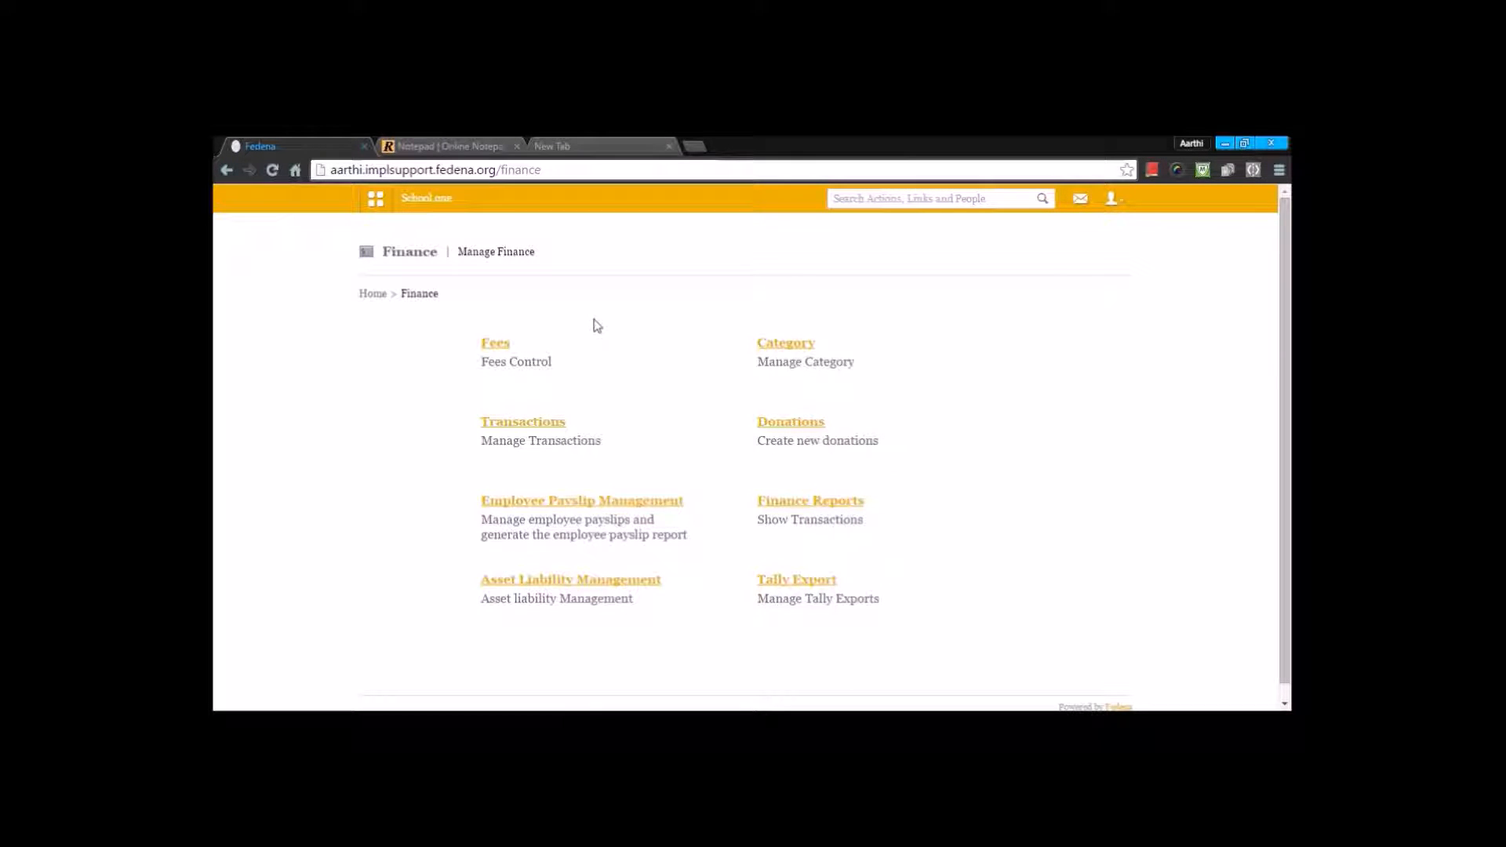
left_click(787, 345)
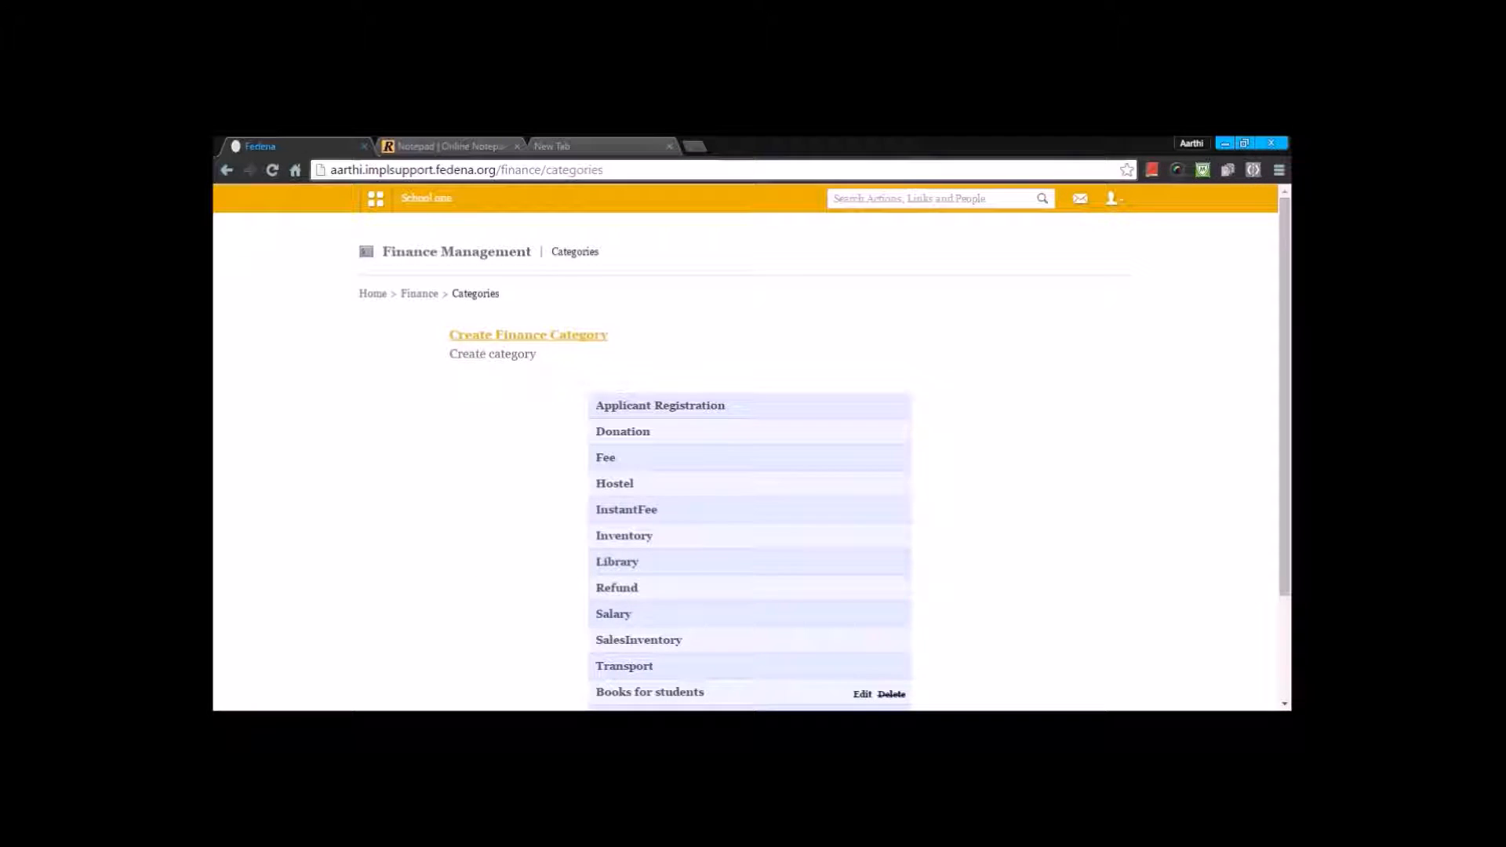
scroll(777, 355, "down", 2)
left_click_drag(665, 540, 578, 268)
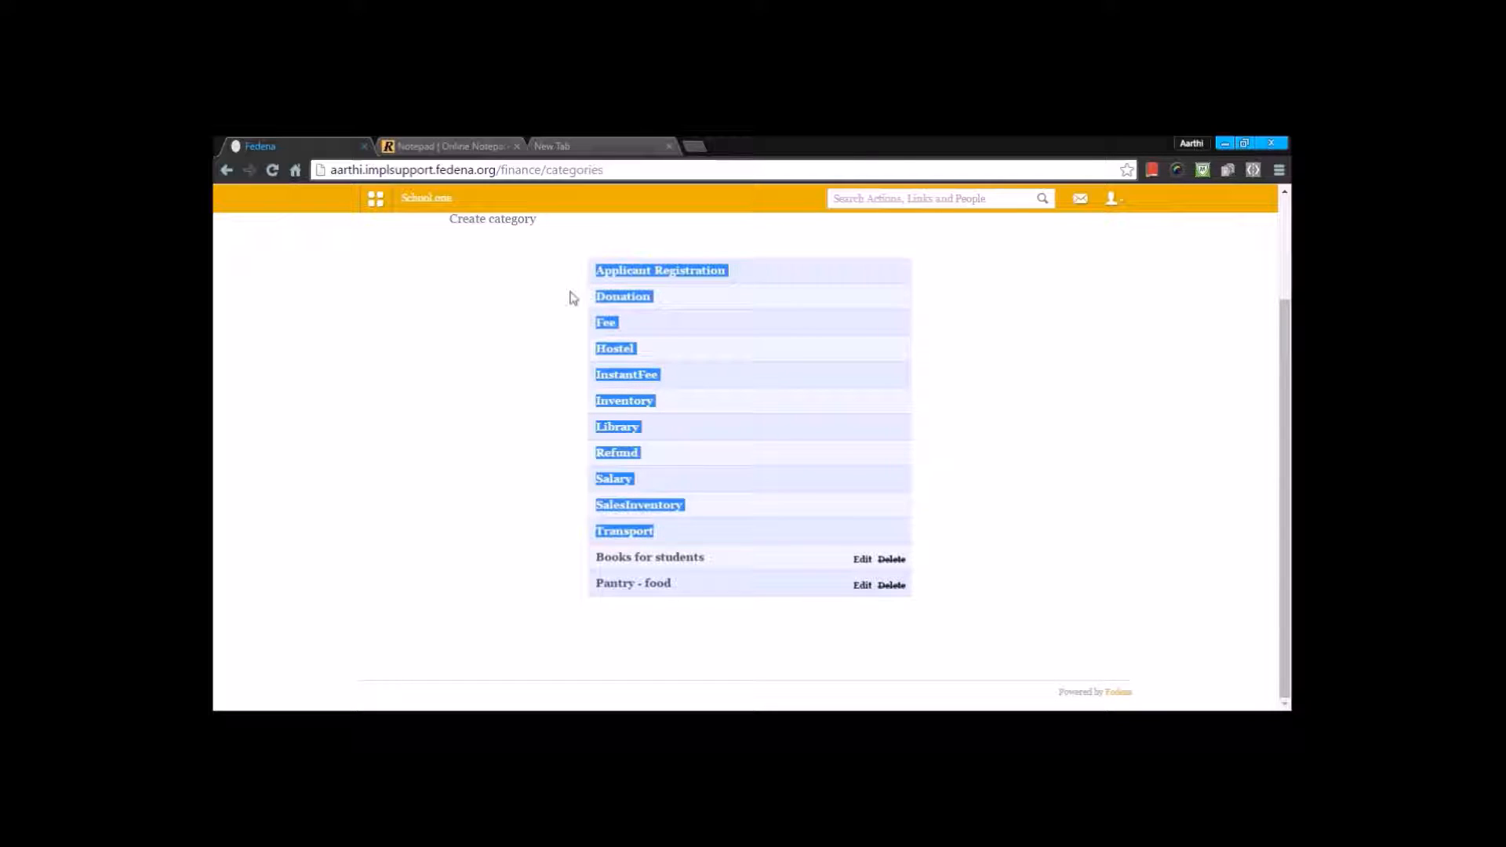
left_click(554, 317)
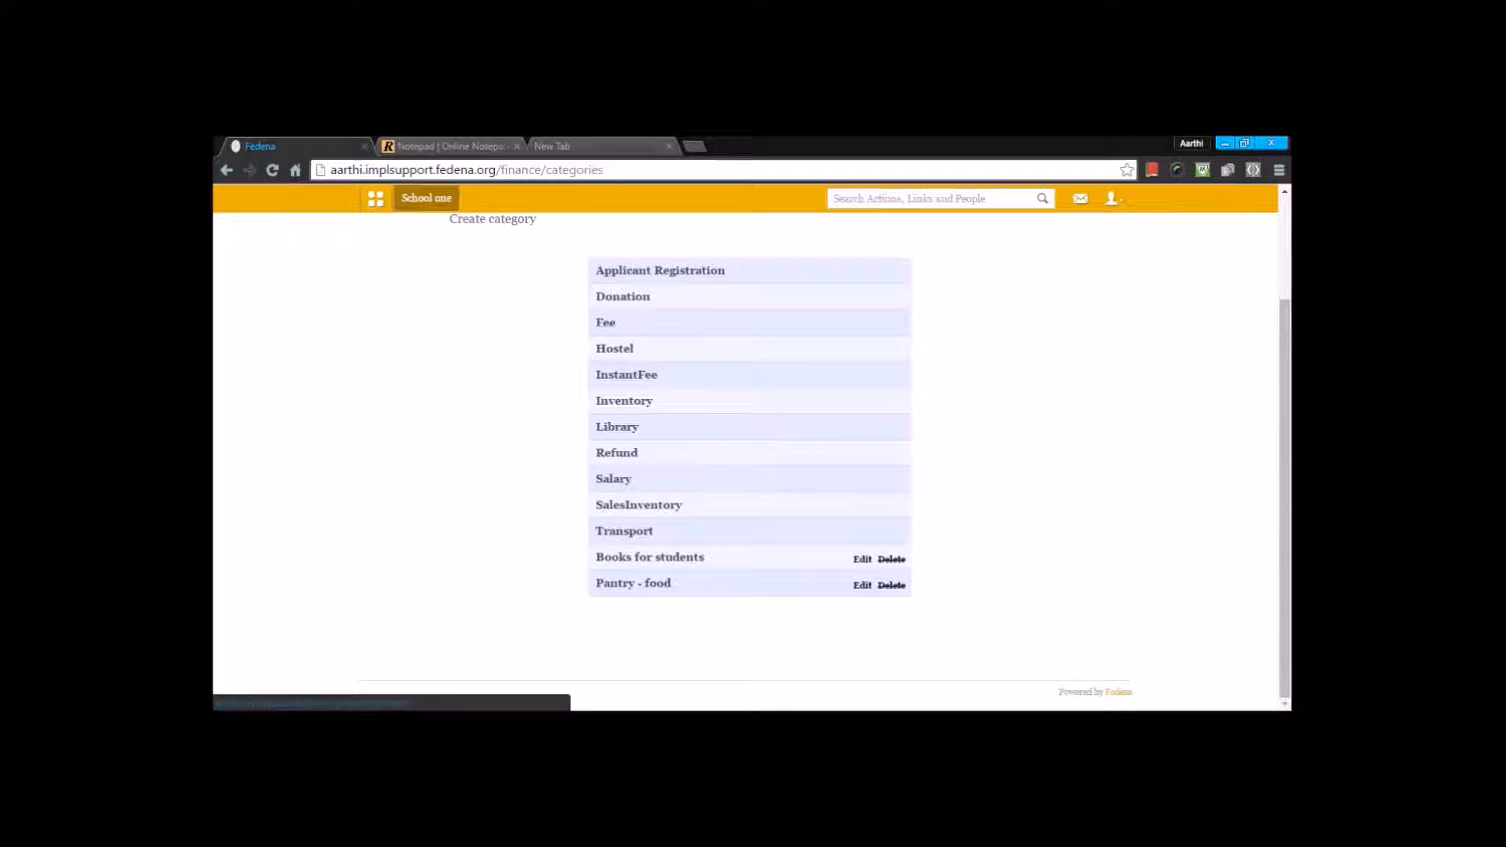
scroll(426, 198, "up", 2)
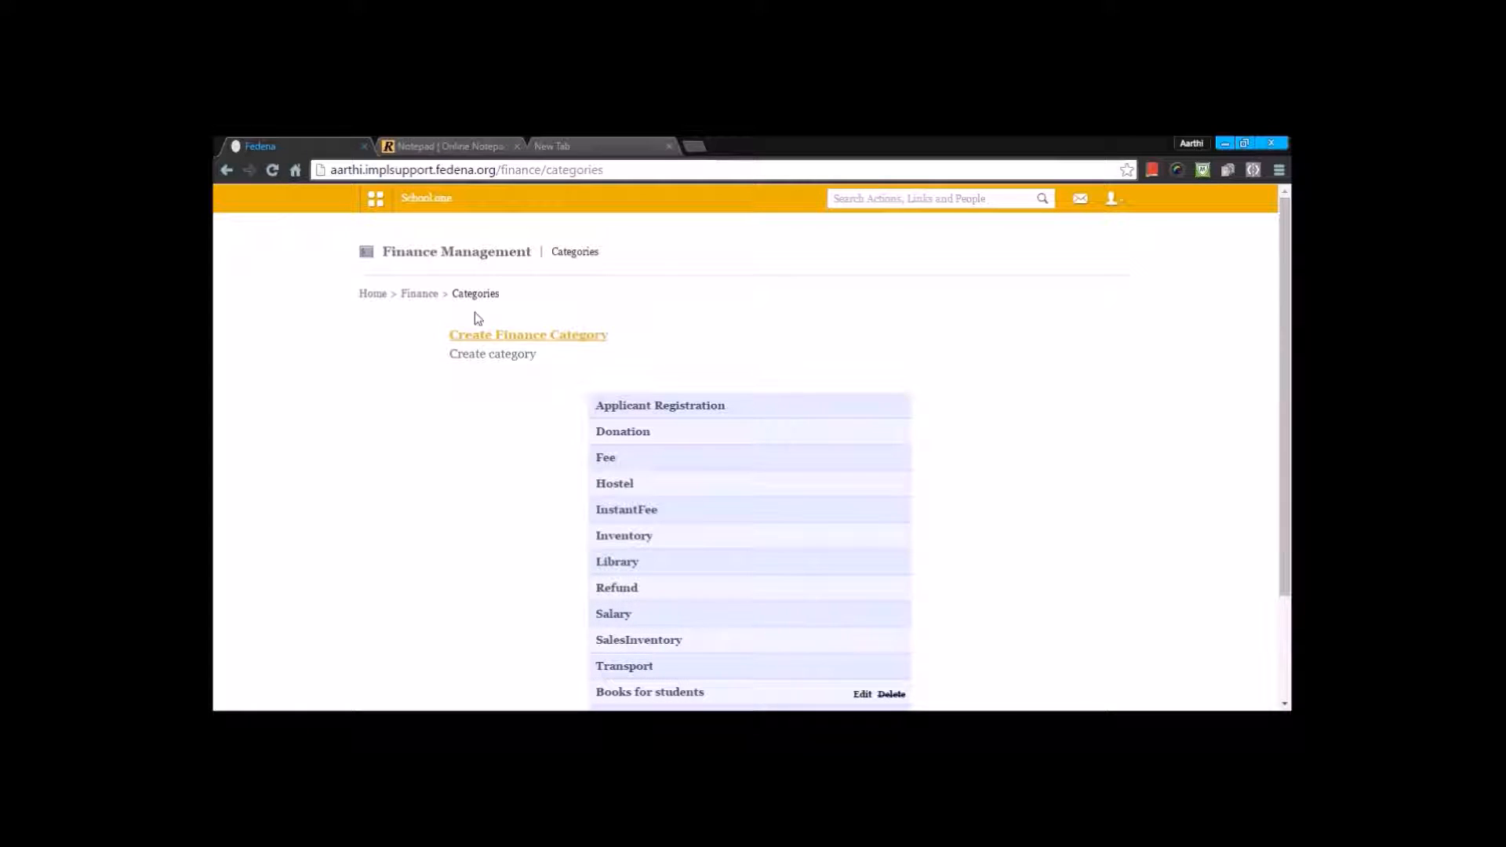
Step: Examine the form for creating a finance category and the edit forms of Books for students and Pantry - food, closing each without changes
left_click(487, 337)
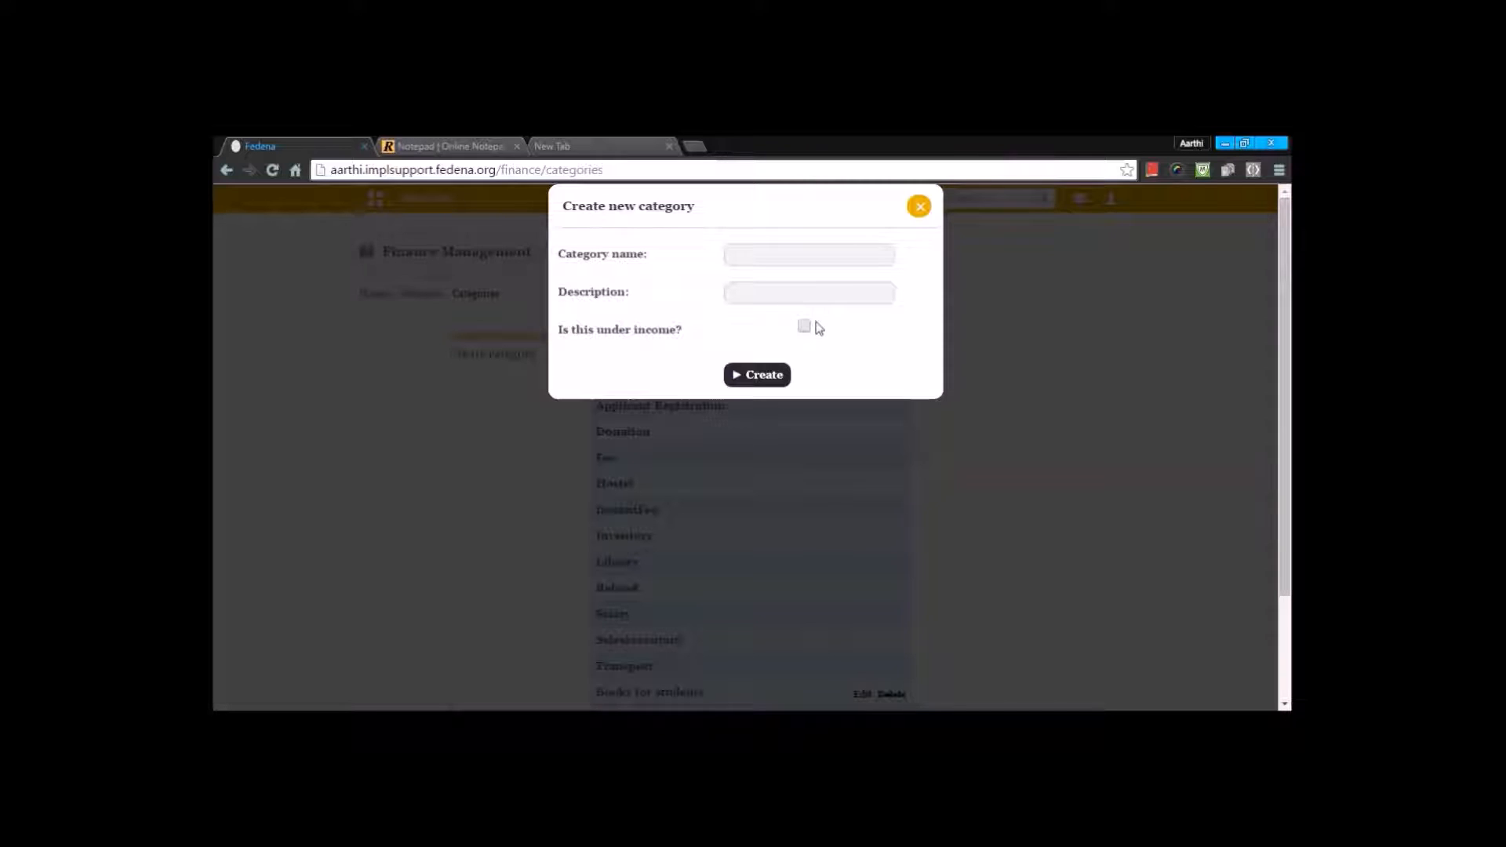
left_click(919, 209)
scroll(890, 317, "down", 2)
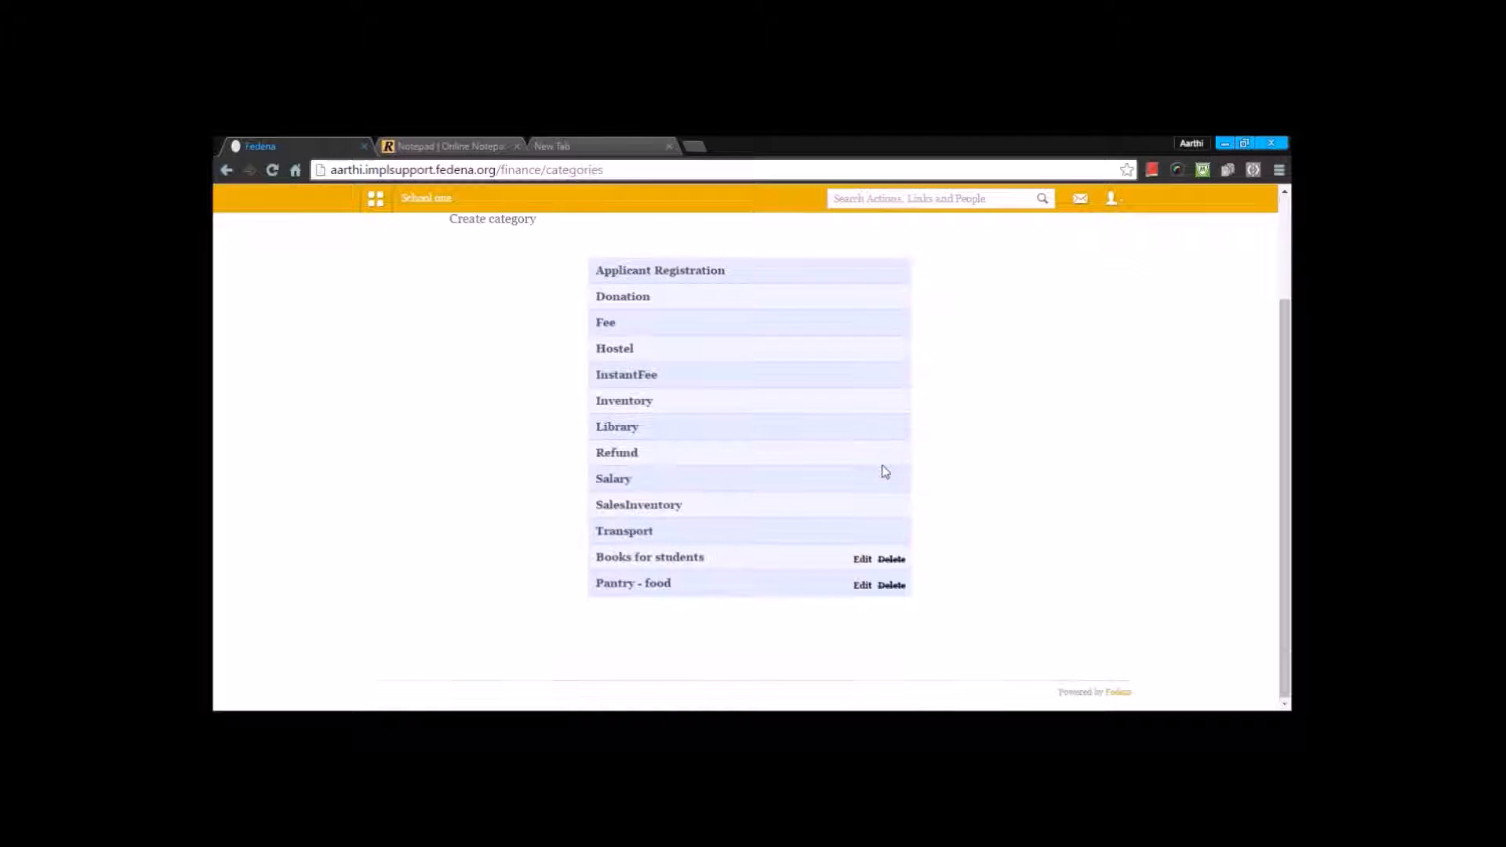
left_click(862, 558)
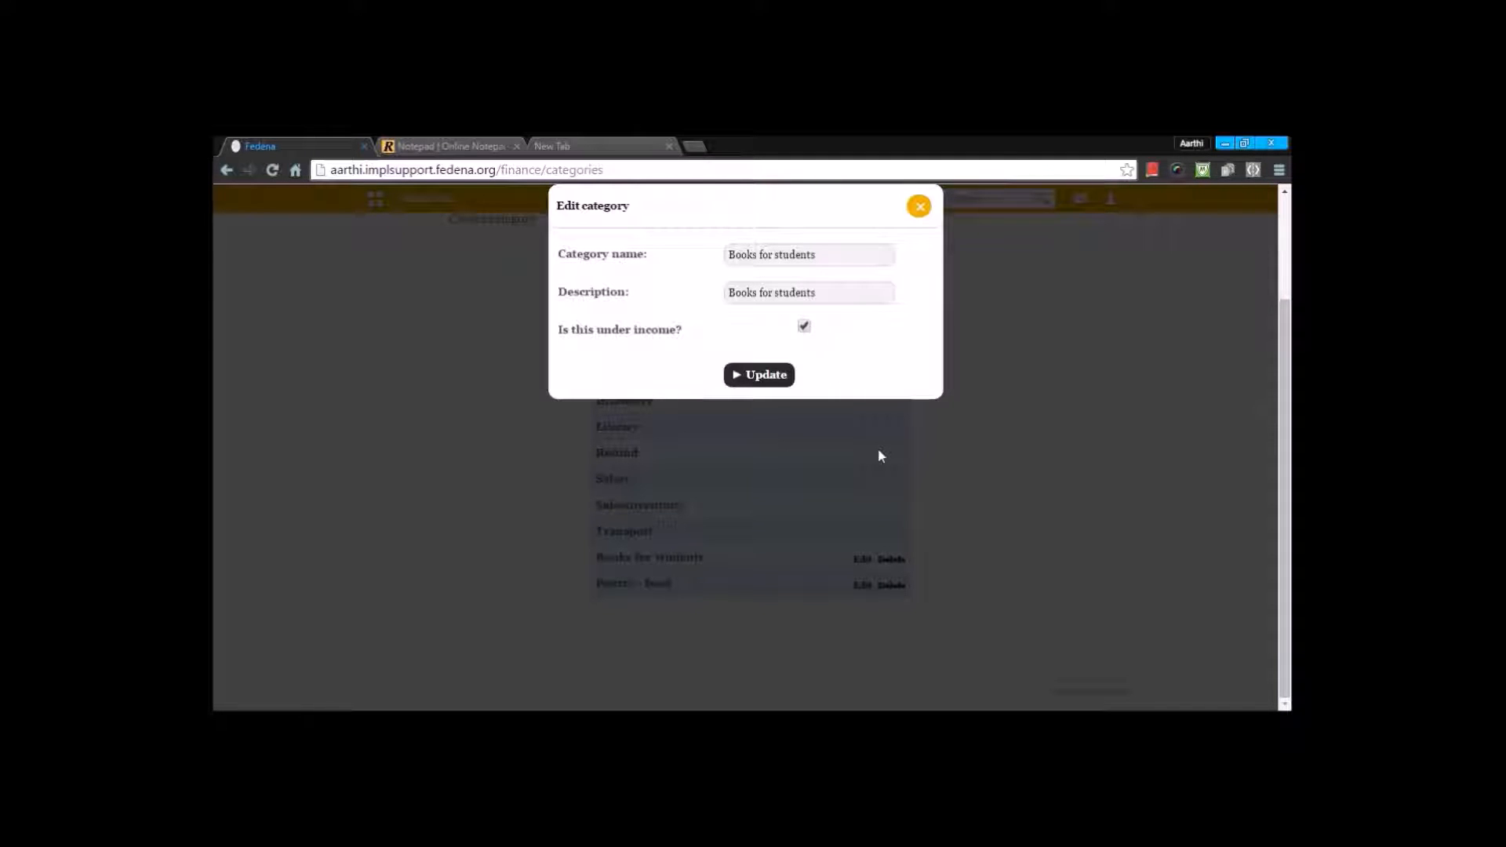
left_click(916, 218)
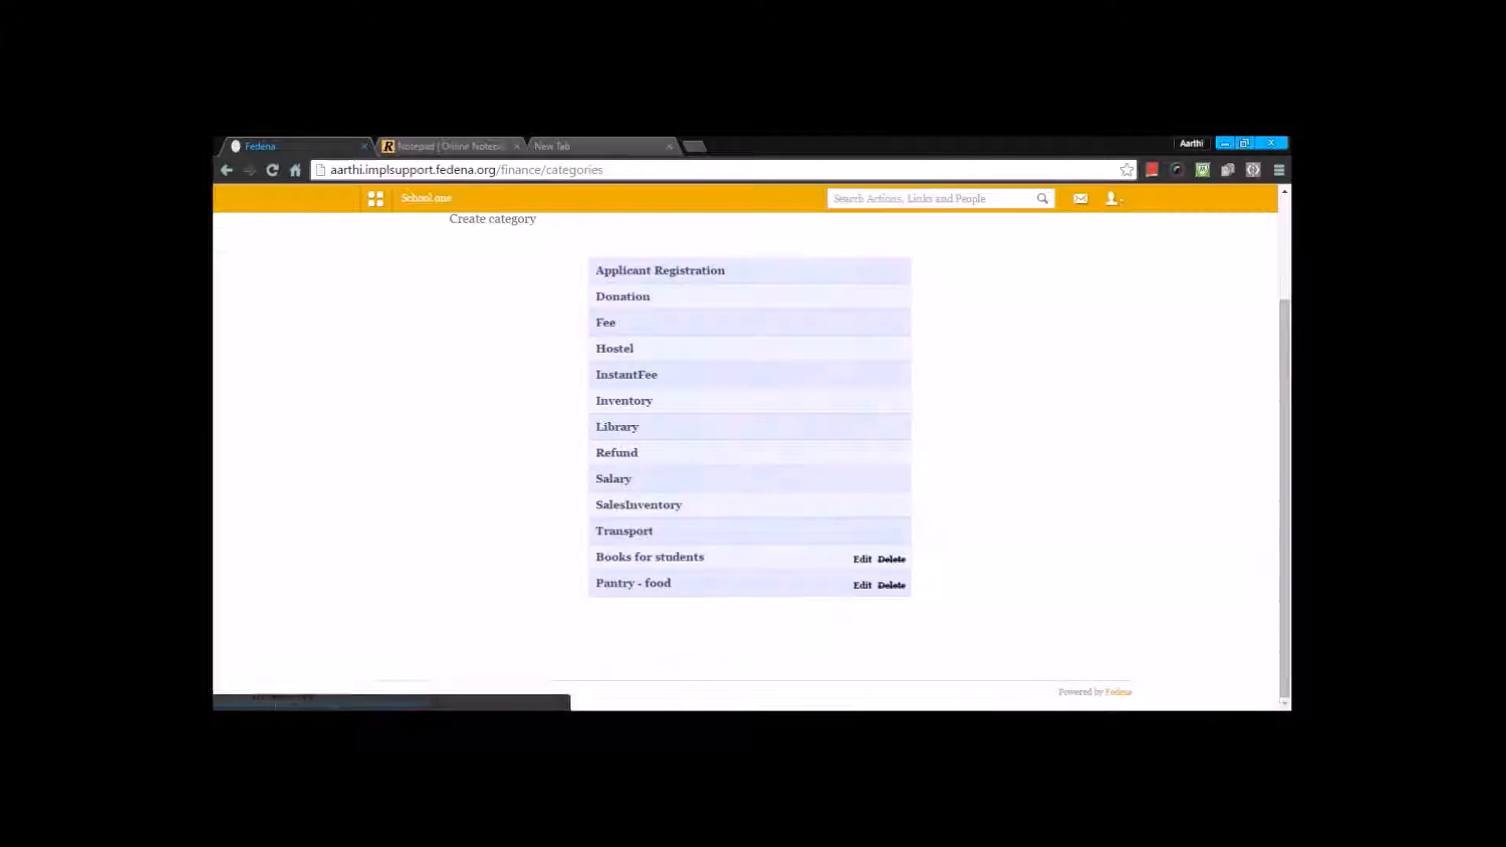
left_click(862, 584)
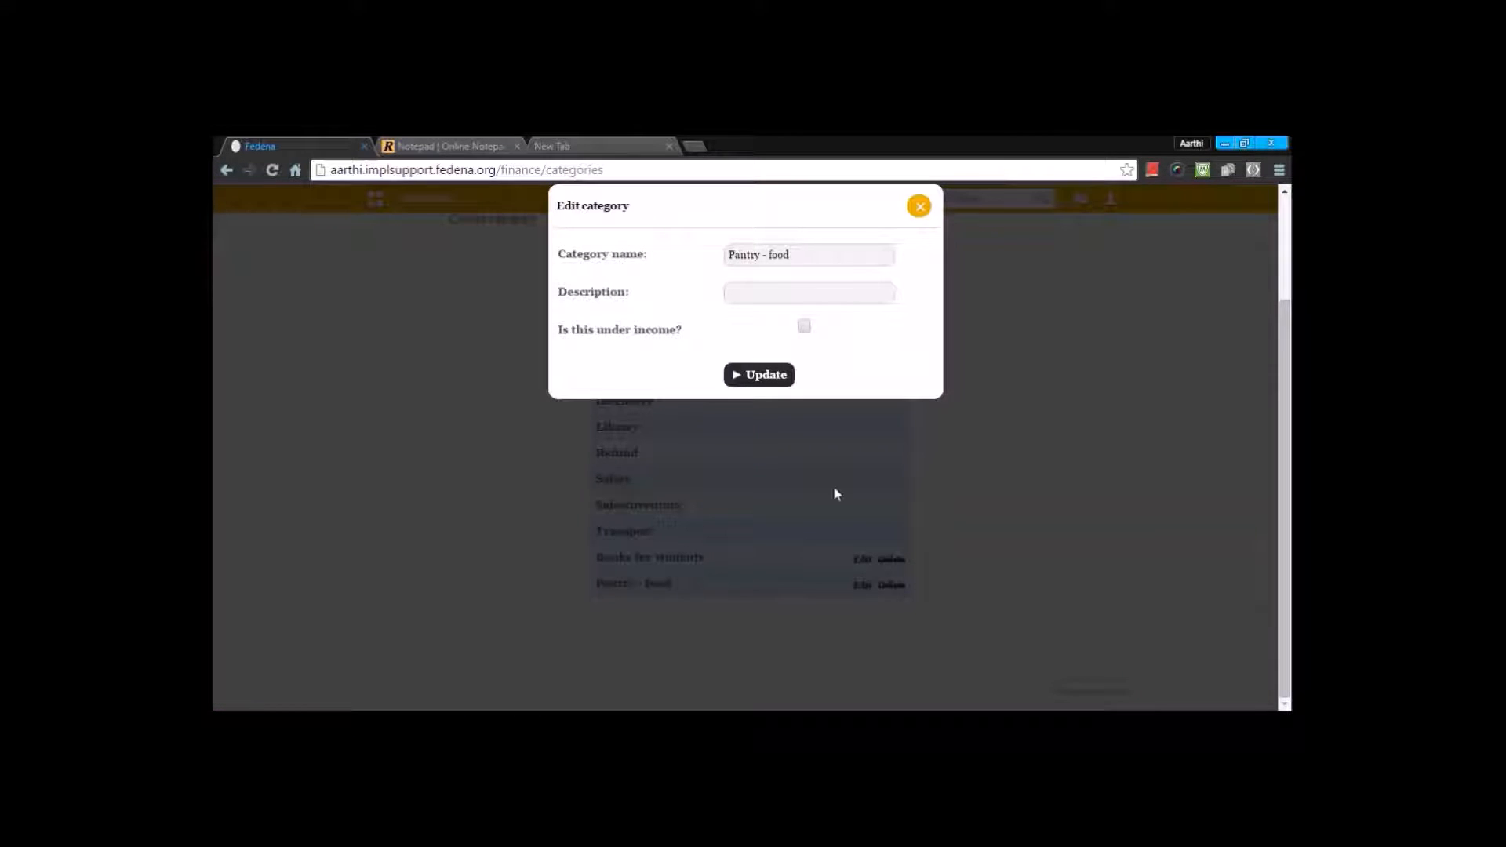
left_click(917, 207)
scroll(723, 473, "up", 1)
Step: Start a new expense under the Finance transactions with the title pentry, amount 5000 and category Pantry - food
left_click(419, 295)
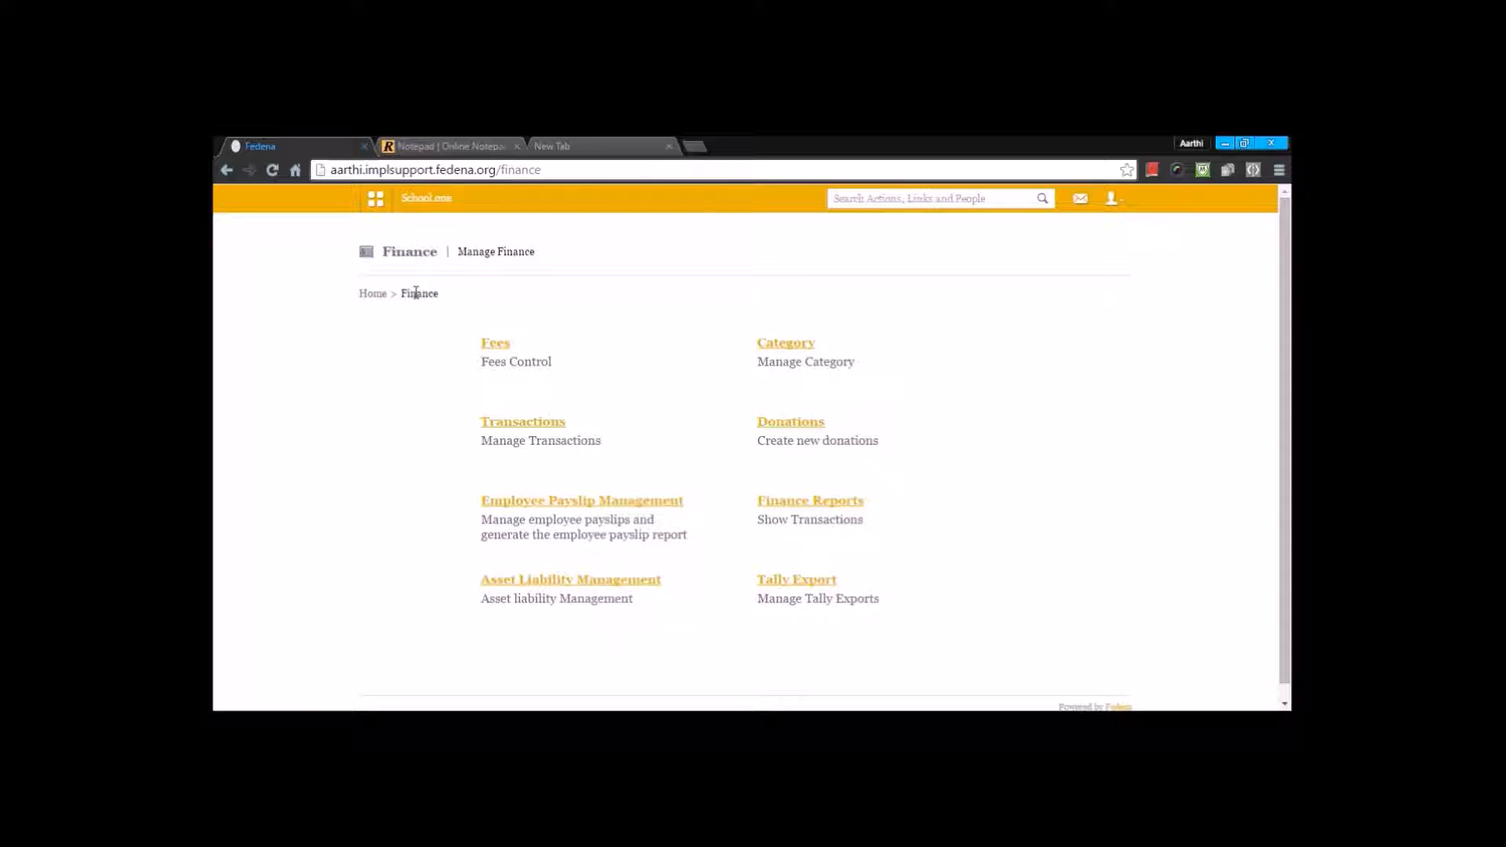
left_click(522, 422)
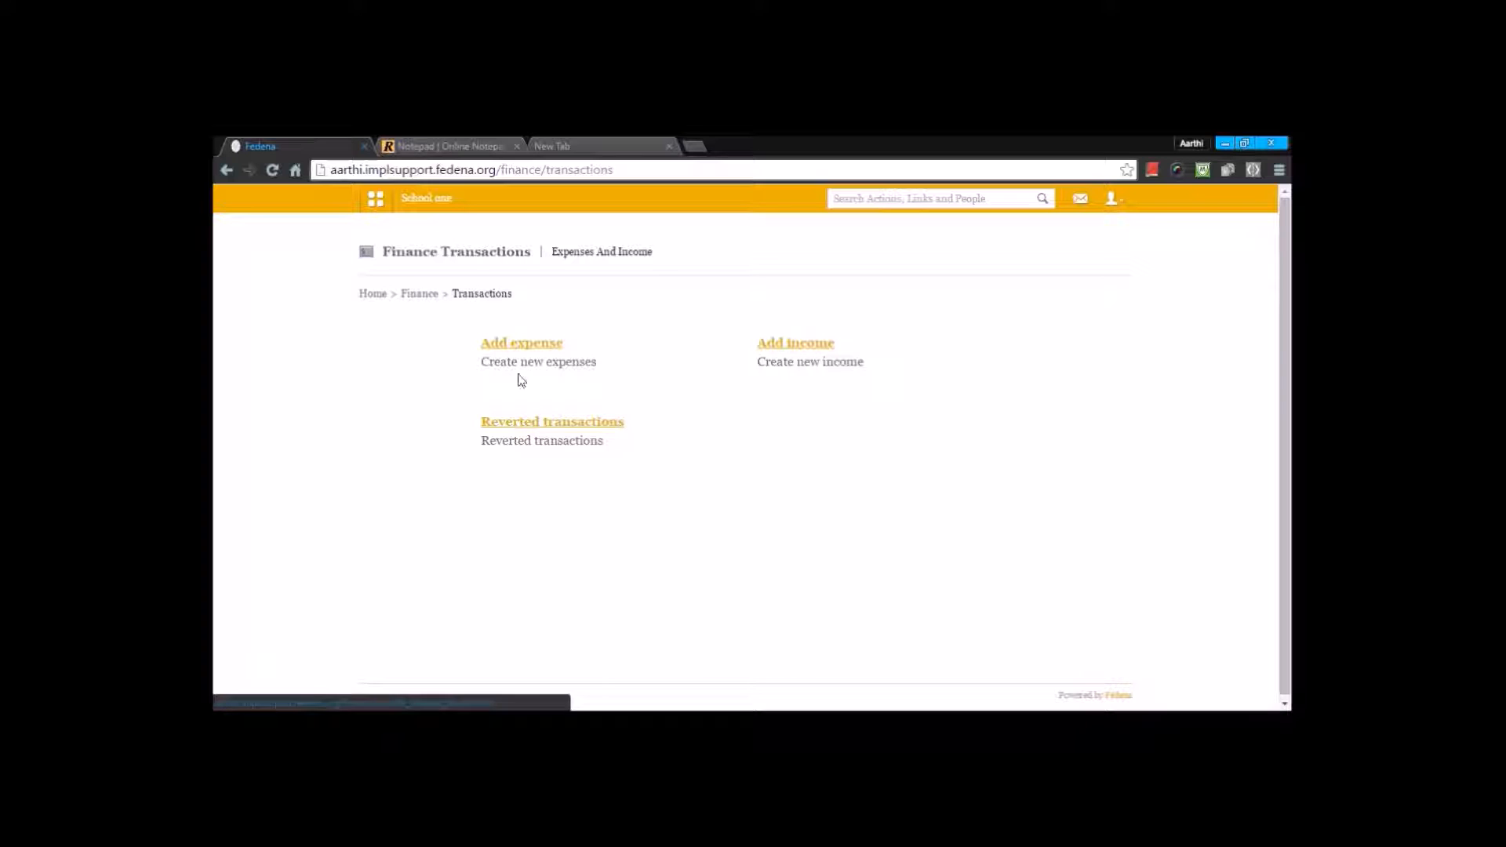
left_click(524, 346)
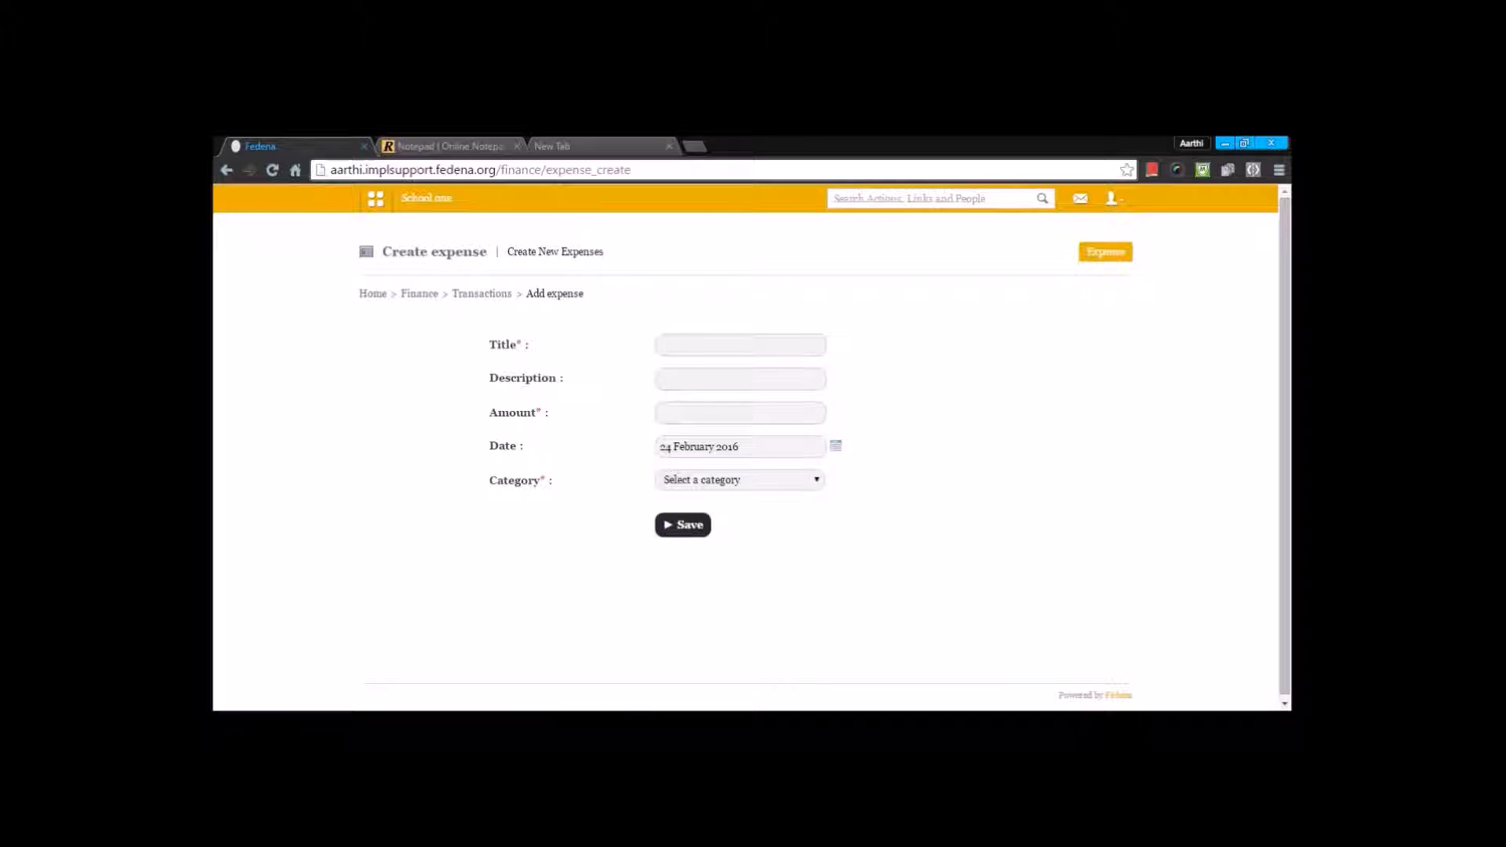
left_click(803, 350)
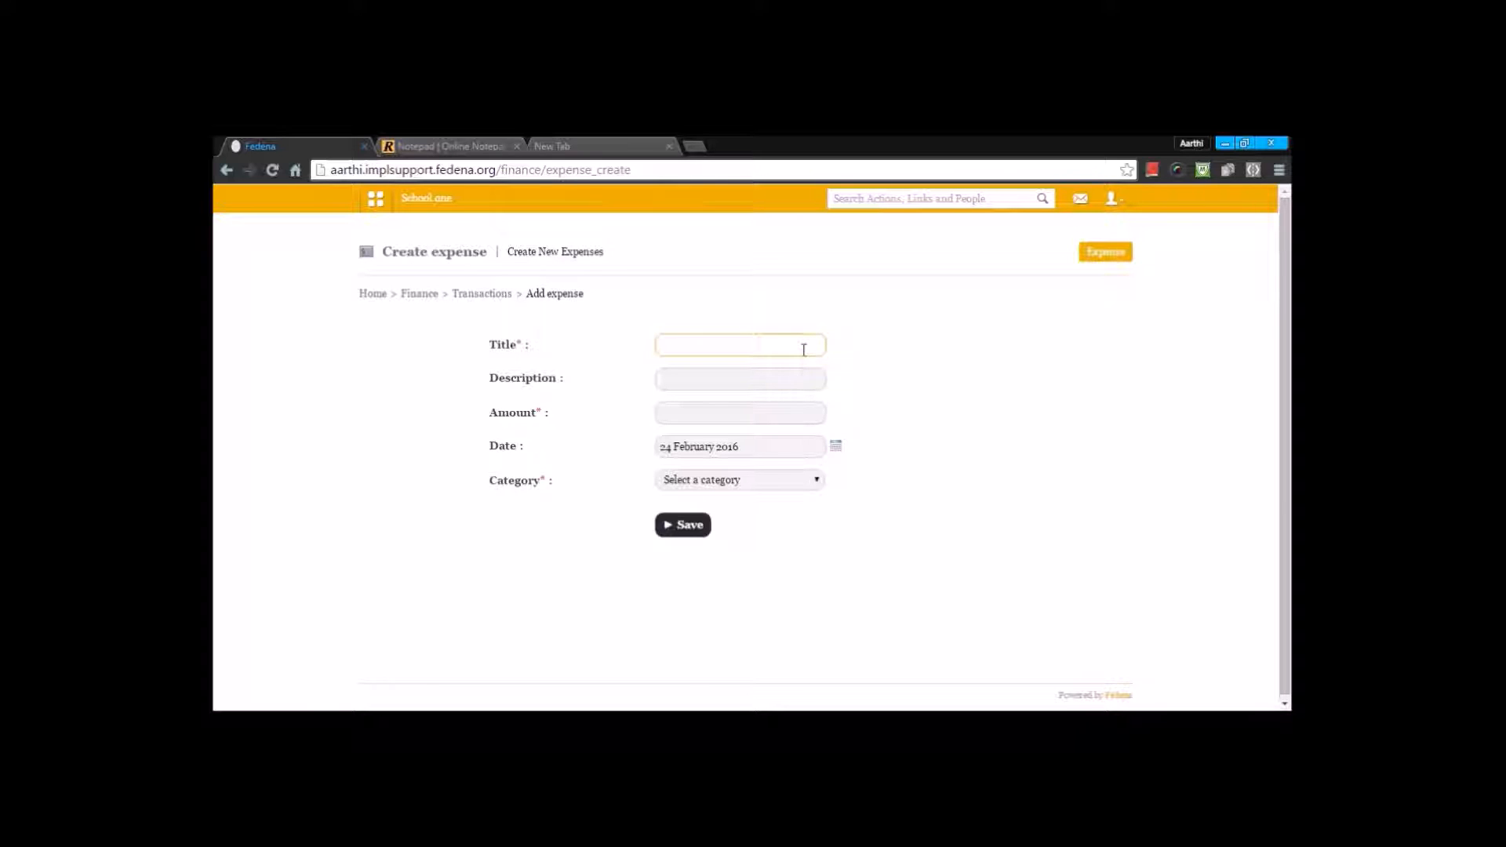
type("pentry")
left_click(699, 418)
type("5000")
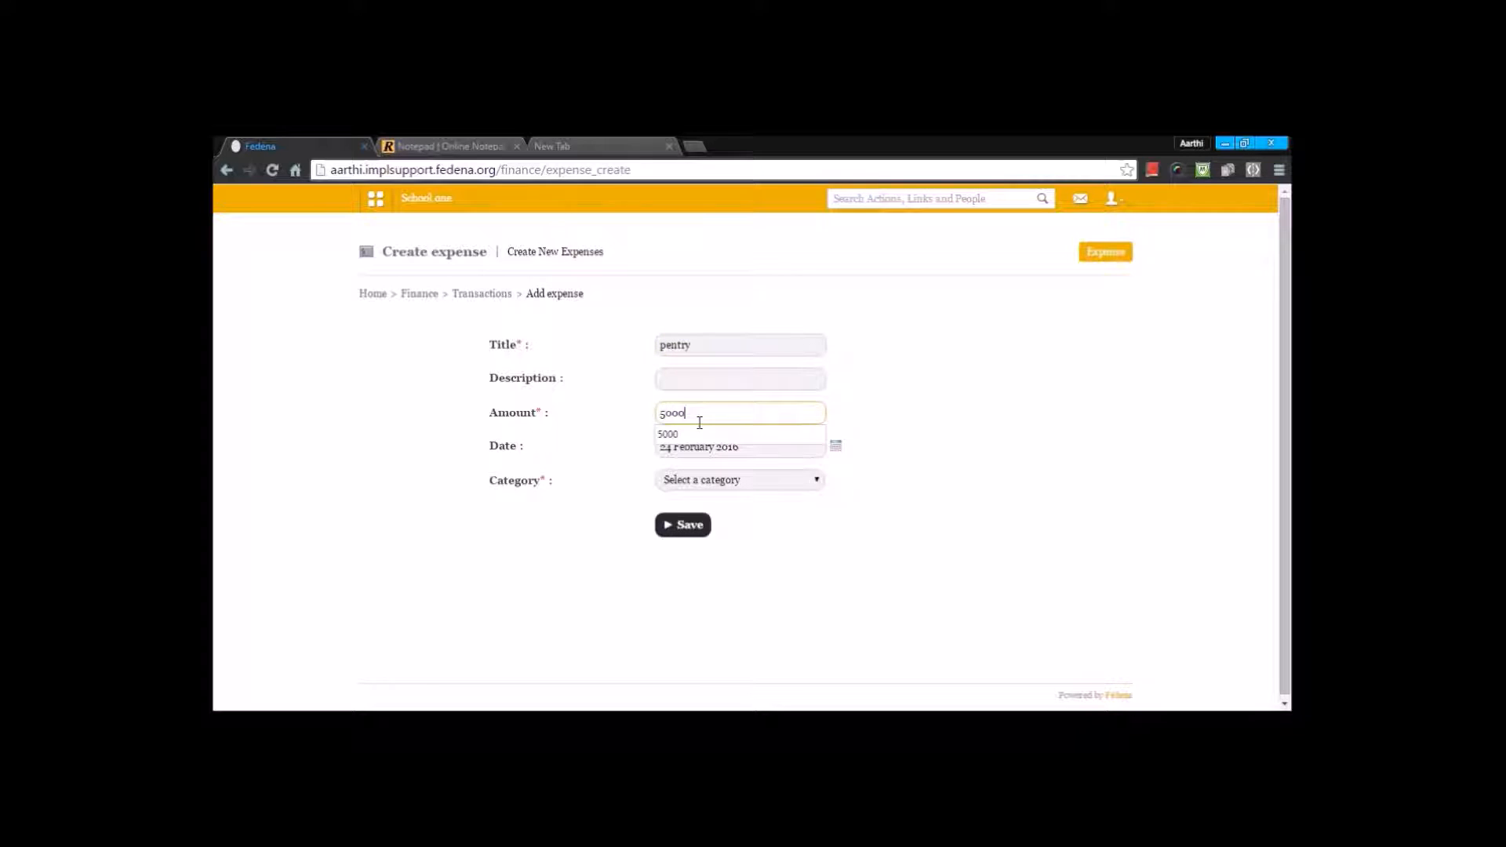
left_click(695, 434)
left_click(704, 480)
left_click(704, 510)
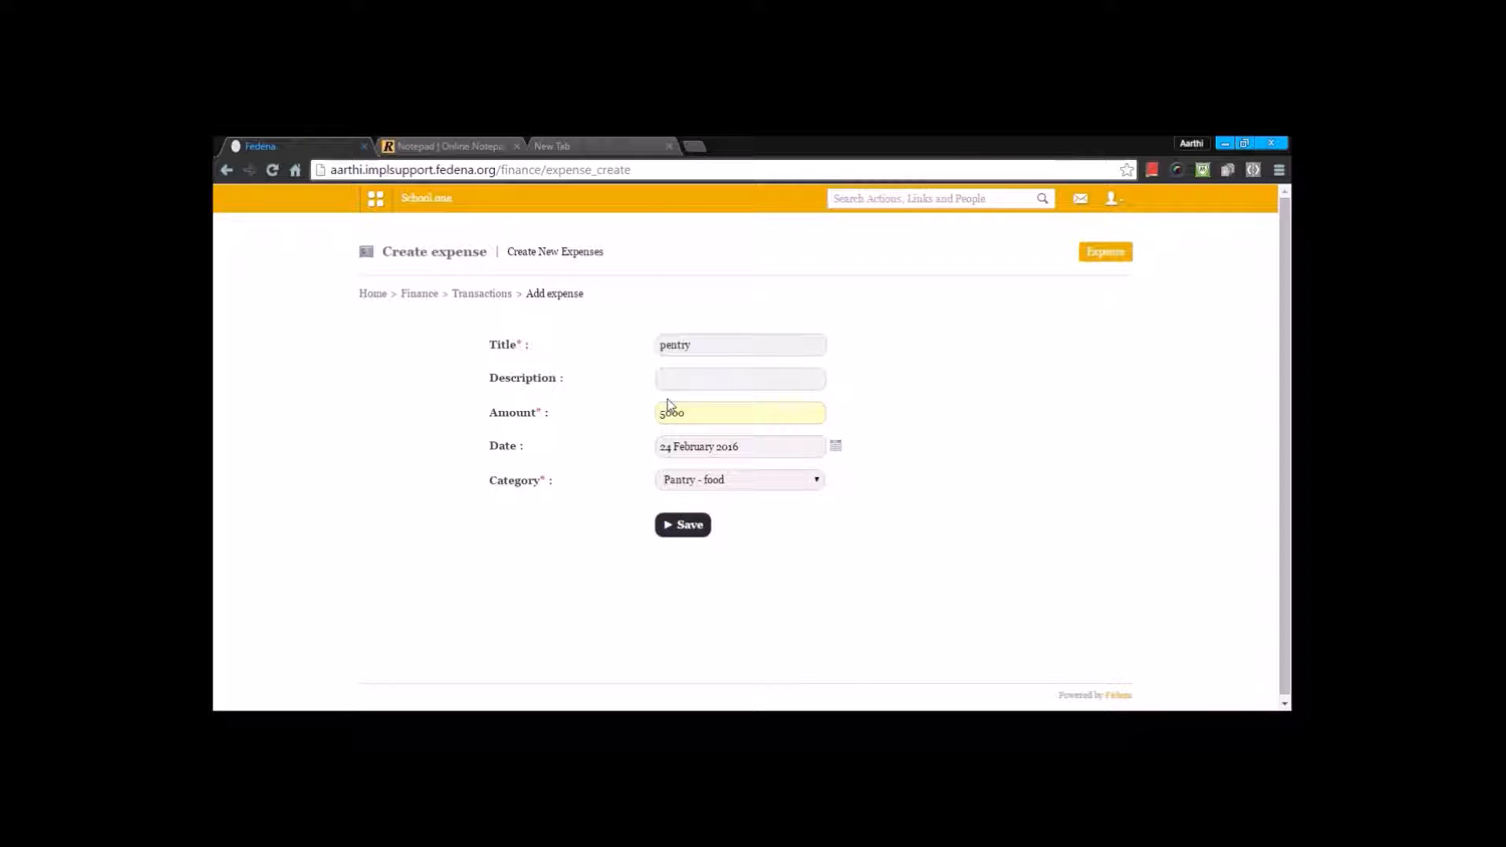
Step: Correct the expense title to pantry, keep the Pantry - food category, and save the expense
left_click(673, 345)
key("BackSpace")
type("a")
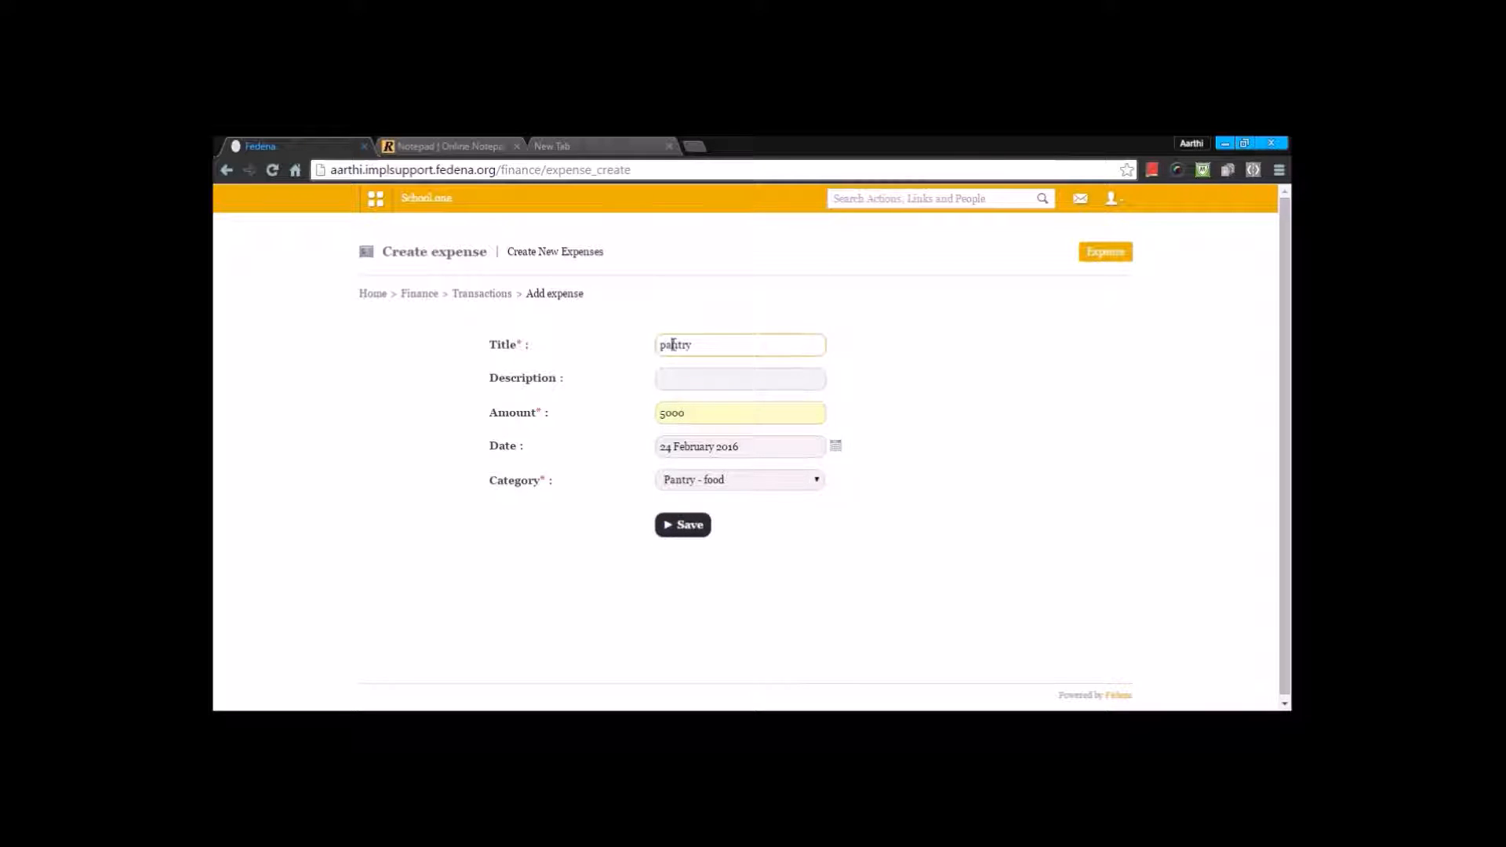
left_click(718, 485)
left_click(712, 507)
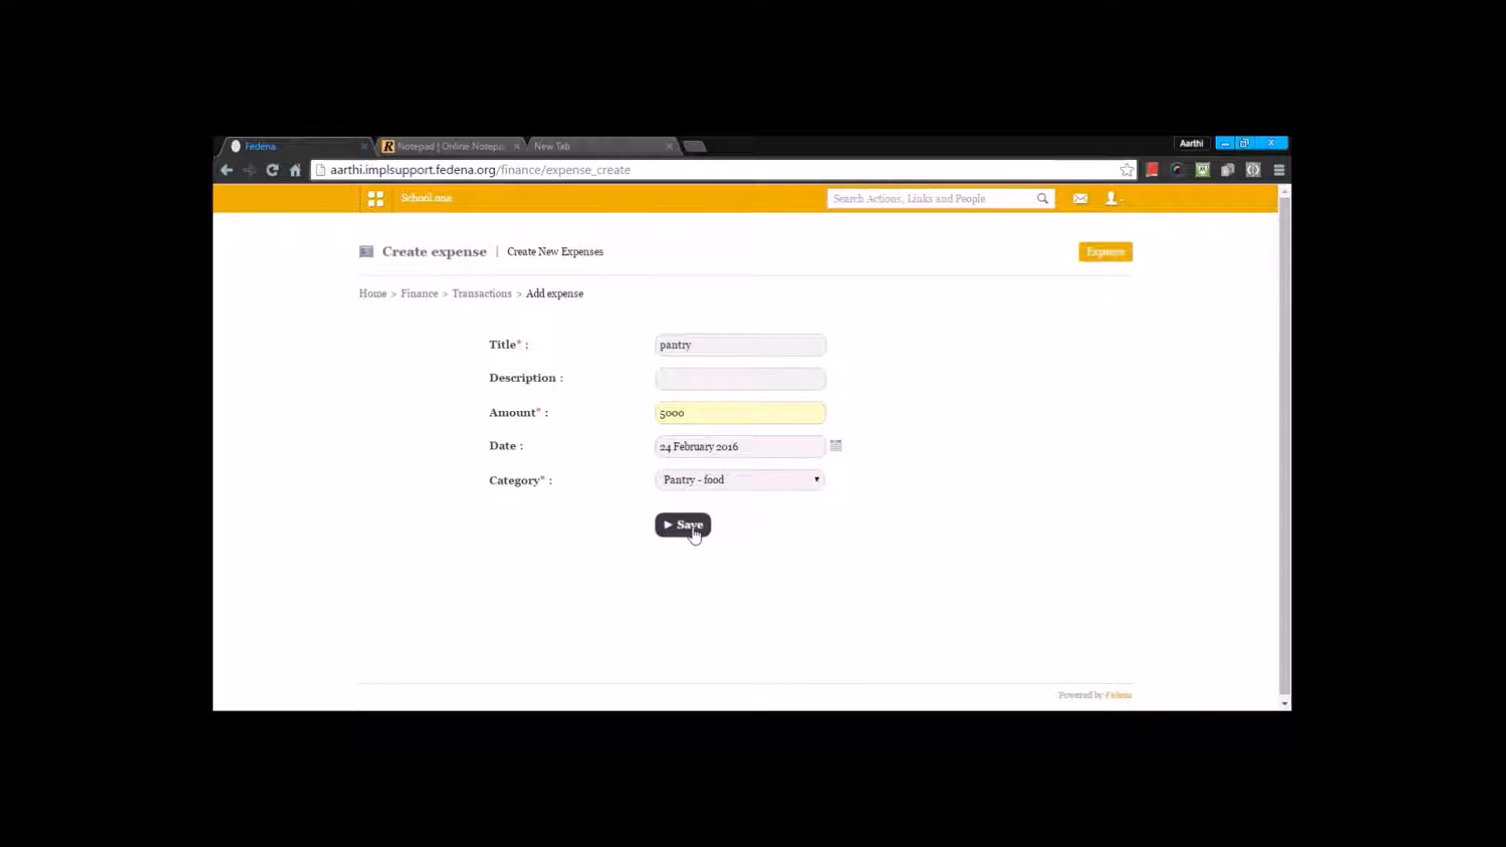
left_click(690, 526)
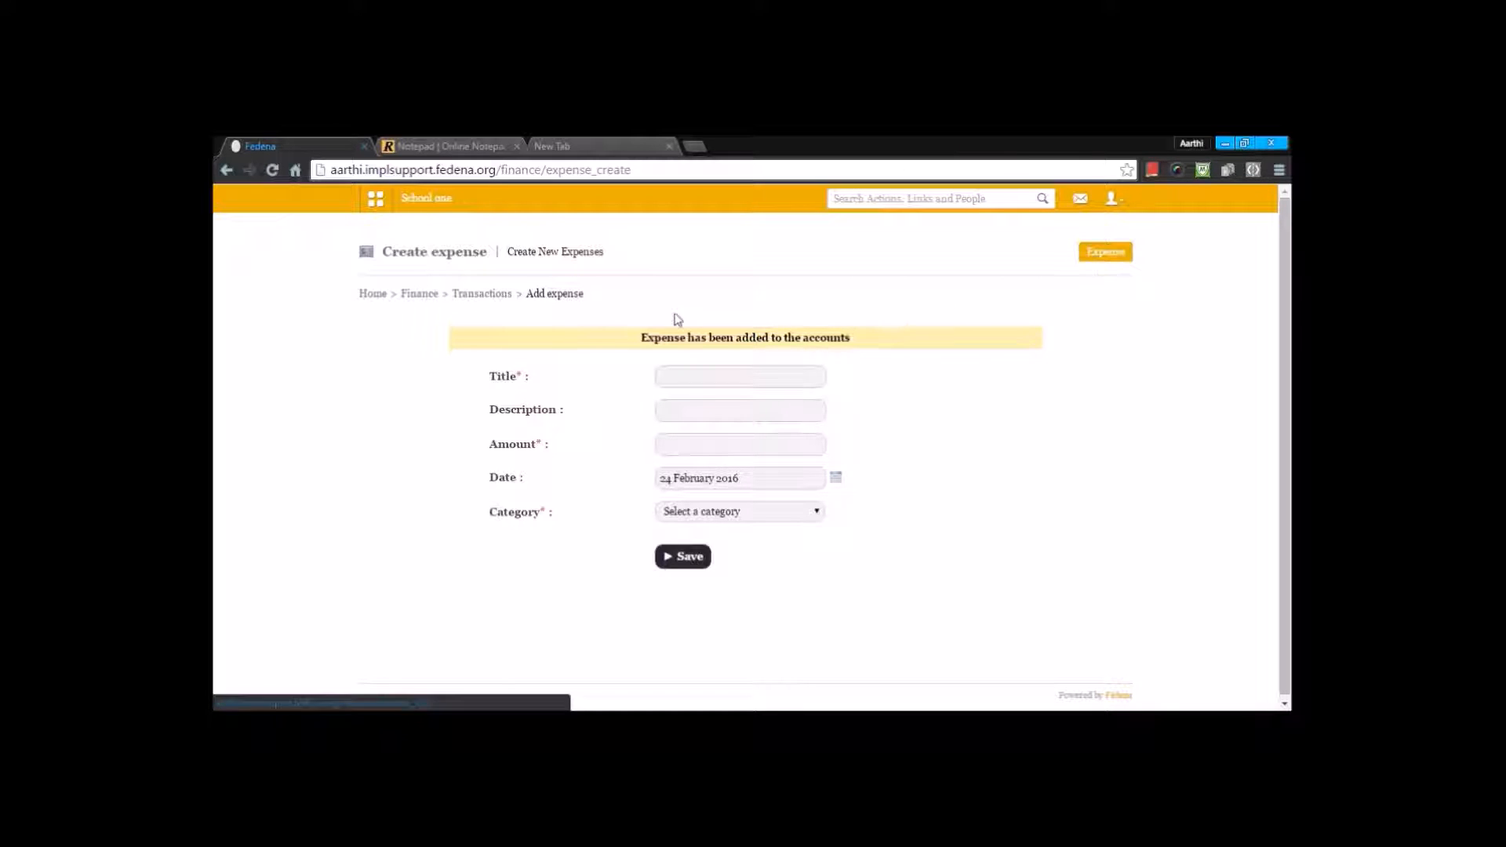
Step: List the recorded expenses up to 24 February 2016, with a start date picked from the January 2016 calendar
left_click(502, 298)
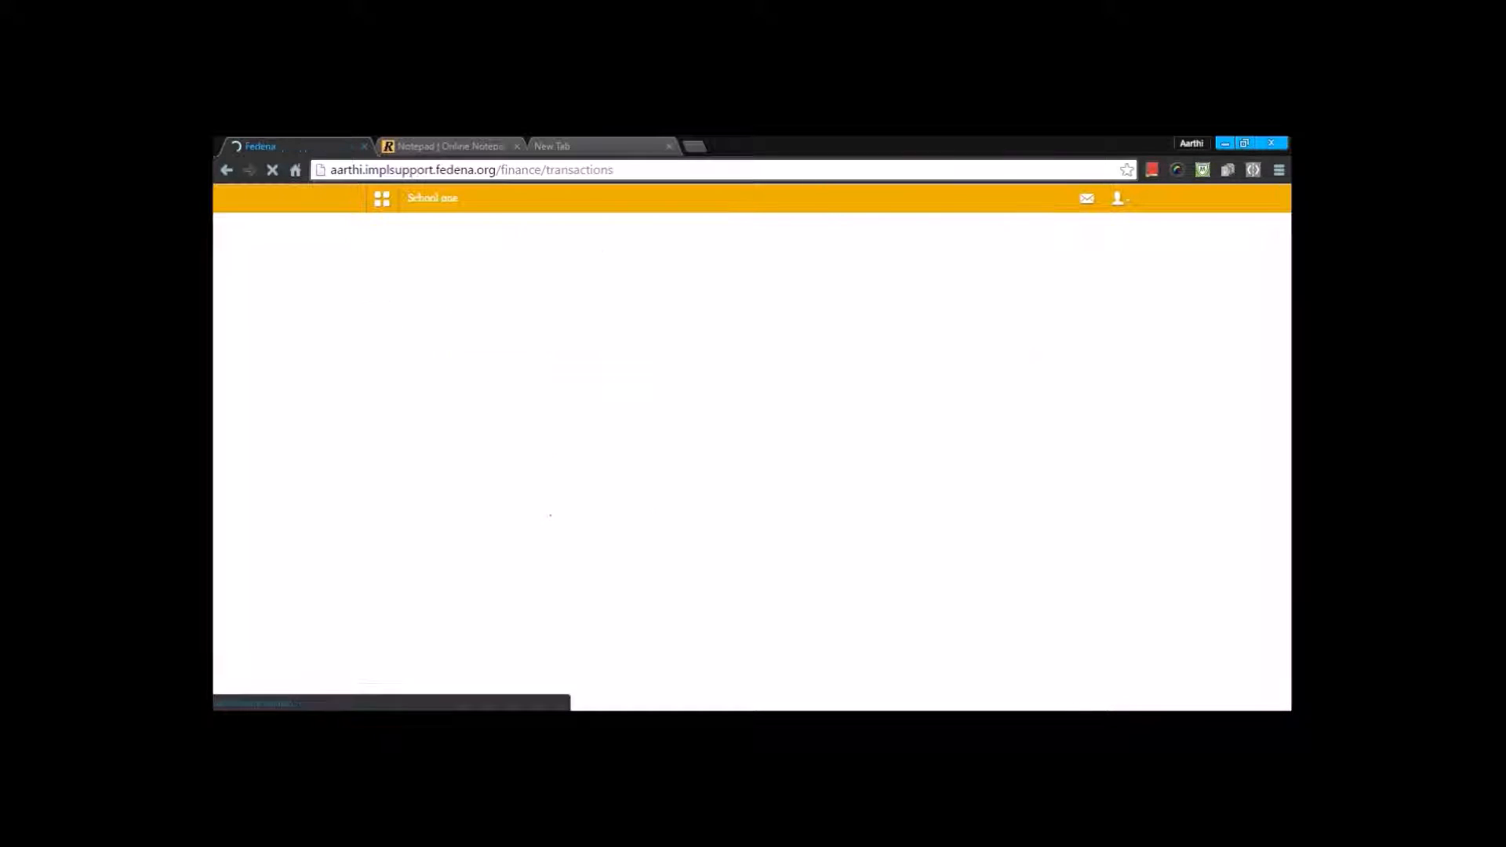
left_click(521, 343)
left_click(1128, 265)
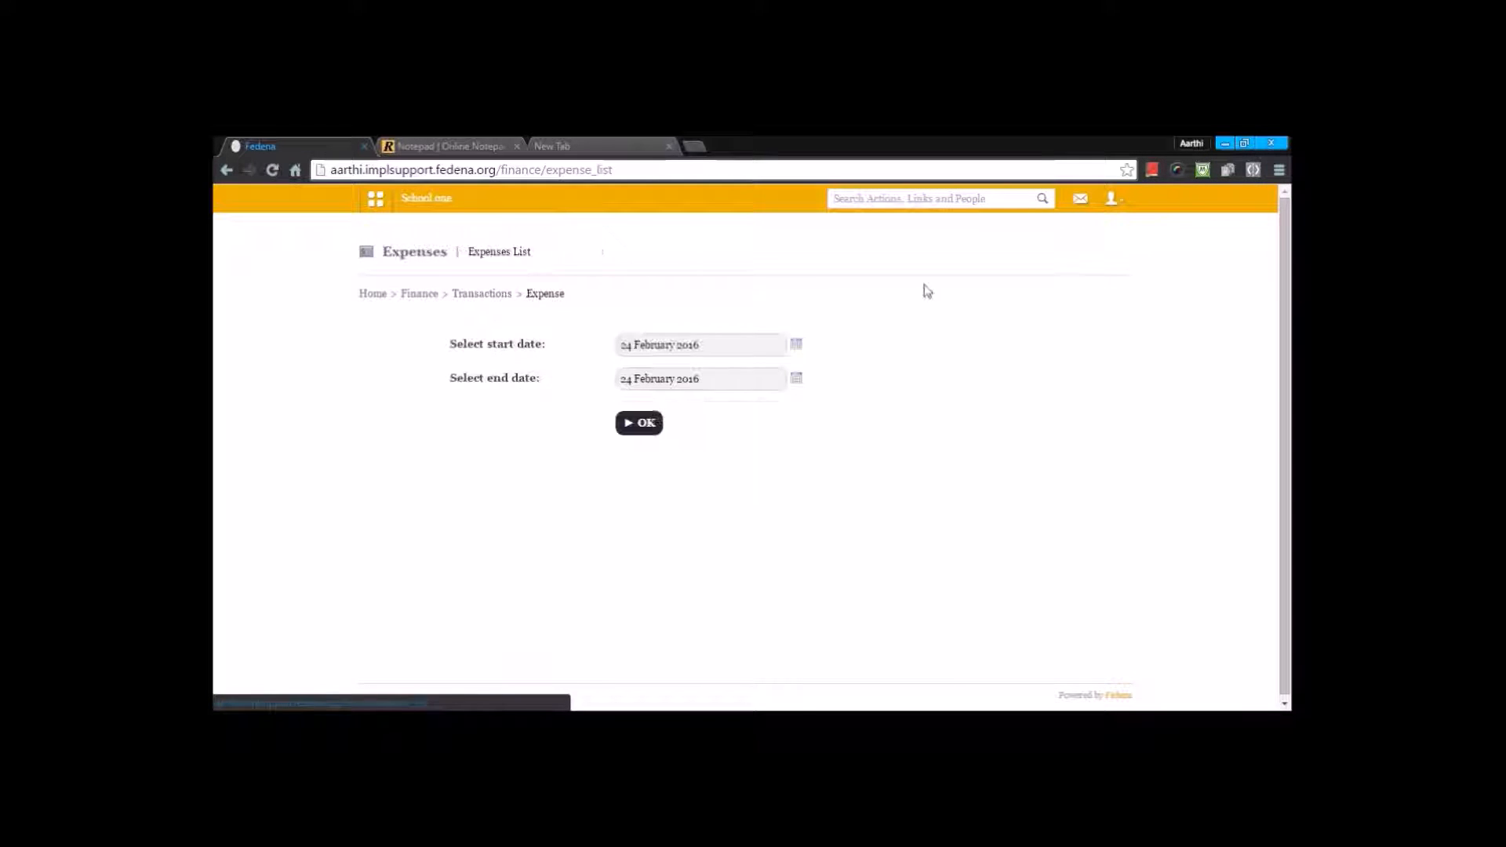
left_click(795, 345)
left_click(667, 363)
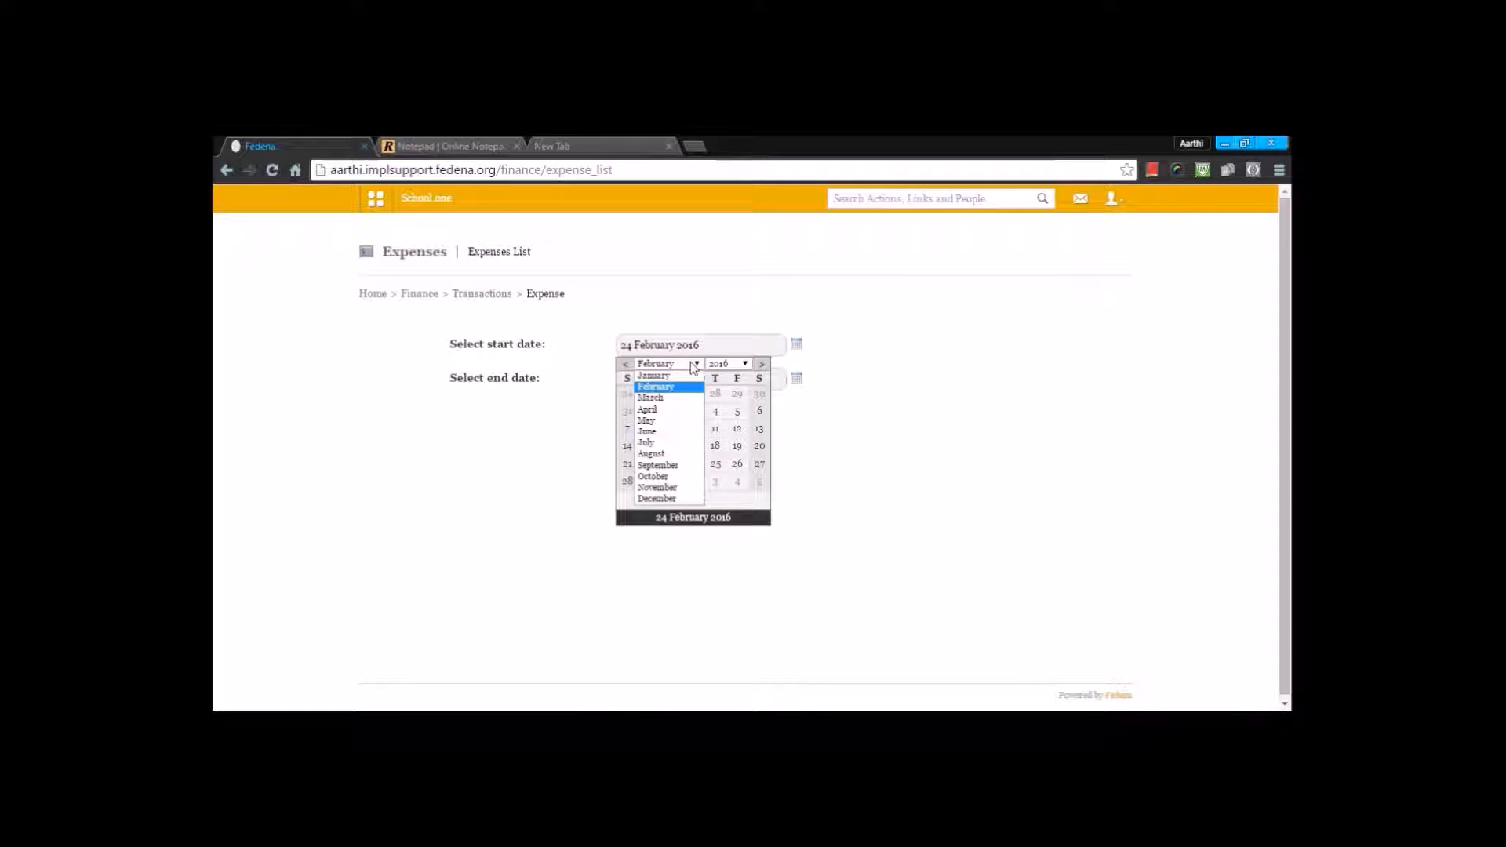
left_click(663, 375)
left_click(693, 395)
left_click(638, 424)
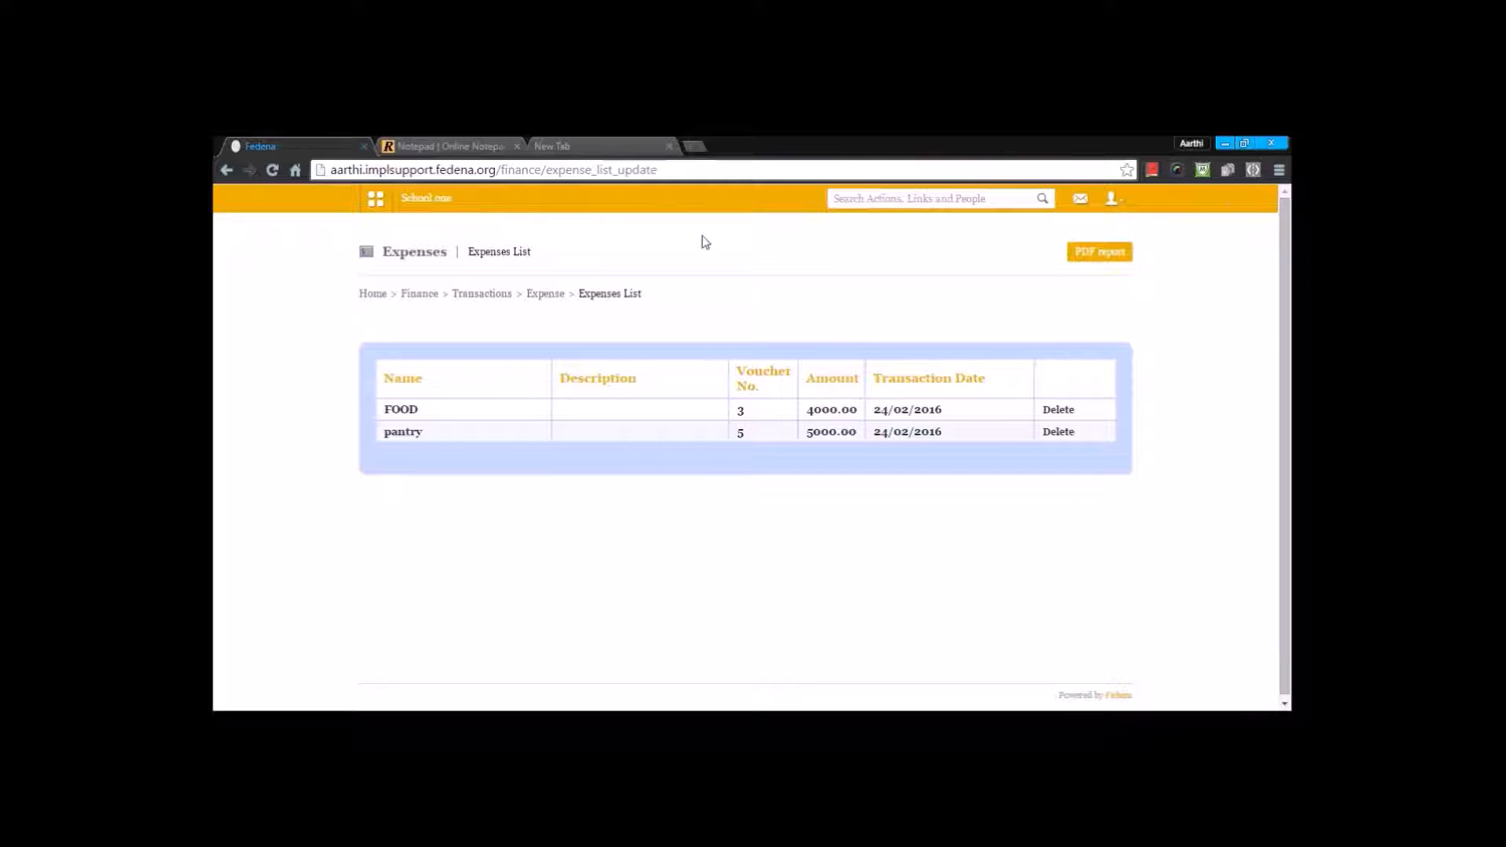
Step: Add a new donation in the Finance module with the donor's name, an amount of 3000 and the donor's contact number
left_click(420, 294)
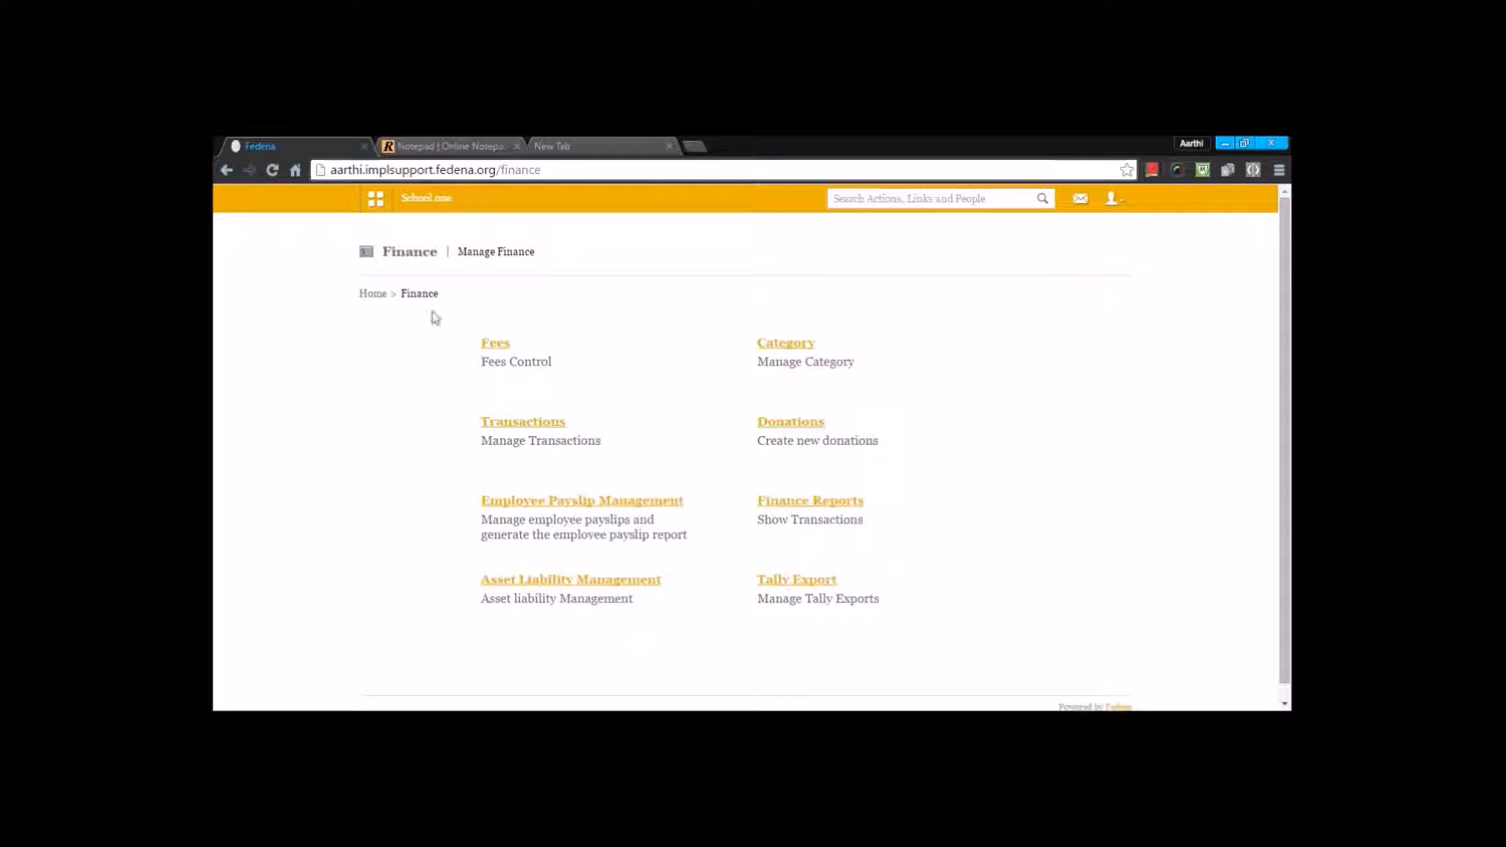
left_click(780, 431)
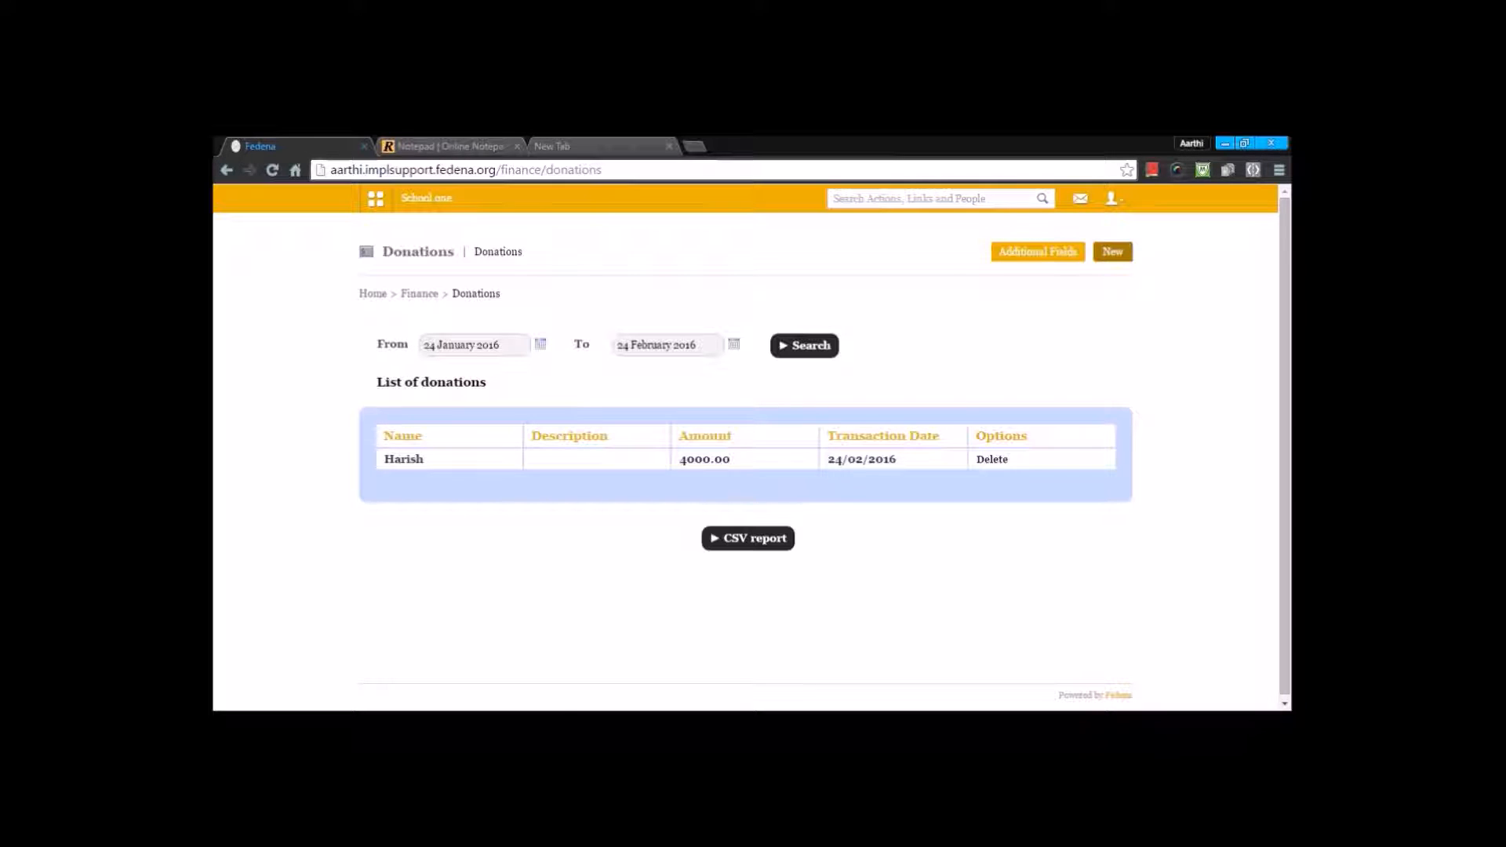
left_click(1112, 251)
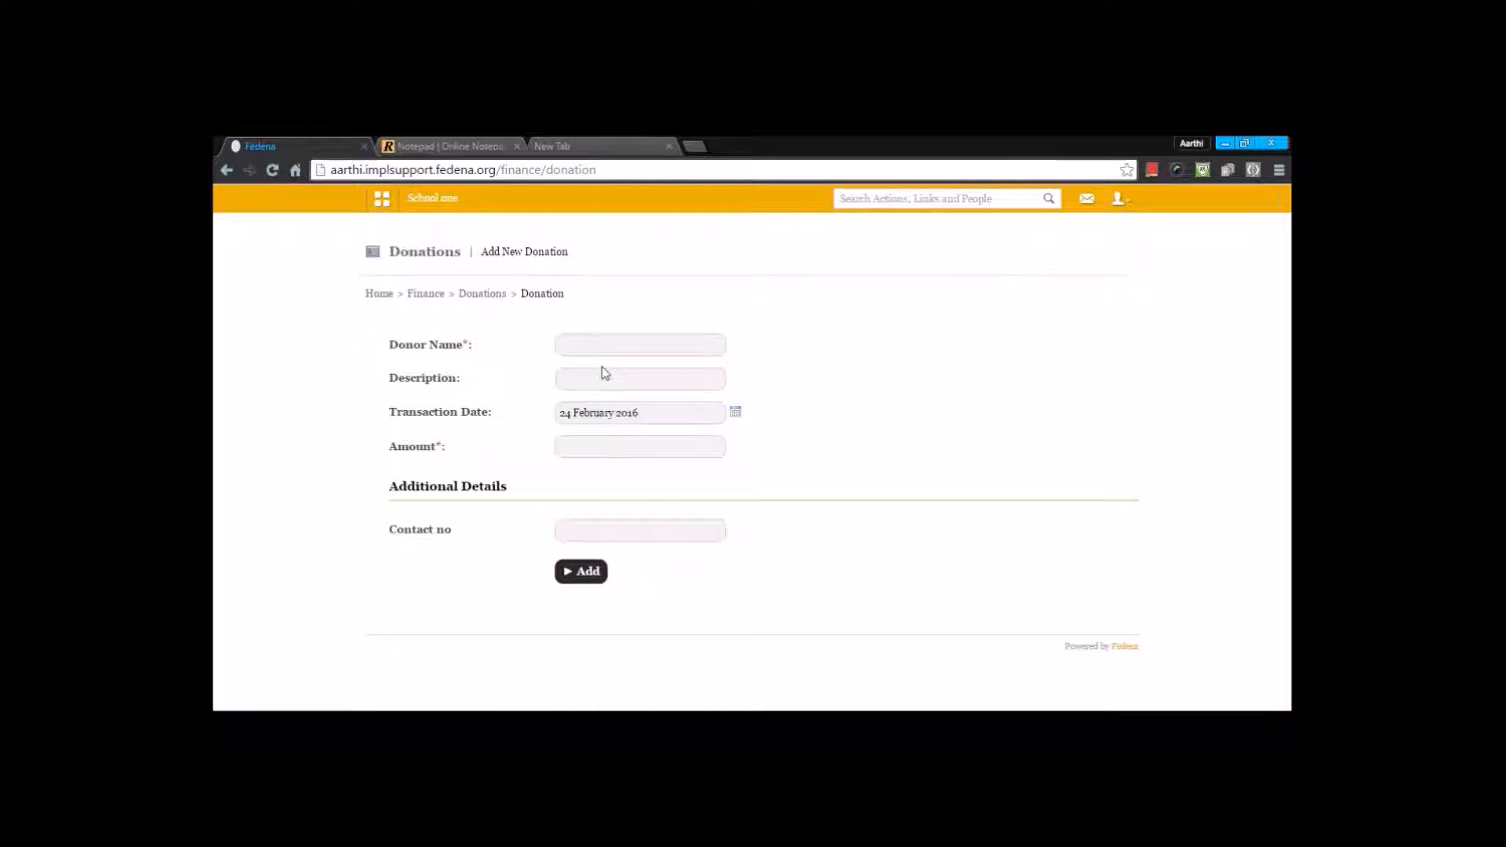
left_click(600, 348)
type("karthik")
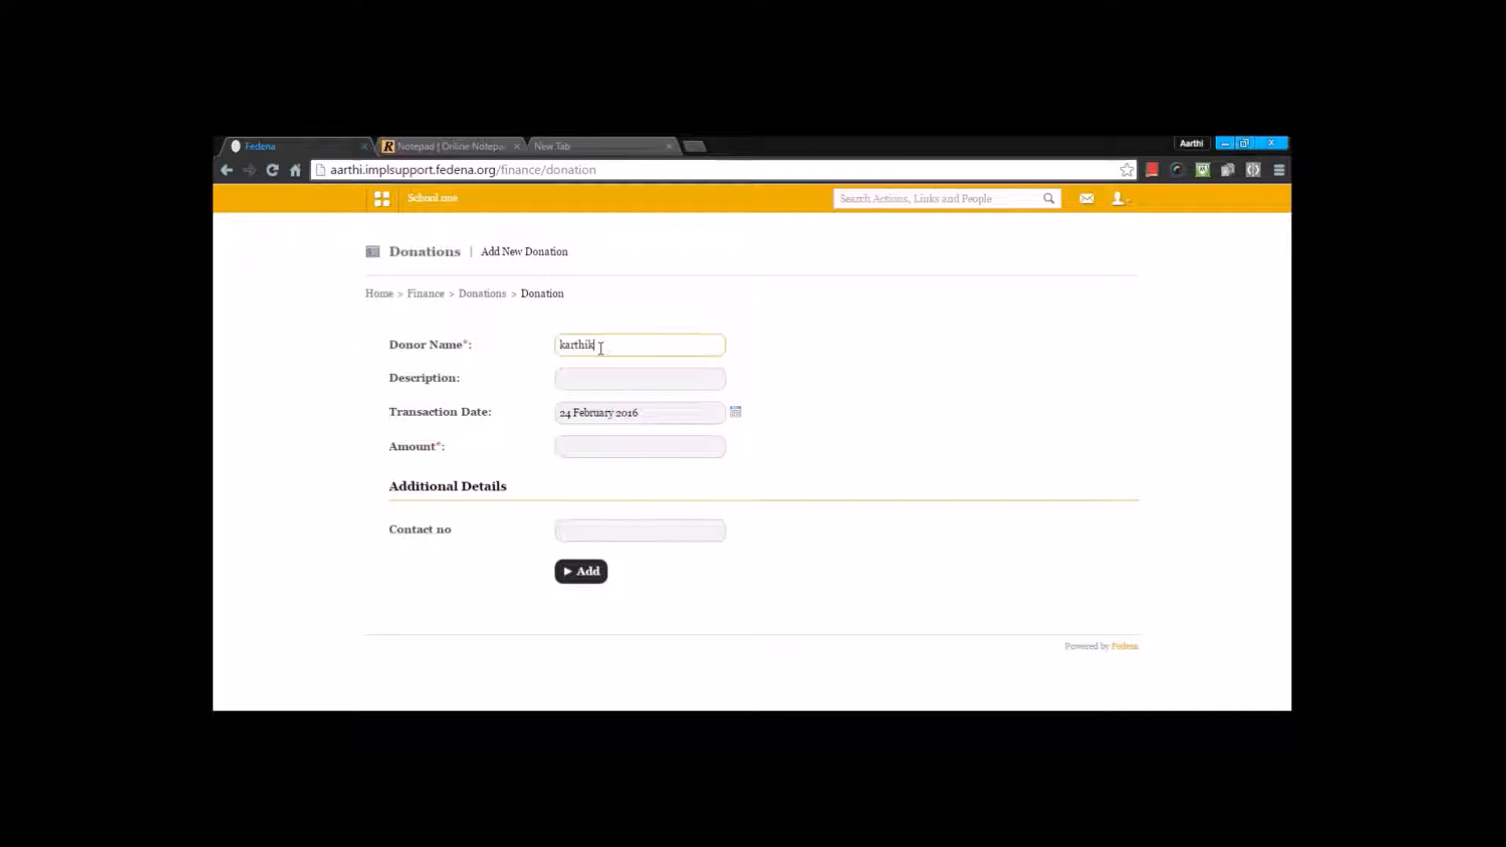
left_click(607, 447)
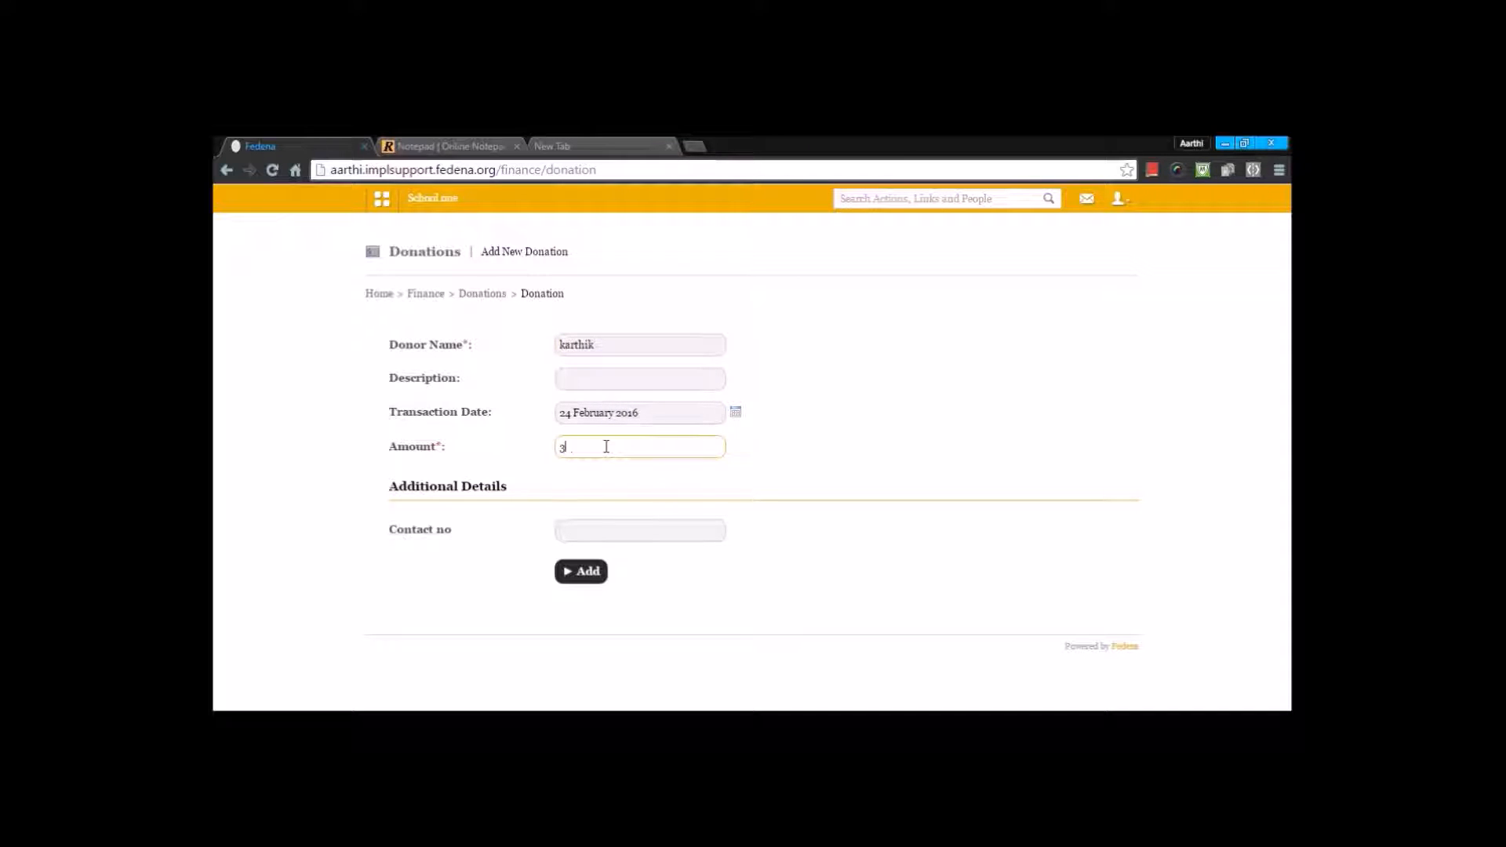
left_click(605, 535)
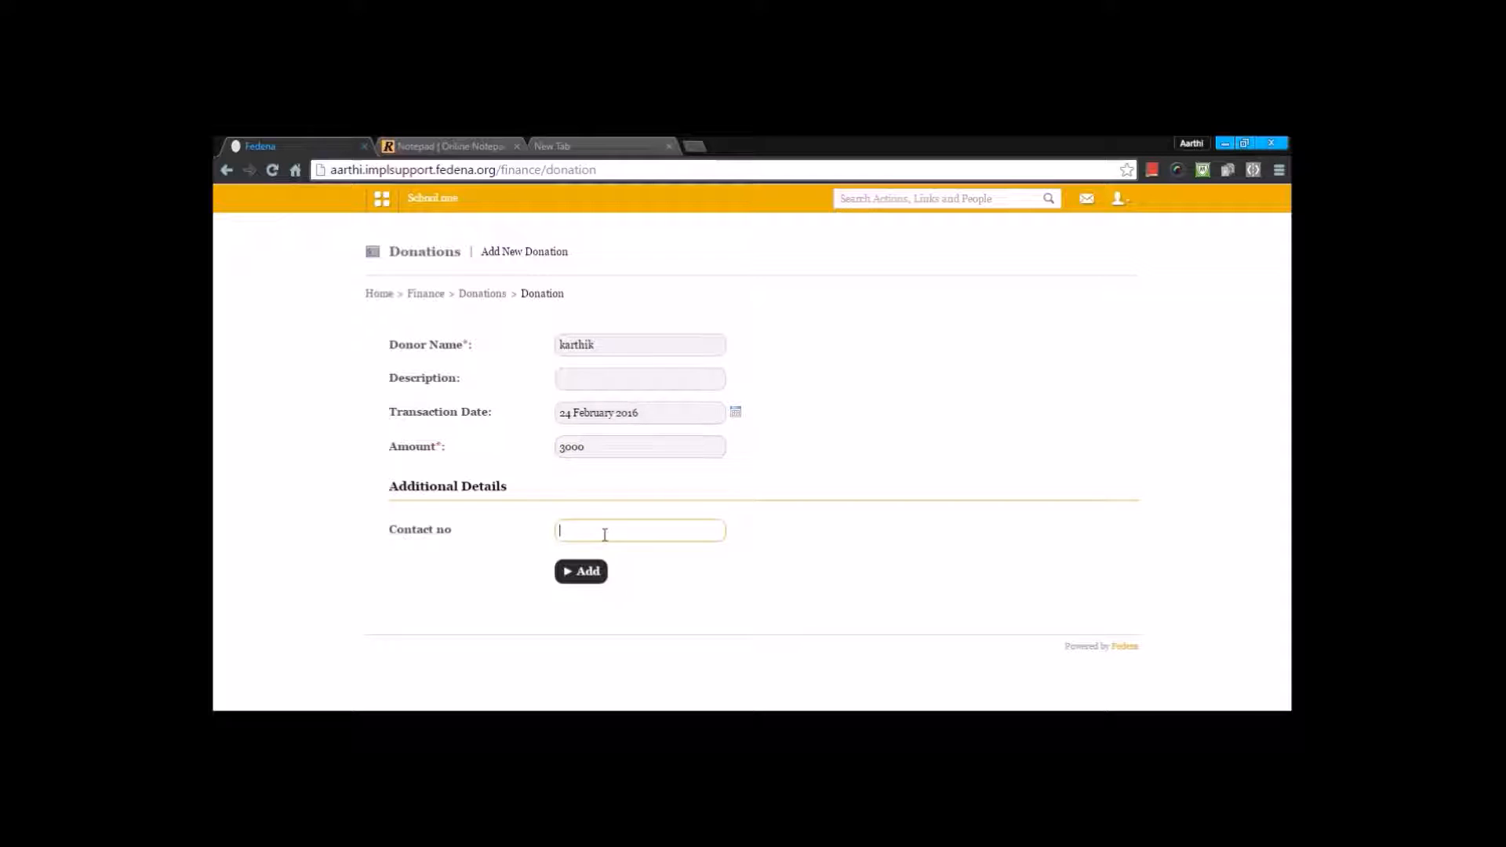
type("987058")
type("205")
left_click(602, 572)
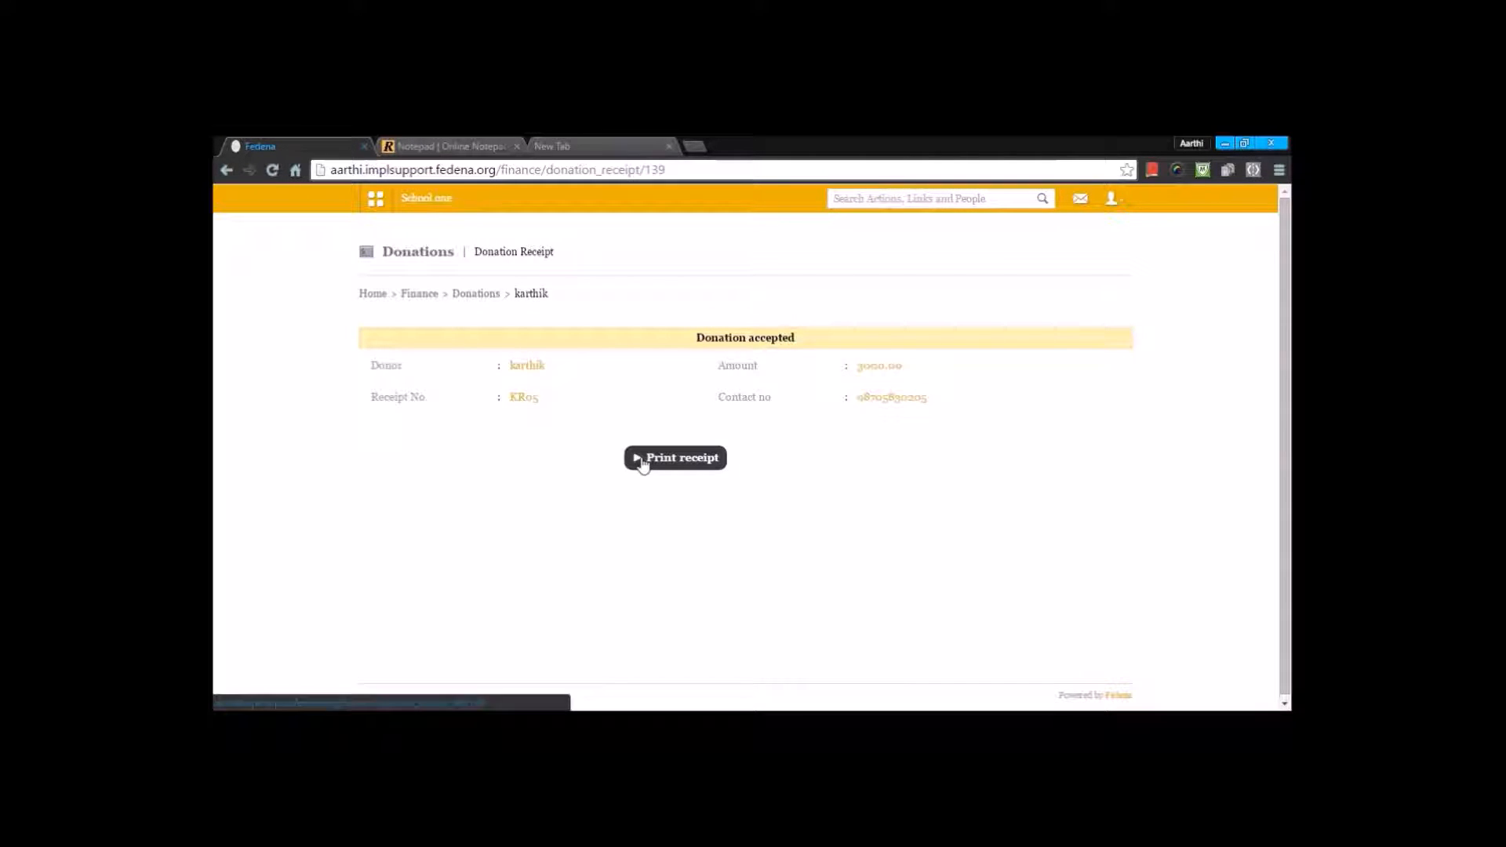
Step: Review the additional donation fields, including the input method options and the Contact no field's edit form, and return to the donations list
left_click(476, 295)
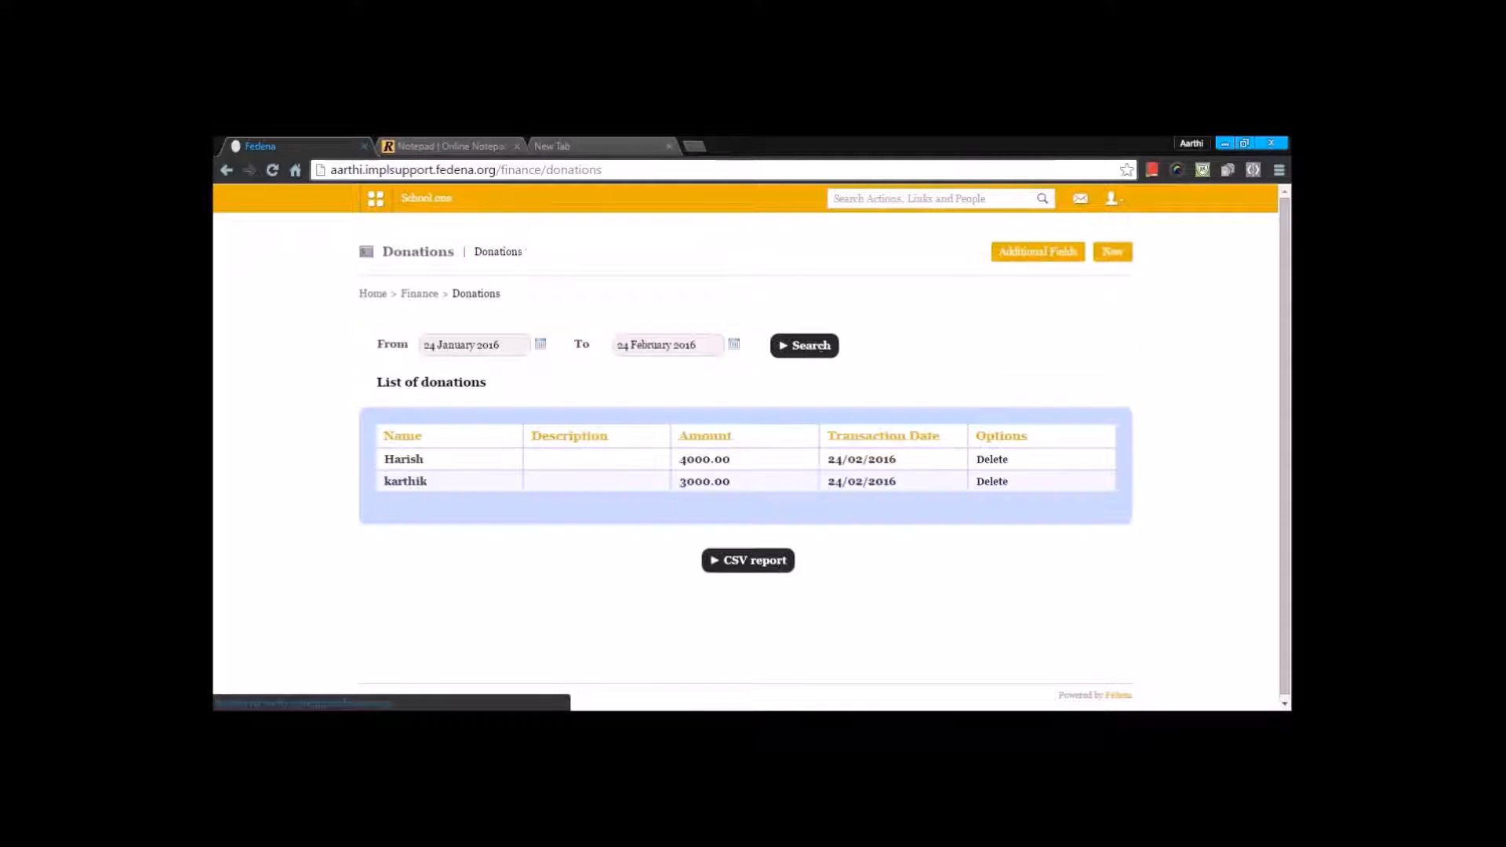
left_click(1020, 256)
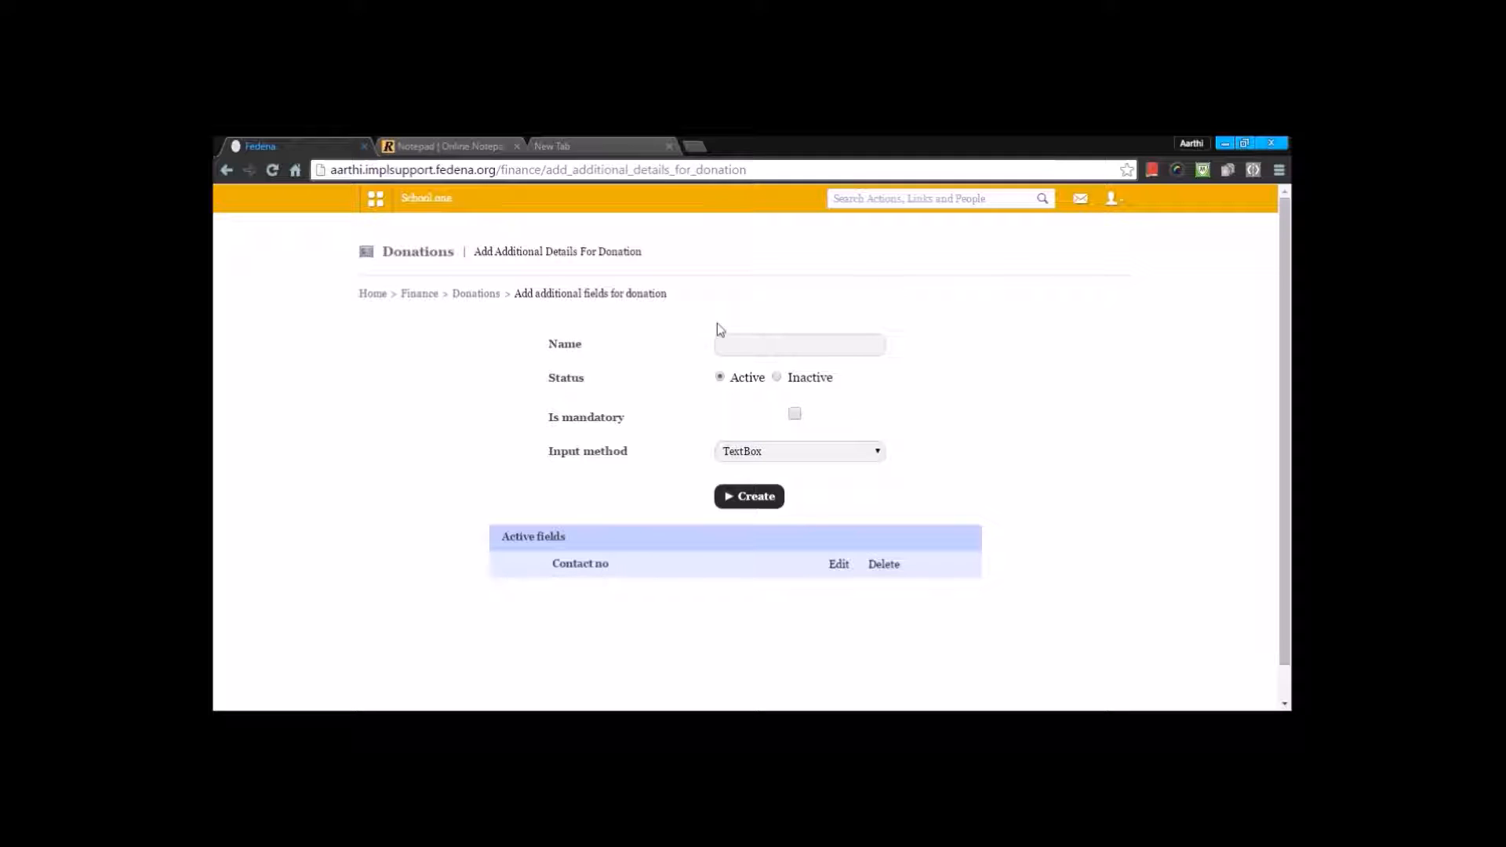
left_click(770, 455)
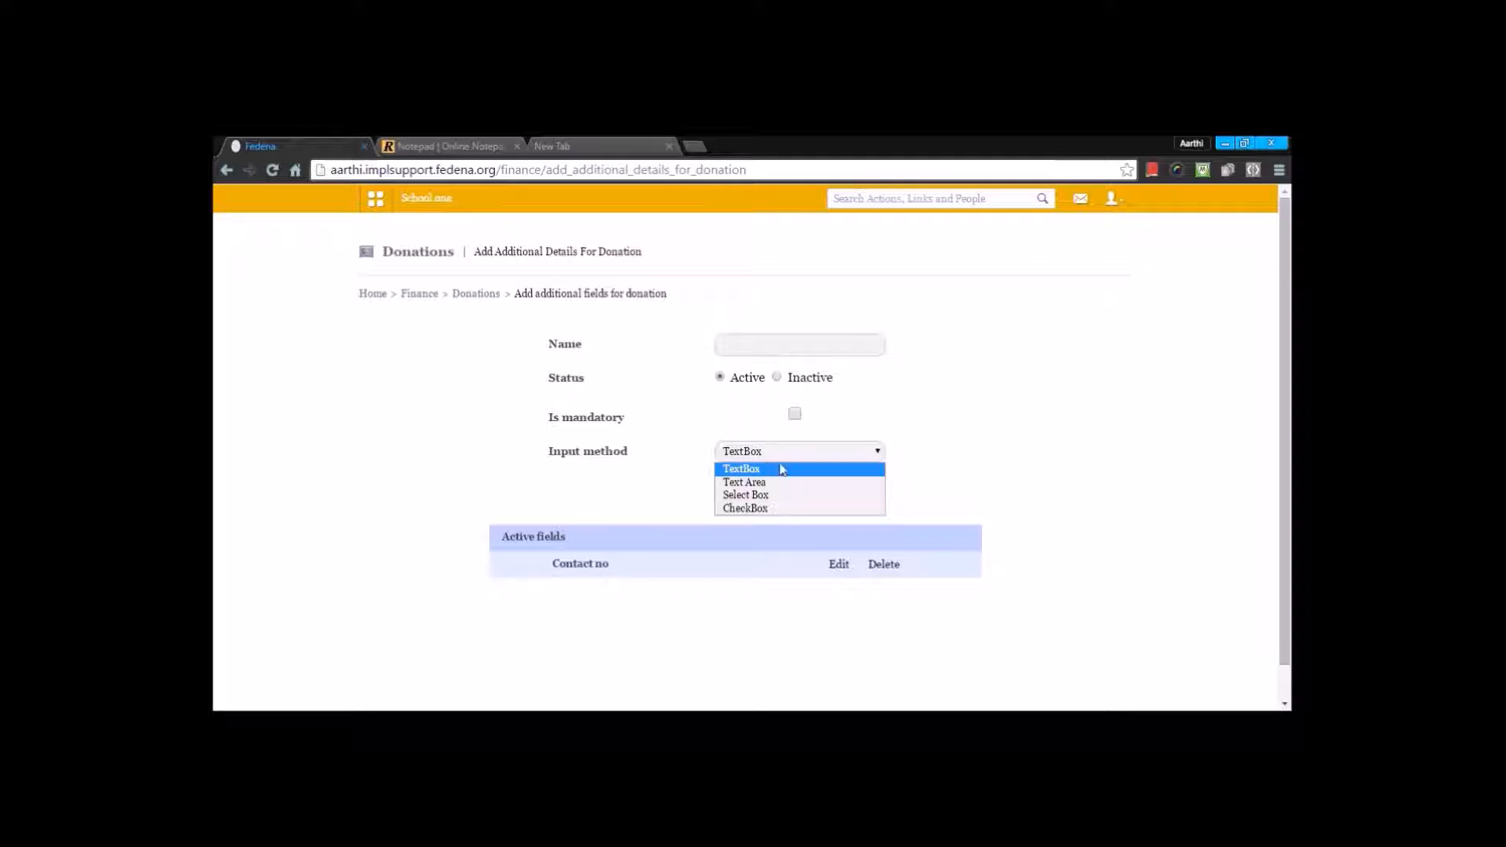
left_click(837, 565)
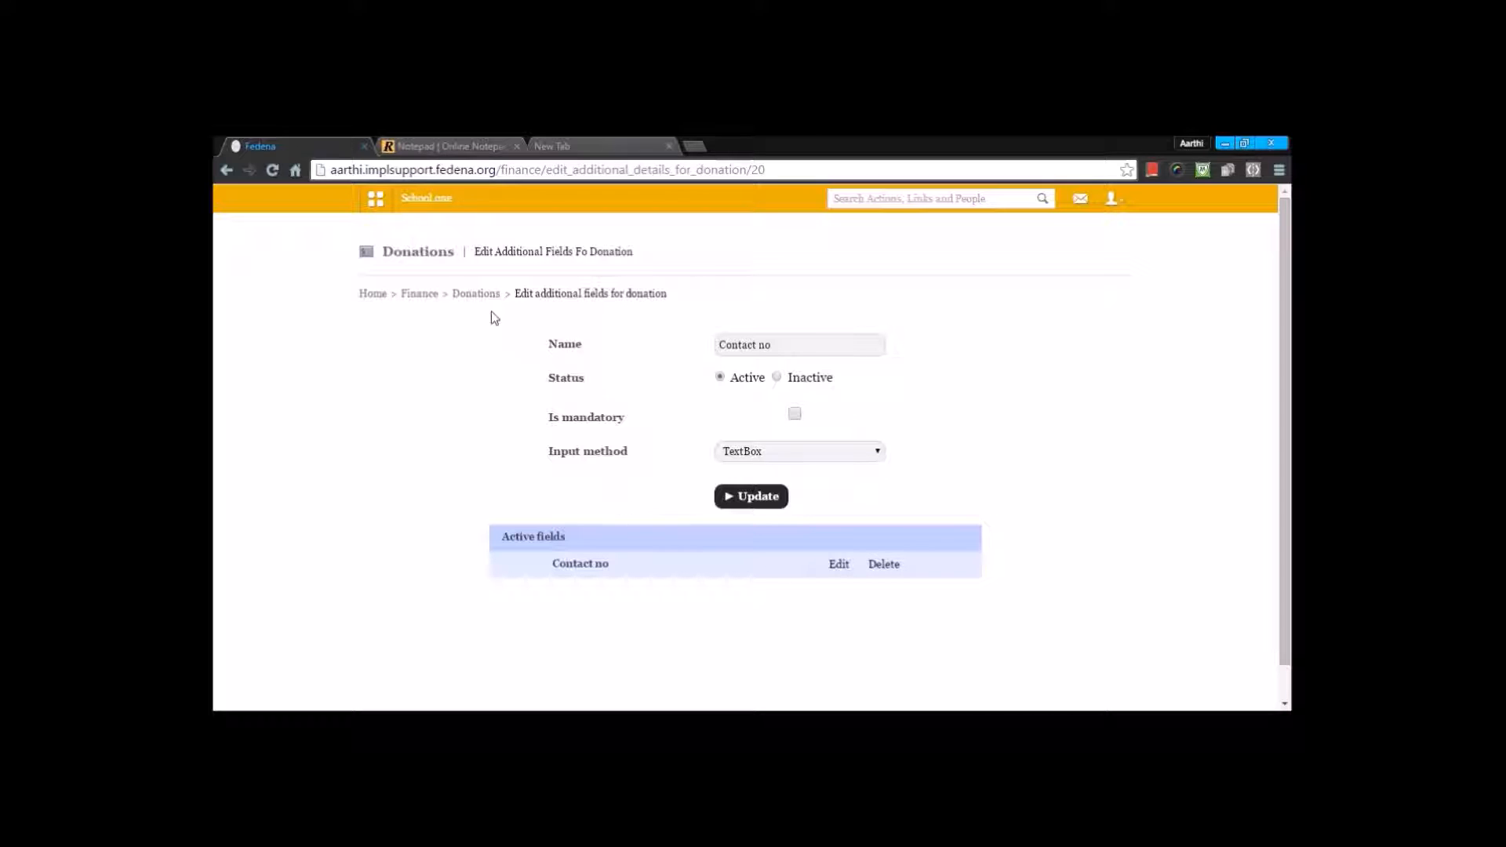
left_click(464, 295)
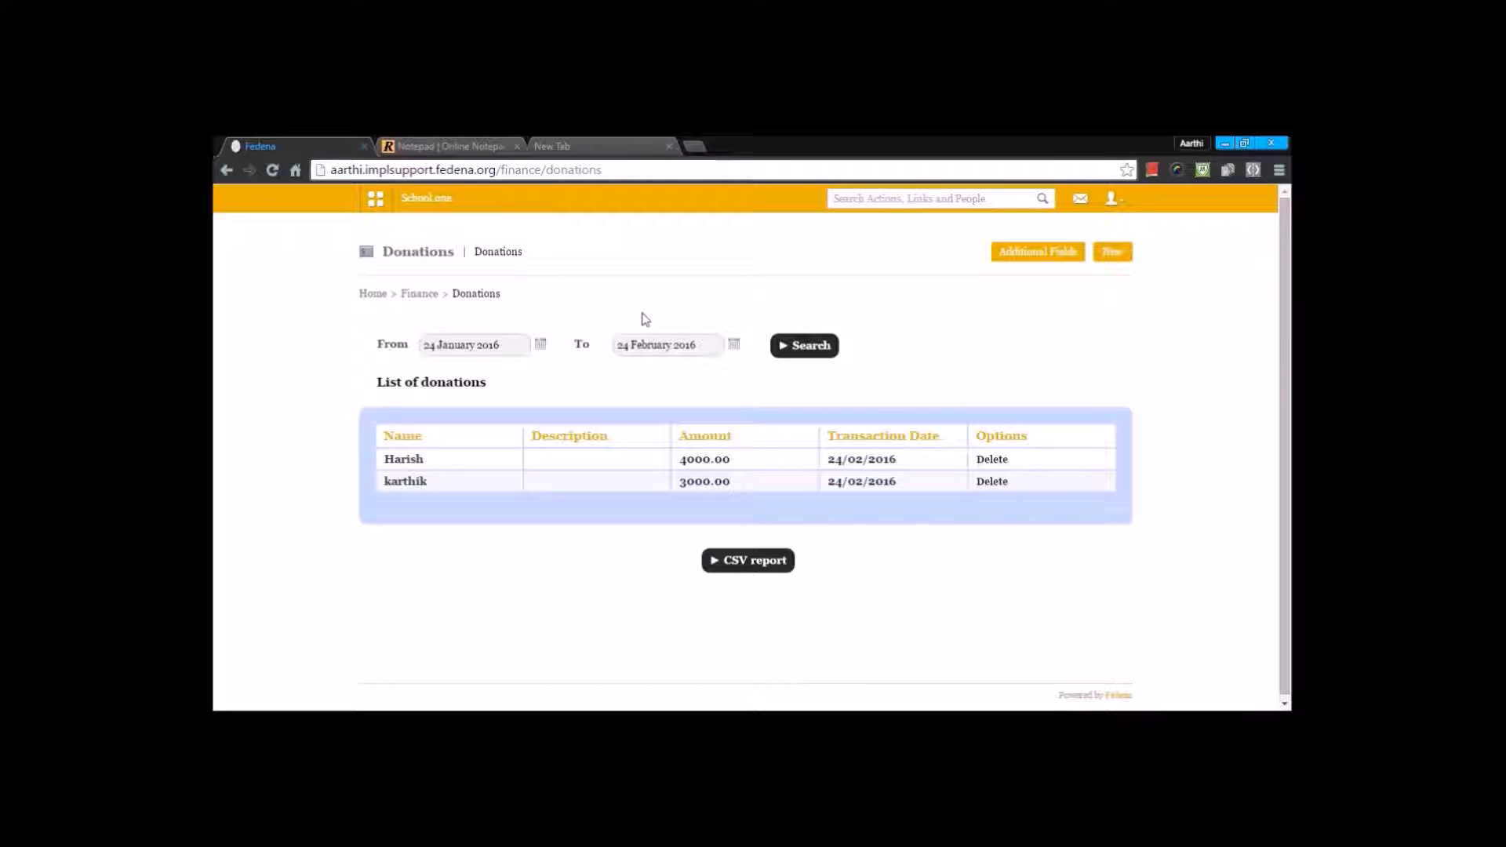
Step: Pick a different start date in the donations list's date filter
left_click(540, 344)
left_click(480, 365)
left_click(475, 388)
left_click(474, 446)
Step: Open the payslip approvals in Finance for February 2016 and view the employee payslips of the Current Payslip payroll group
left_click(418, 294)
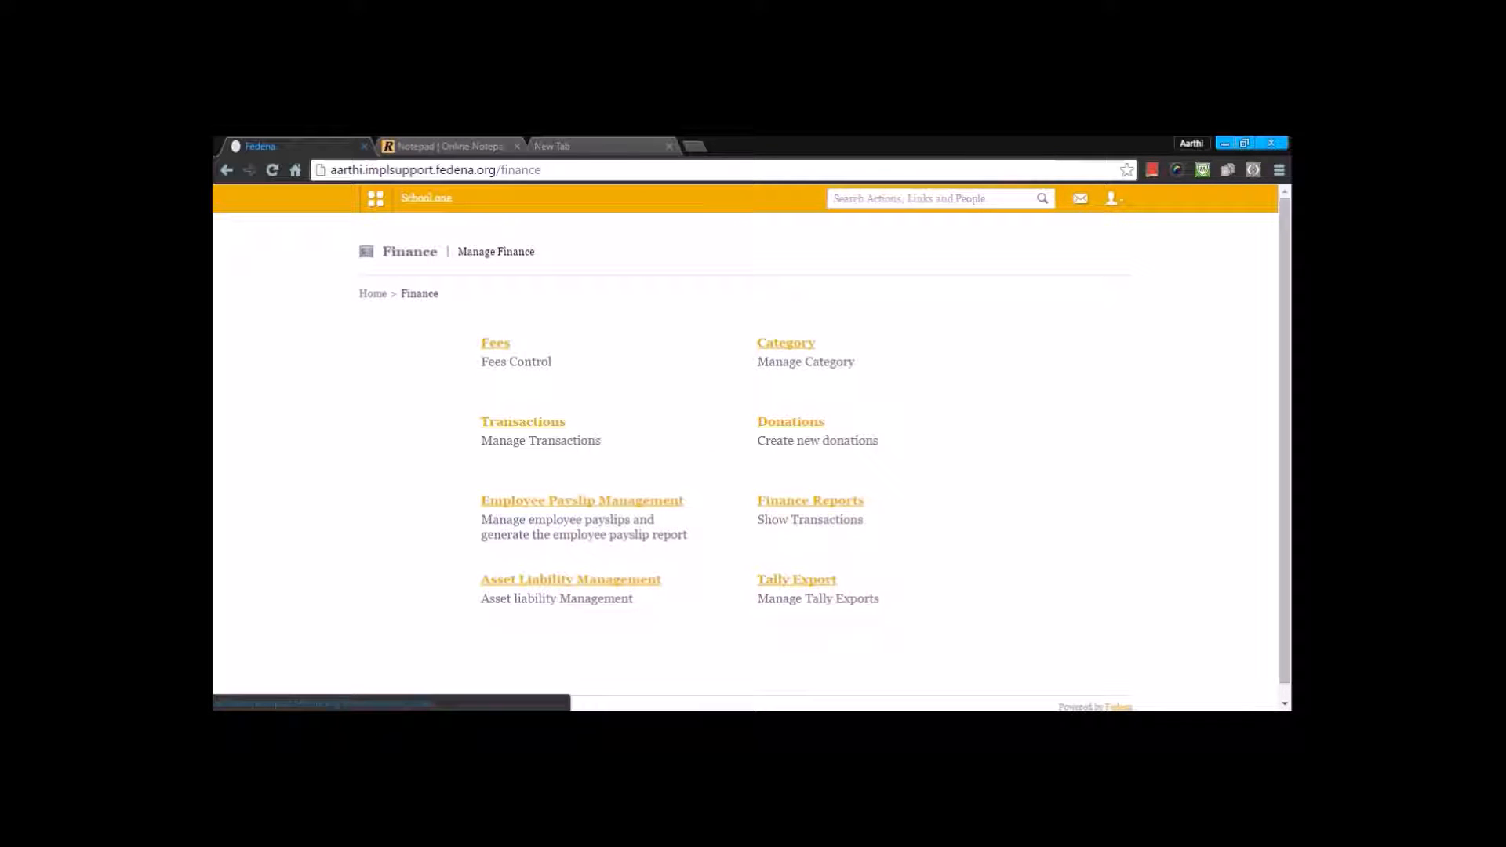
left_click(581, 500)
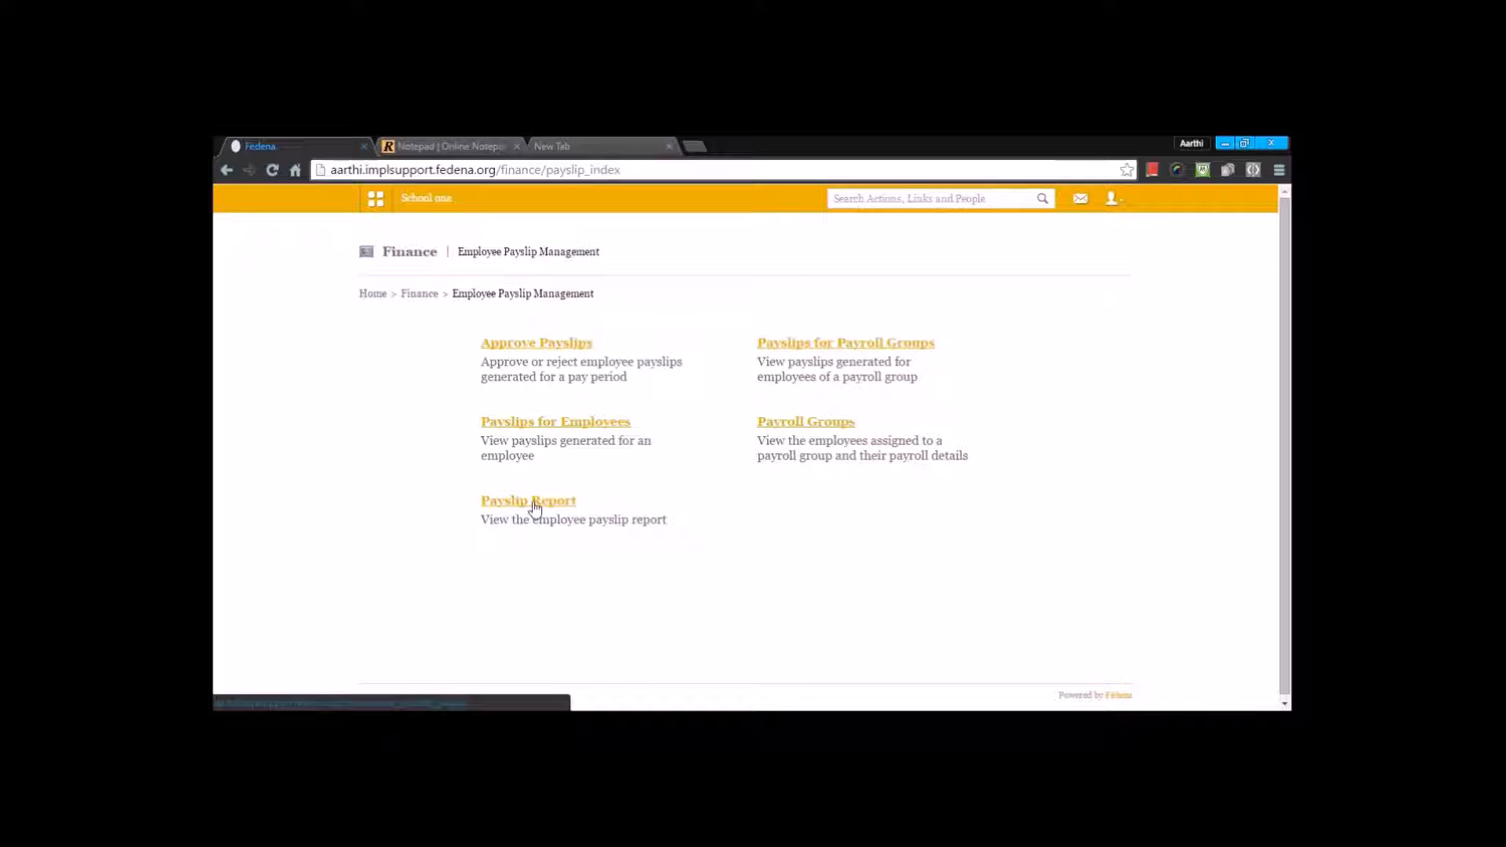
left_click(562, 348)
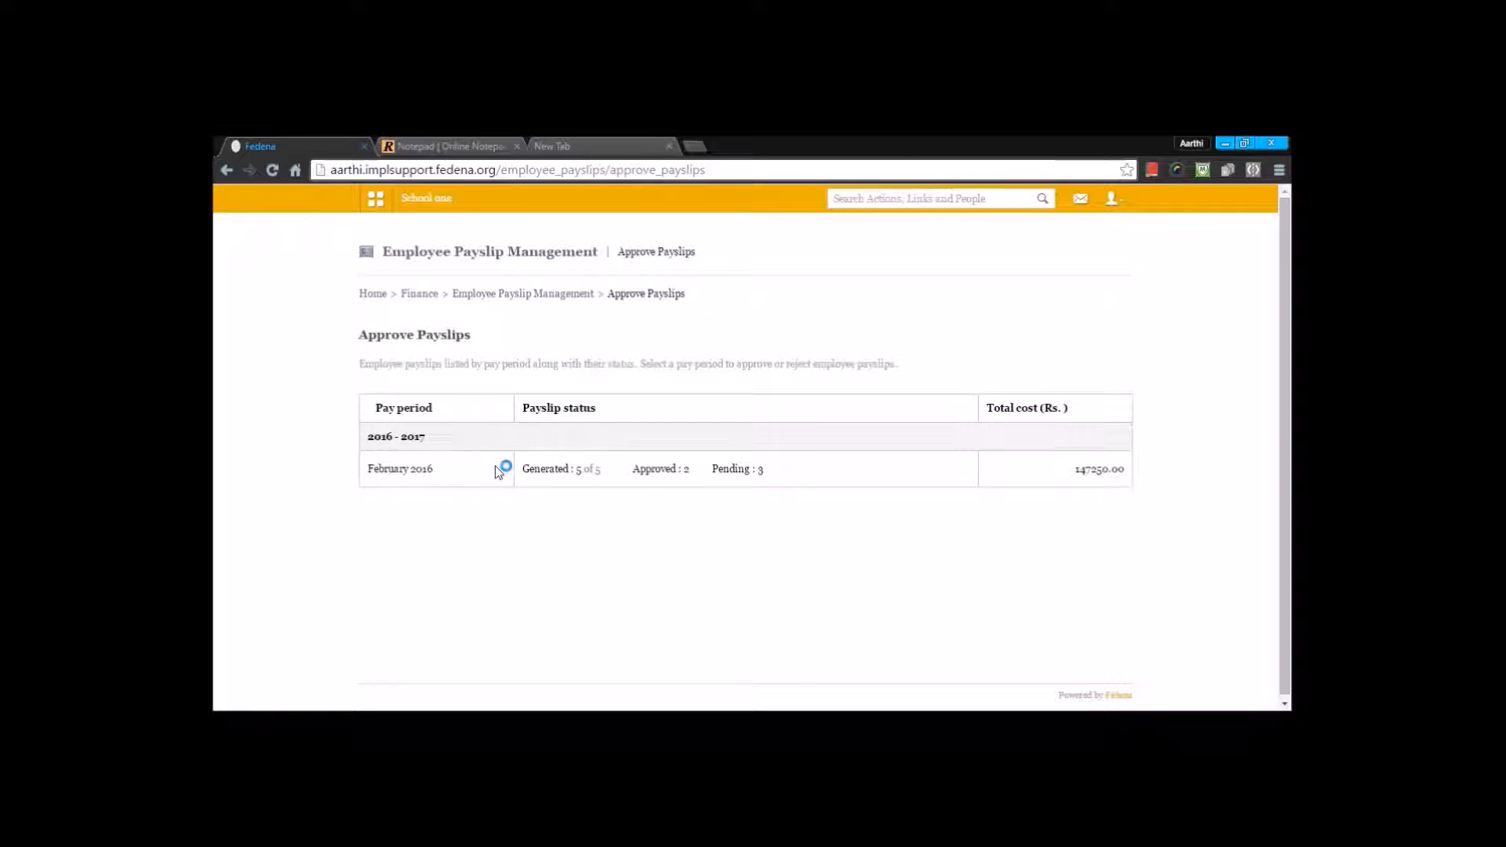
left_click(378, 473)
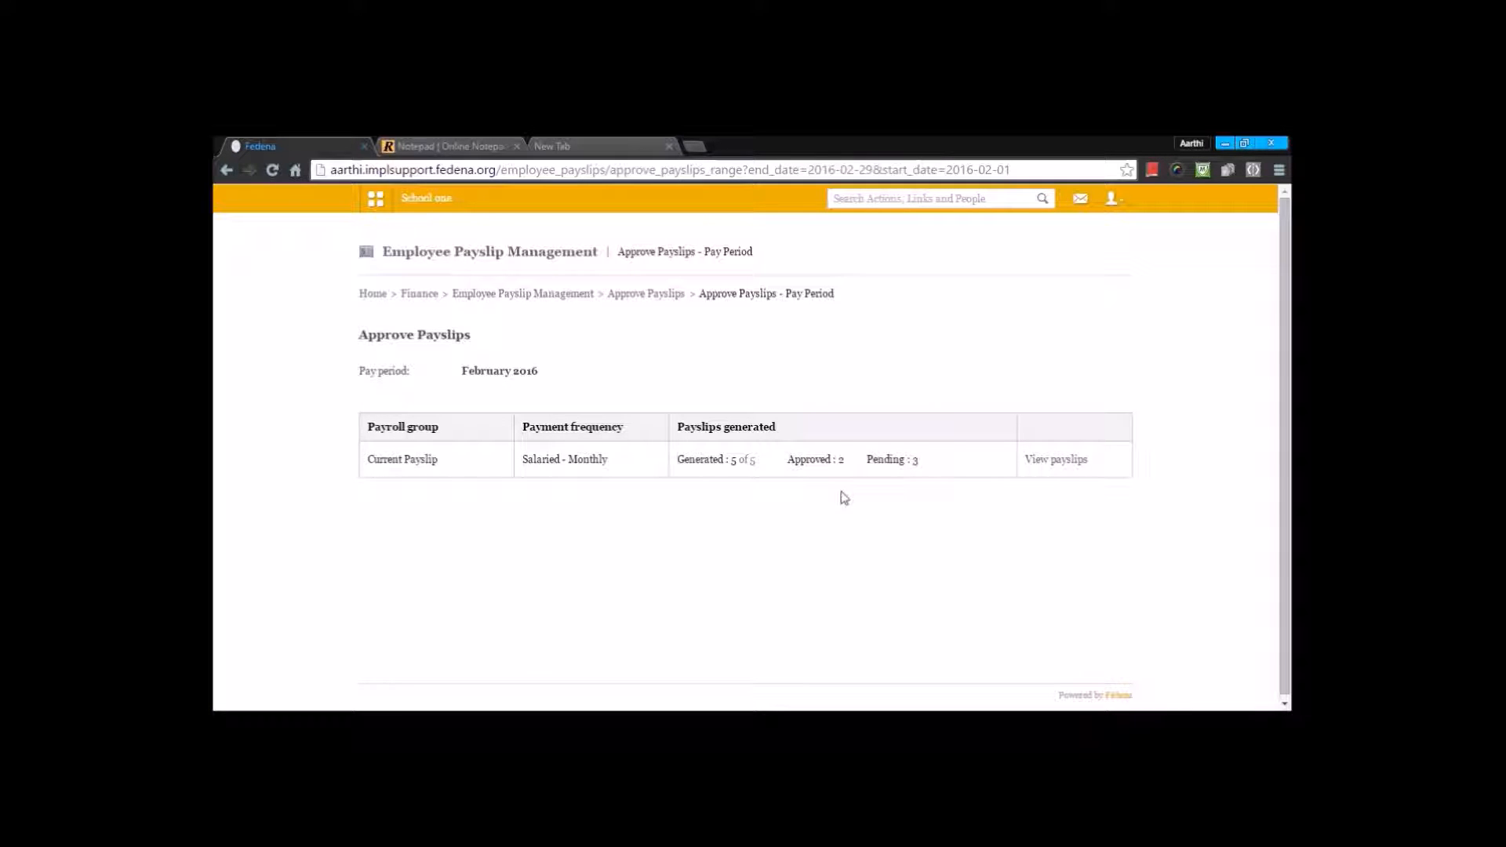
left_click(1054, 465)
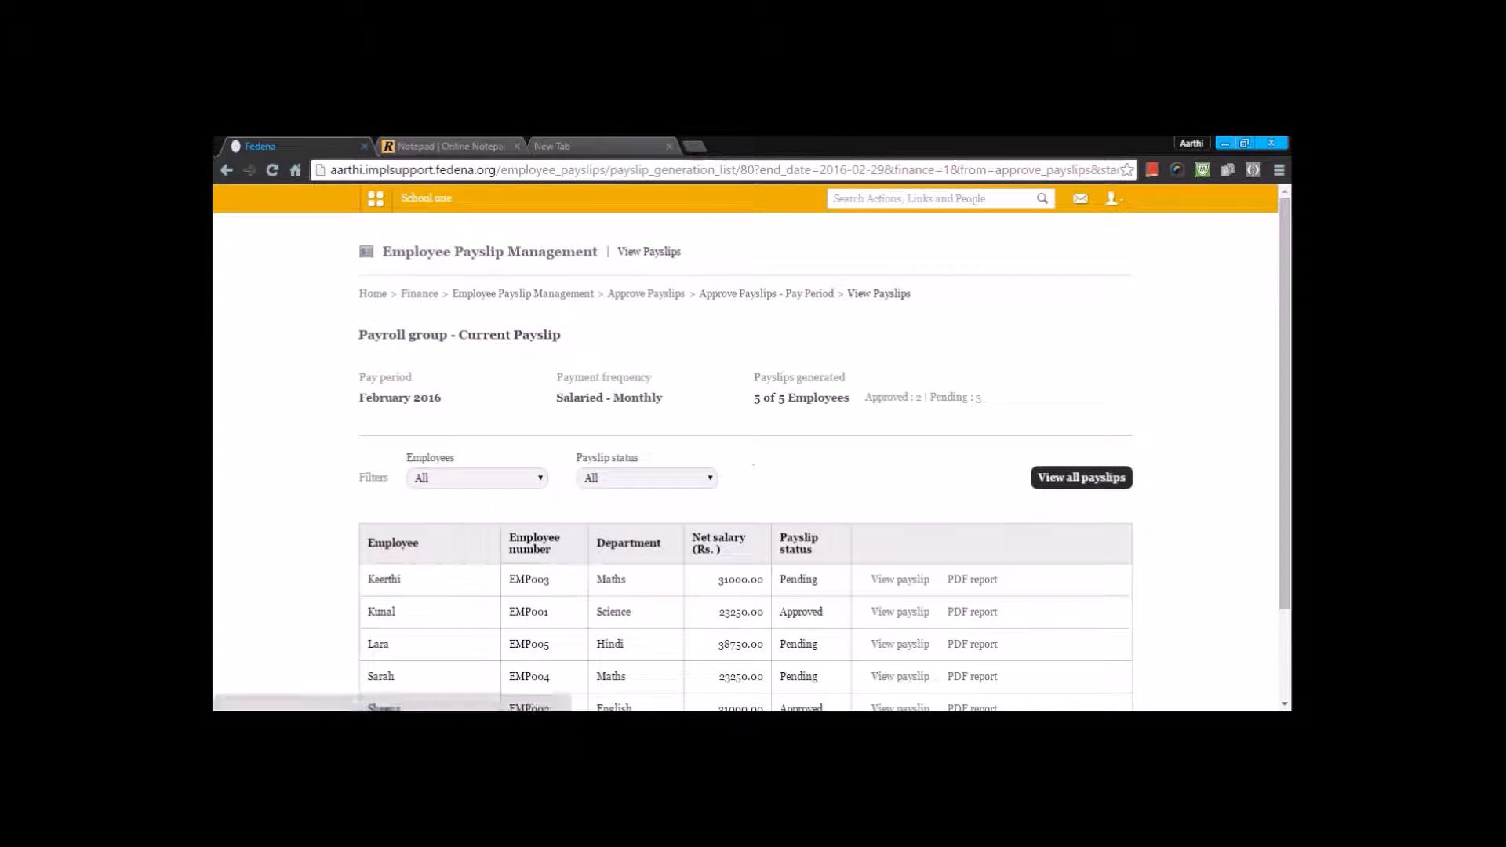
Step: Review the first listed employee's February 2016 payslip with its earnings and deductions, and return to Employee Payslip Management
scroll(663, 463, "down", 3)
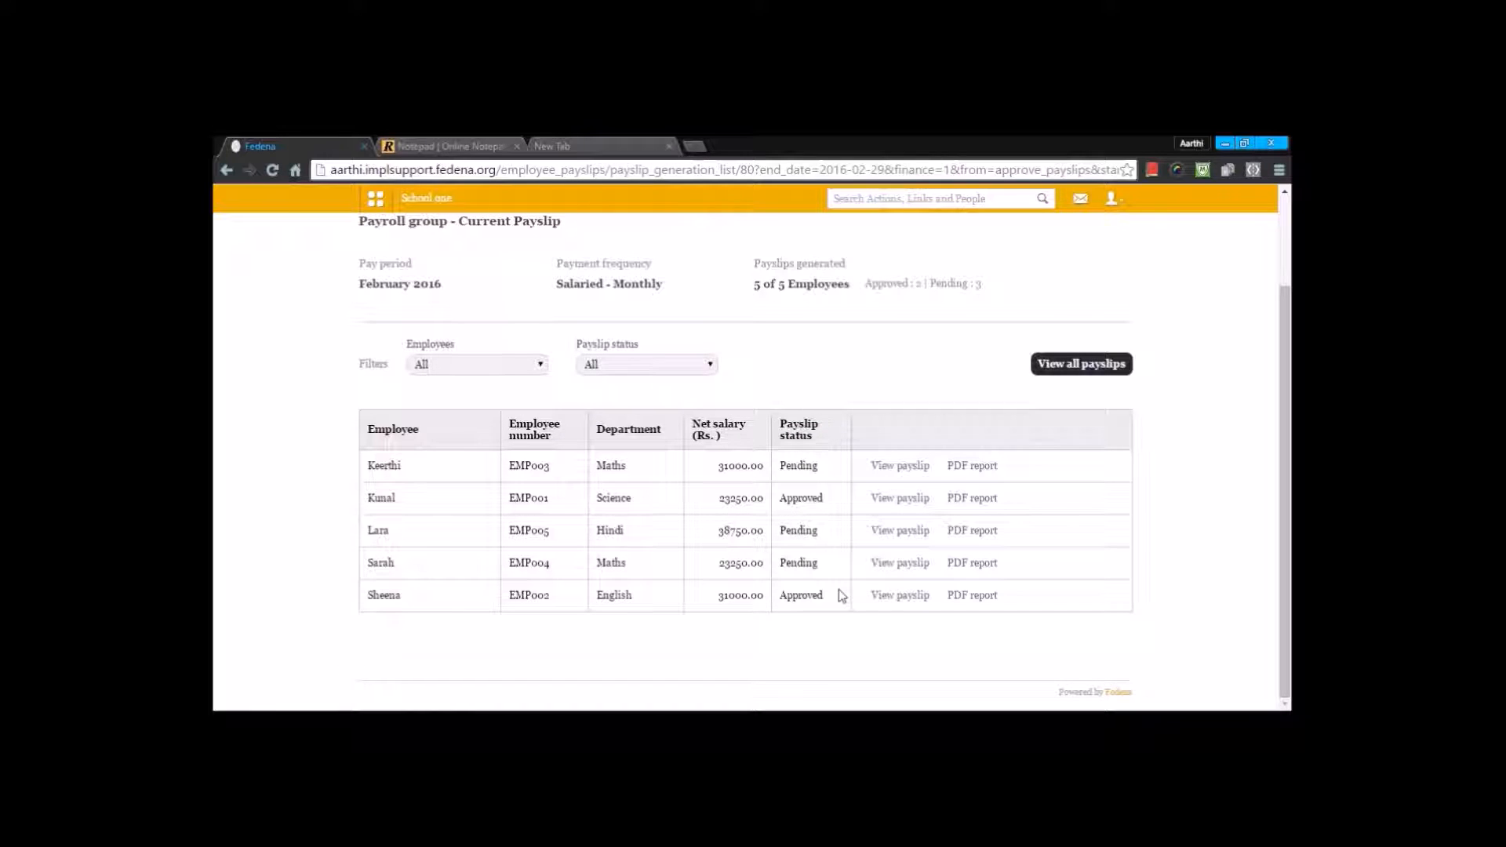
left_click(900, 465)
scroll(416, 612, "down", 5)
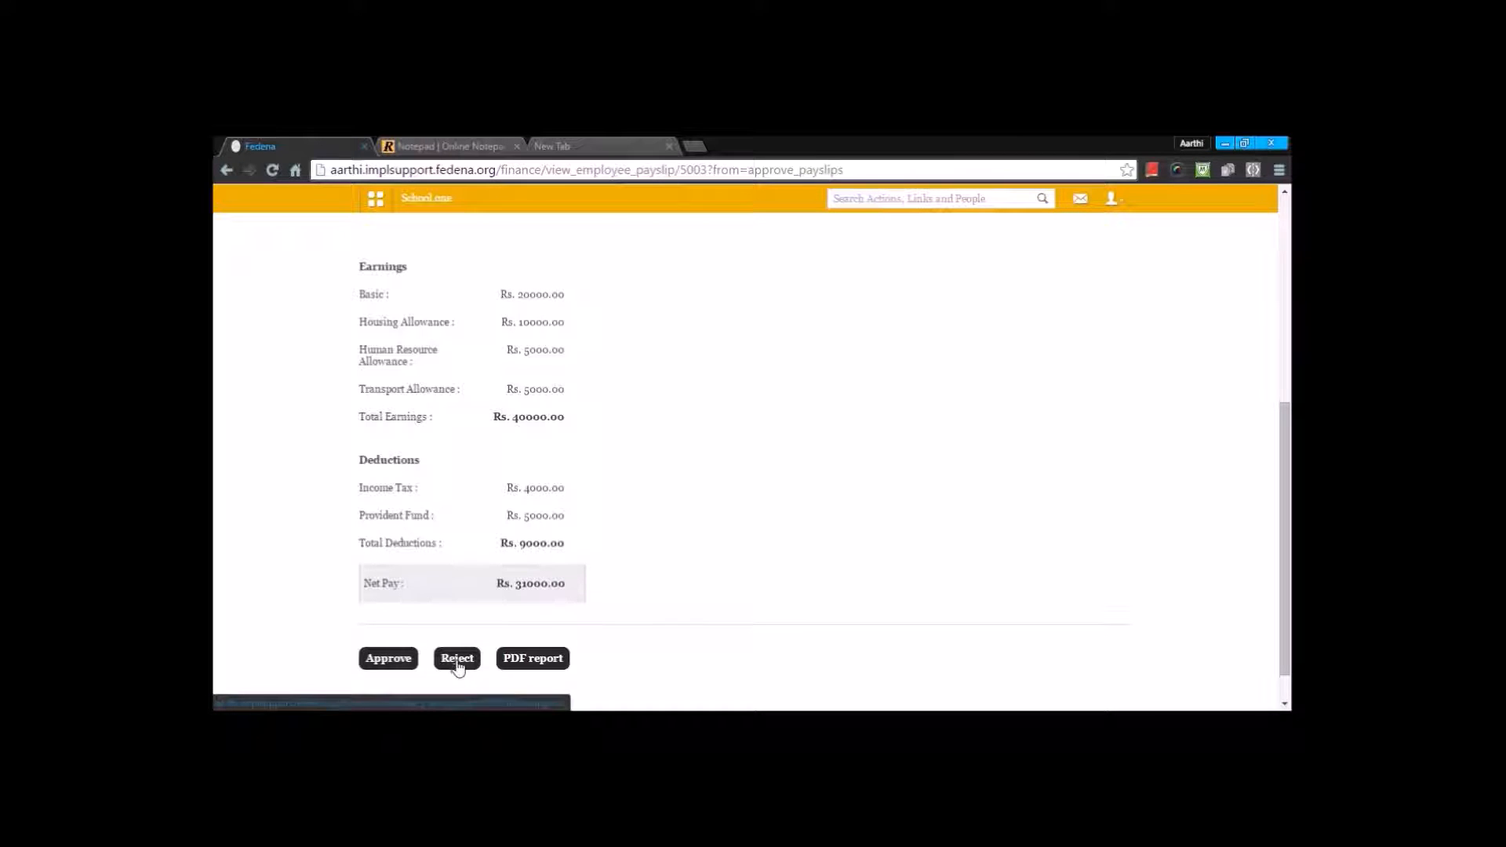
scroll(582, 422, "up", 5)
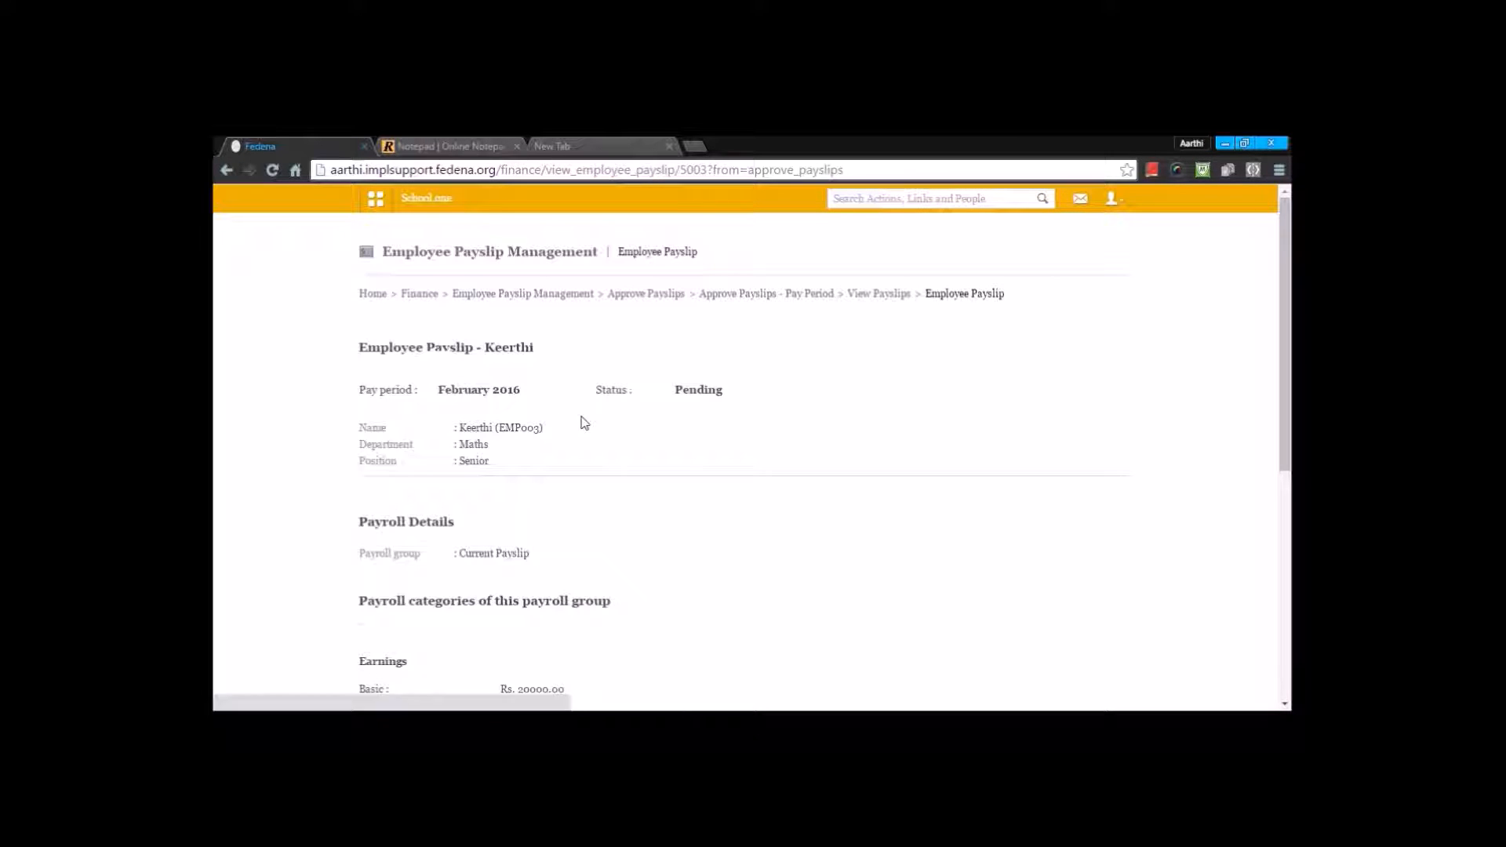
left_click(627, 302)
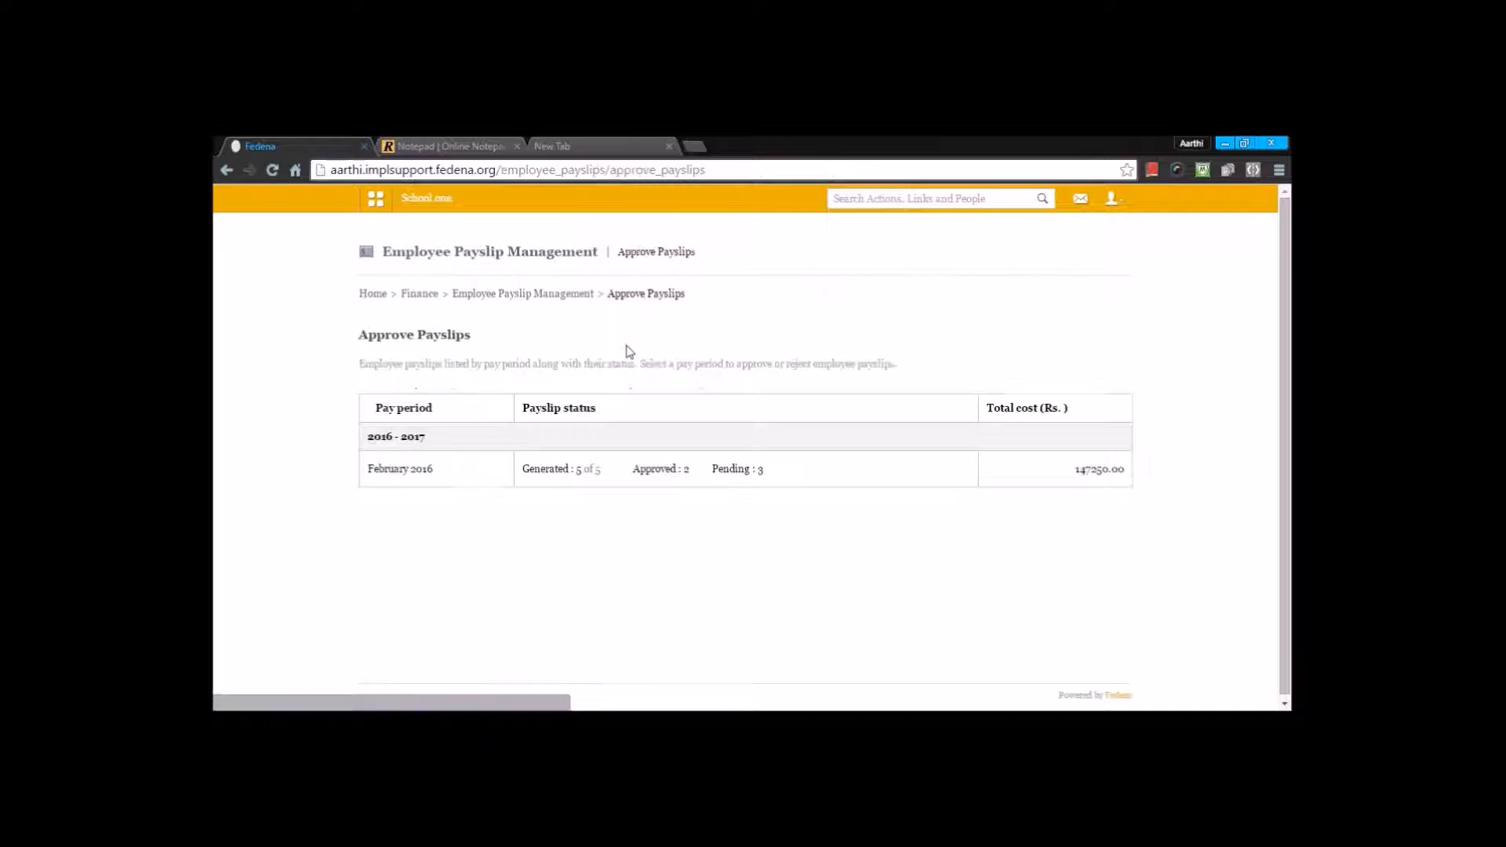
left_click(587, 295)
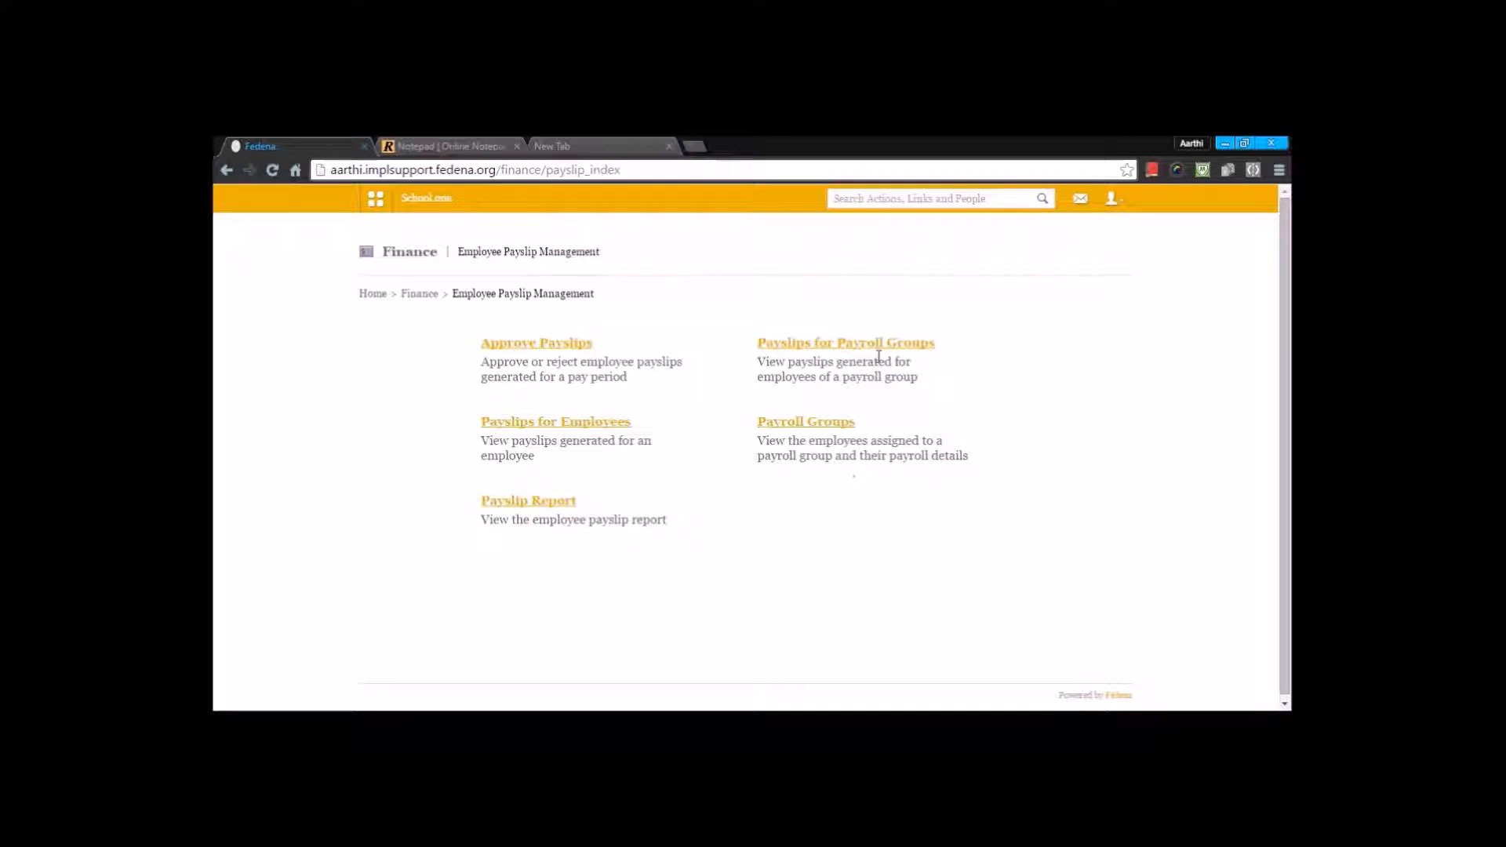
Step: View the Current Payslip payroll group's February 2016 payslips, including the first employee's payslip, and return to Employee Payslip Management
left_click(846, 342)
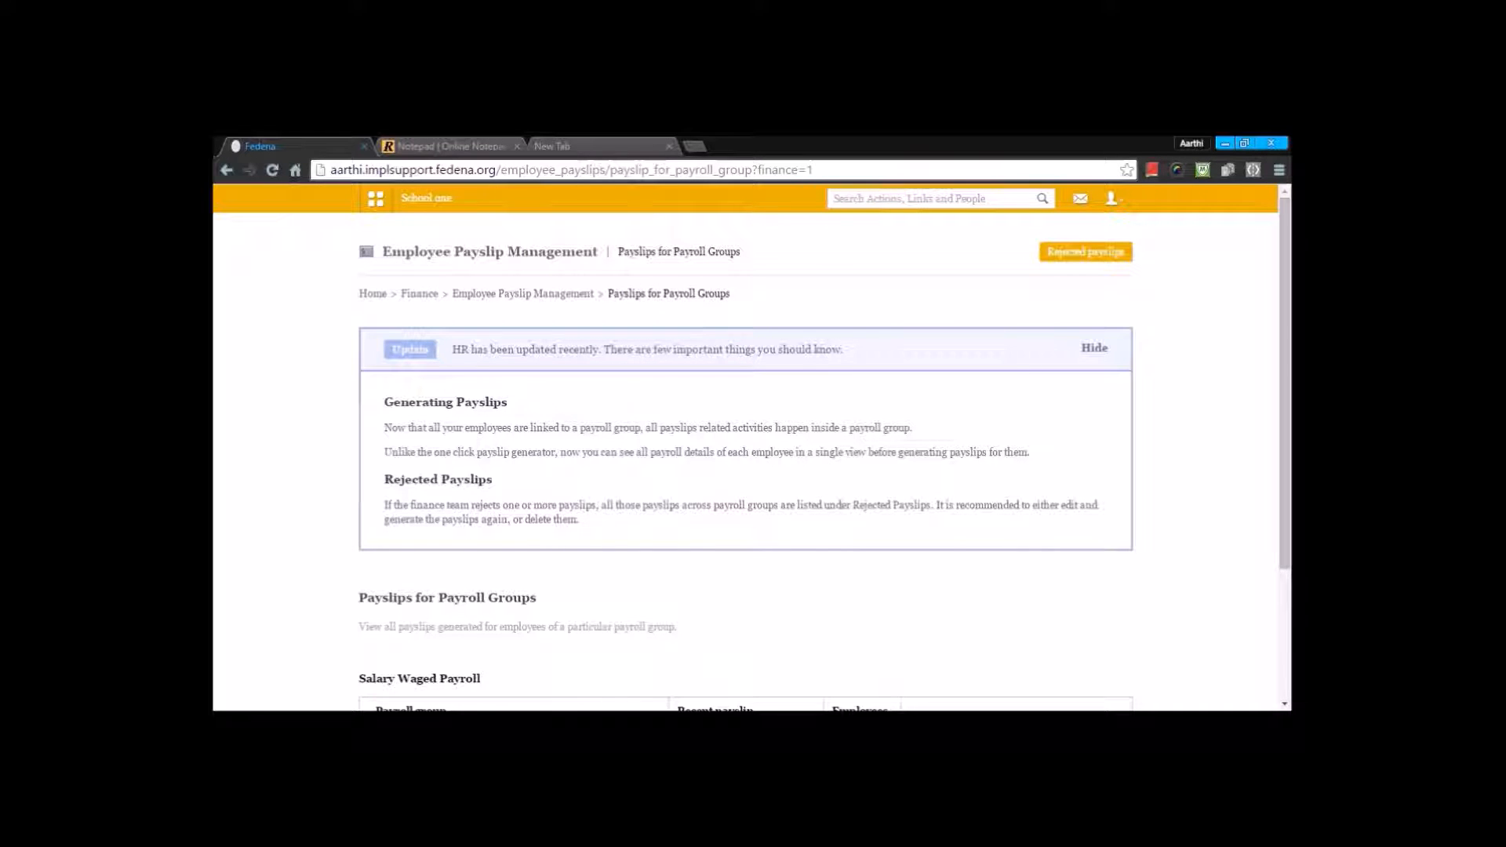
scroll(746, 408, "down", 2)
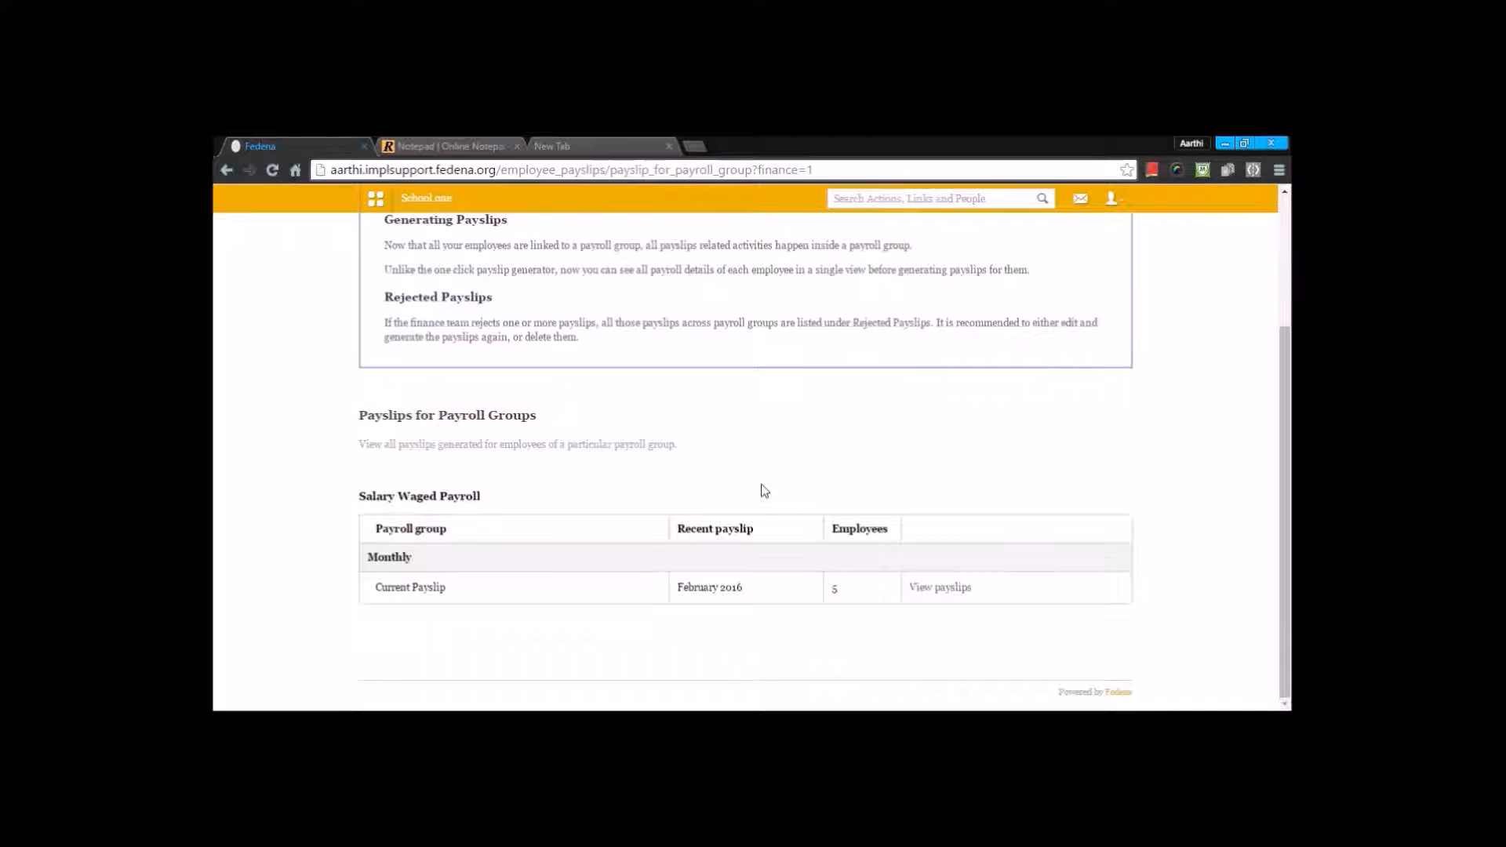
left_click(939, 588)
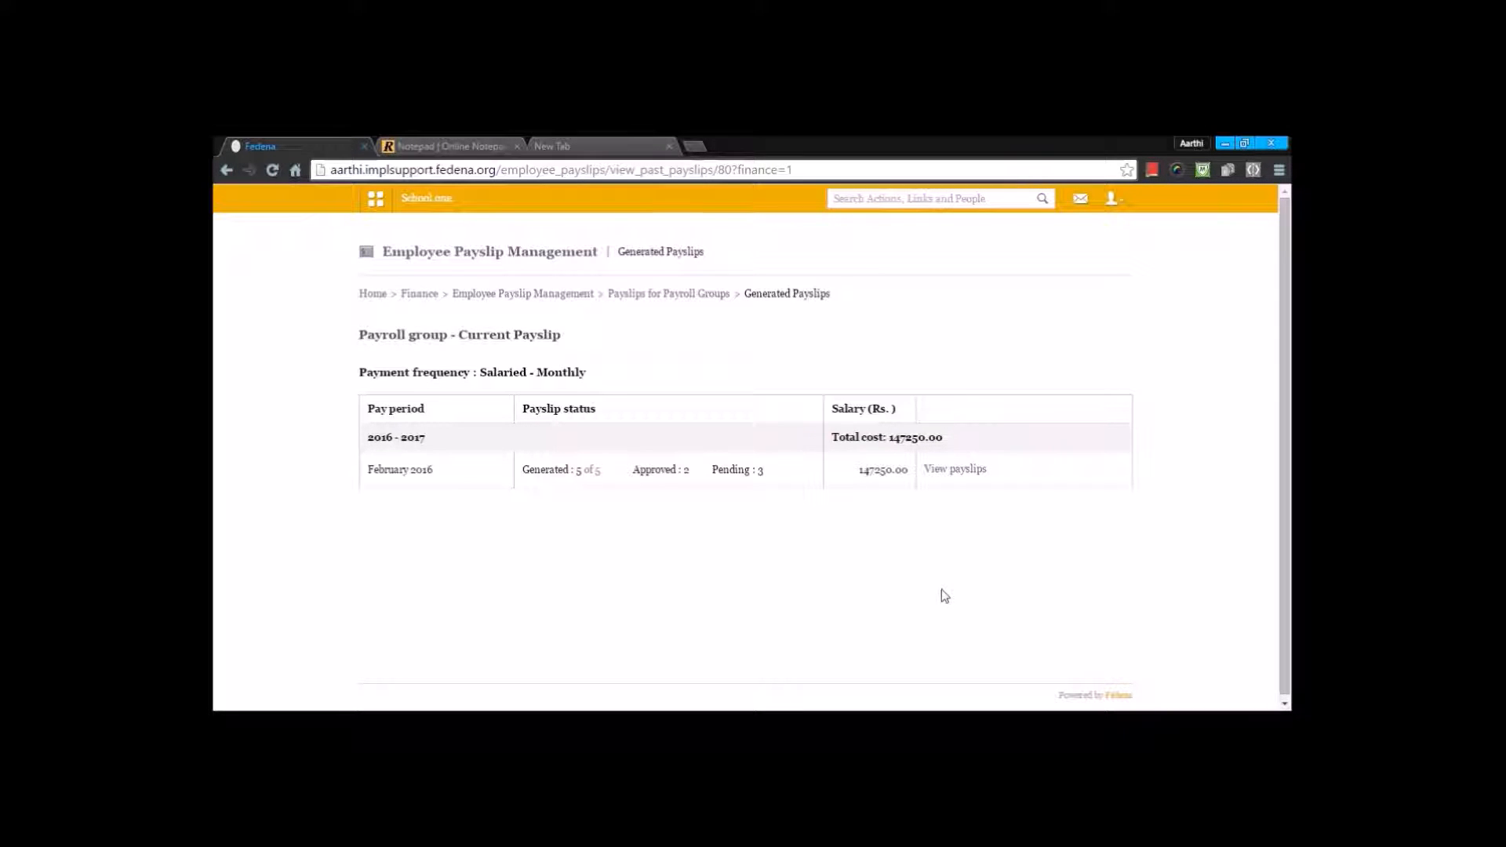
left_click(942, 471)
scroll(944, 481, "down", 2)
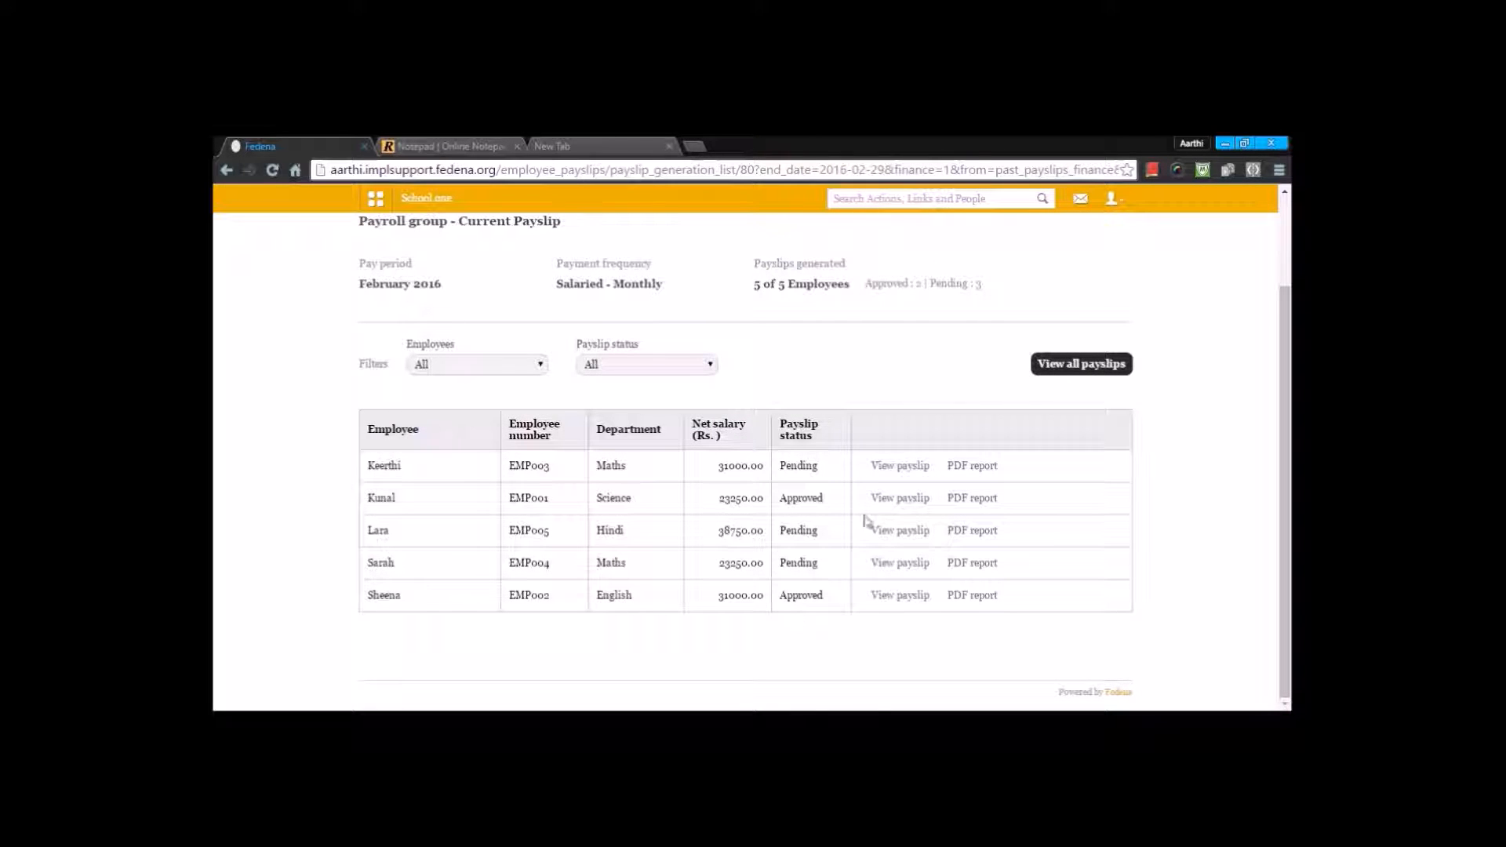
left_click(886, 468)
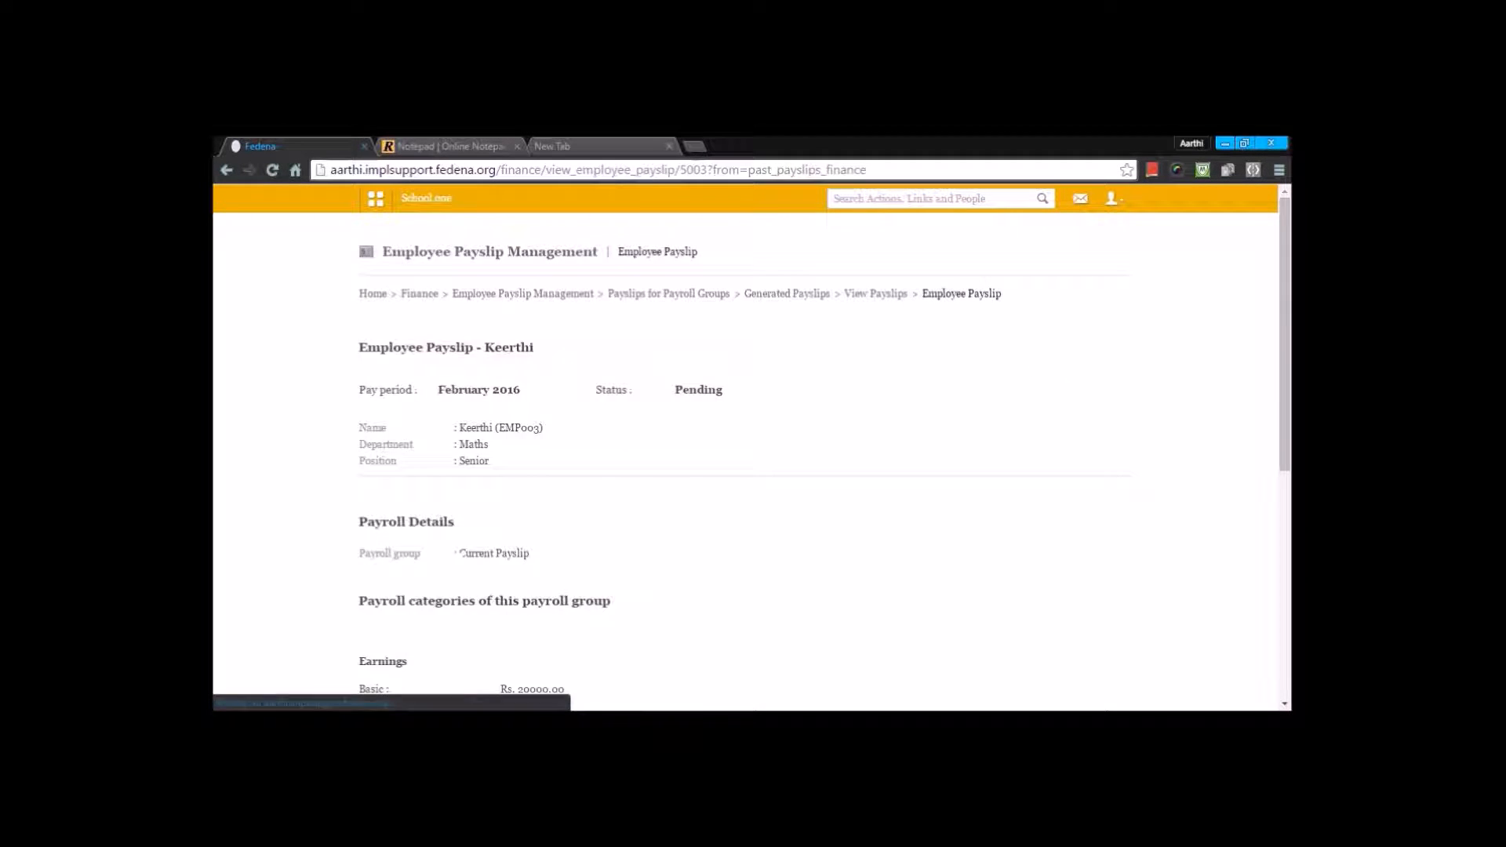
scroll(793, 494, "down", 5)
key("alt+Left")
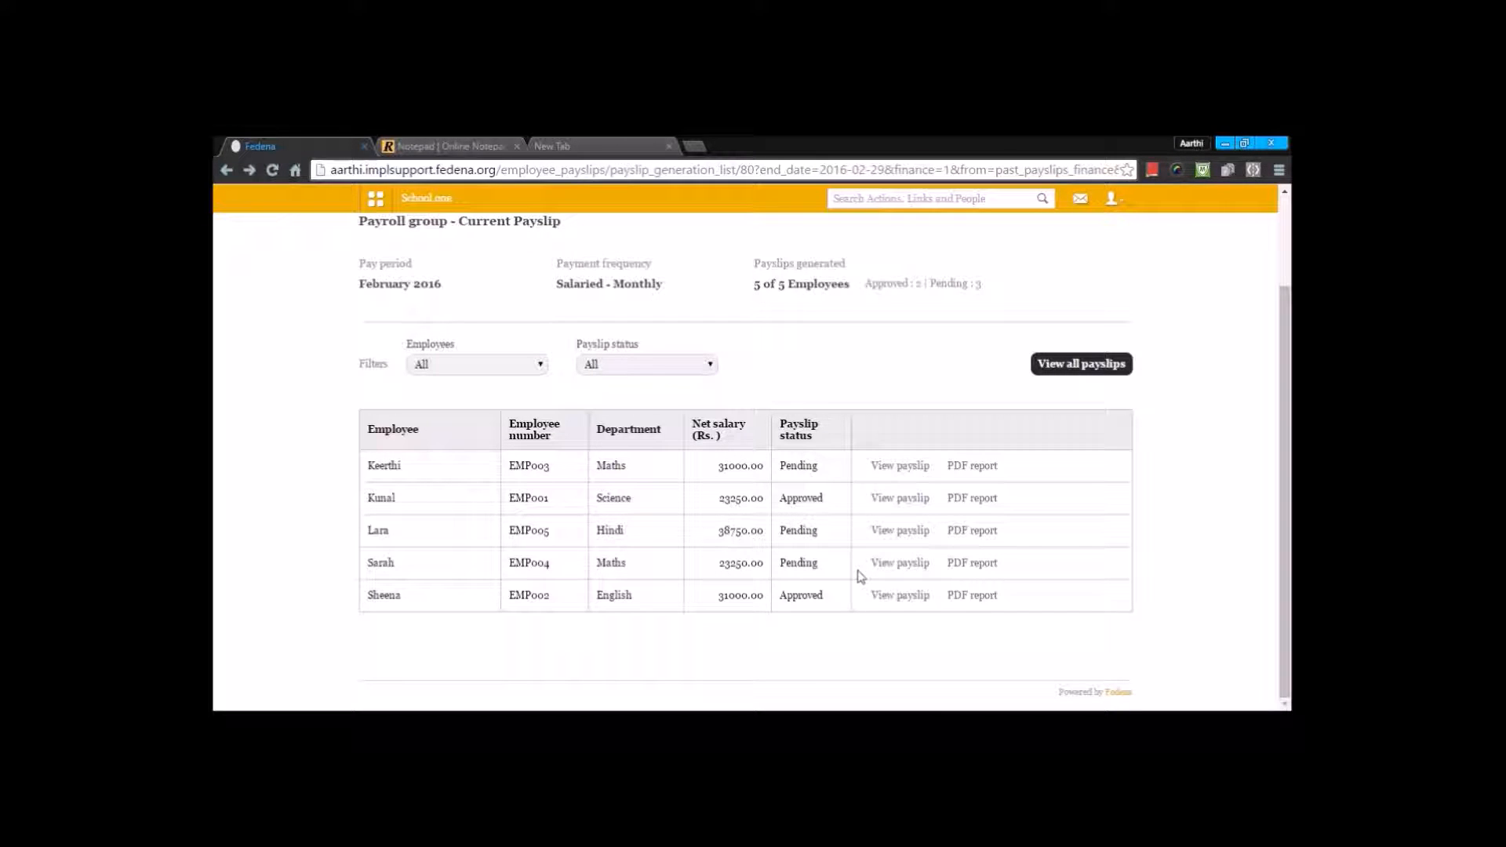
key("alt+Left")
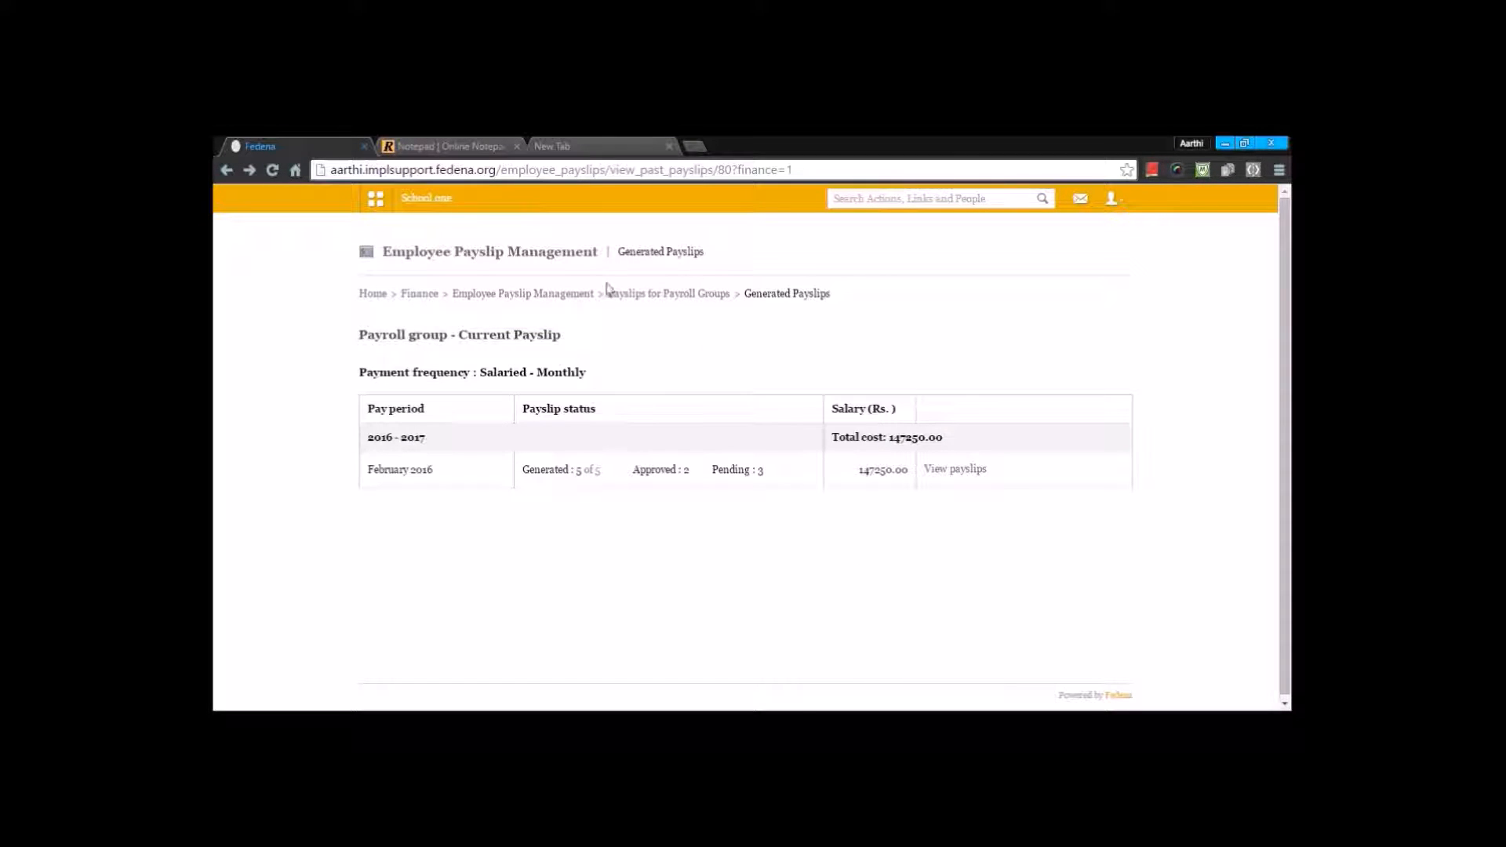
left_click(522, 293)
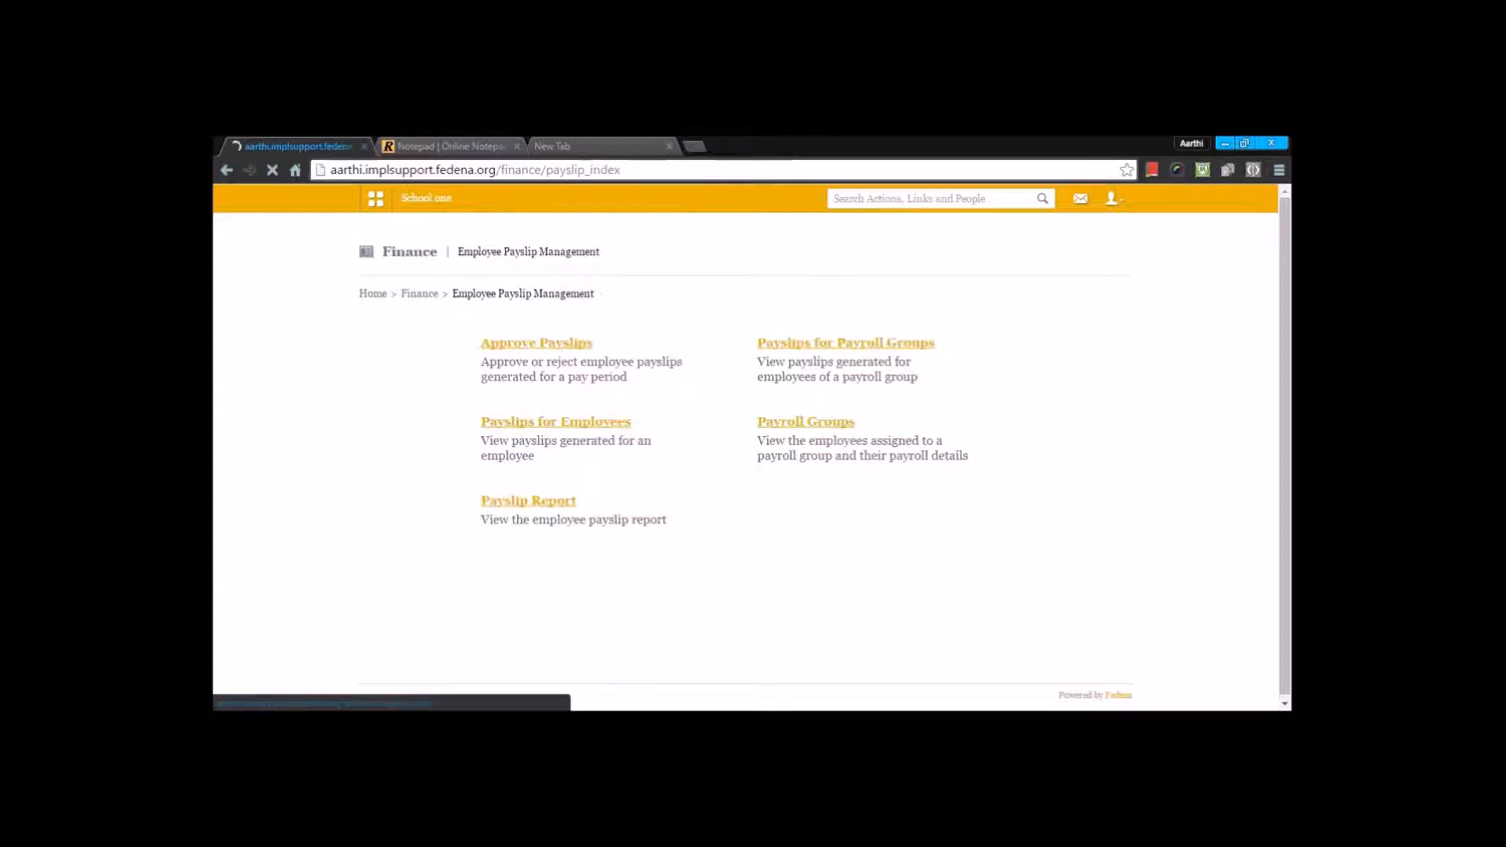
Step: View the generated payslips of the English department's employee under Payslips for Employees, and return to Employee Payslip Management
left_click(600, 427)
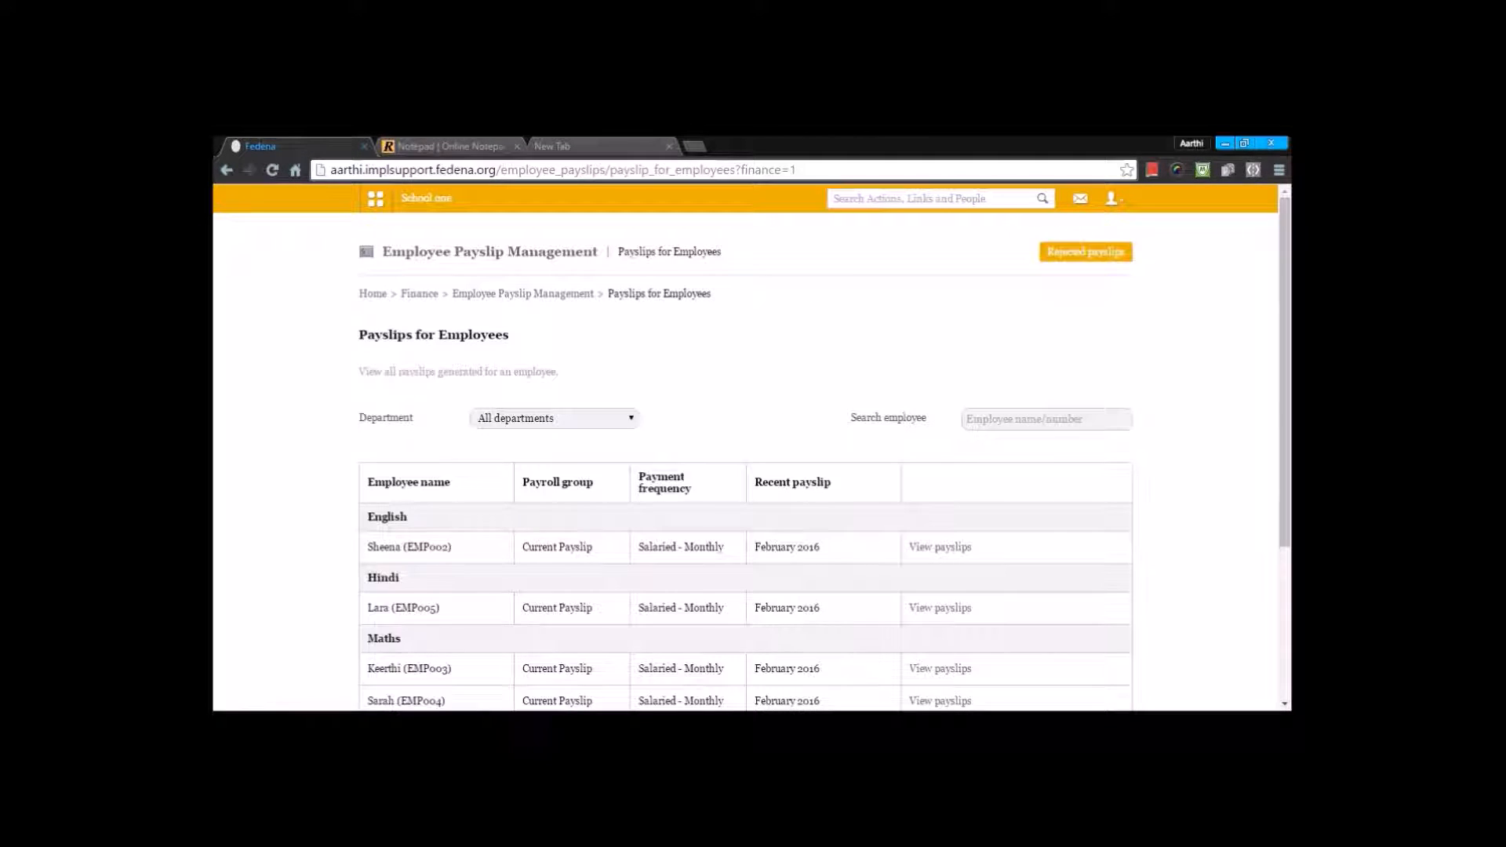
left_click(554, 418)
left_click(554, 418)
scroll(826, 429, "down", 1)
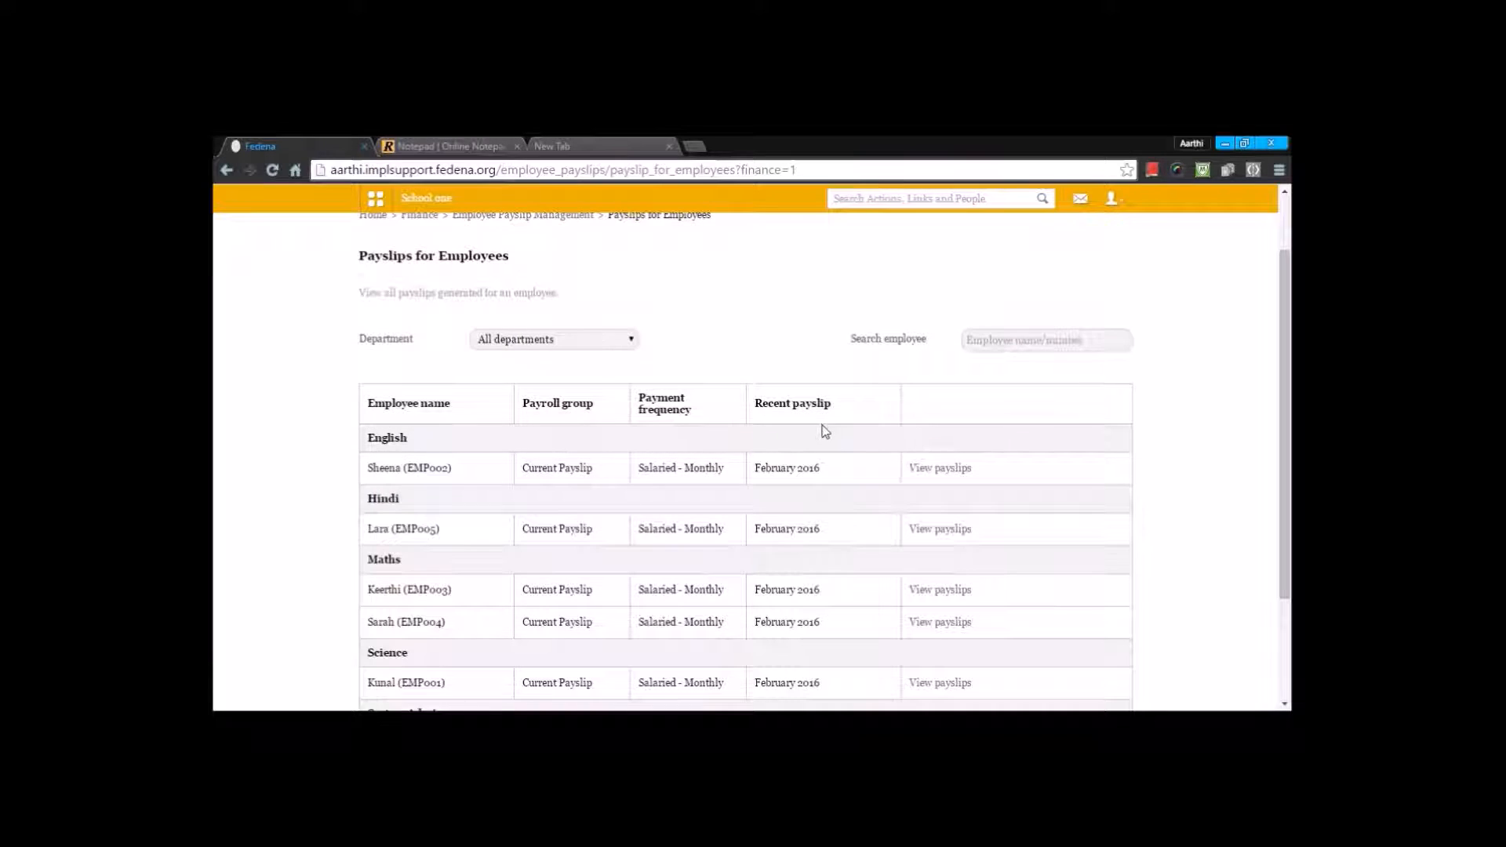
left_click(967, 471)
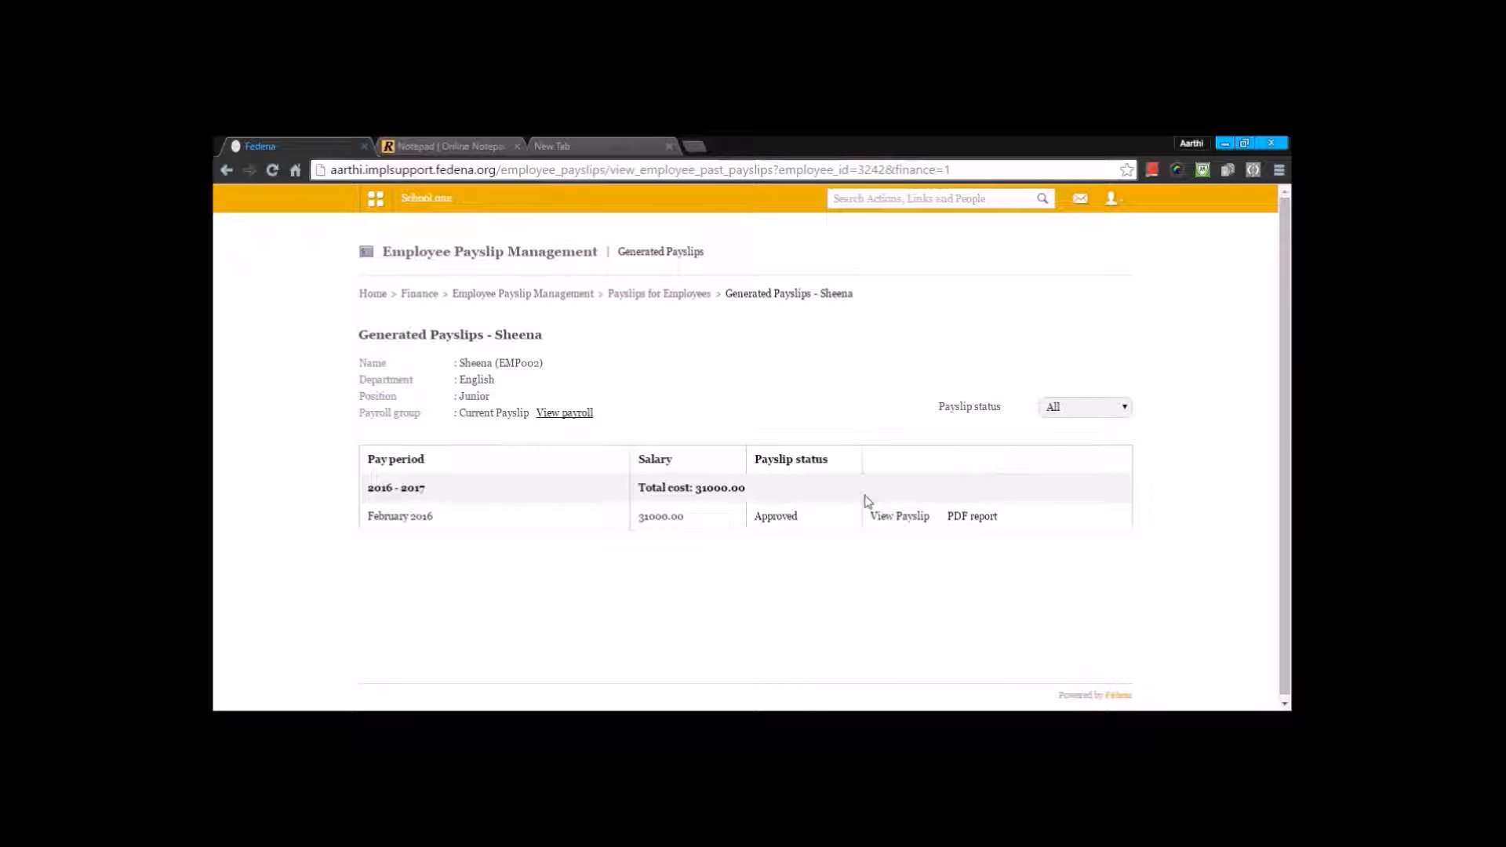
key("alt+Left")
key("alt+Left")
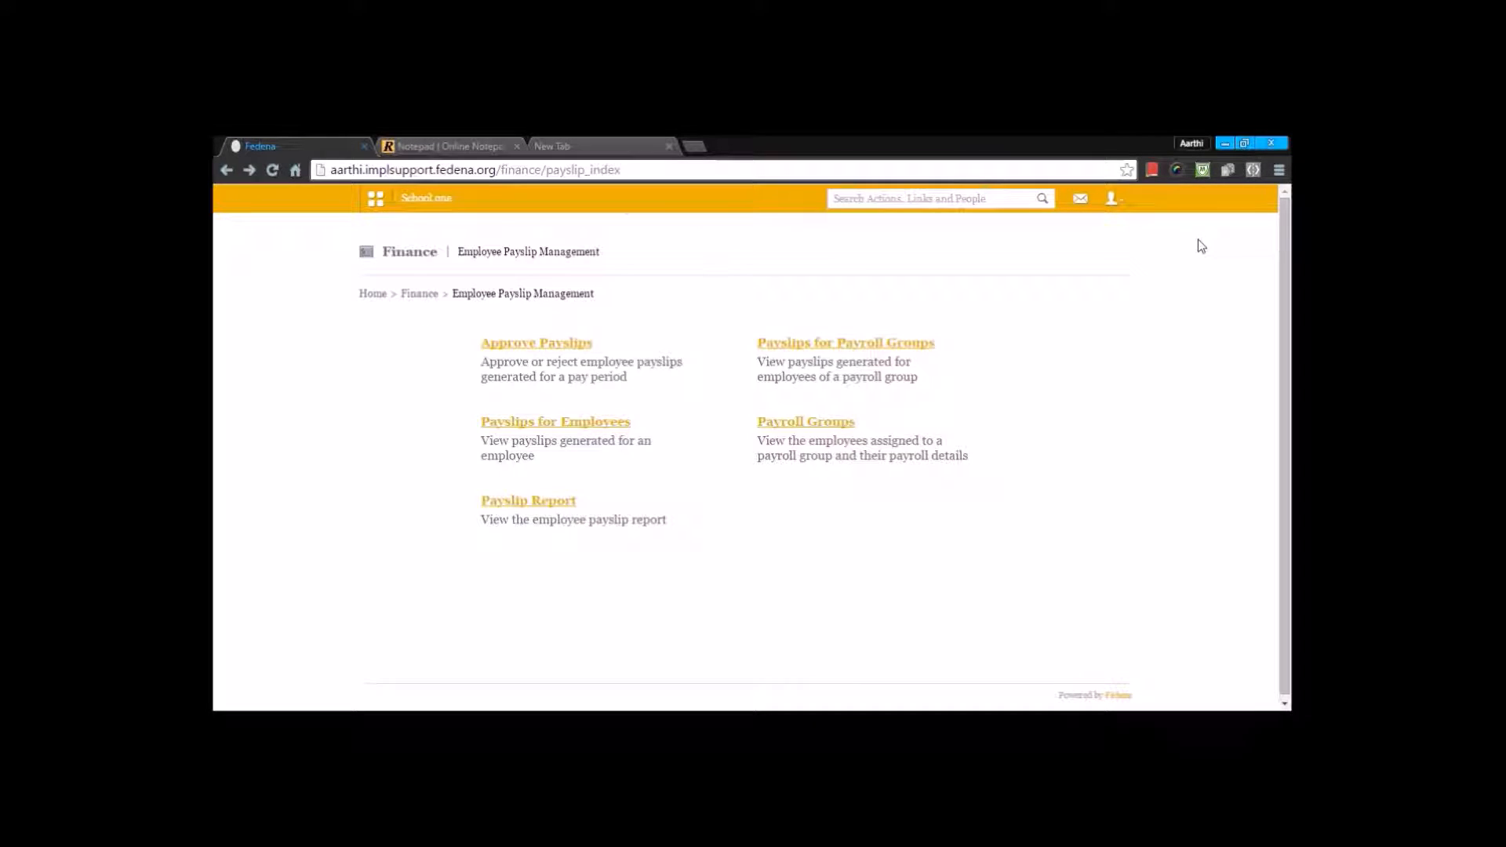
Step: Review the Payroll Groups list with its assigned employees and payroll categories, and return to Employee Payslip Management
left_click(825, 421)
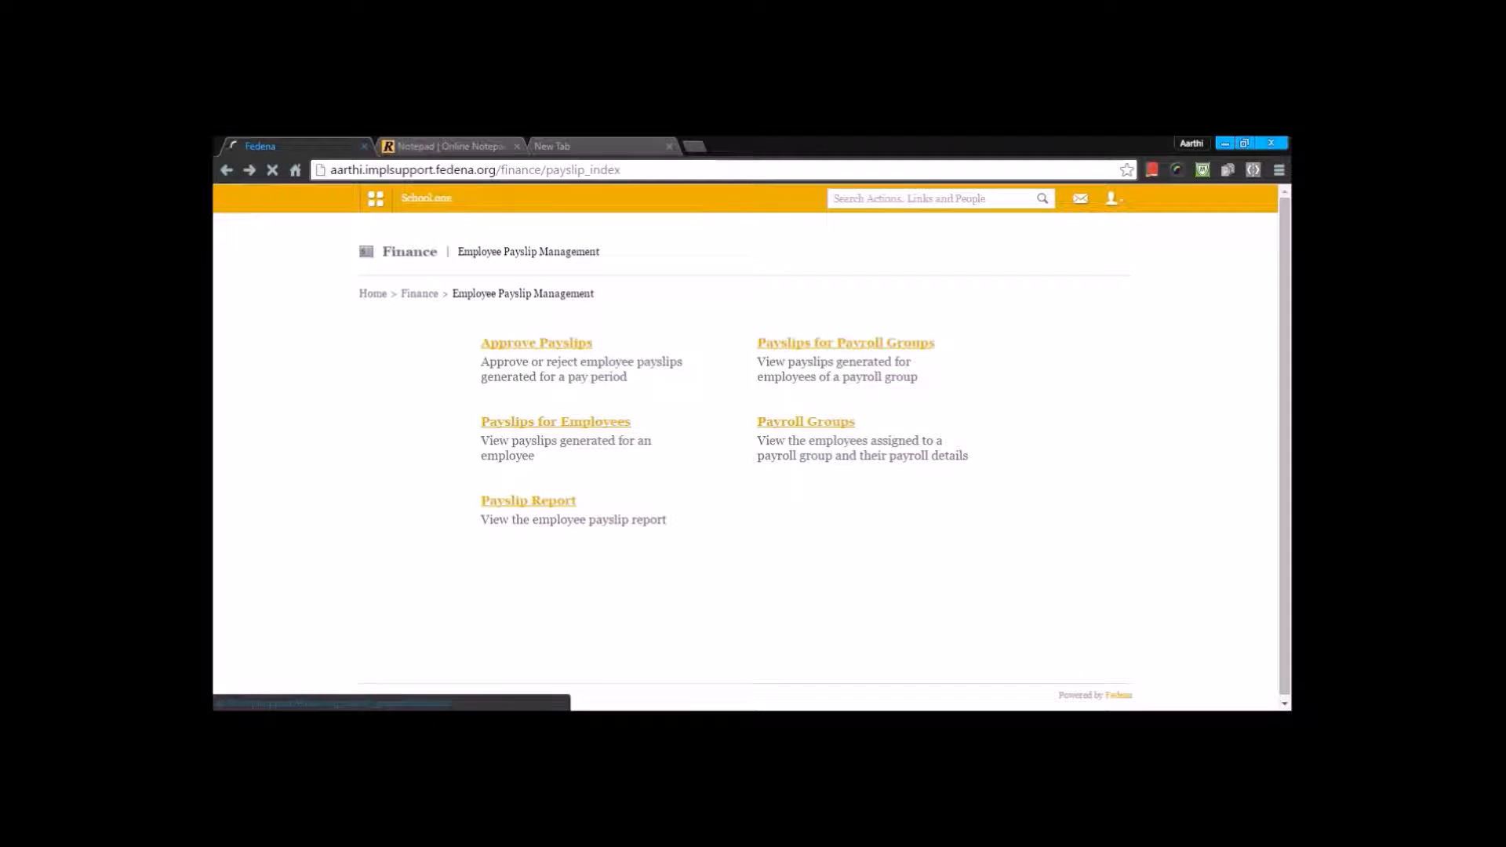
scroll(826, 421, "down", 2)
scroll(745, 463, "down", 3)
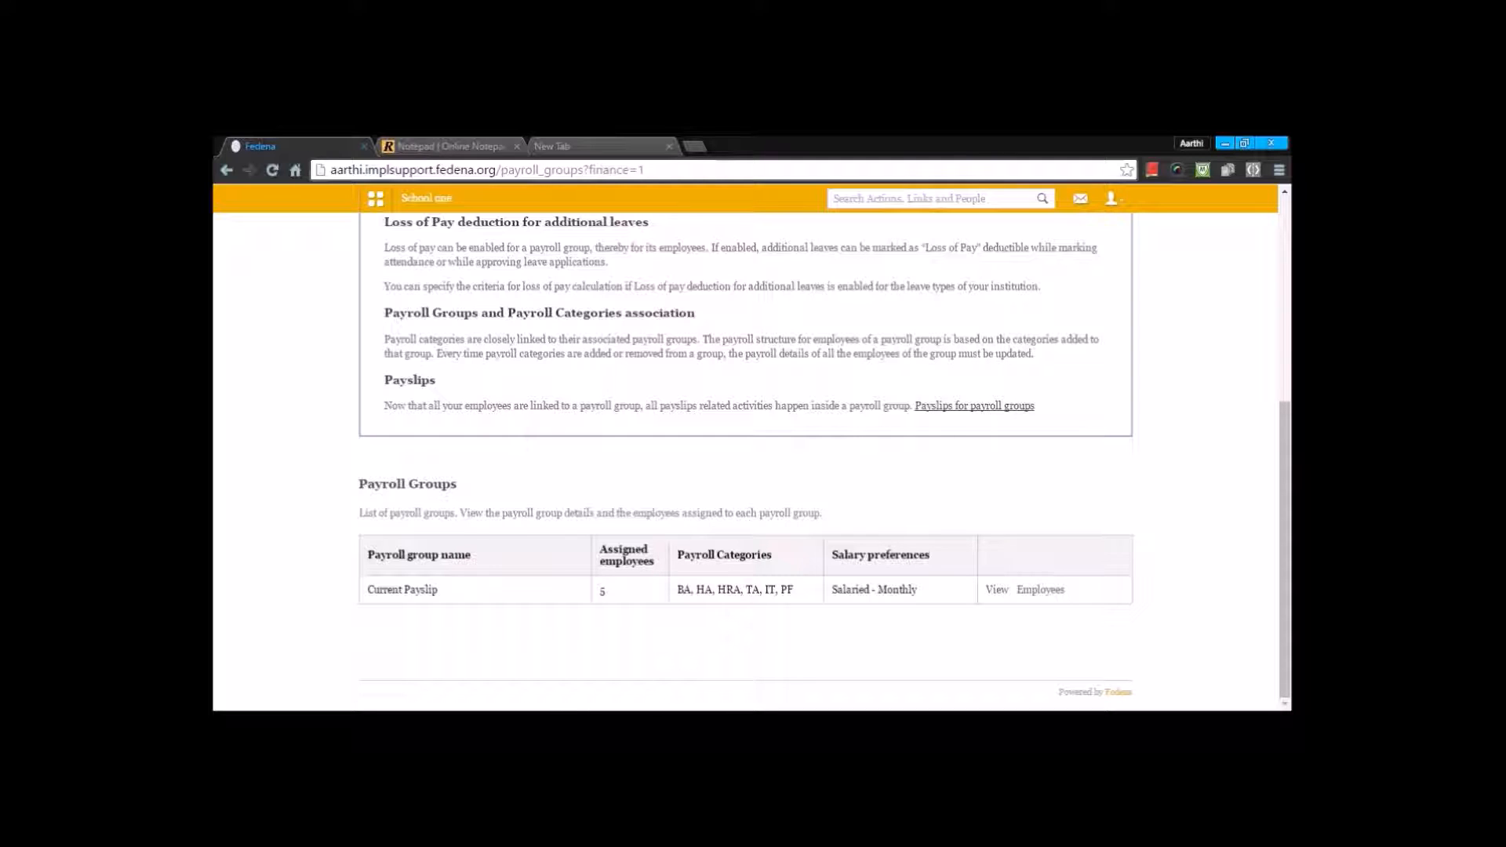
key("alt+Left")
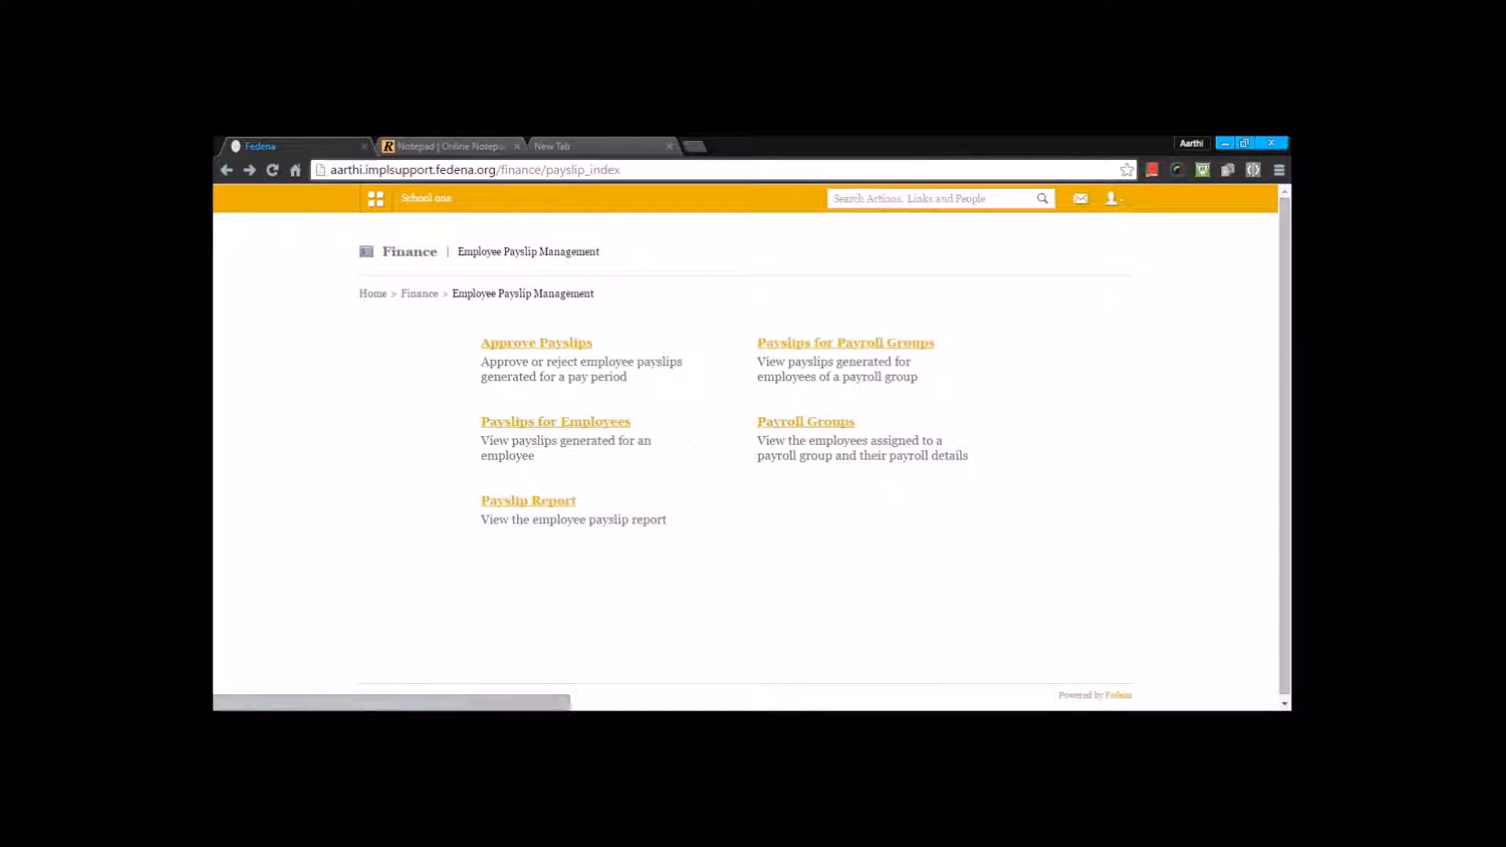
Step: Generate and review the employee payslip report for all departments from 06 January 2016 to 29 February 2016
left_click(559, 504)
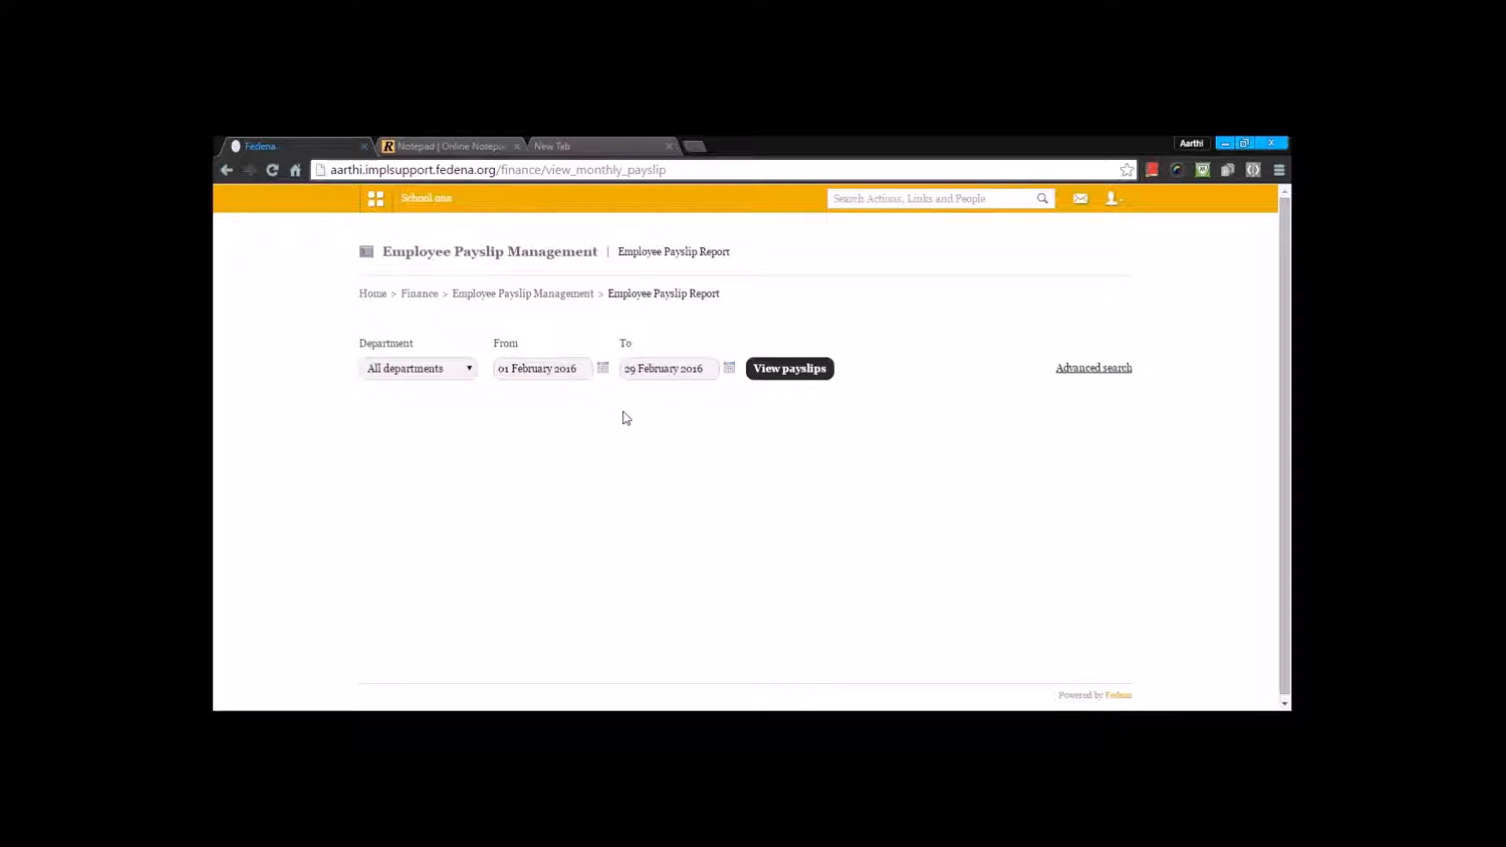
left_click(602, 370)
left_click(574, 383)
left_click(553, 399)
left_click(570, 432)
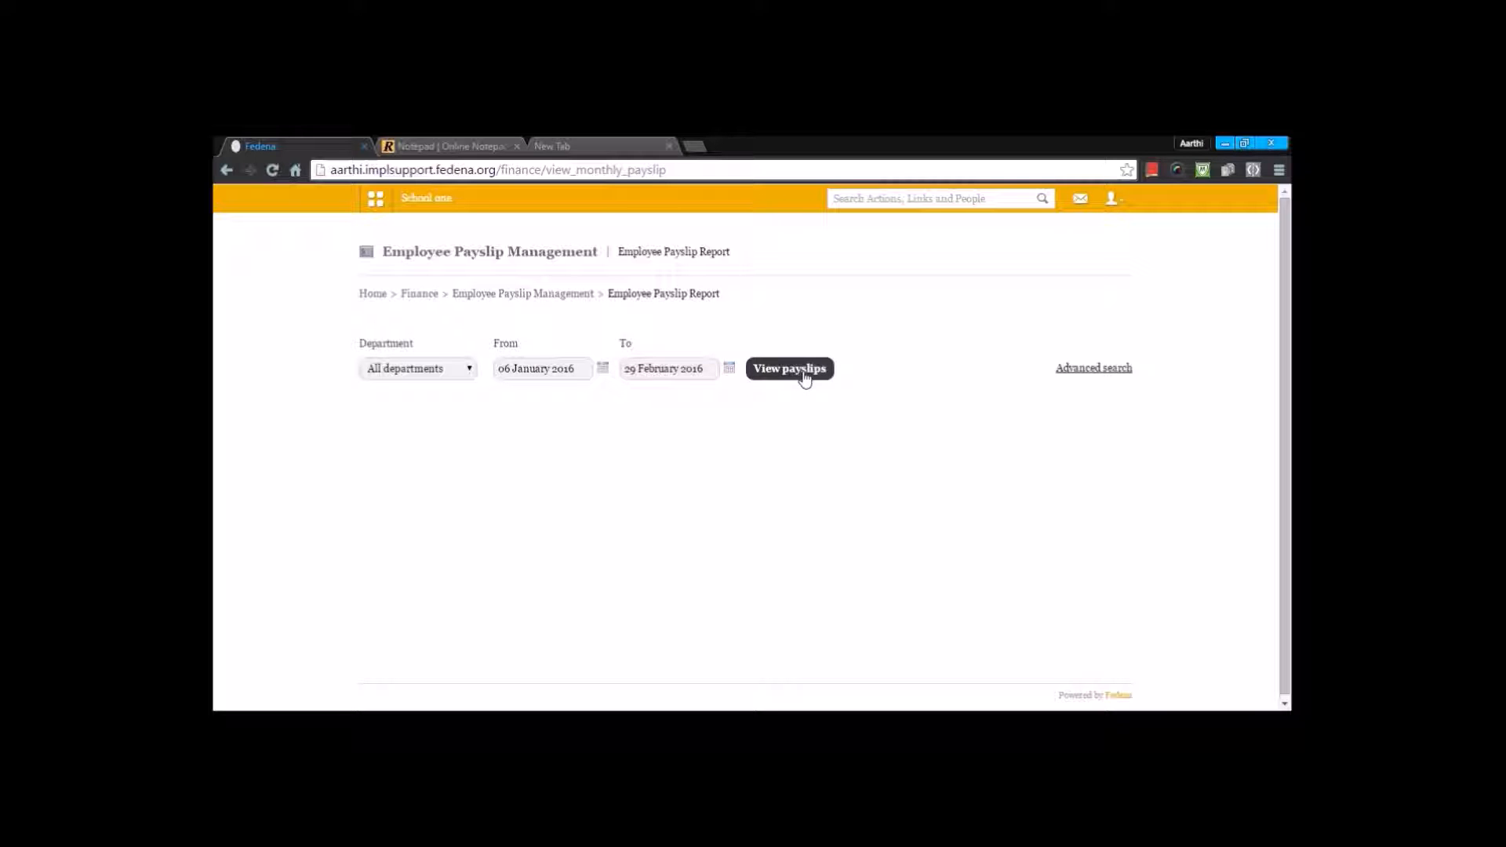
left_click(805, 369)
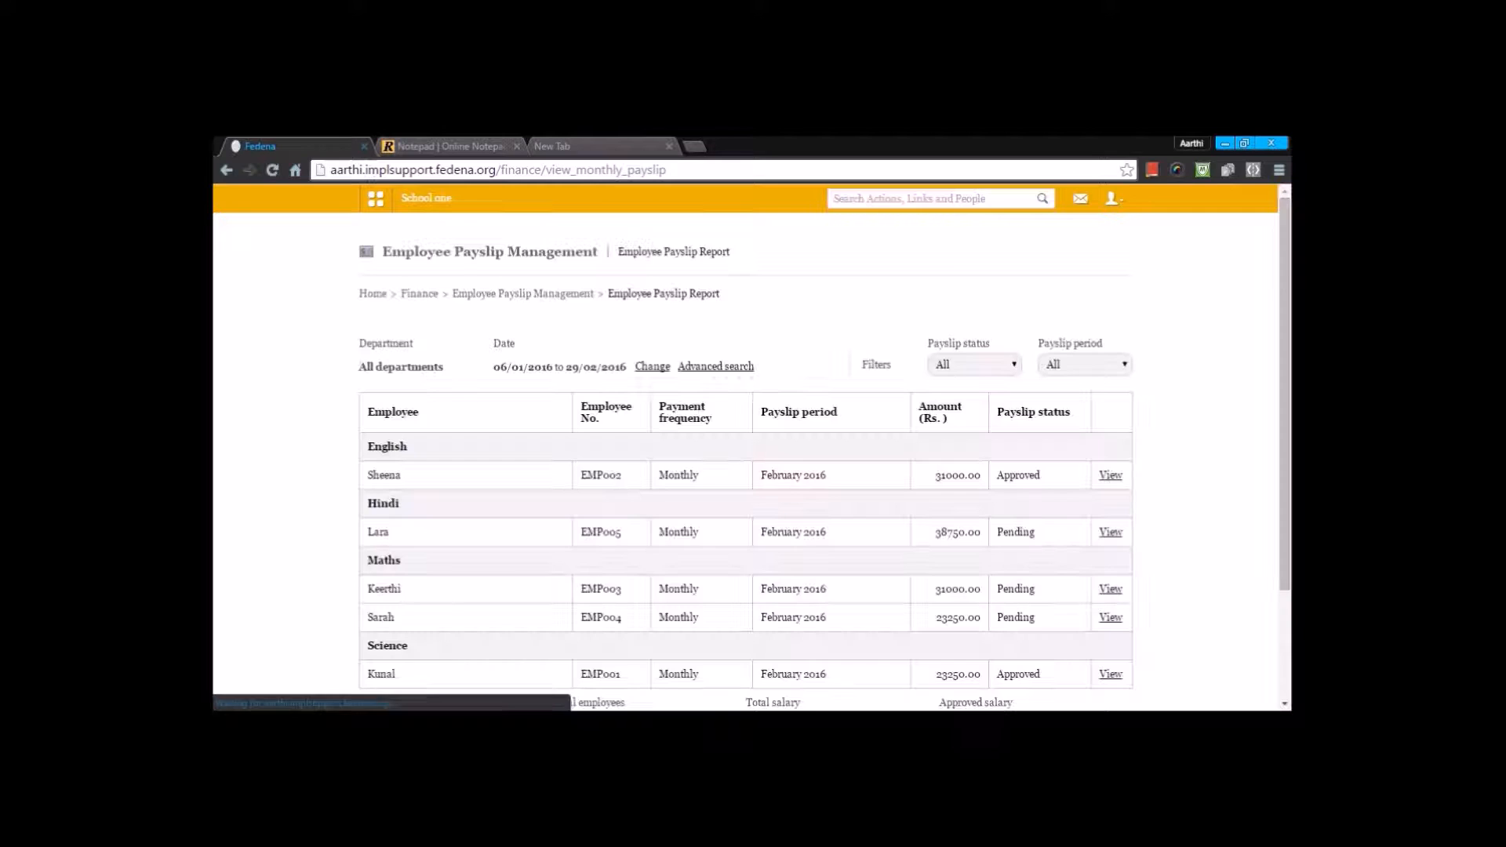
scroll(805, 379, "down", 2)
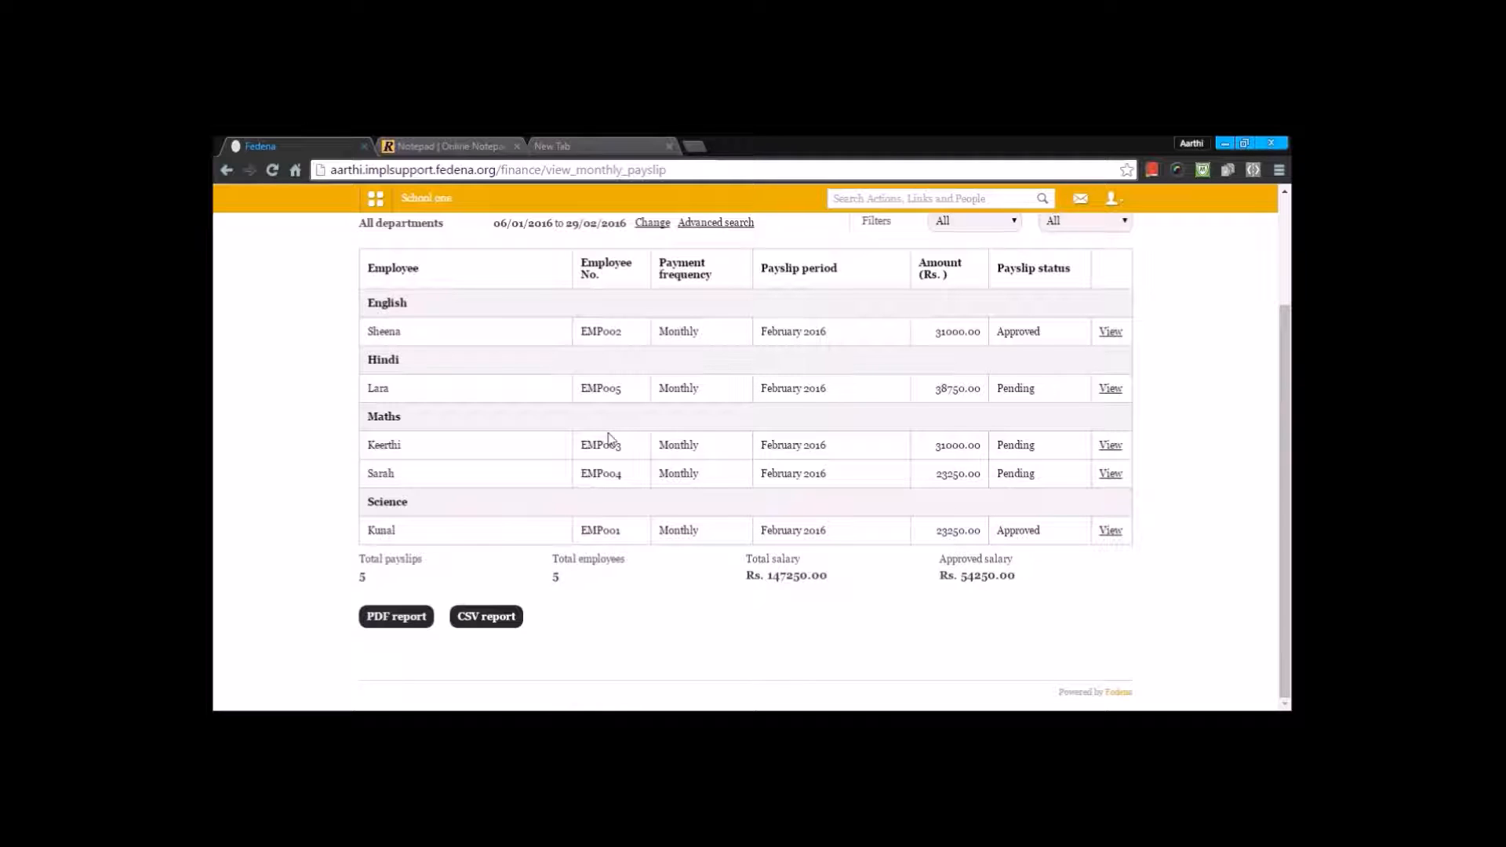
scroll(602, 520, "up", 2)
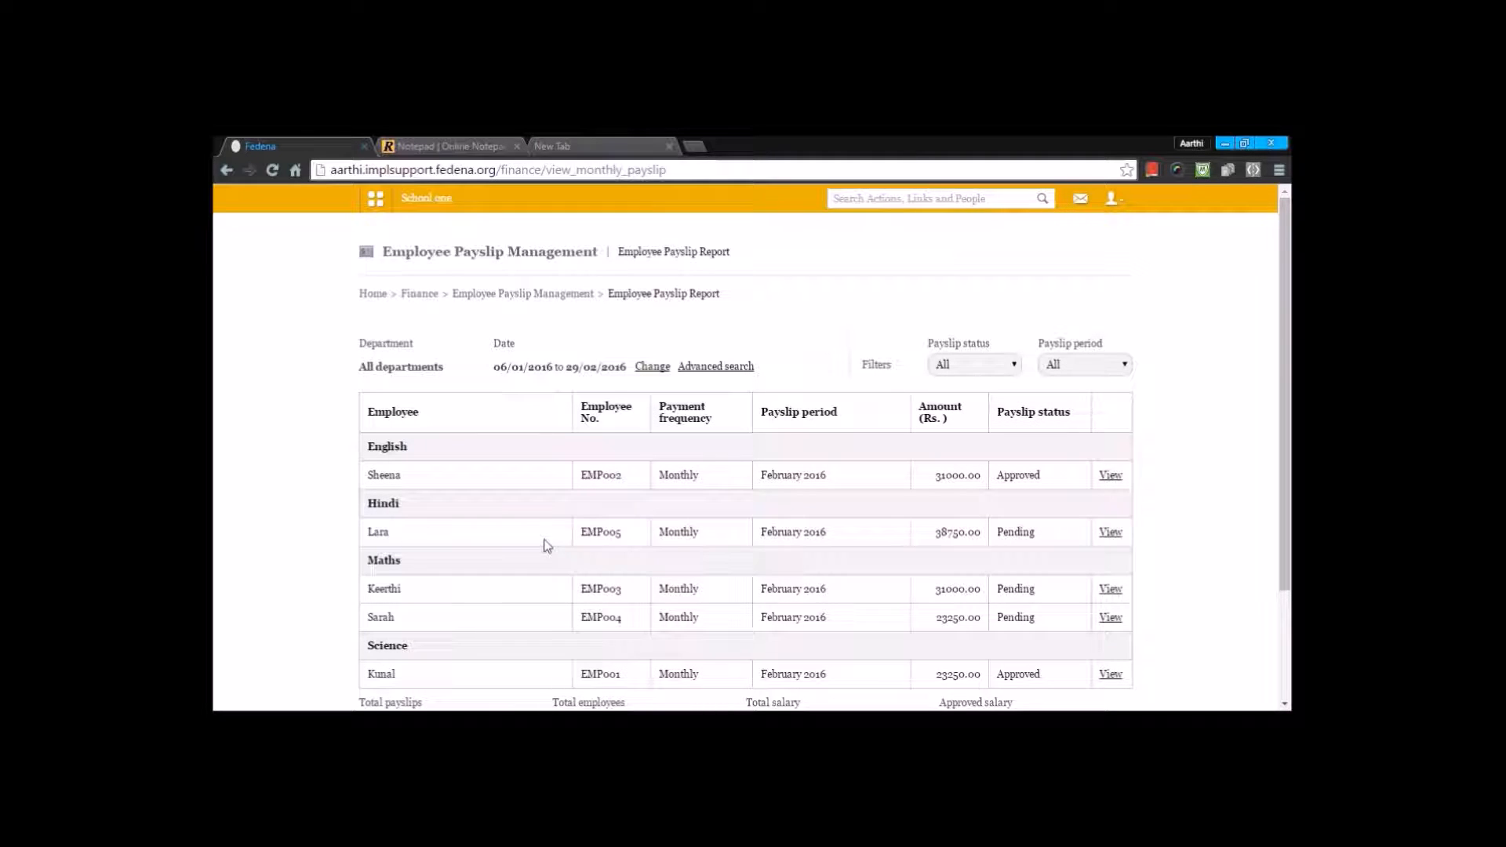
Step: Create a new asset in Finance's Asset Liability Management with the title Asset and an amount of 4000
left_click(419, 293)
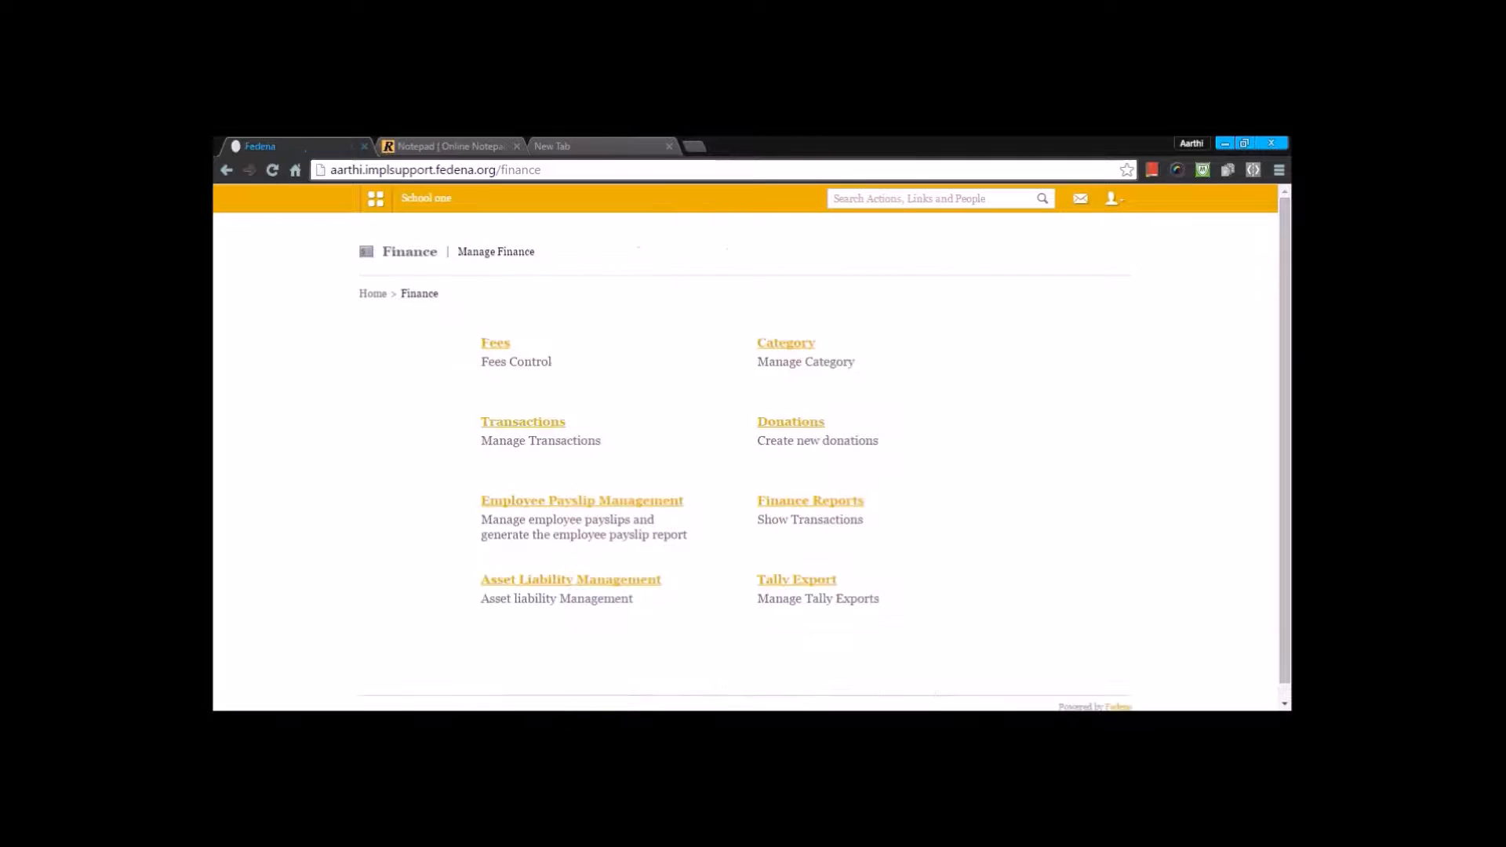
left_click(577, 582)
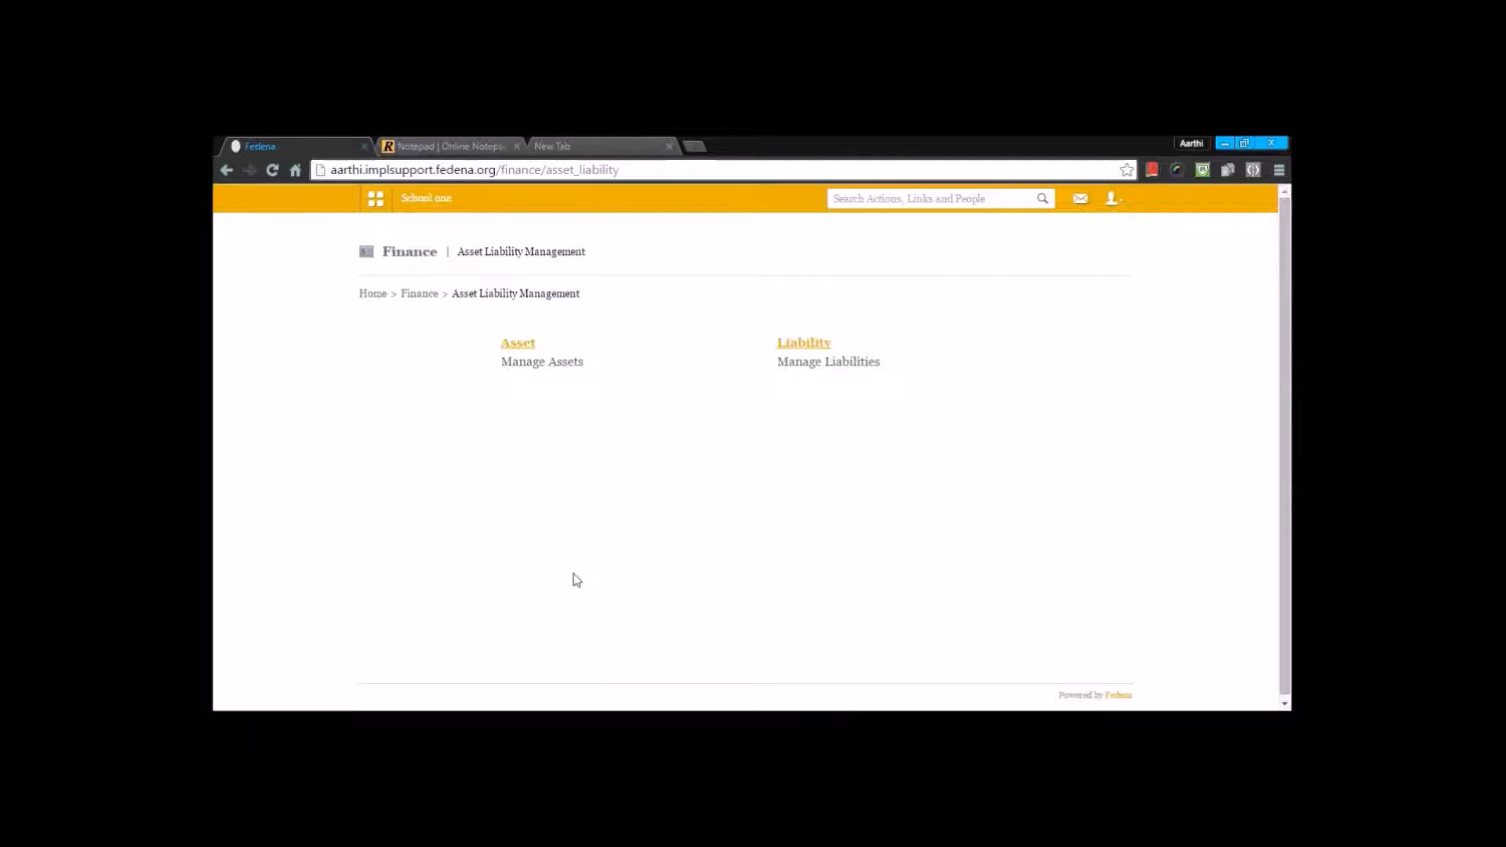
left_click(518, 346)
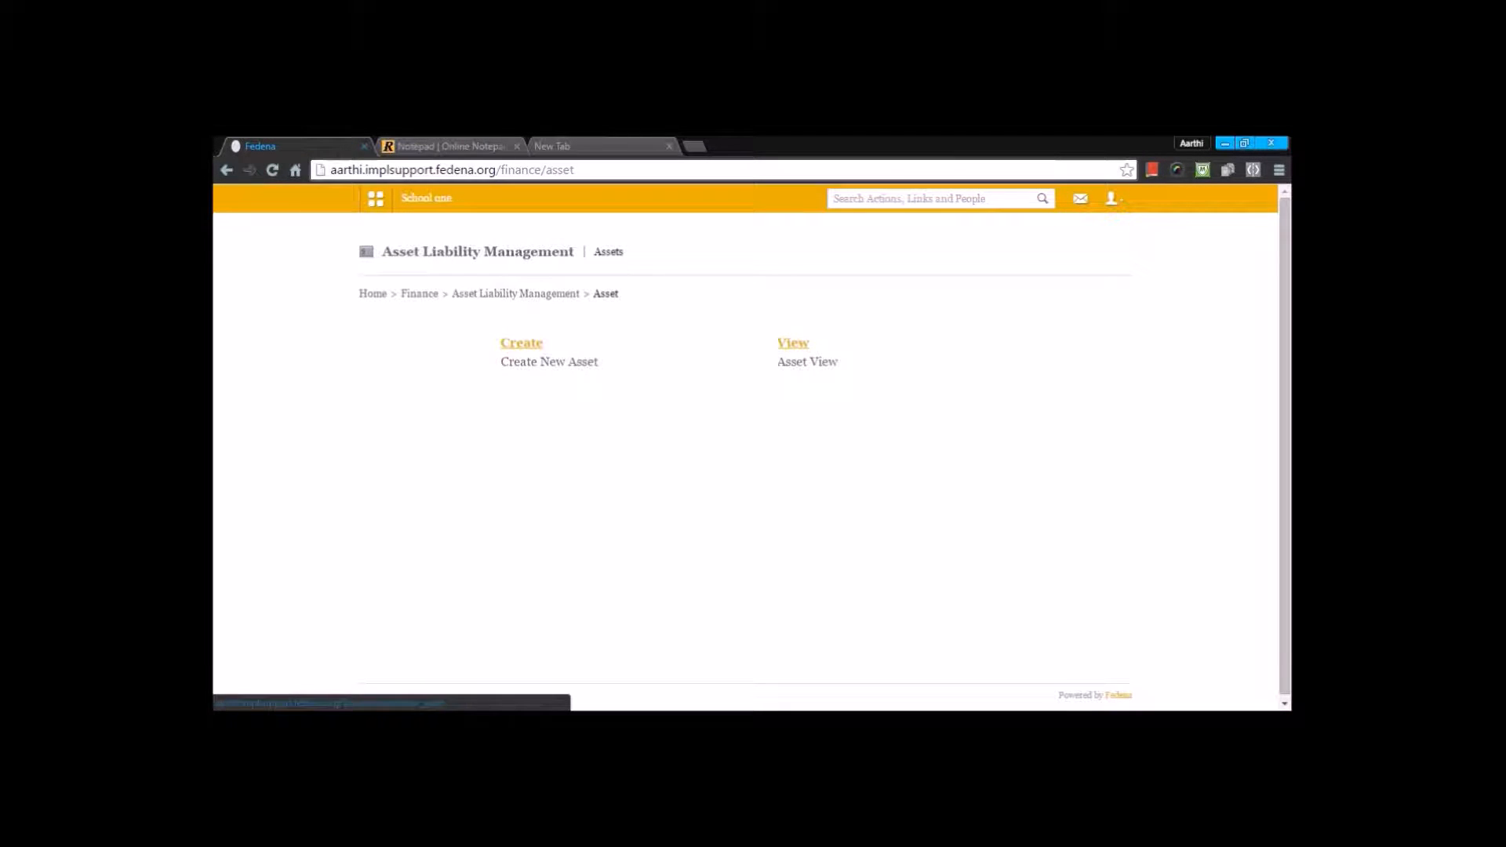
left_click(522, 343)
left_click(754, 255)
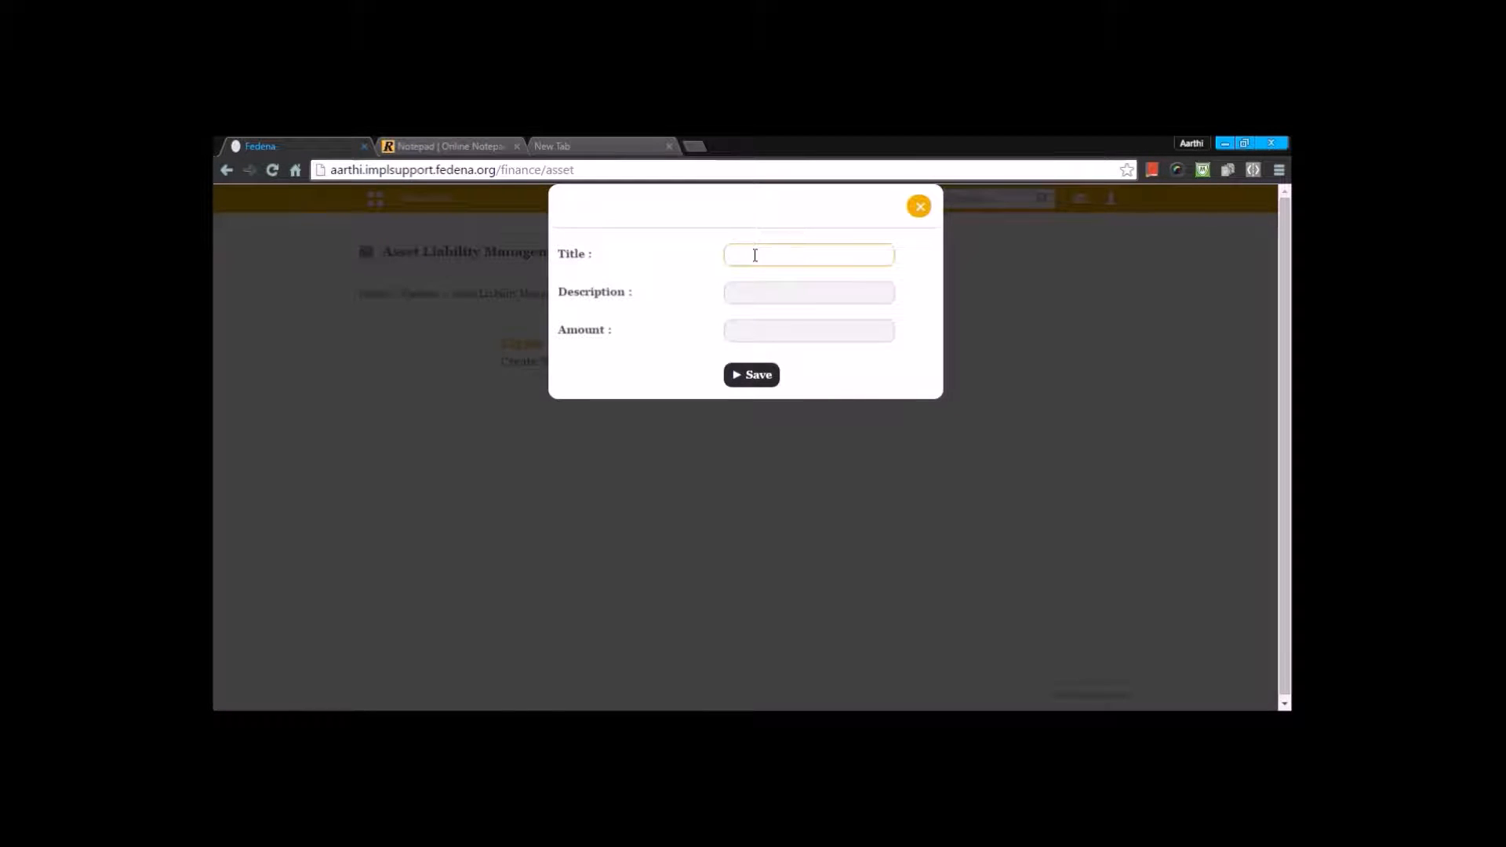
type("ass")
left_click(738, 276)
left_click(744, 296)
left_click(736, 331)
type("4000")
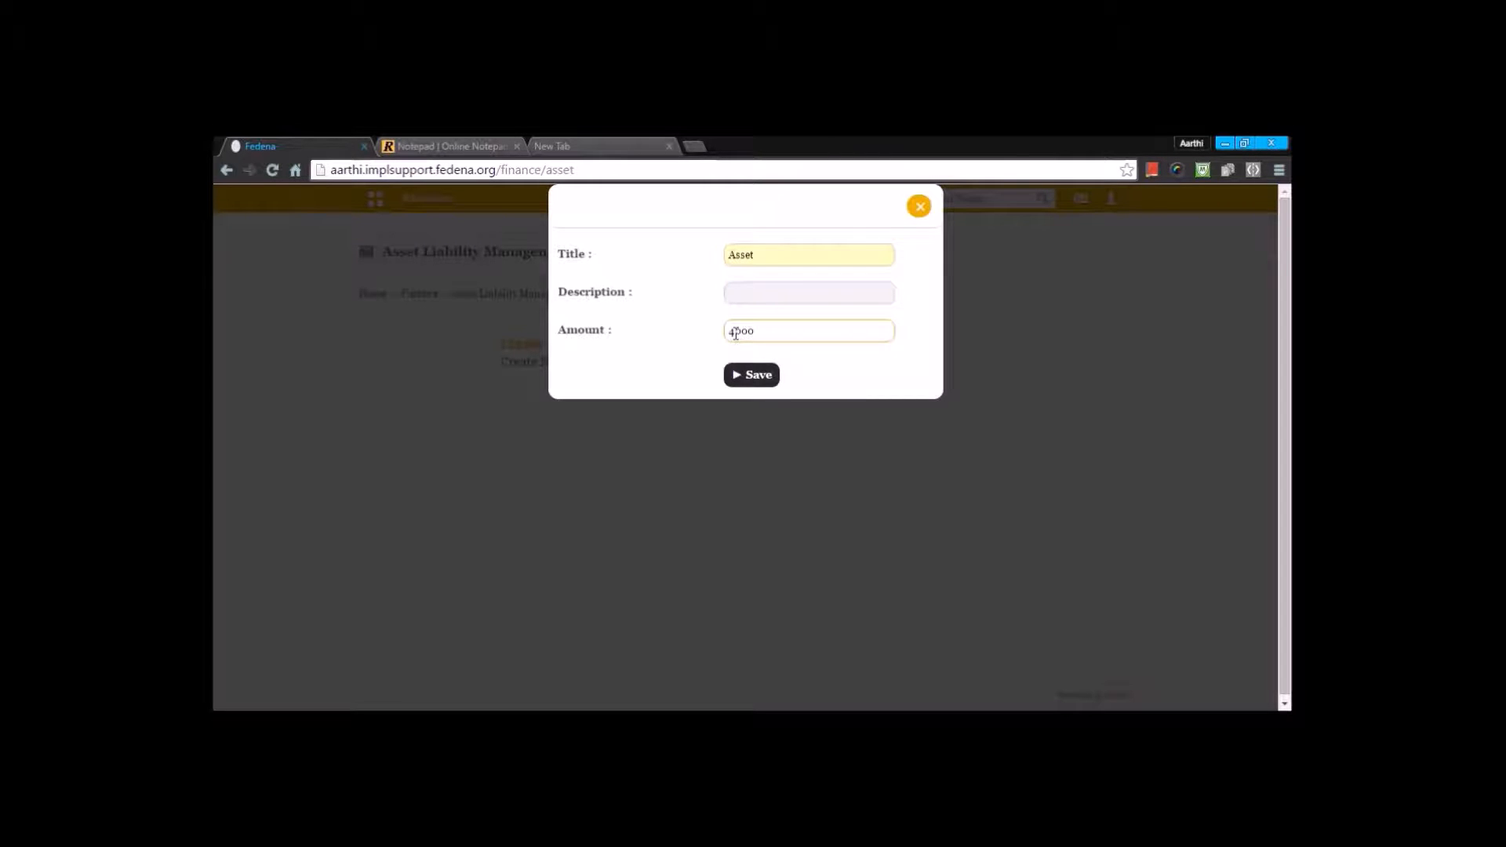
left_click(742, 374)
Step: View the list of created assets and return to Asset Liability Management
left_click(793, 376)
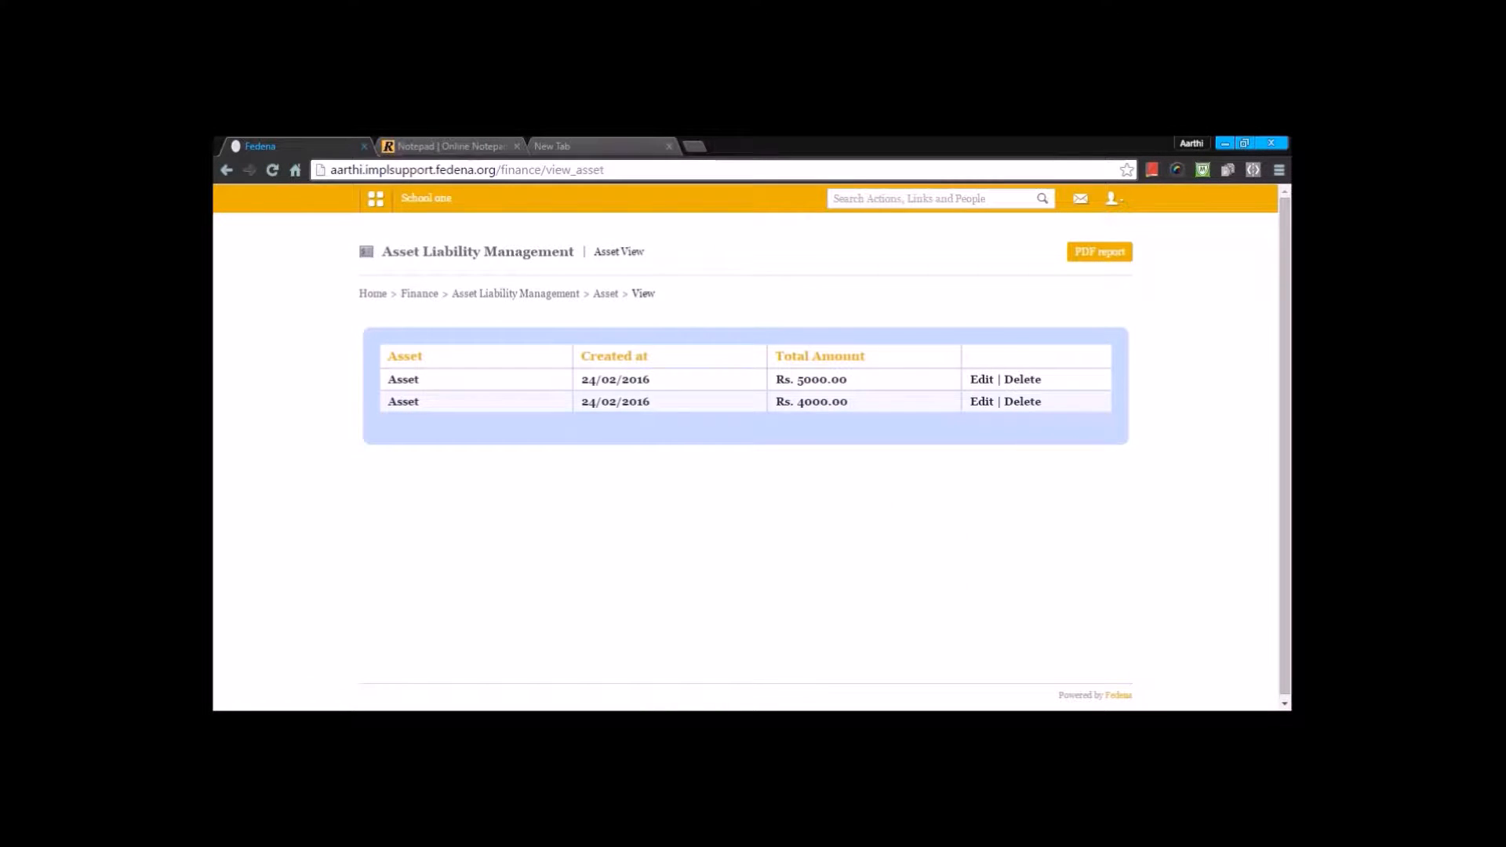
key("alt+Left")
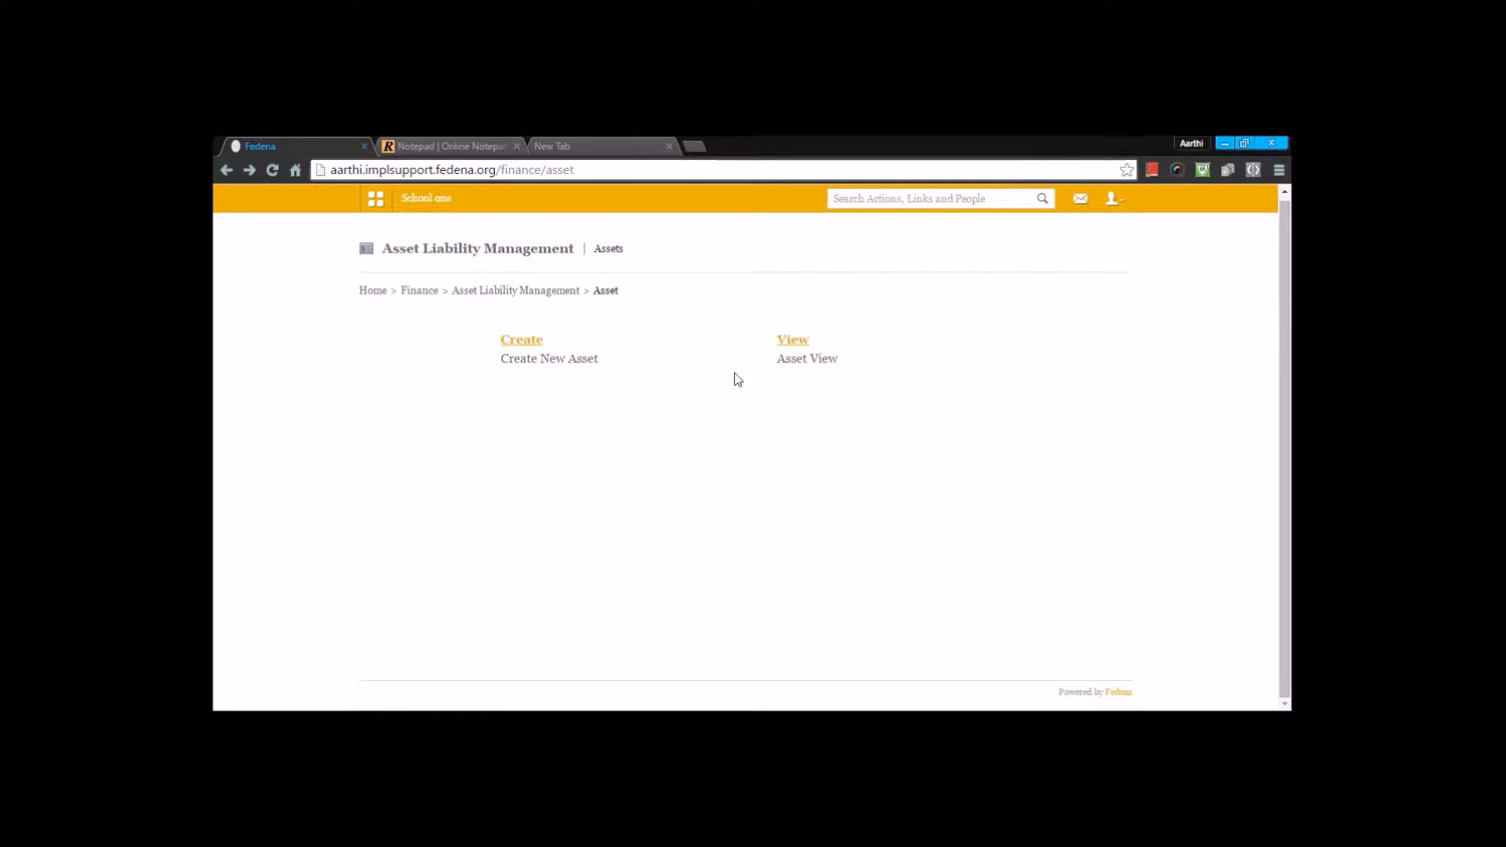
left_click(507, 289)
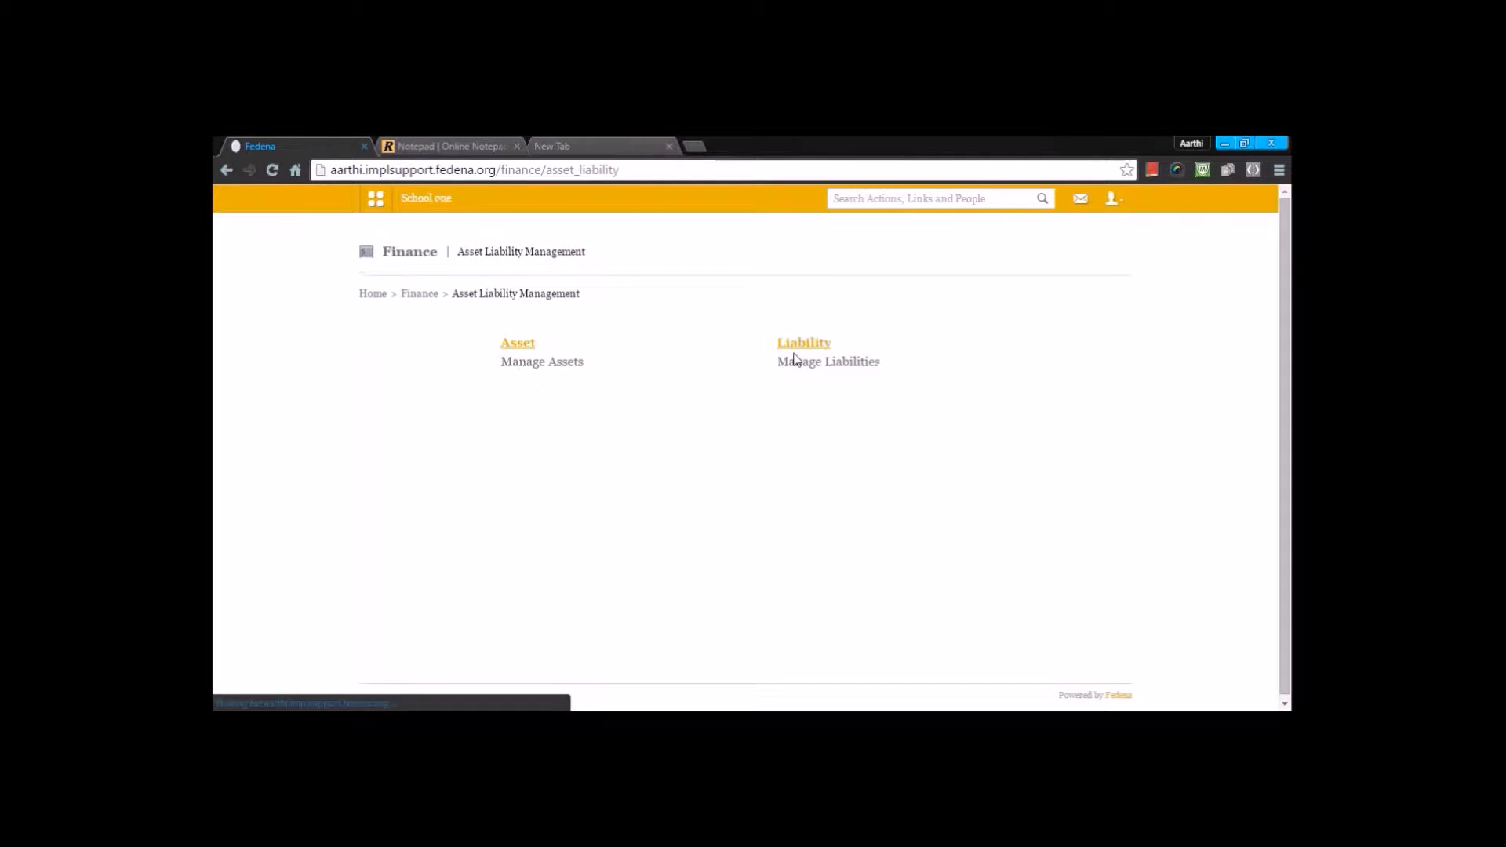
Step: Open the Liability management options and return to the school's dashboard
left_click(807, 346)
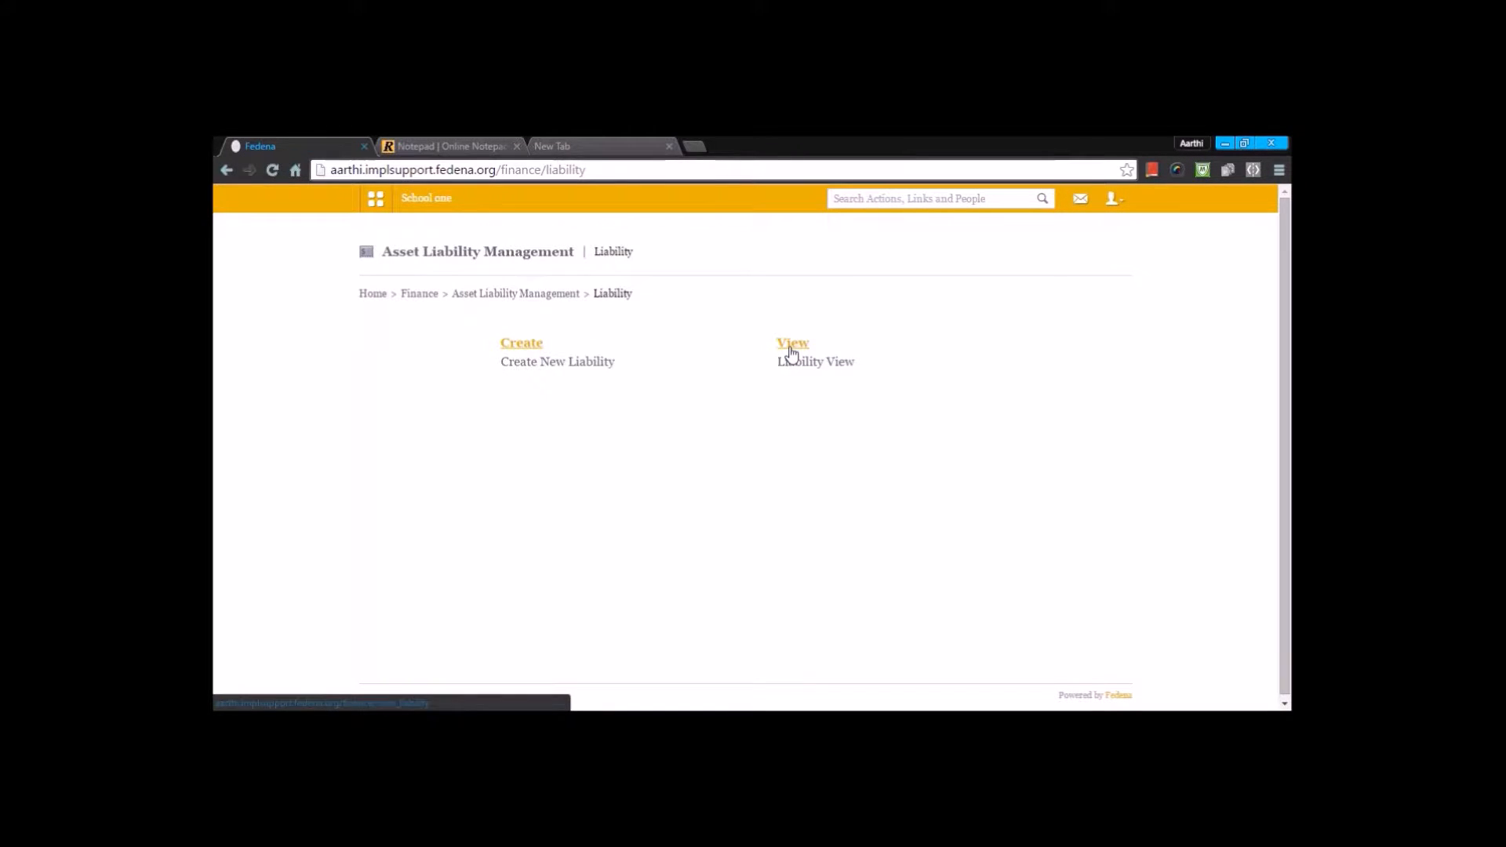
left_click(427, 200)
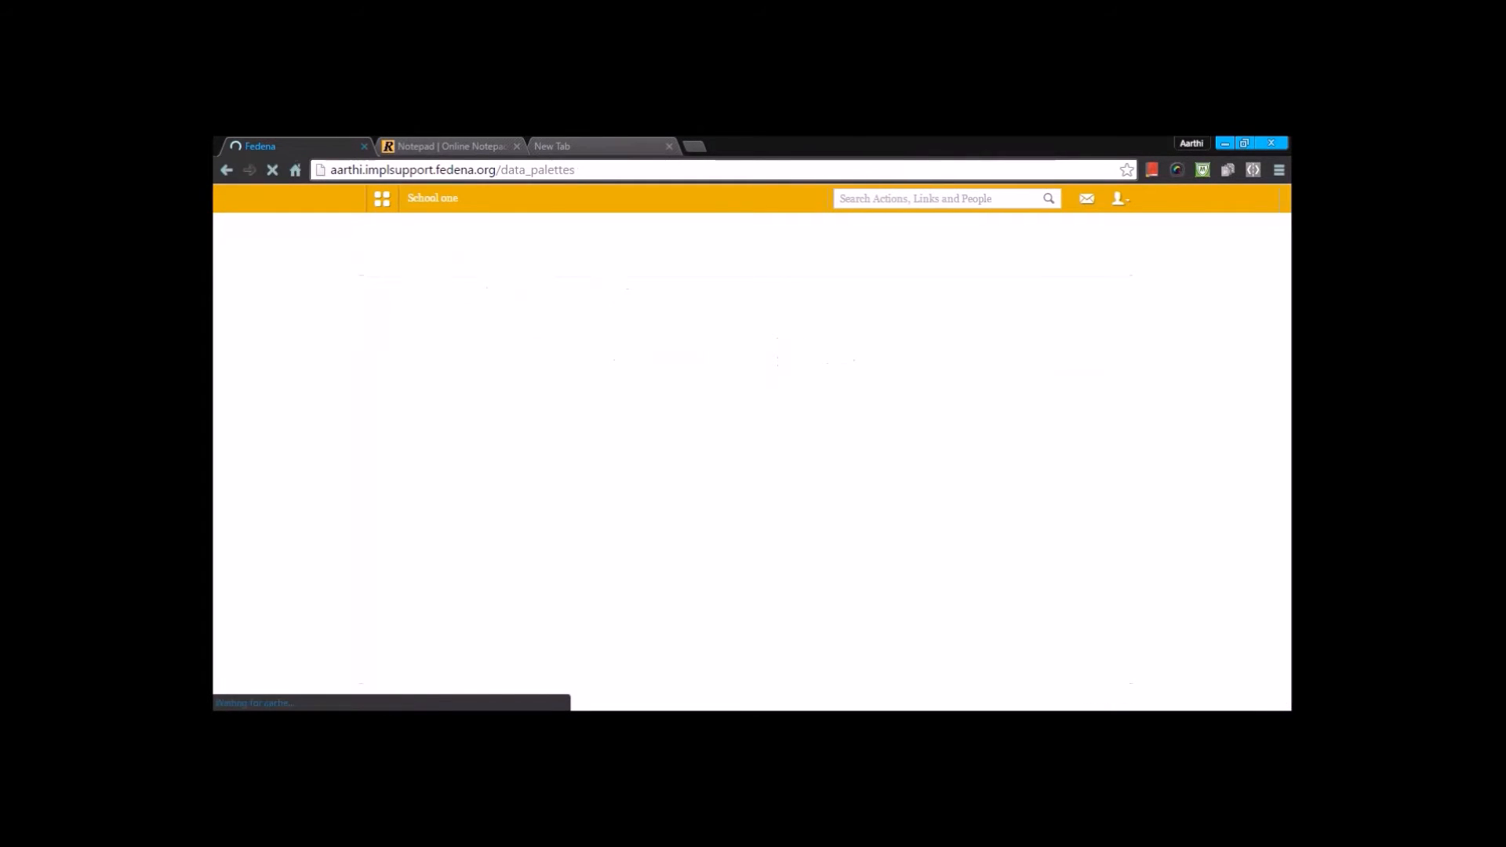